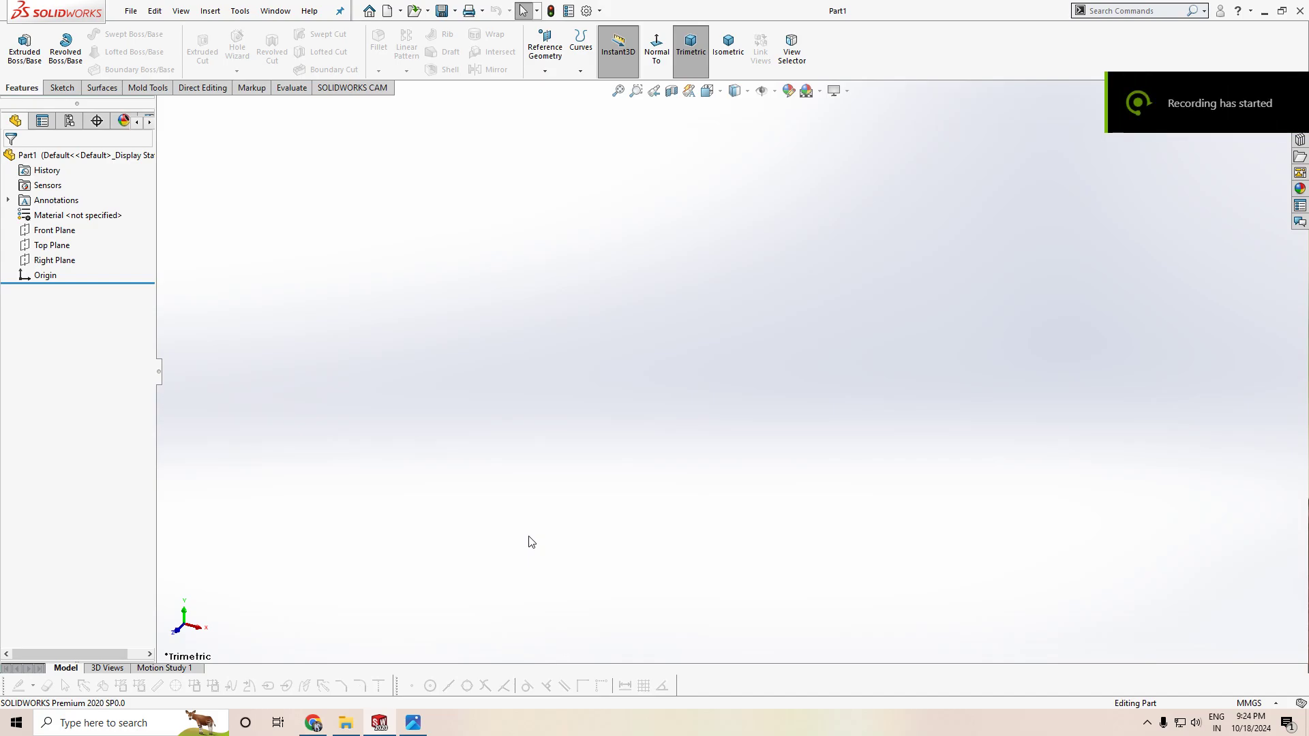
# Bring the dimensioned reference drawing of the bracket-and-shaft part up in Photos over SOLIDWORKS.
pyautogui.click(426, 732)
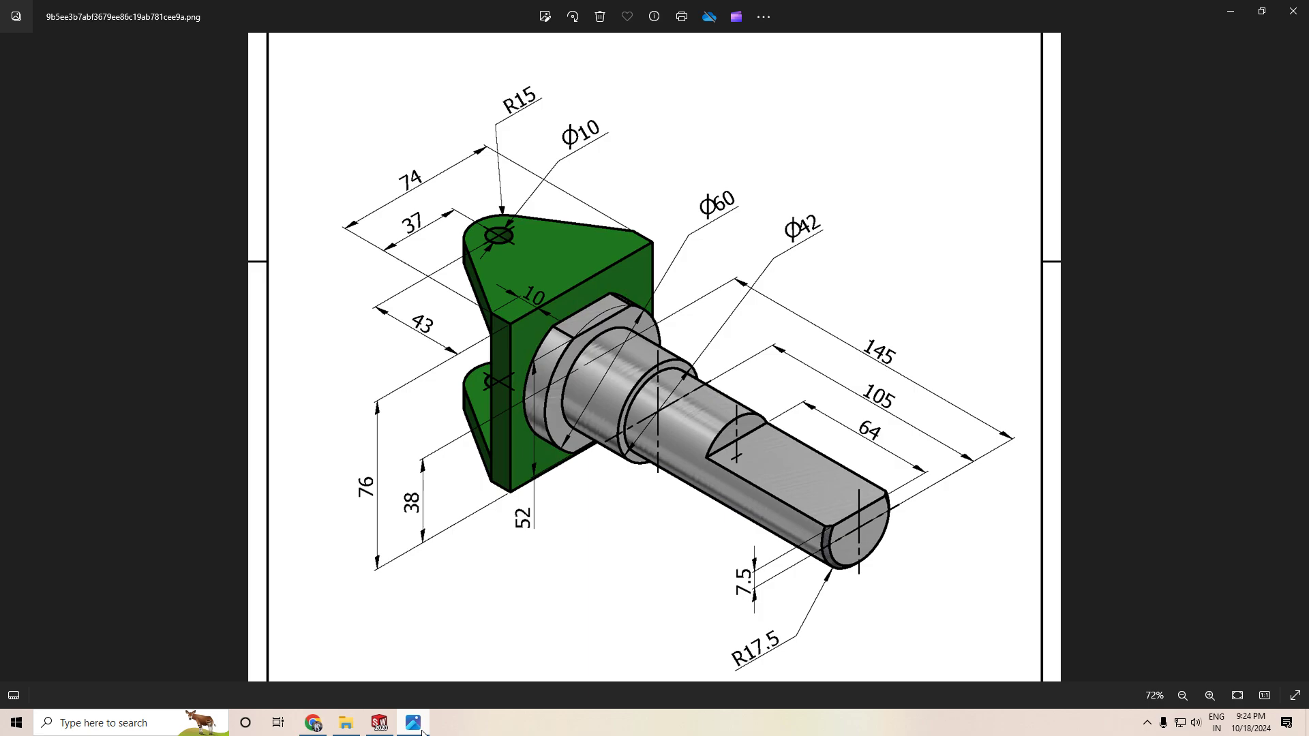
pyautogui.click(1262, 11)
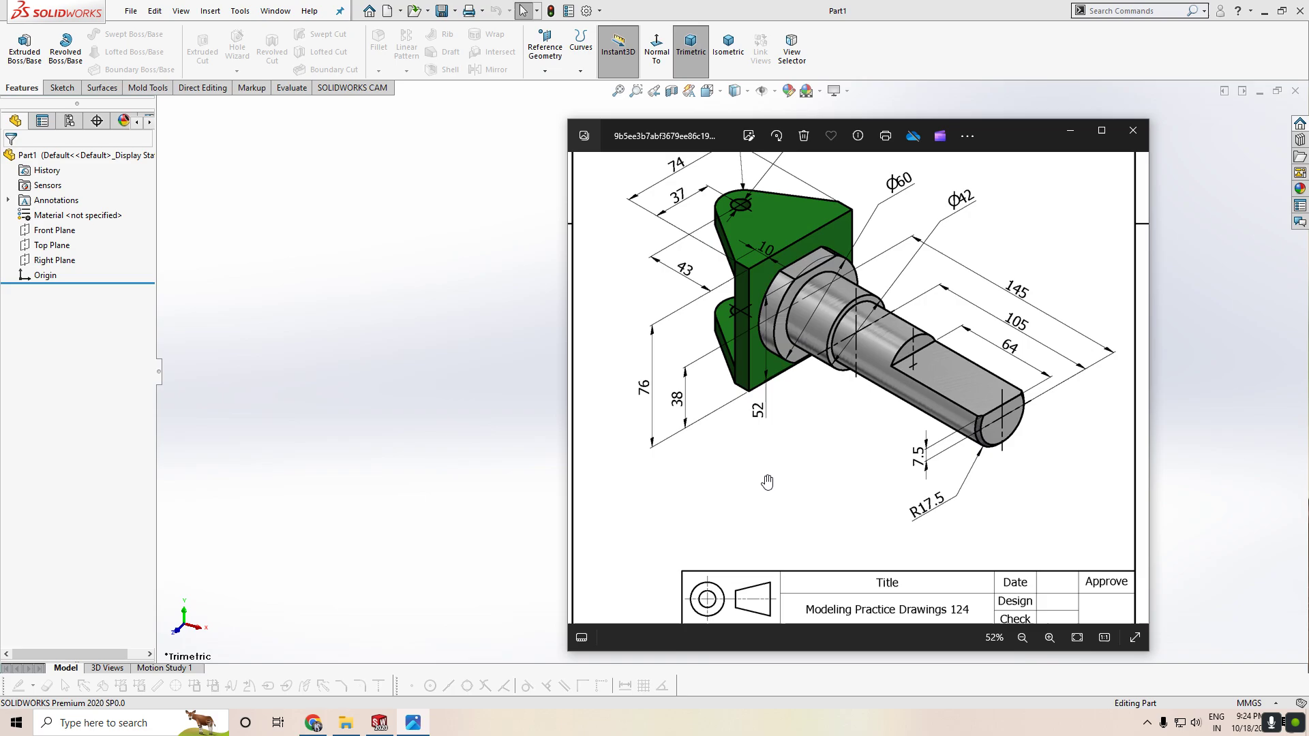
pyautogui.scroll(-2, 768, 482)
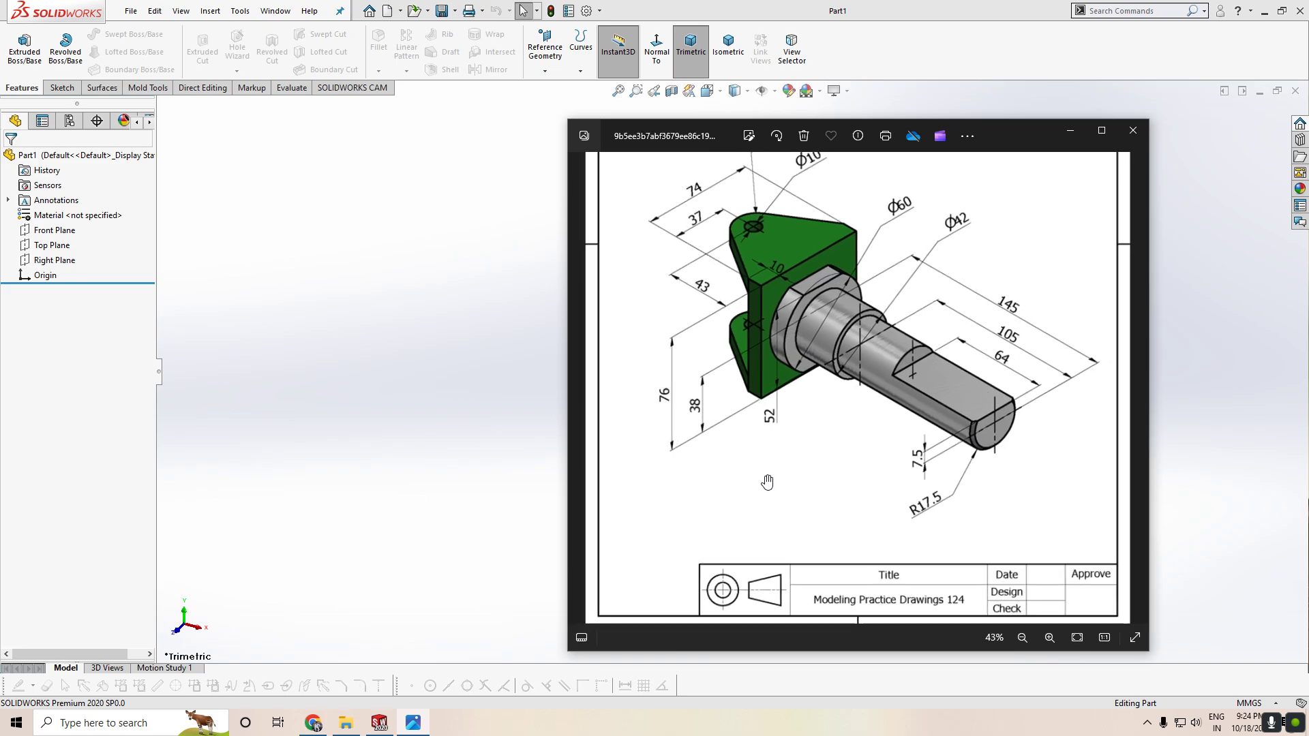
pyautogui.moveTo(855, 418); pyautogui.dragTo(855, 380)
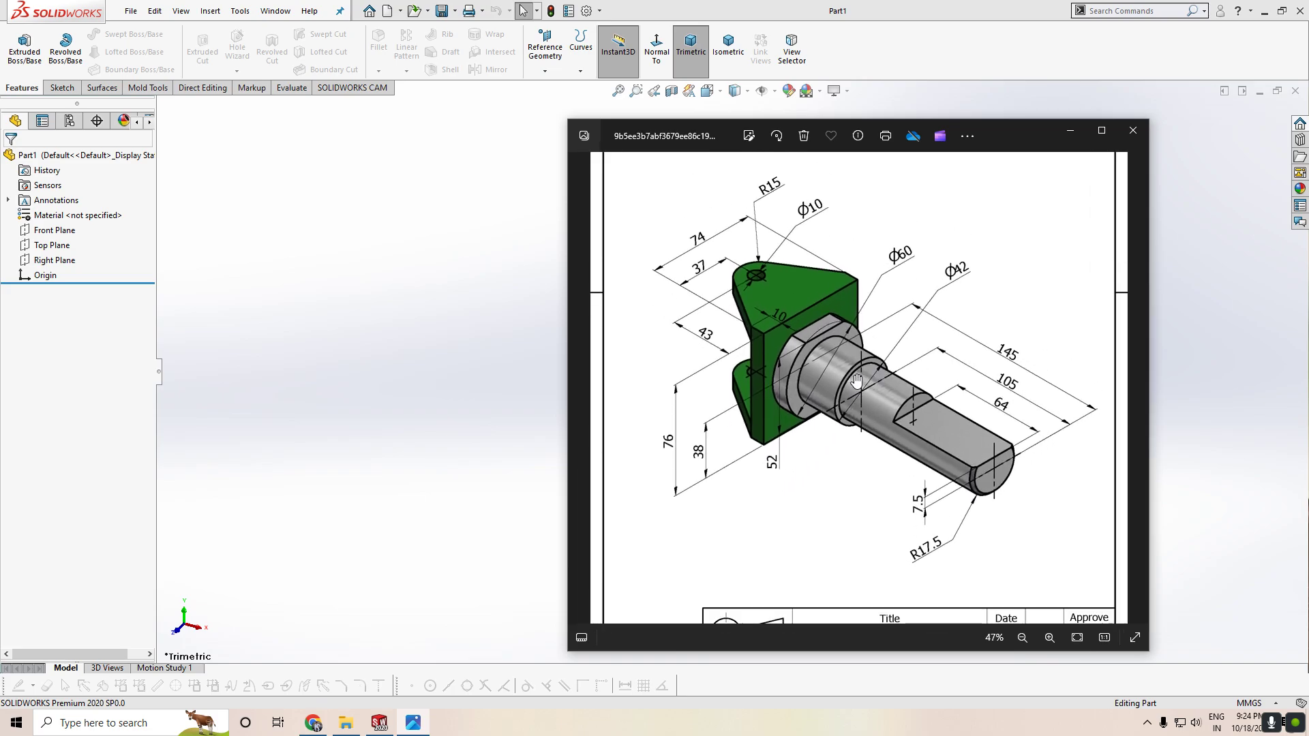
pyautogui.click(1104, 131)
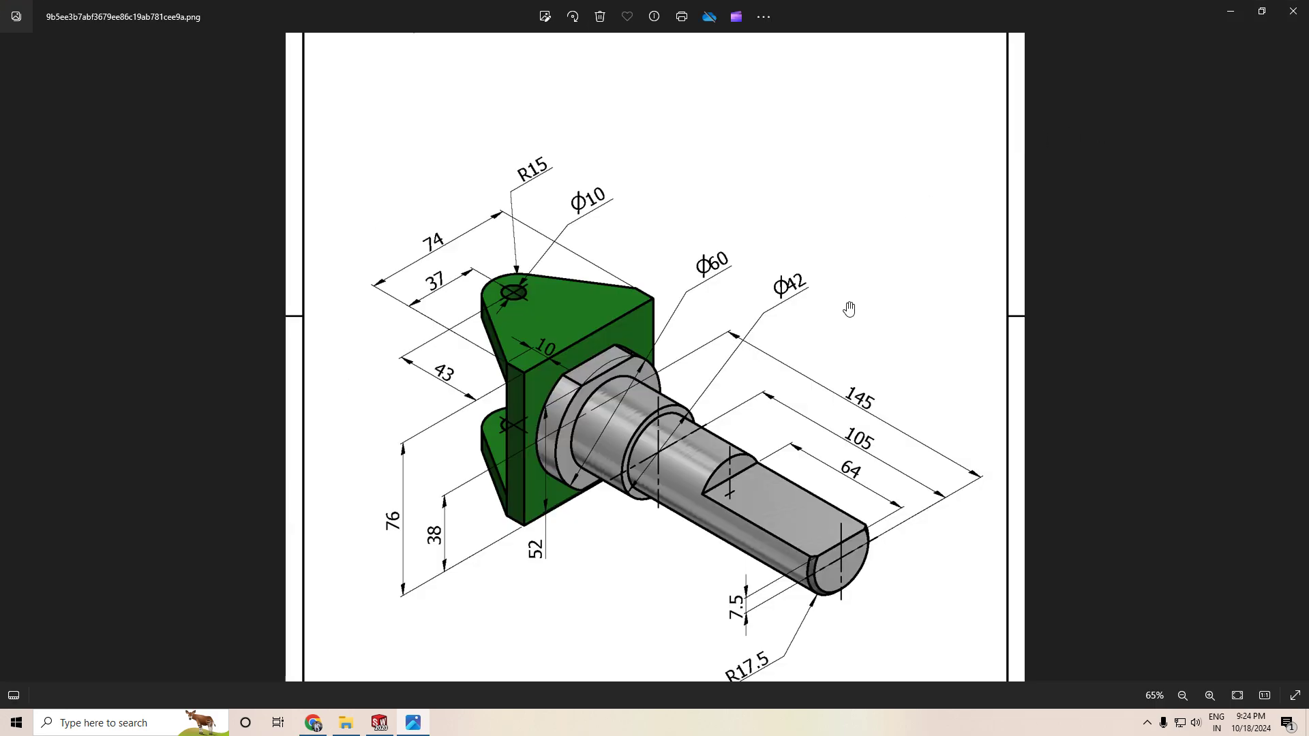
pyautogui.scroll(3, 746, 459)
pyautogui.moveTo(723, 499); pyautogui.dragTo(722, 450)
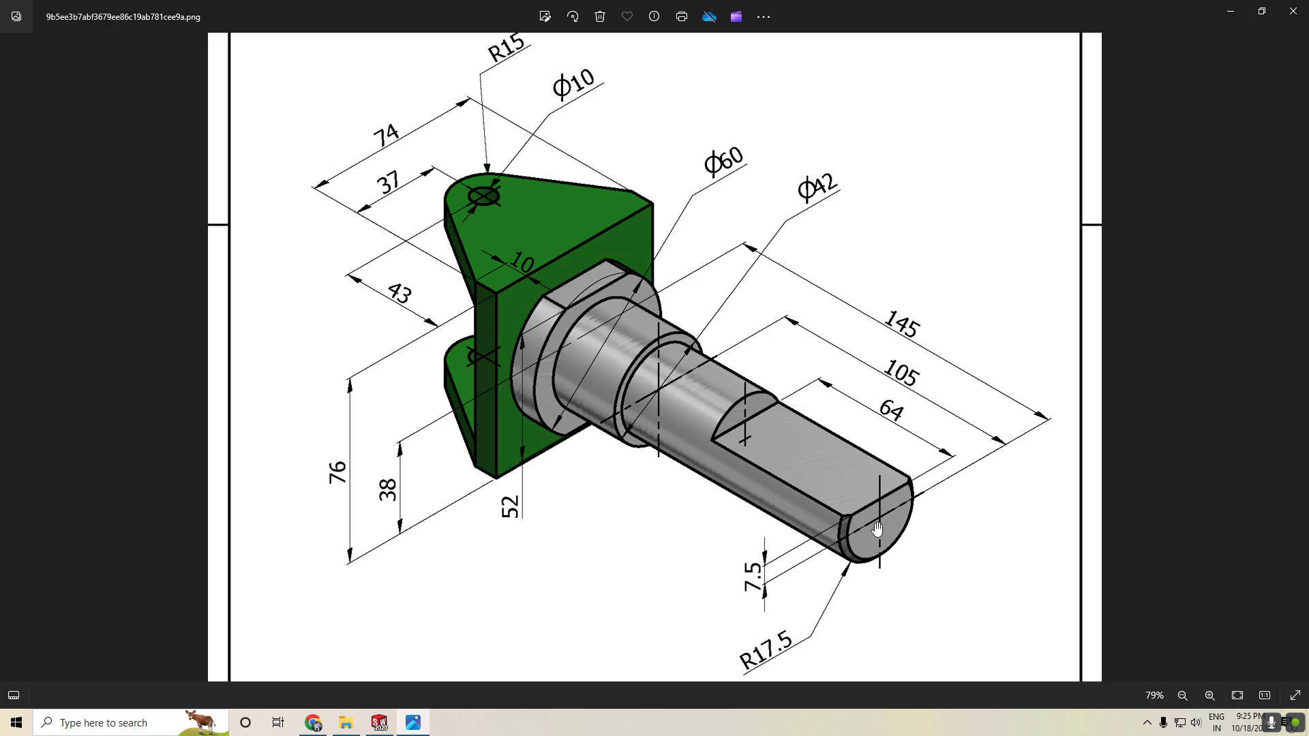
# Hide the reference drawing, start a sketch on the Right Plane, and apply the Plain White scene.
pyautogui.click(1232, 10)
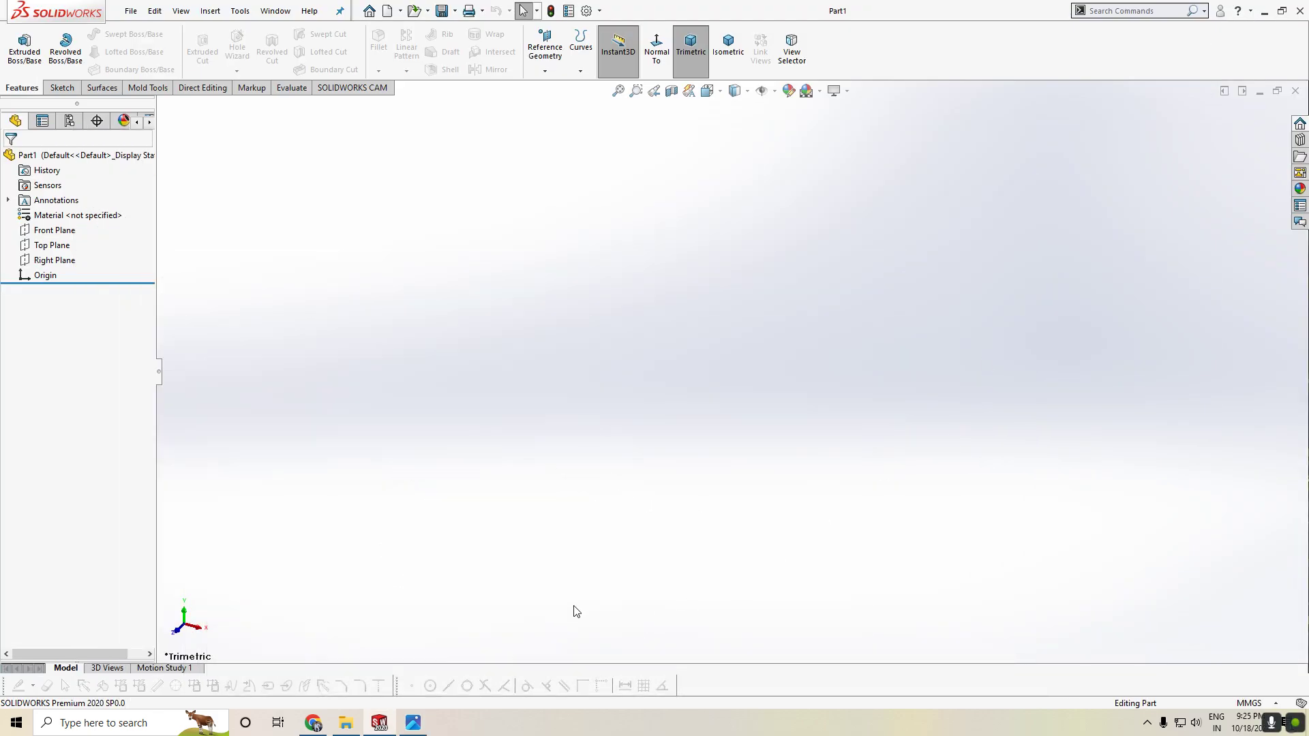
pyautogui.click(57, 263)
pyautogui.click(71, 237)
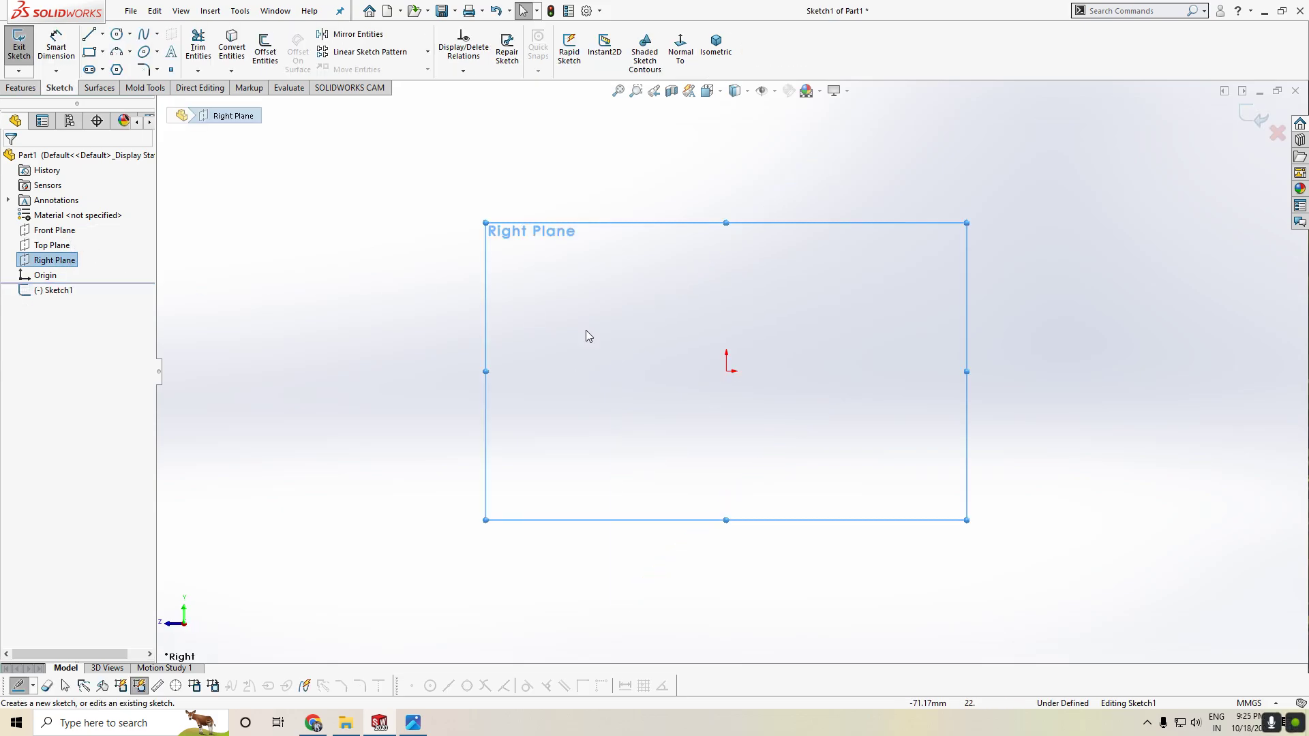
pyautogui.click(808, 91)
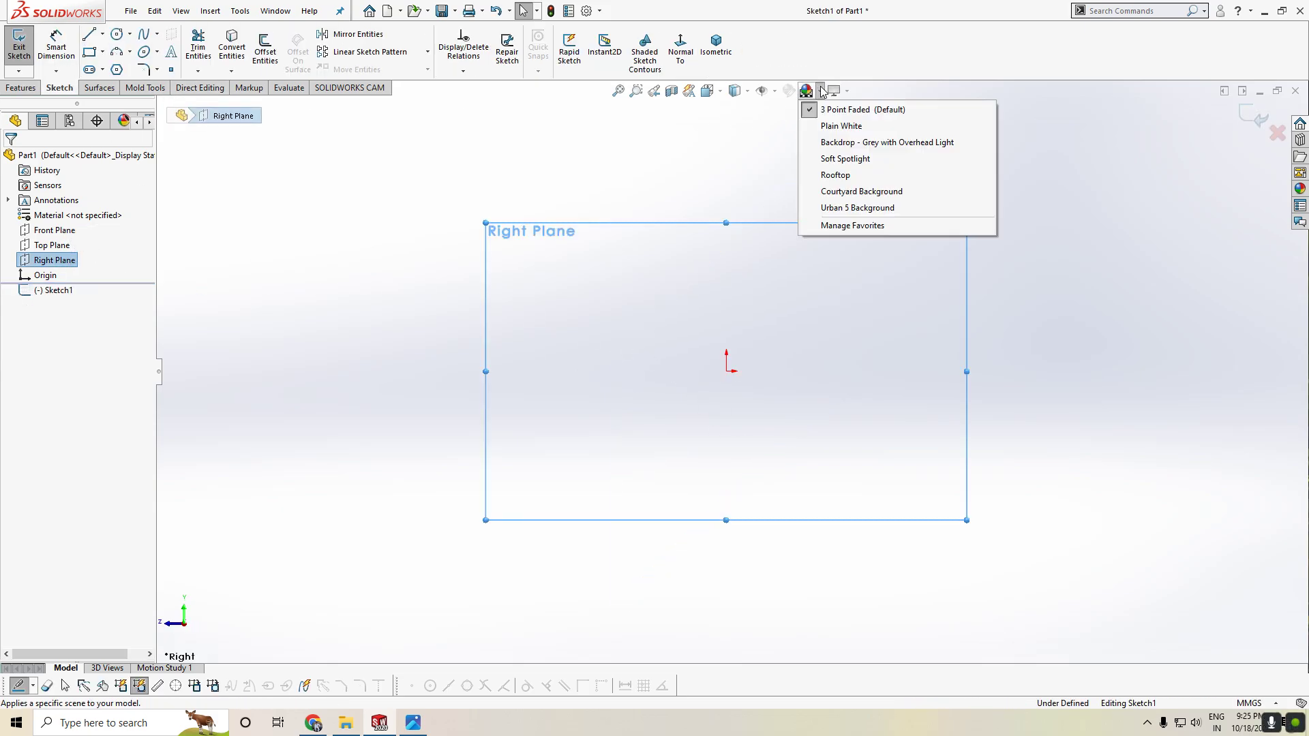
pyautogui.click(842, 127)
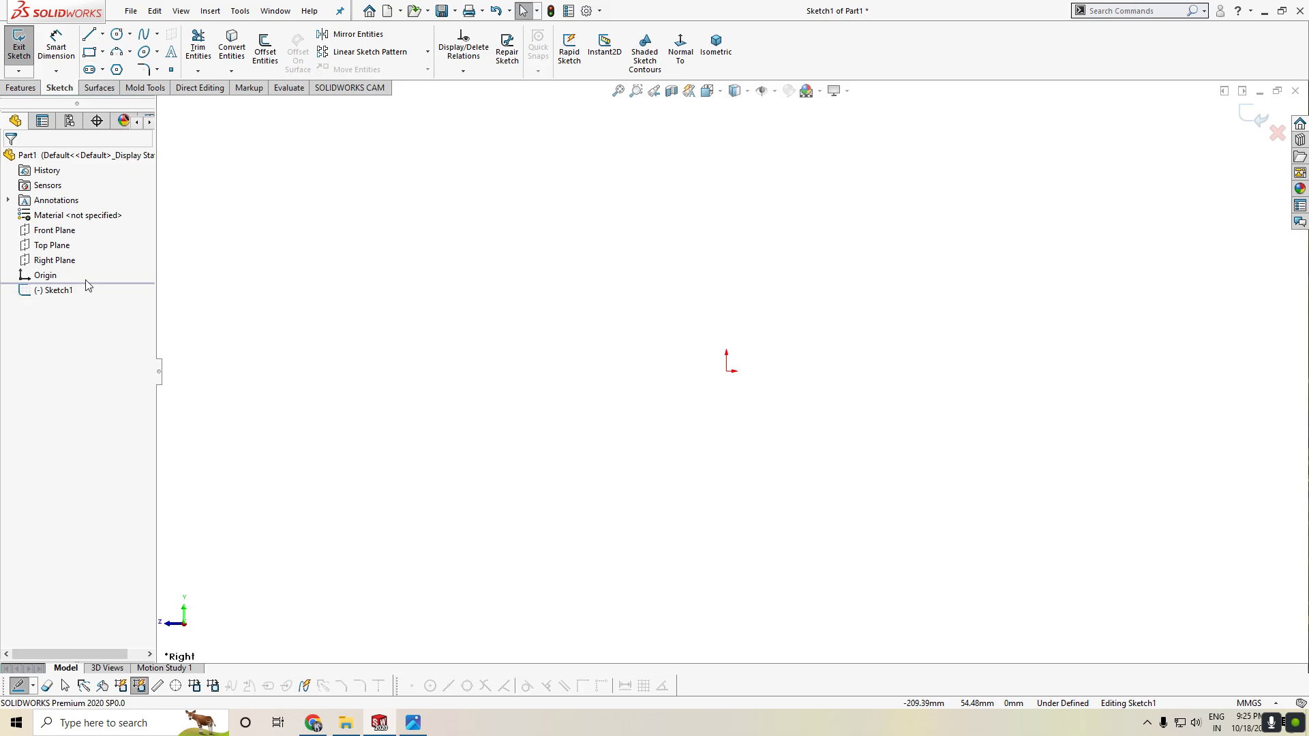
# Draw lines from the origin up the collar, across its top, and down the first shoulder.
pyautogui.click(89, 34)
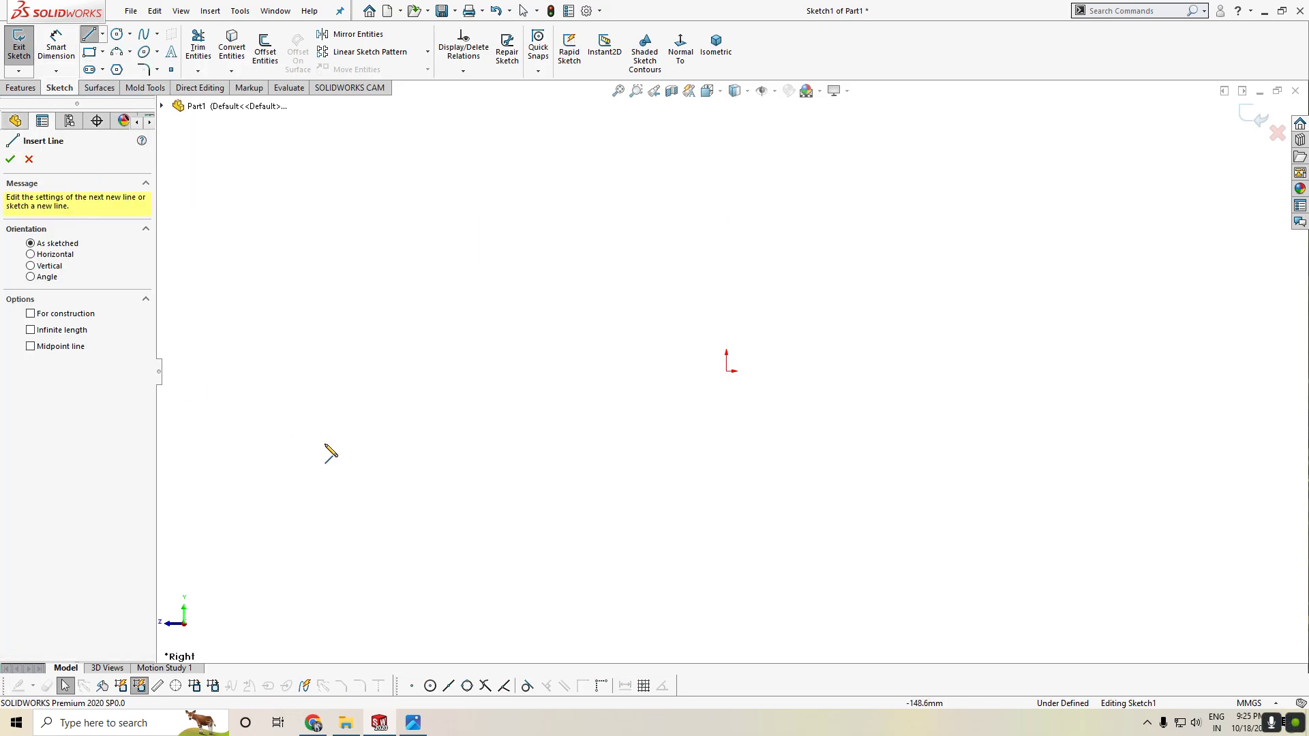
pyautogui.click(727, 371)
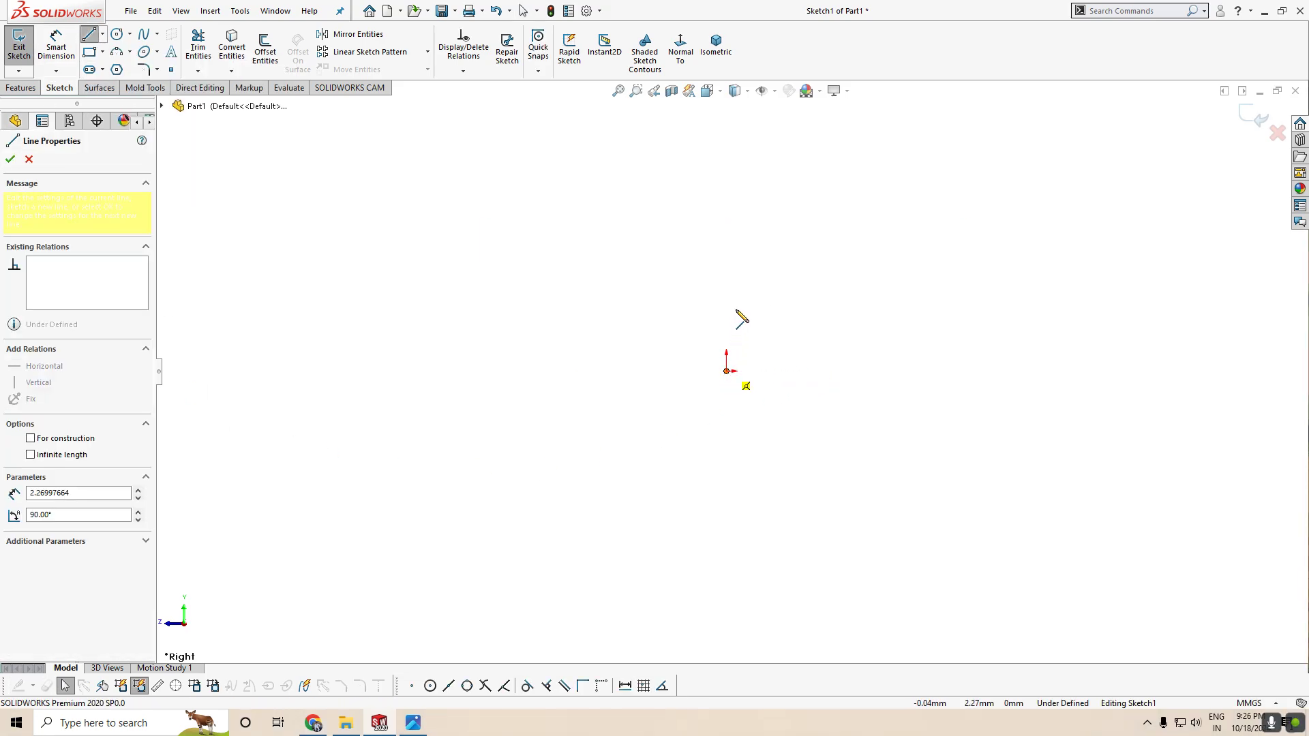
pyautogui.click(727, 285)
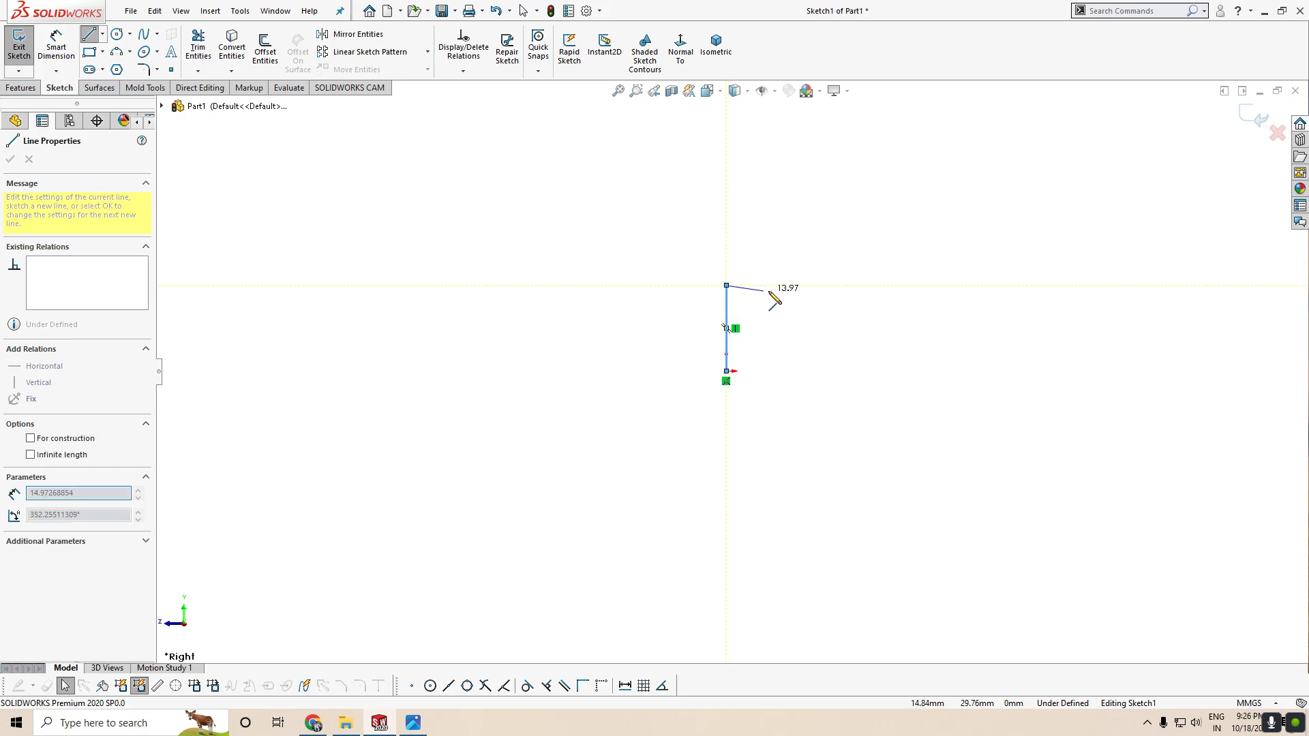
pyautogui.click(773, 285)
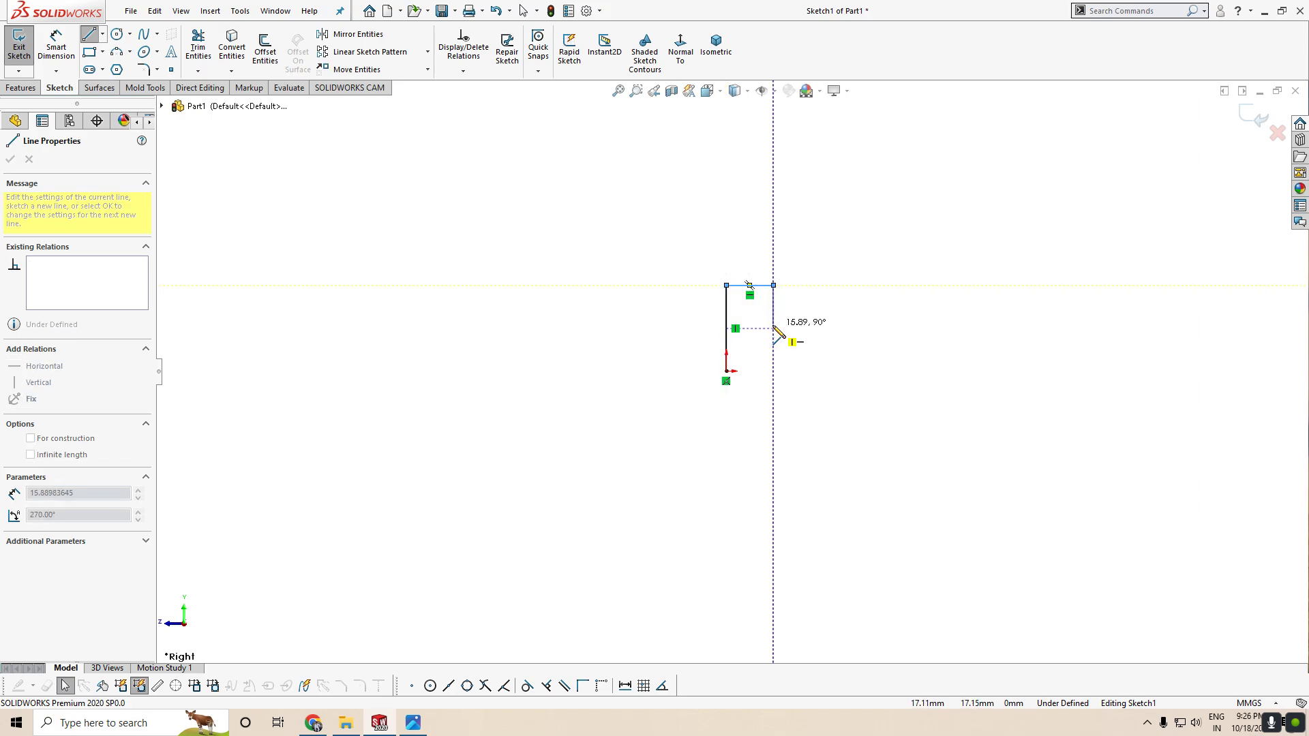
pyautogui.click(773, 318)
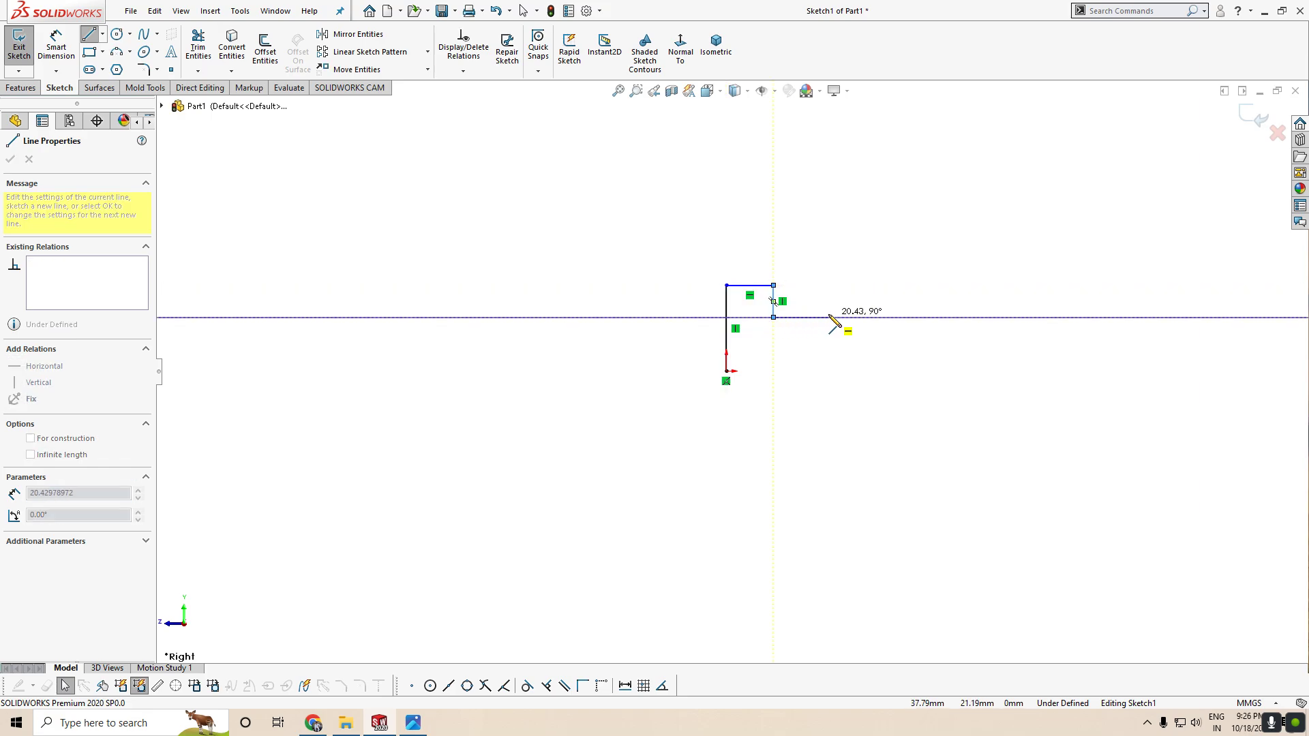
pyautogui.click(829, 317)
# Finish the stepped outline with the long end section, closing it back at the origin.
pyautogui.click(829, 340)
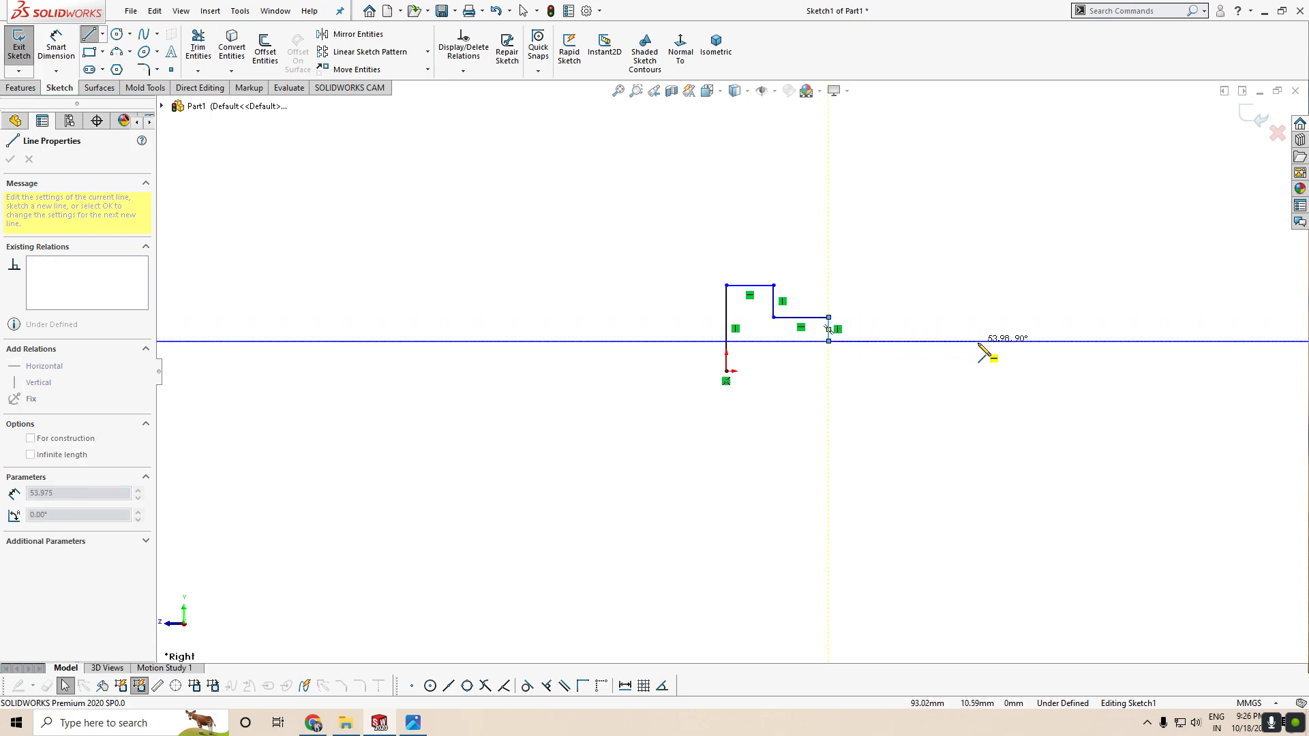
pyautogui.click(1007, 341)
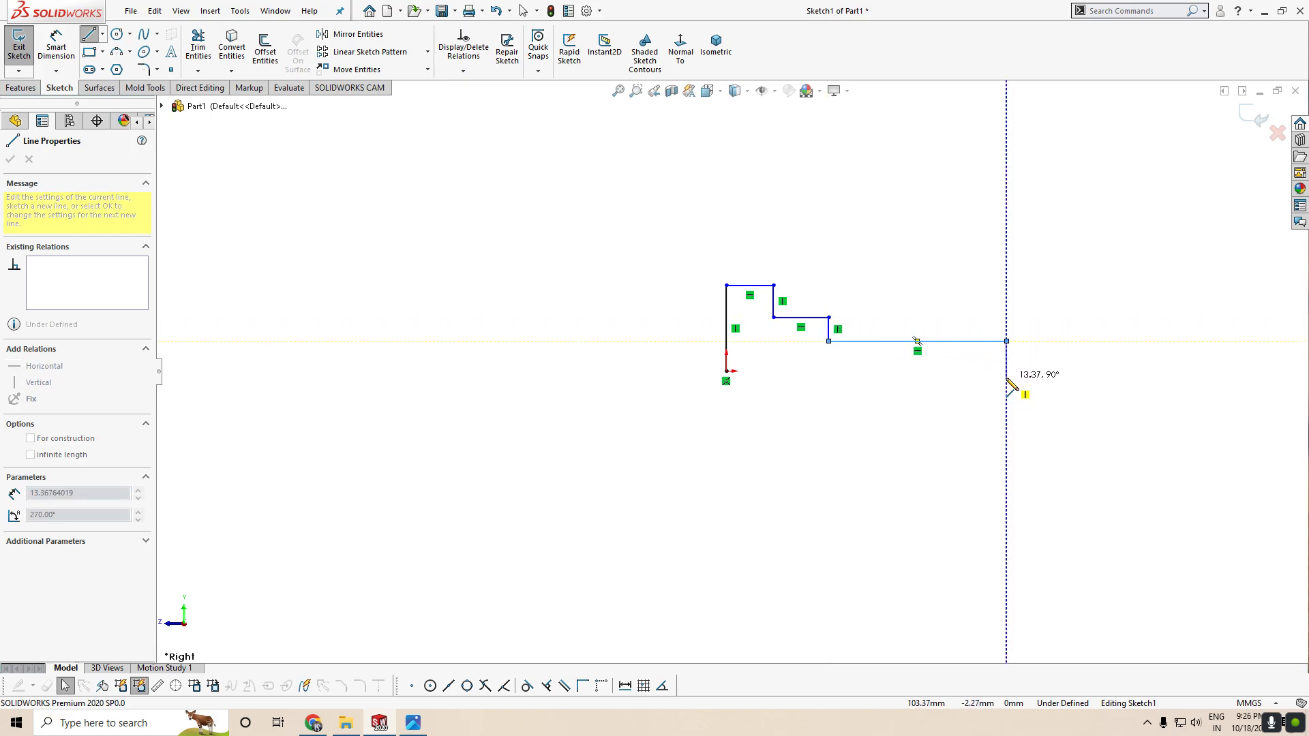
pyautogui.click(1007, 371)
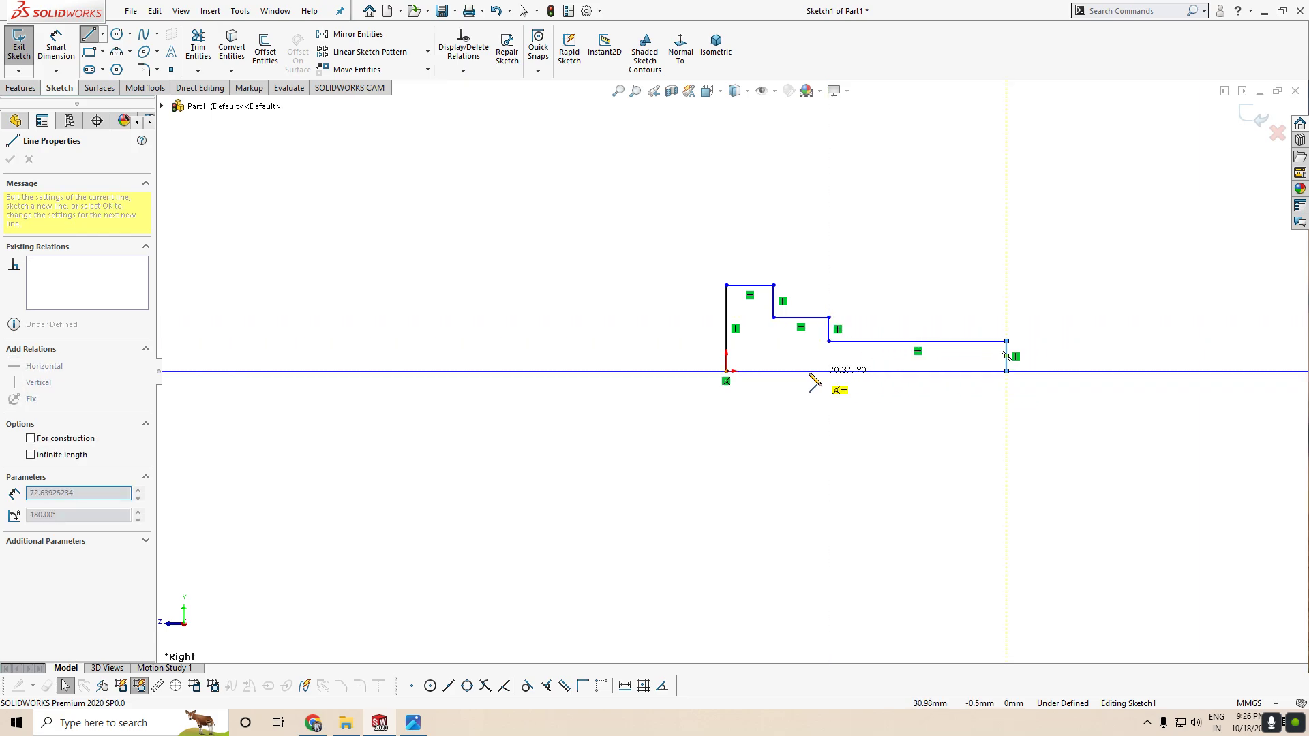
pyautogui.click(727, 371)
pyautogui.rightClick(630, 295)
pyautogui.click(664, 348)
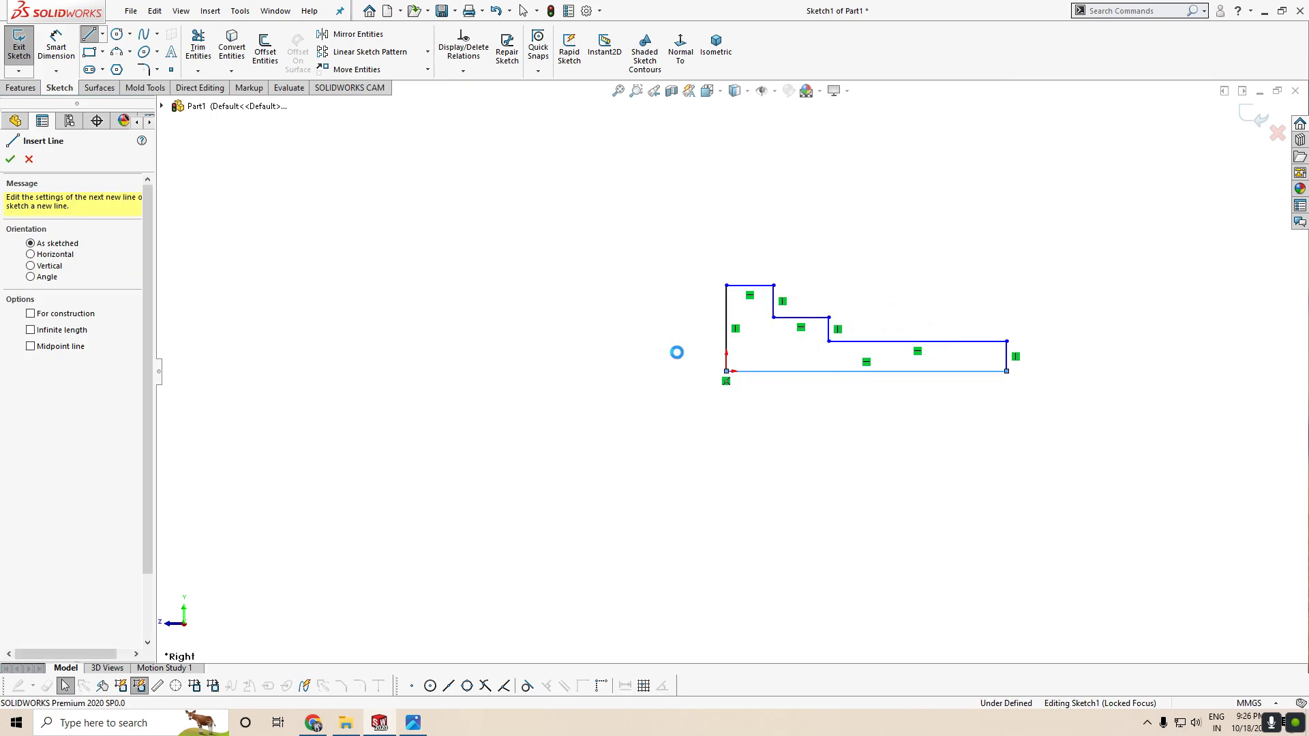
pyautogui.scroll(2, 920, 378)
# Turn the profile's bottom line into a centreline axis.
pyautogui.click(906, 370)
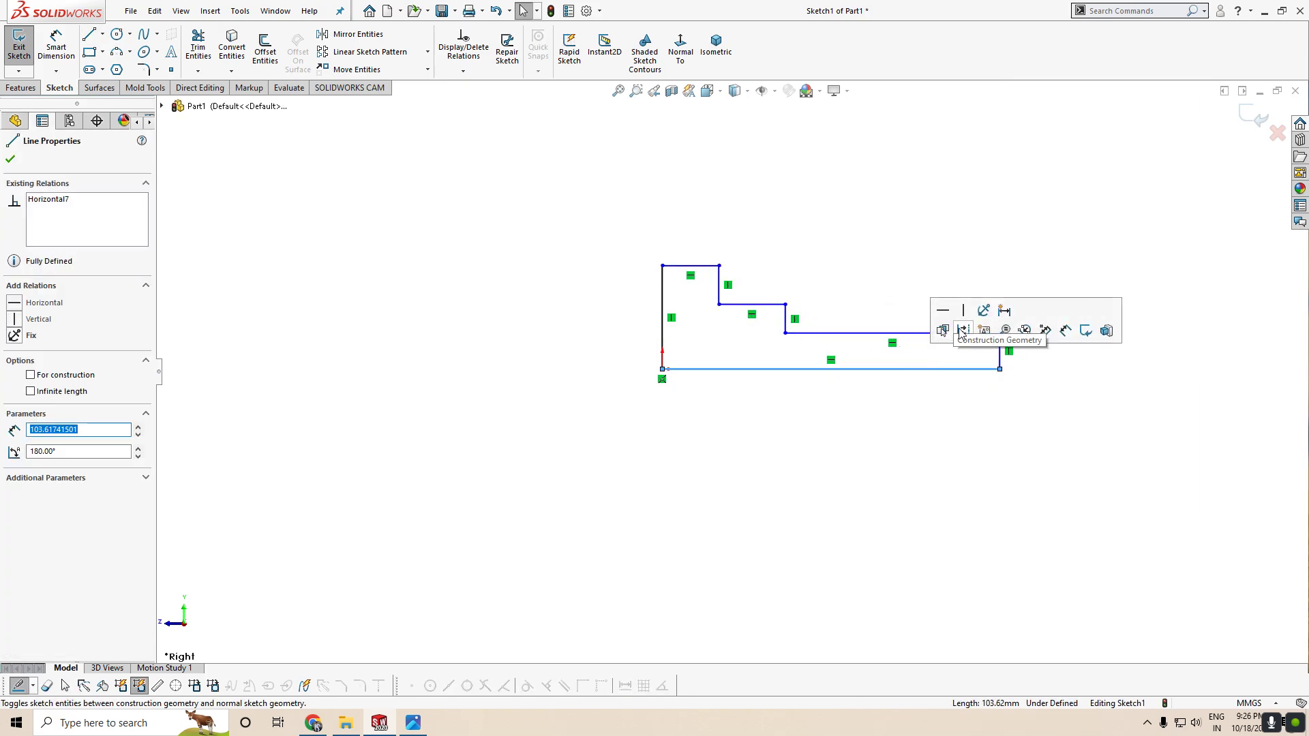
pyautogui.click(961, 333)
pyautogui.scroll(-1, 900, 439)
pyautogui.scroll(2, 900, 440)
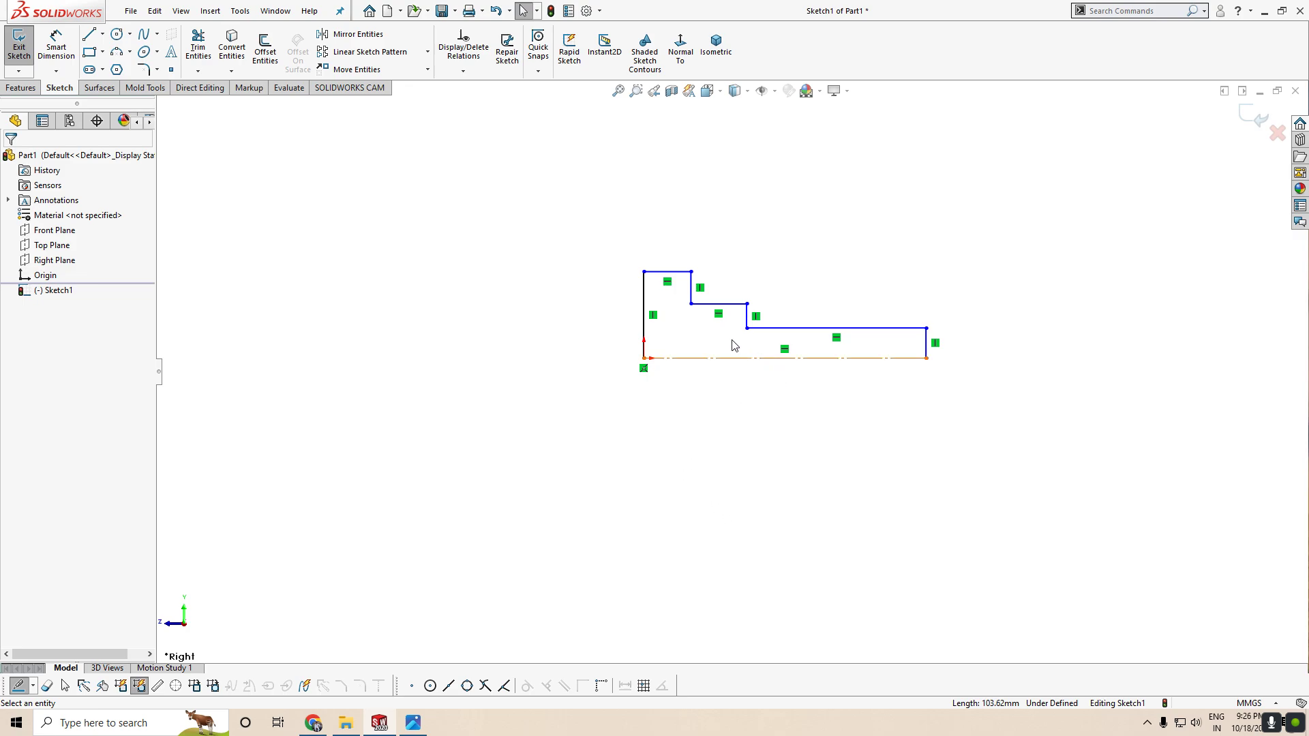
pyautogui.scroll(-1, 647, 371)
# Give the end section a 35 mm diameter dimension about the centreline.
pyautogui.moveTo(562, 420); pyautogui.dragTo(555, 355, button='right')
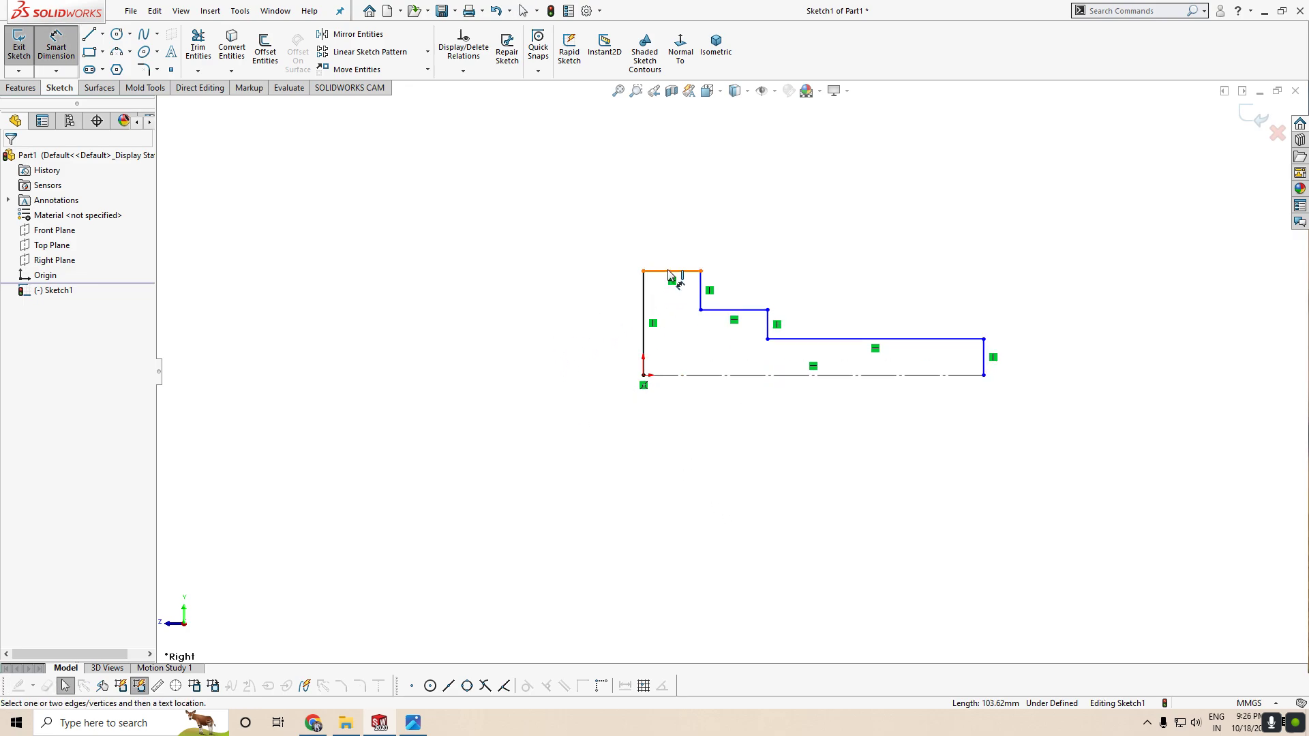
pyautogui.click(897, 341)
pyautogui.click(924, 376)
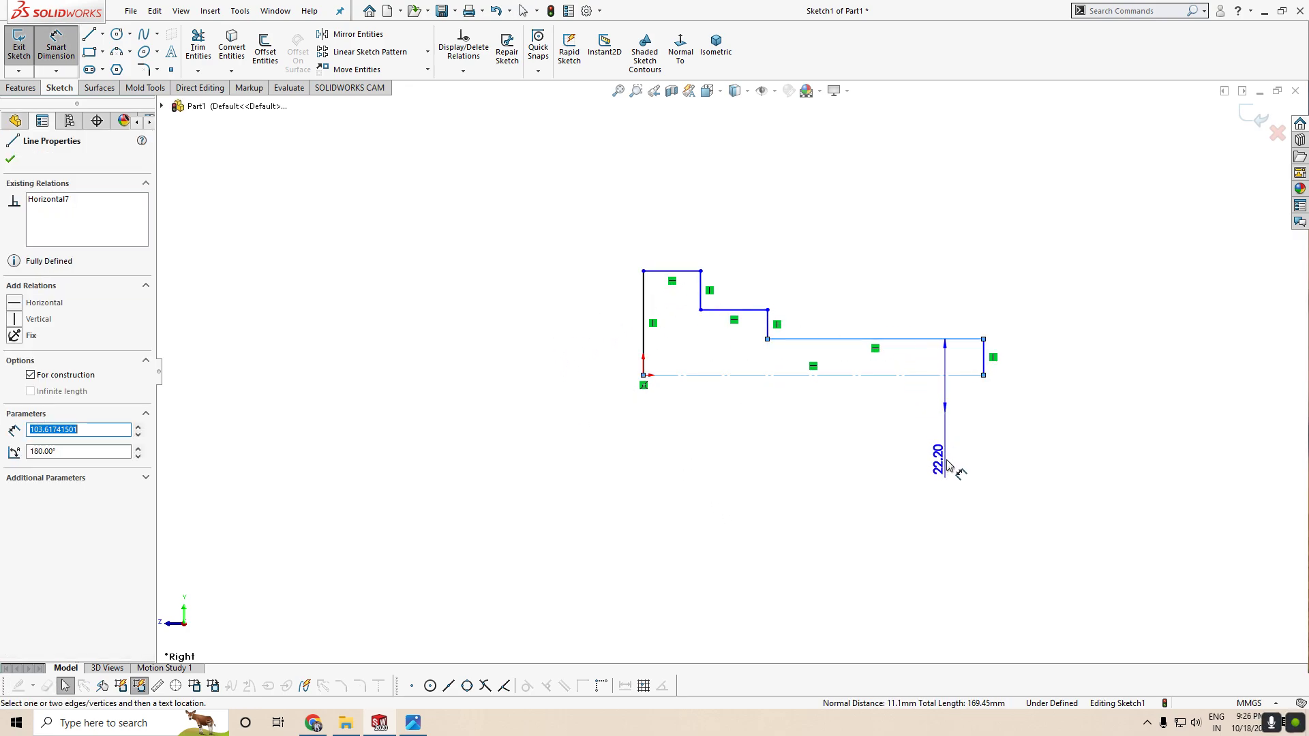
pyautogui.click(1037, 403)
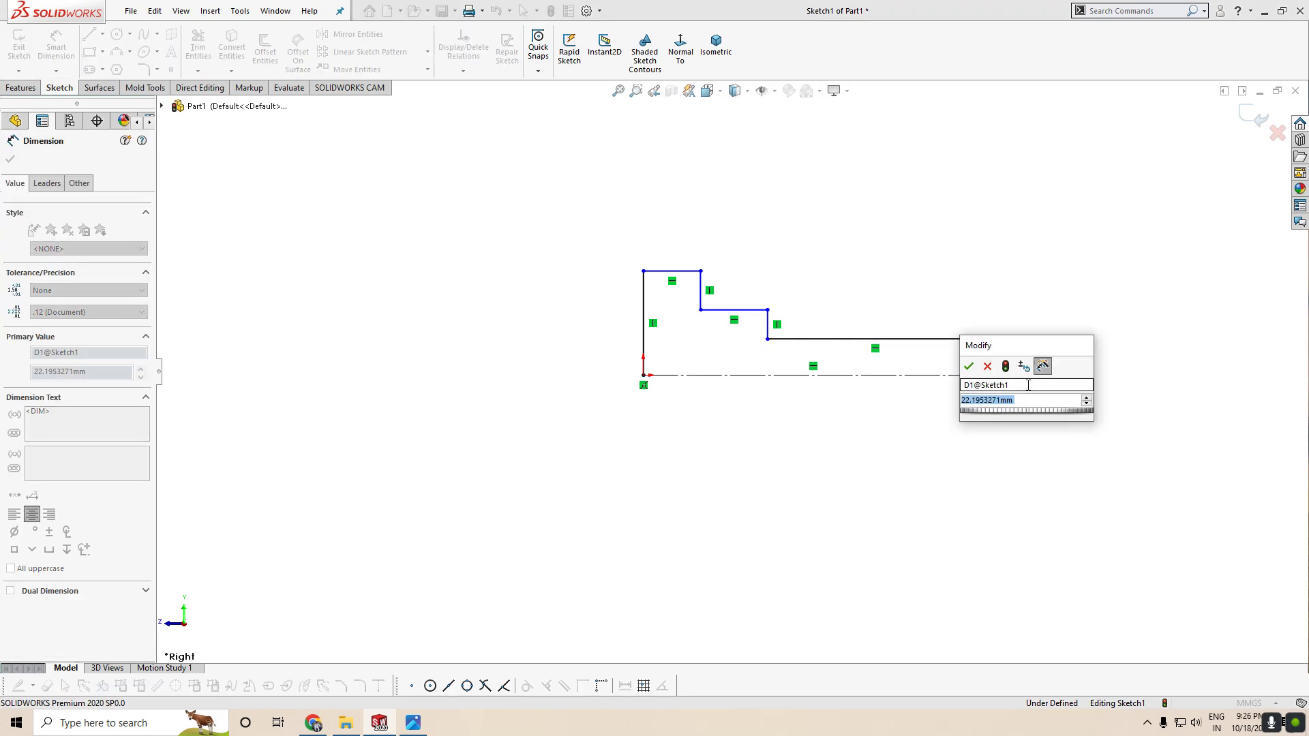
pyautogui.click(411, 723)
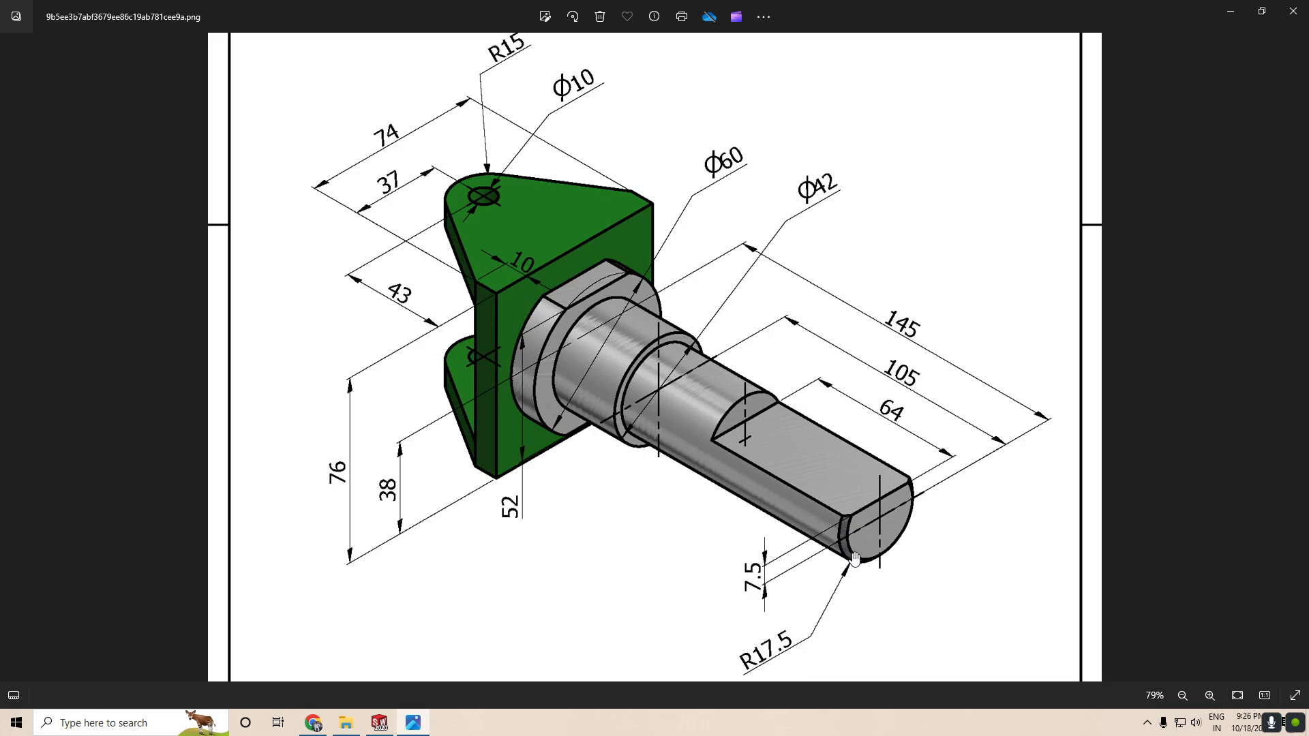
pyautogui.click(1262, 11)
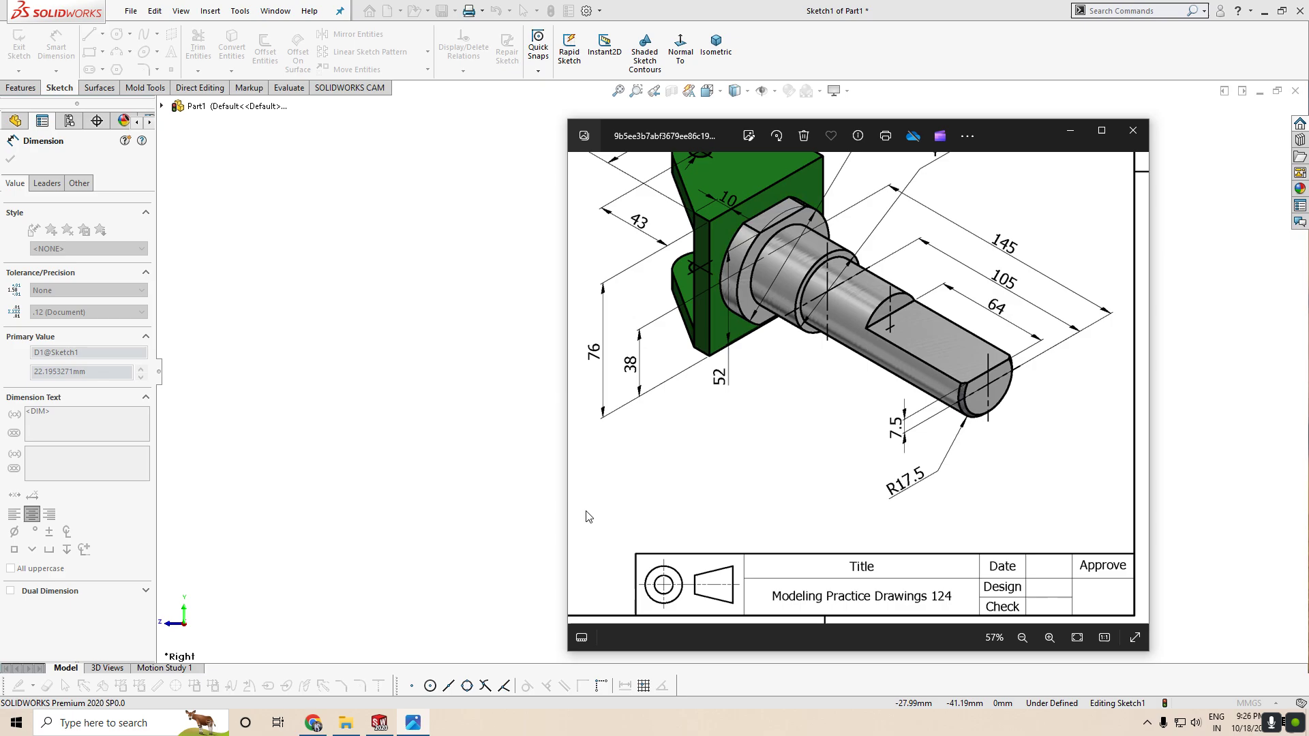
pyautogui.click(436, 439)
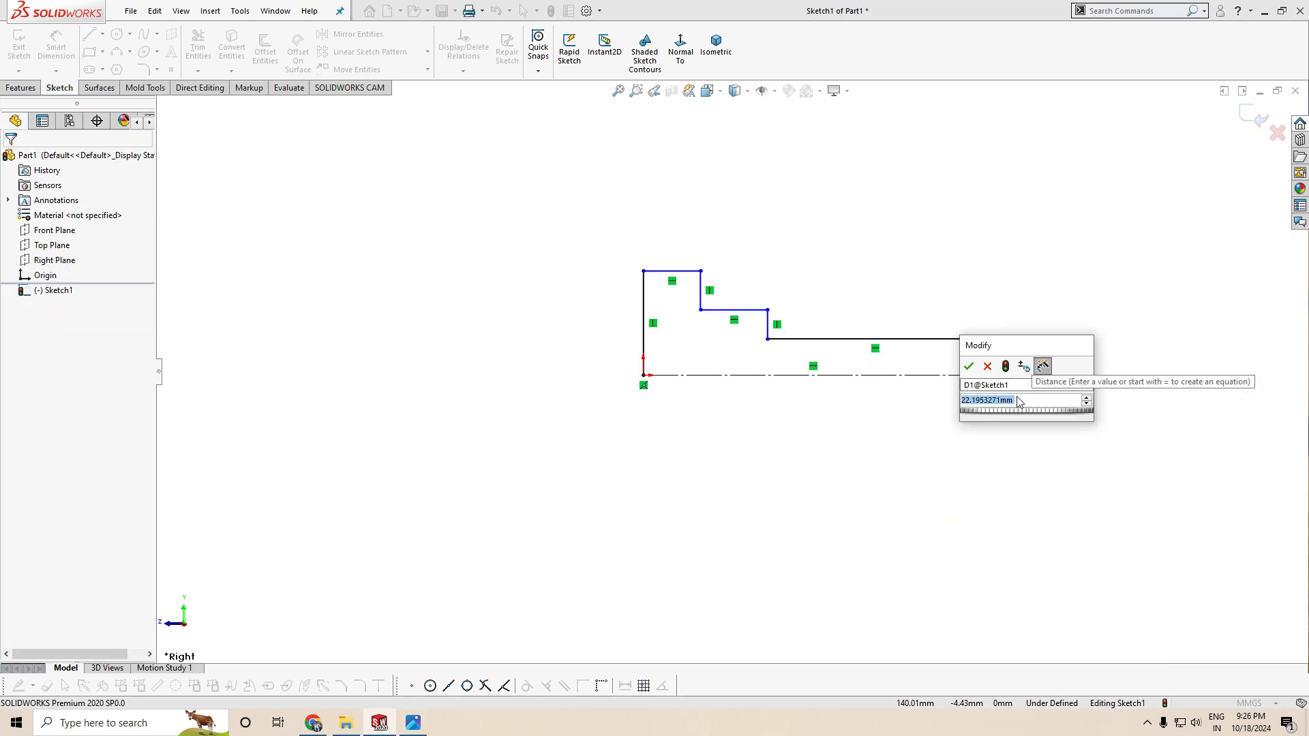
pyautogui.write('35')
pyautogui.press('Return')
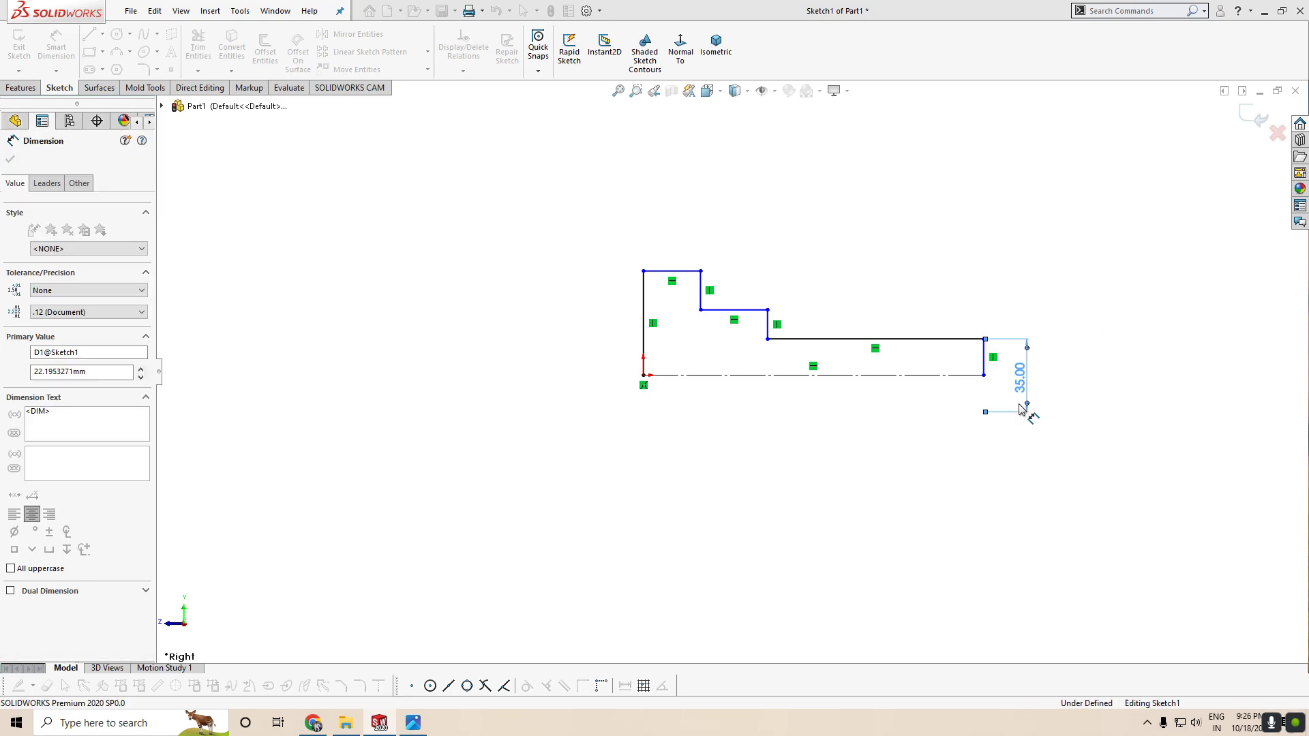
# Dimension the middle step to 42 mm and the collar to 60 mm diameter.
pyautogui.click(751, 311)
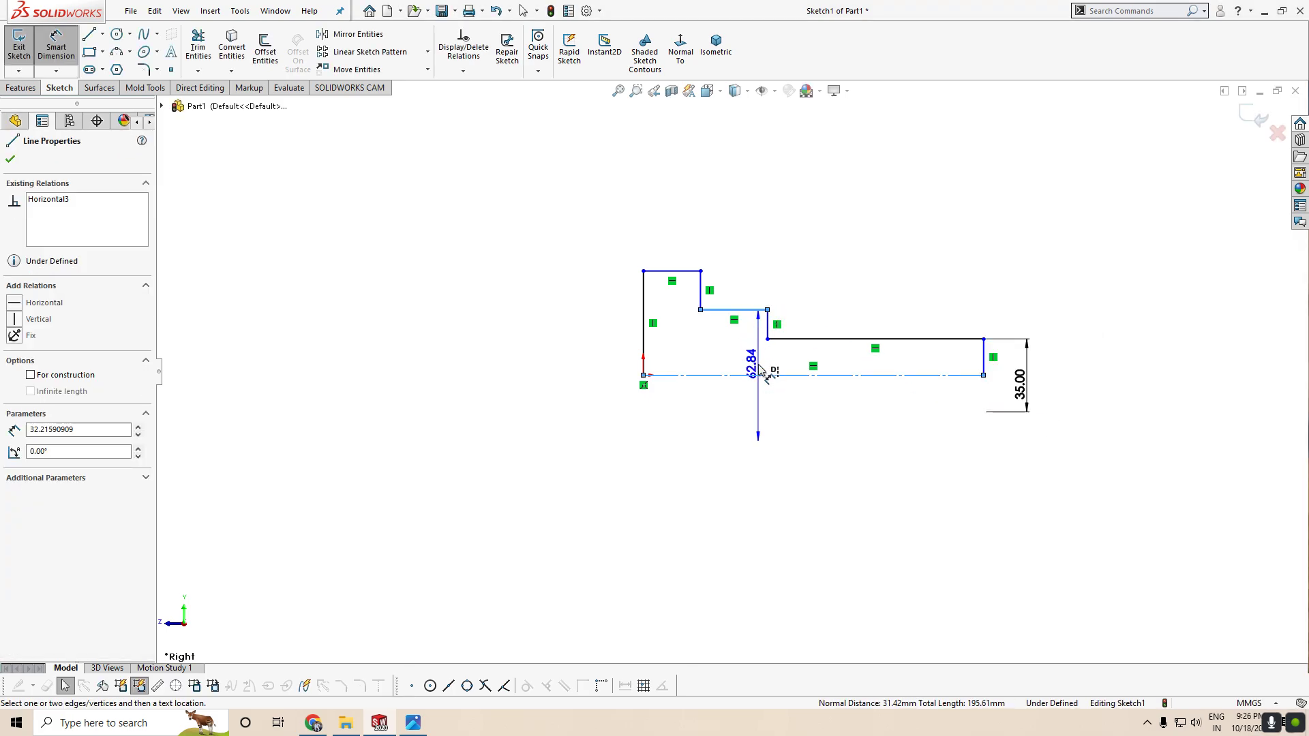
pyautogui.click(751, 403)
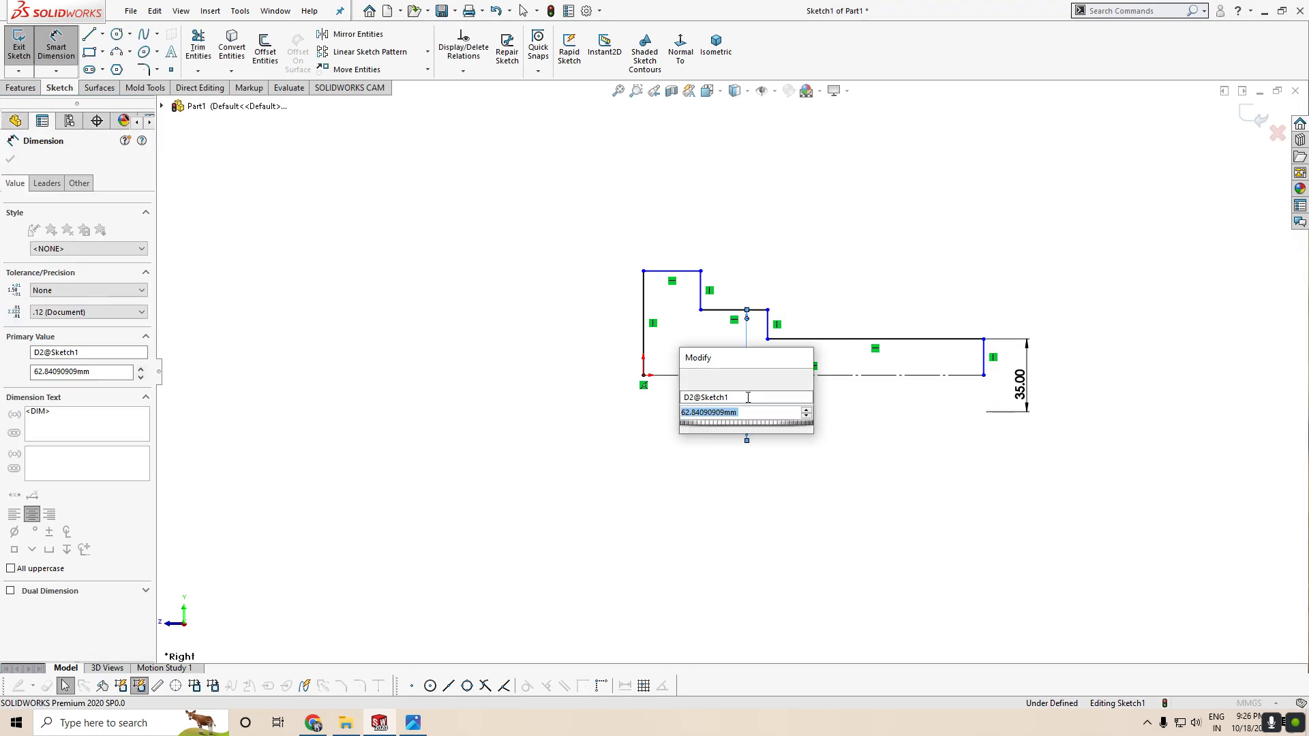
pyautogui.write('42')
pyautogui.press('Return')
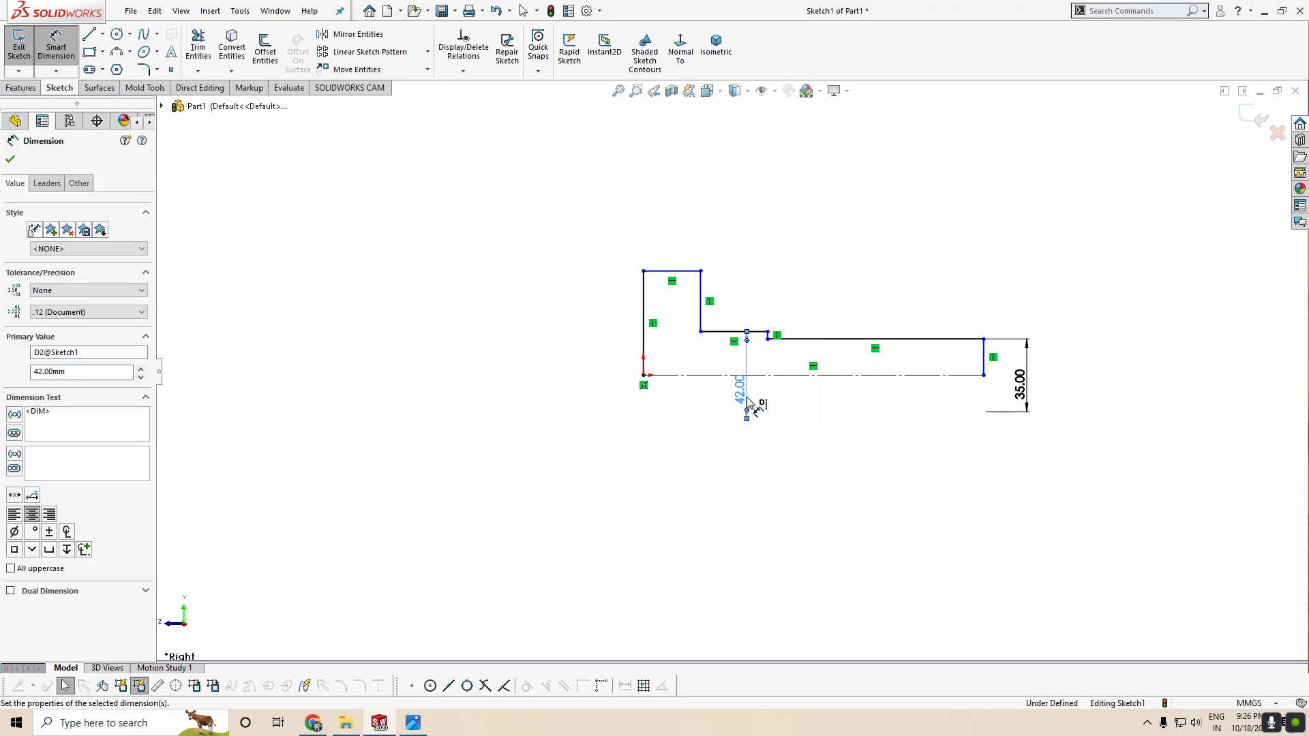
pyautogui.click(678, 271)
pyautogui.click(586, 336)
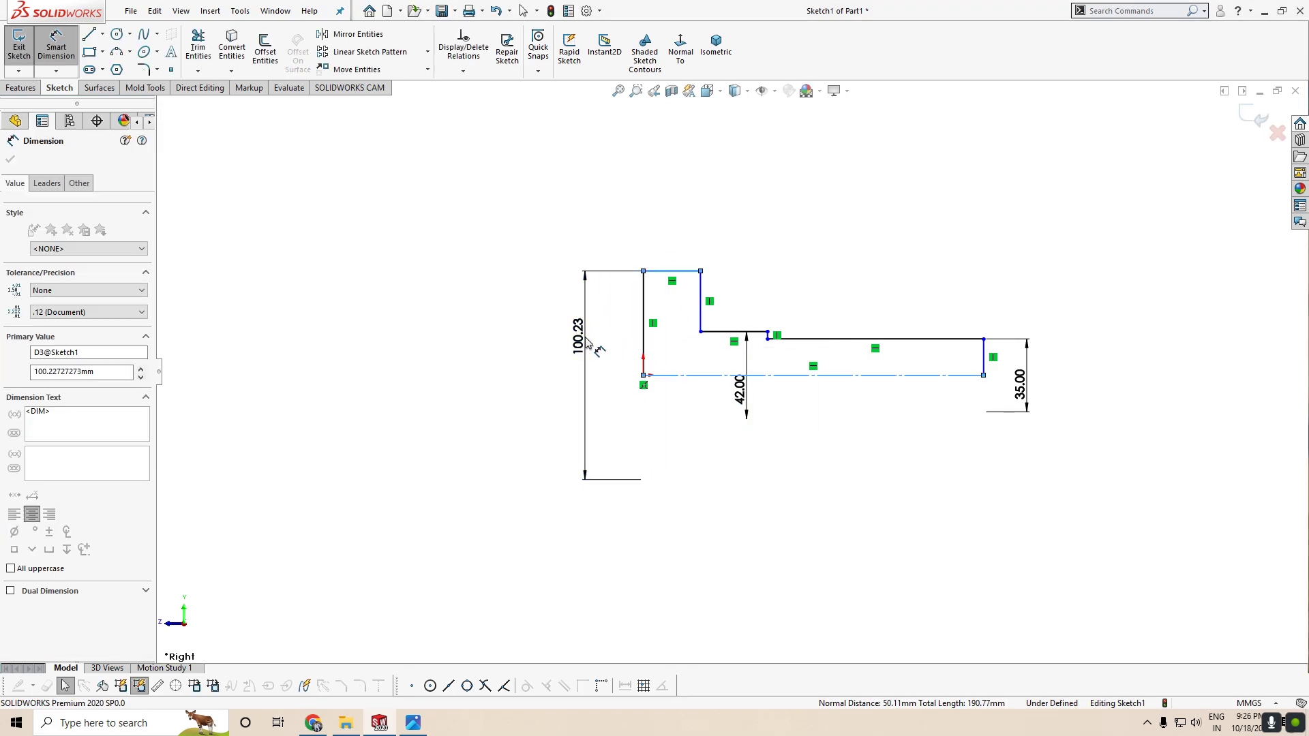
pyautogui.write('60')
pyautogui.press('Return')
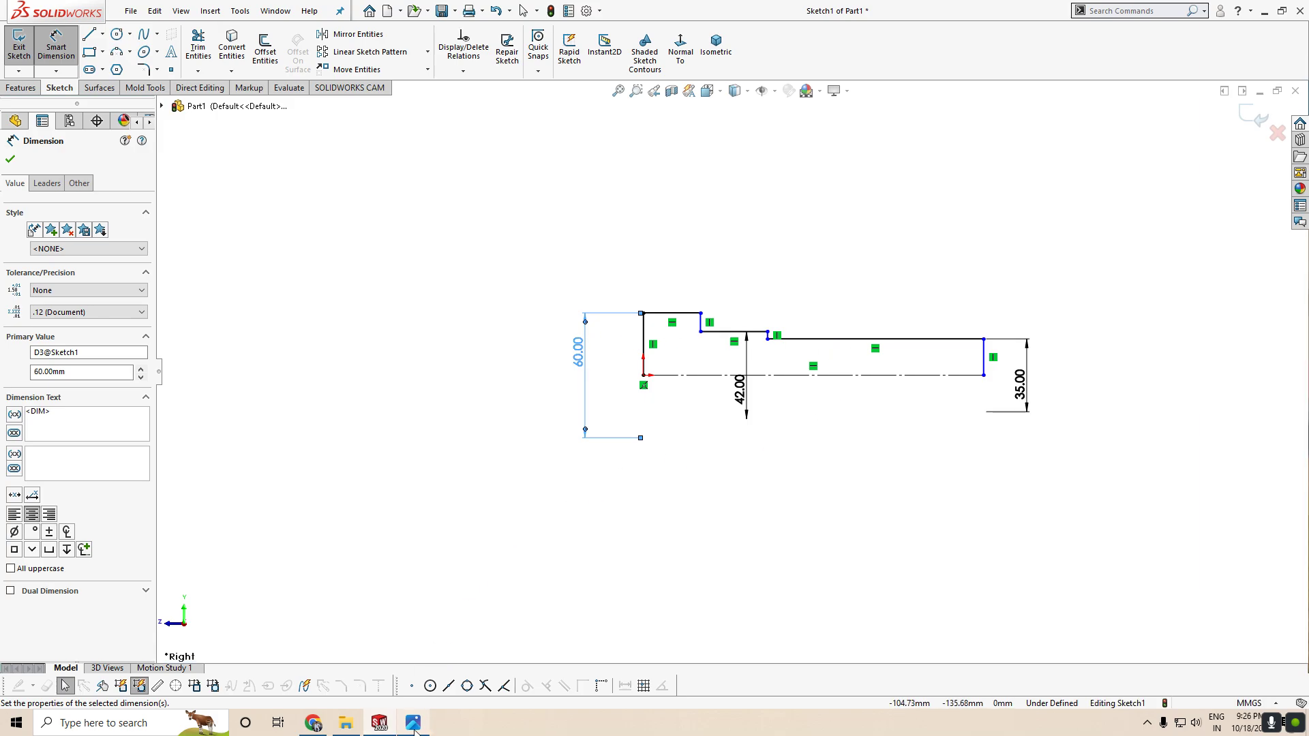
# Enlarge the reference drawing to read its dimensions, then return to the sketch.
pyautogui.moveTo(412, 722)
pyautogui.click(417, 667)
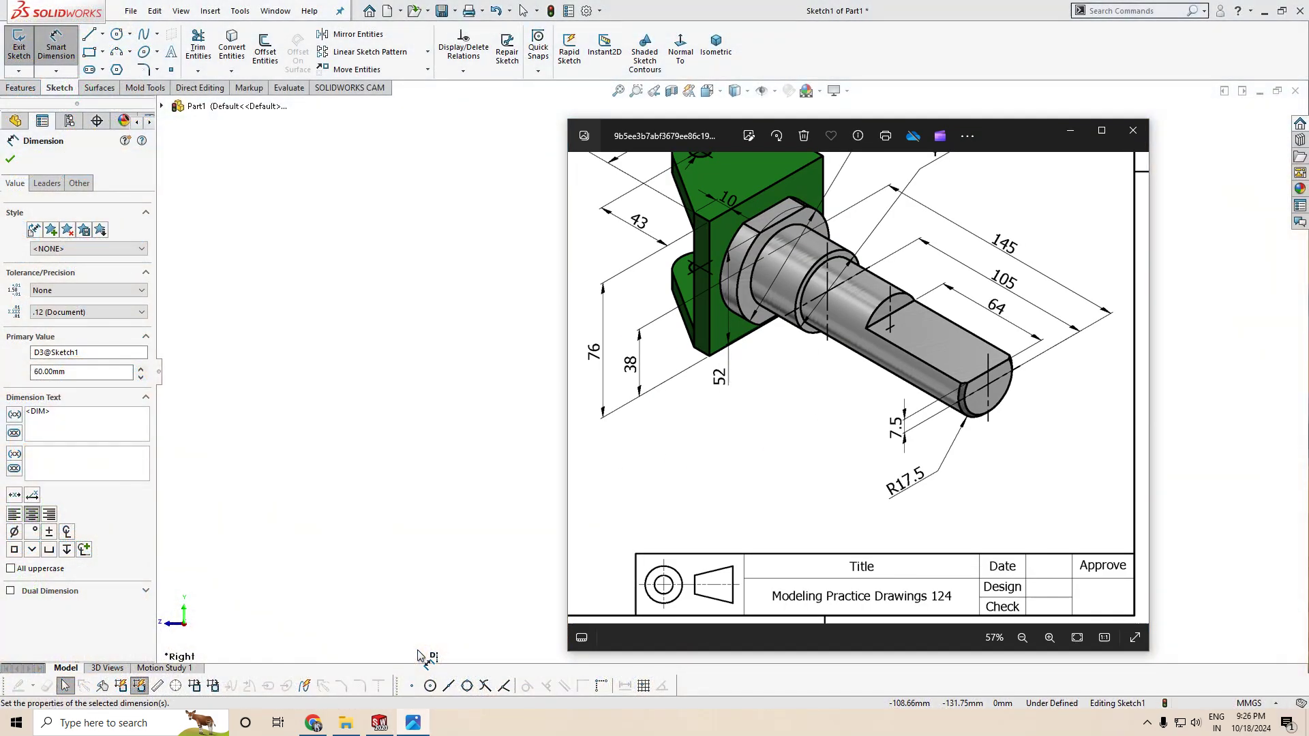
pyautogui.click(1101, 130)
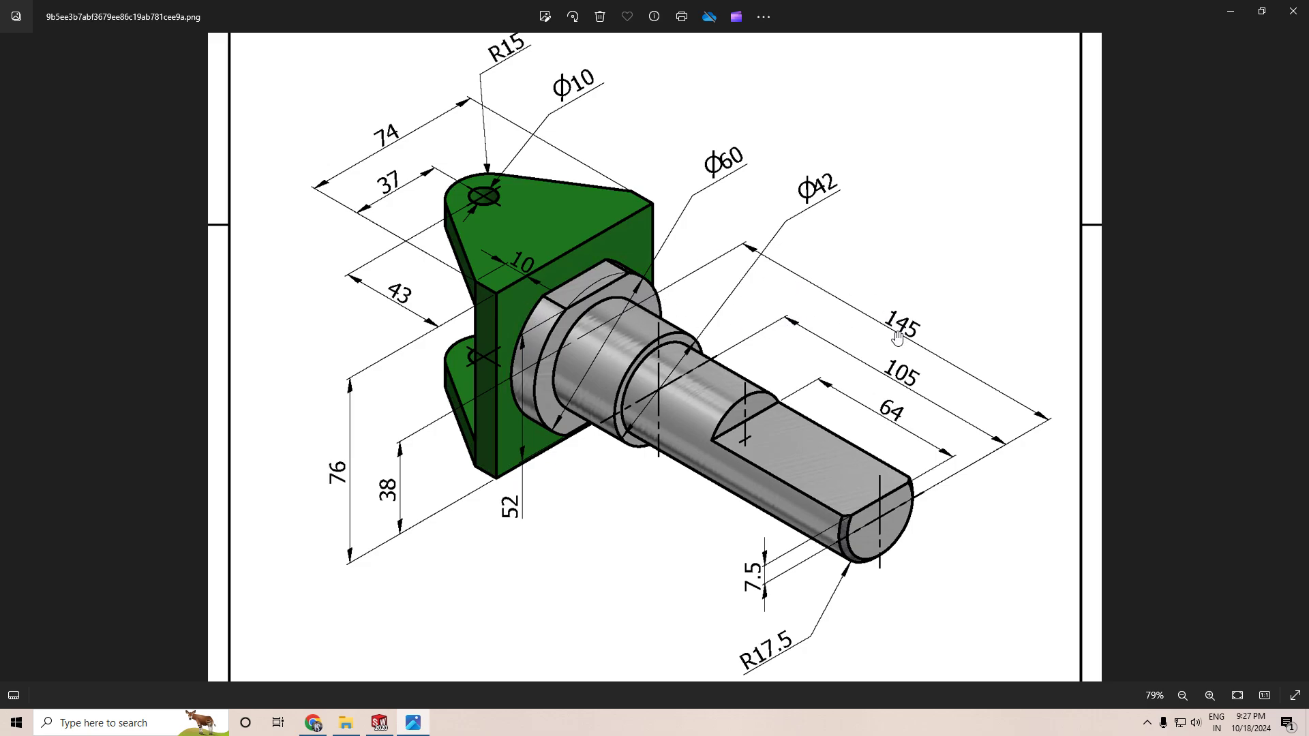
pyautogui.click(1225, 12)
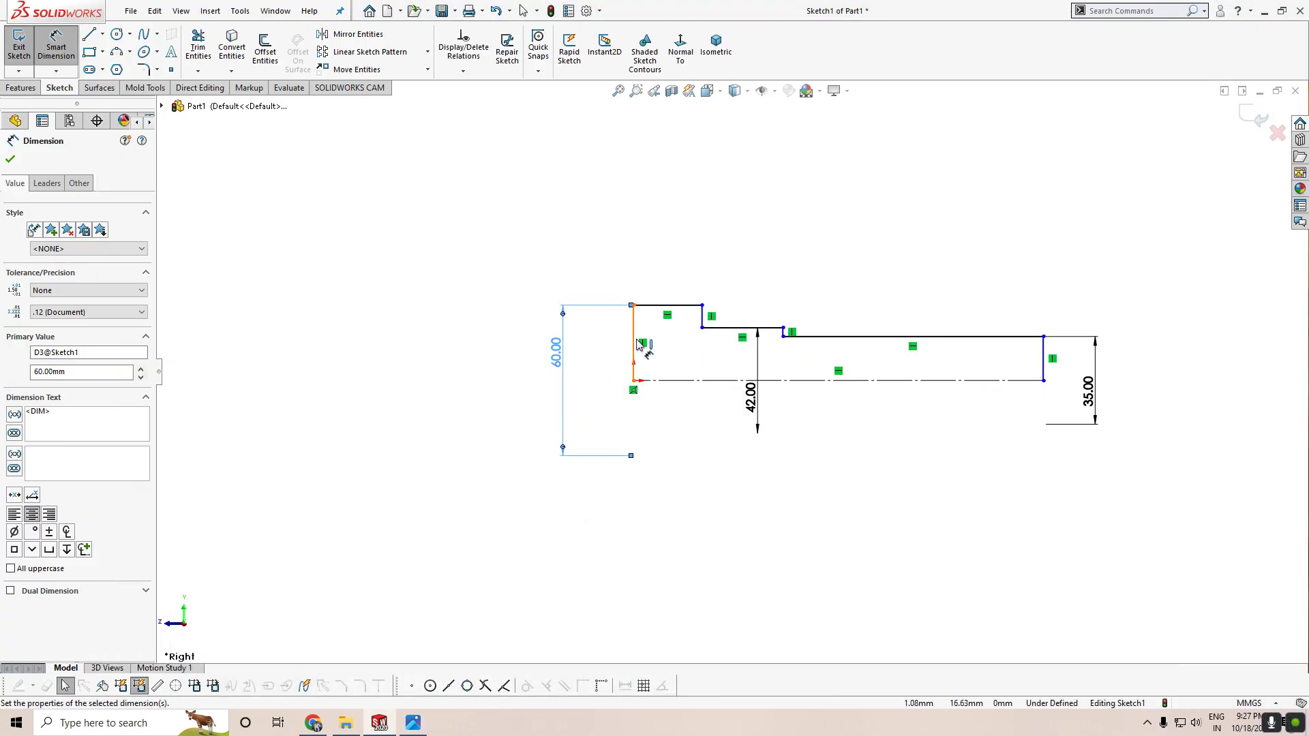
# Dimension the shaft's overall length along the centreline as 145 mm.
pyautogui.click(893, 381)
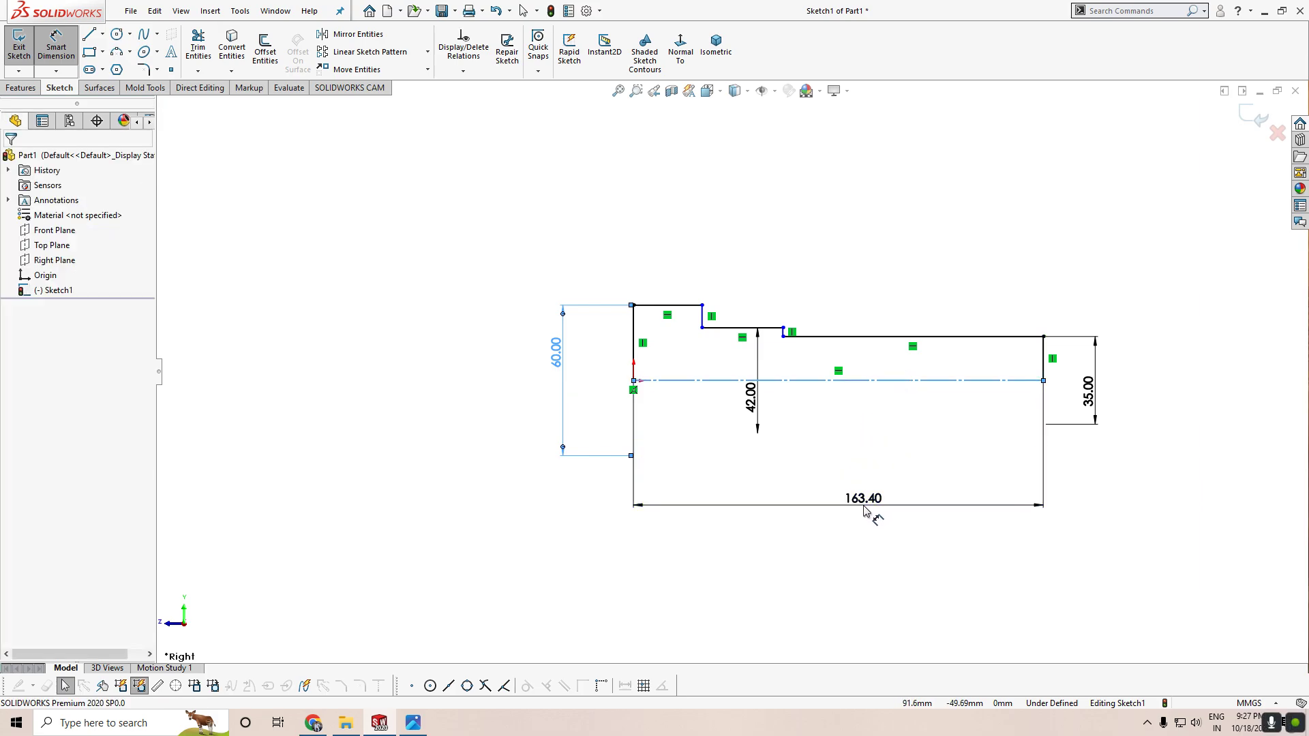
pyautogui.click(865, 512)
pyautogui.write('145')
pyautogui.press('Return')
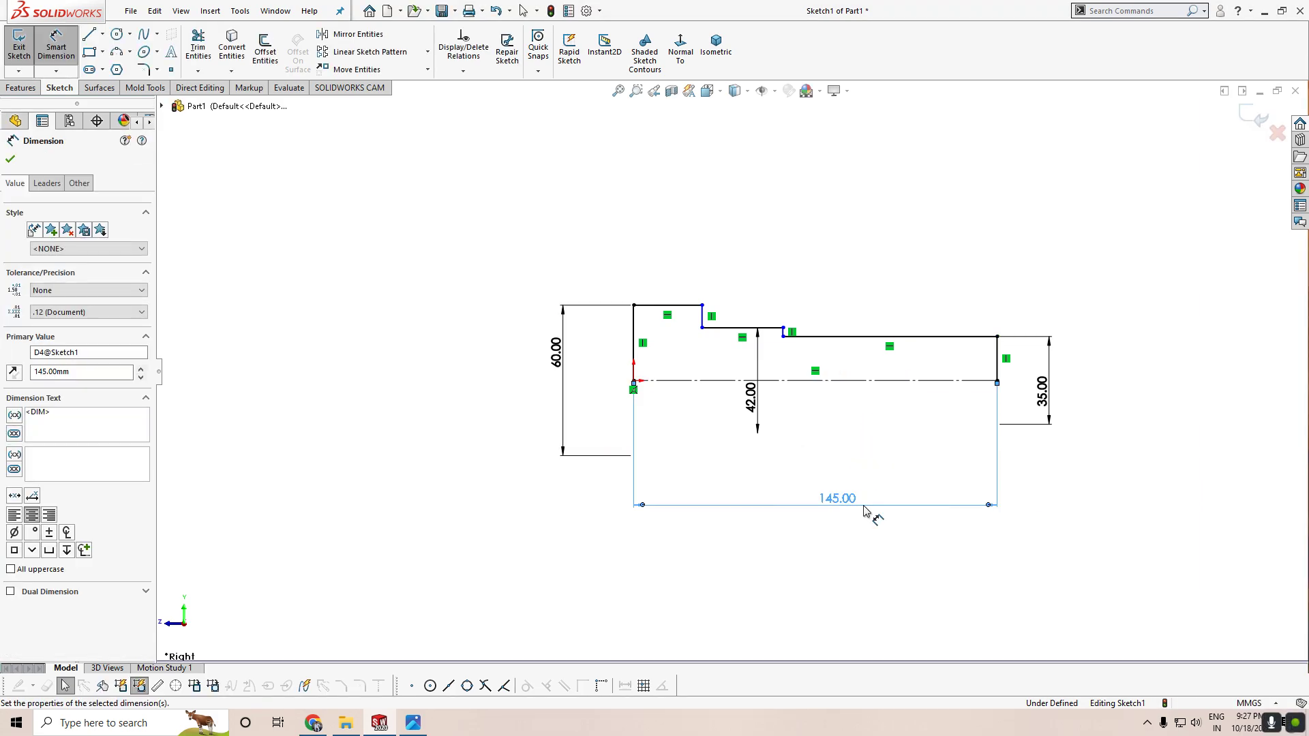
pyautogui.scroll(-1, 706, 347)
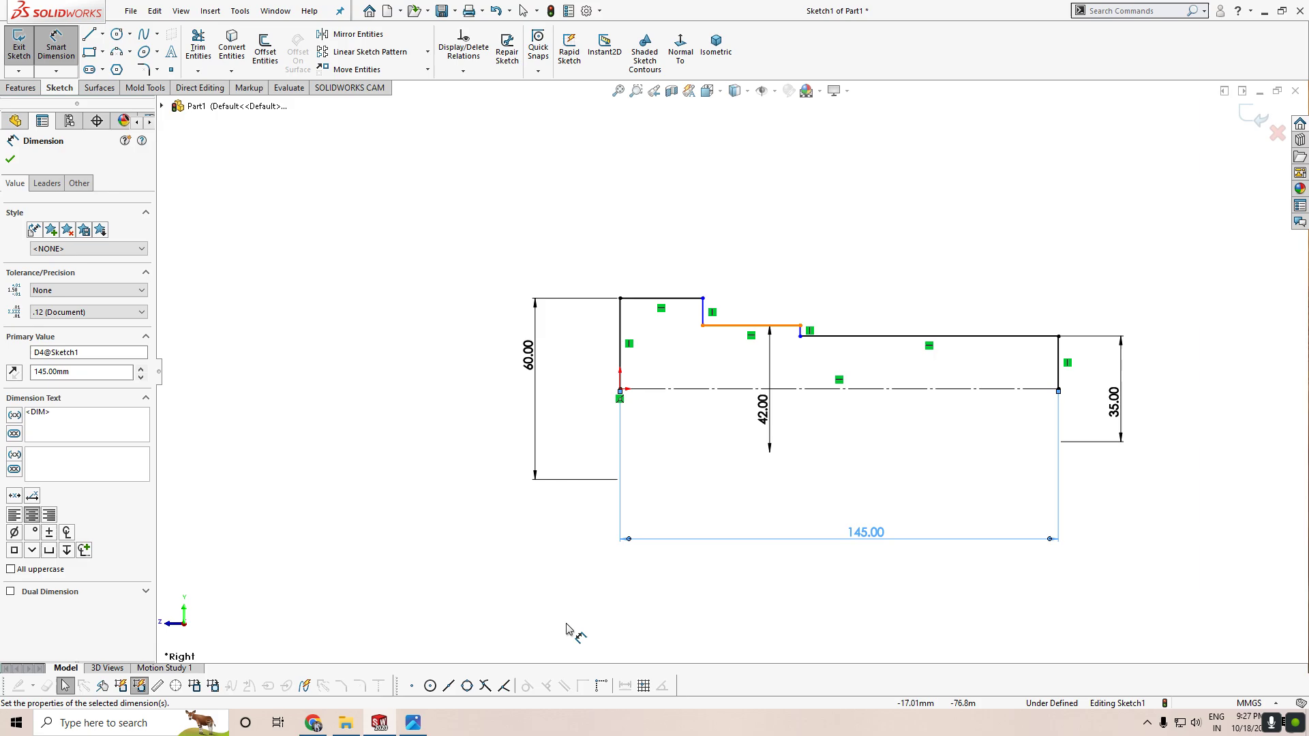
pyautogui.click(414, 725)
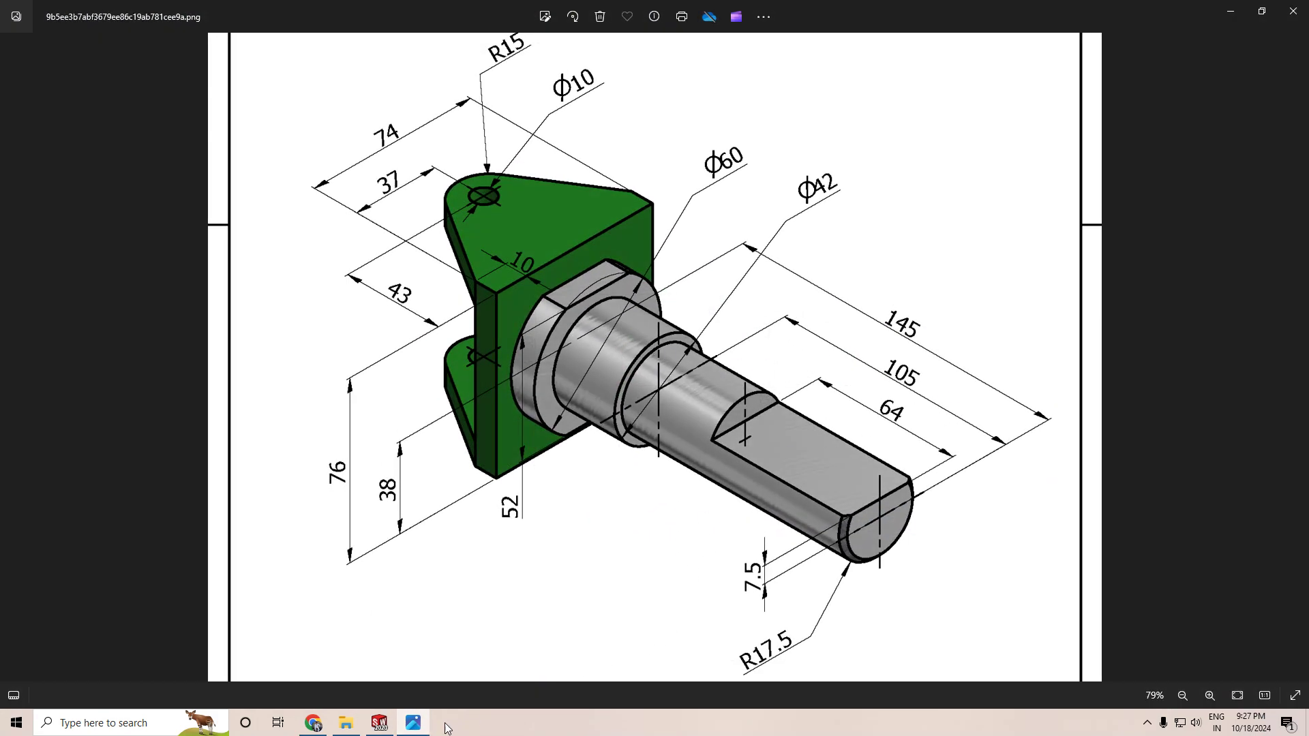
pyautogui.click(414, 726)
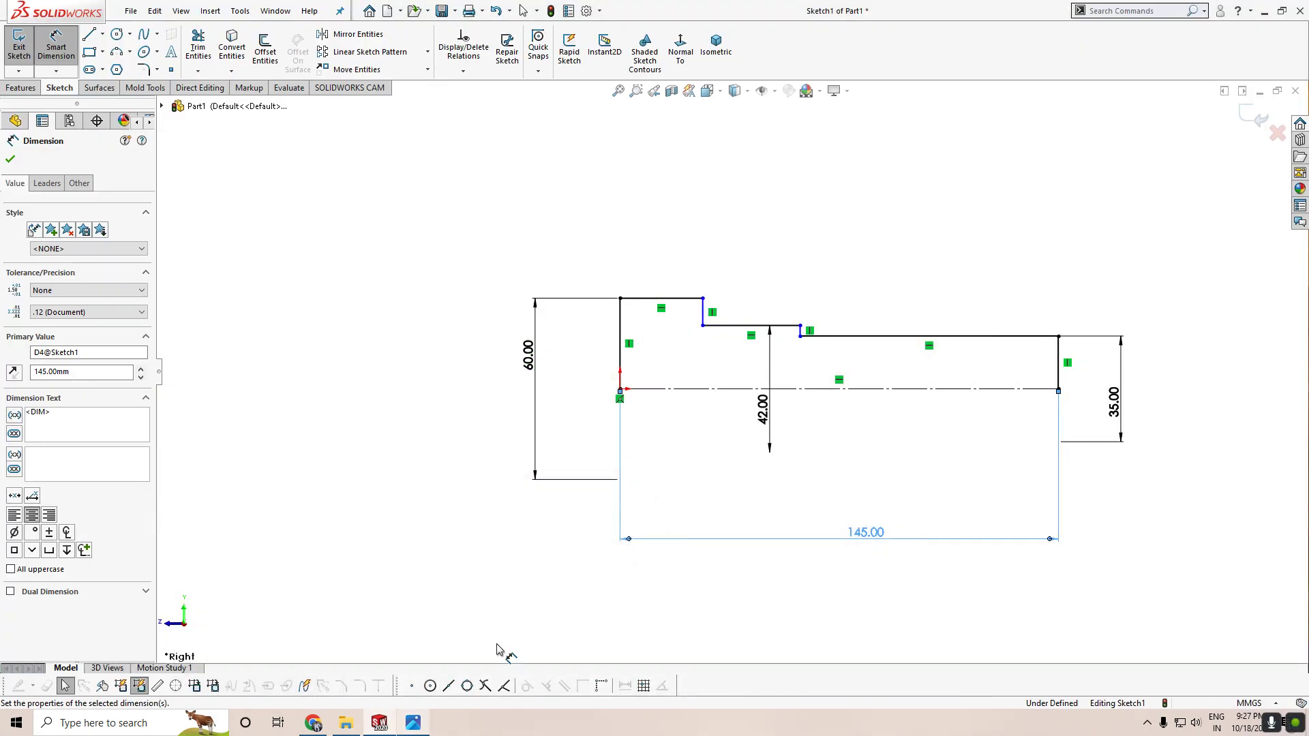
# Add a 105 mm step length dimension and compare against the reference drawing.
pyautogui.click(699, 315)
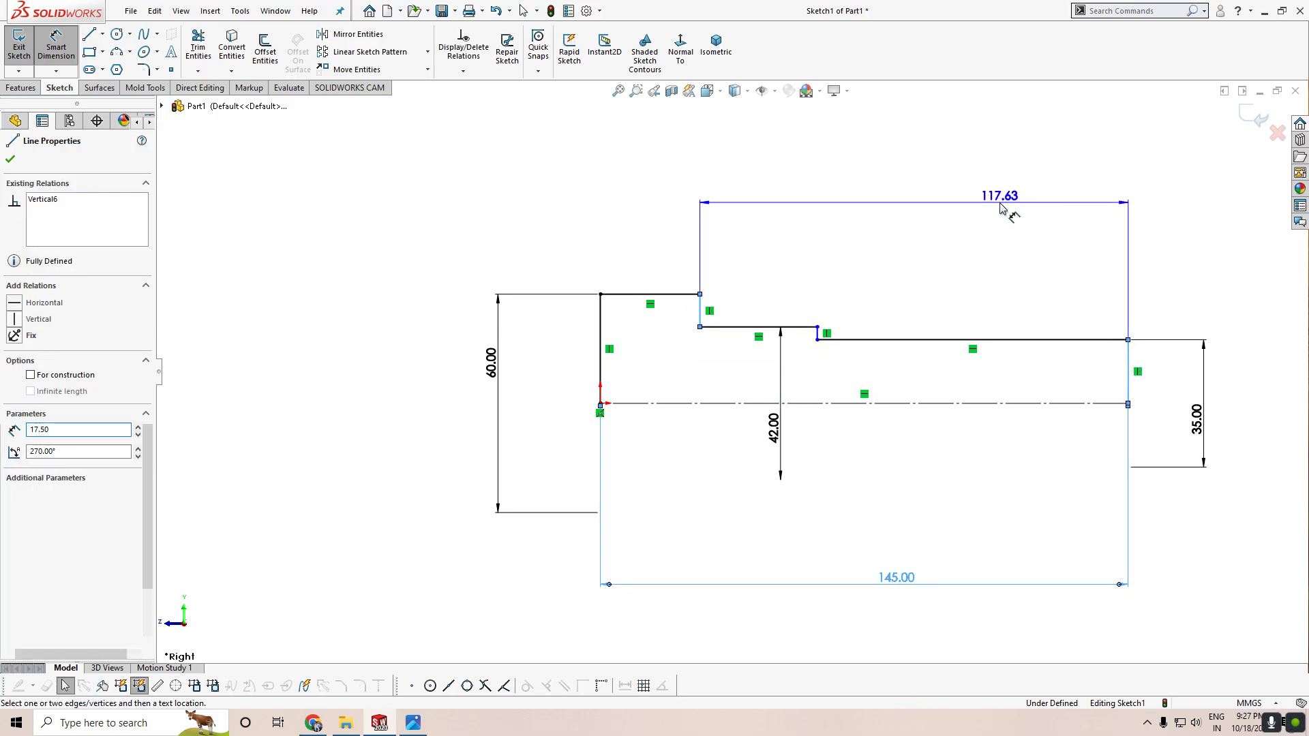
pyautogui.click(999, 199)
pyautogui.write('105')
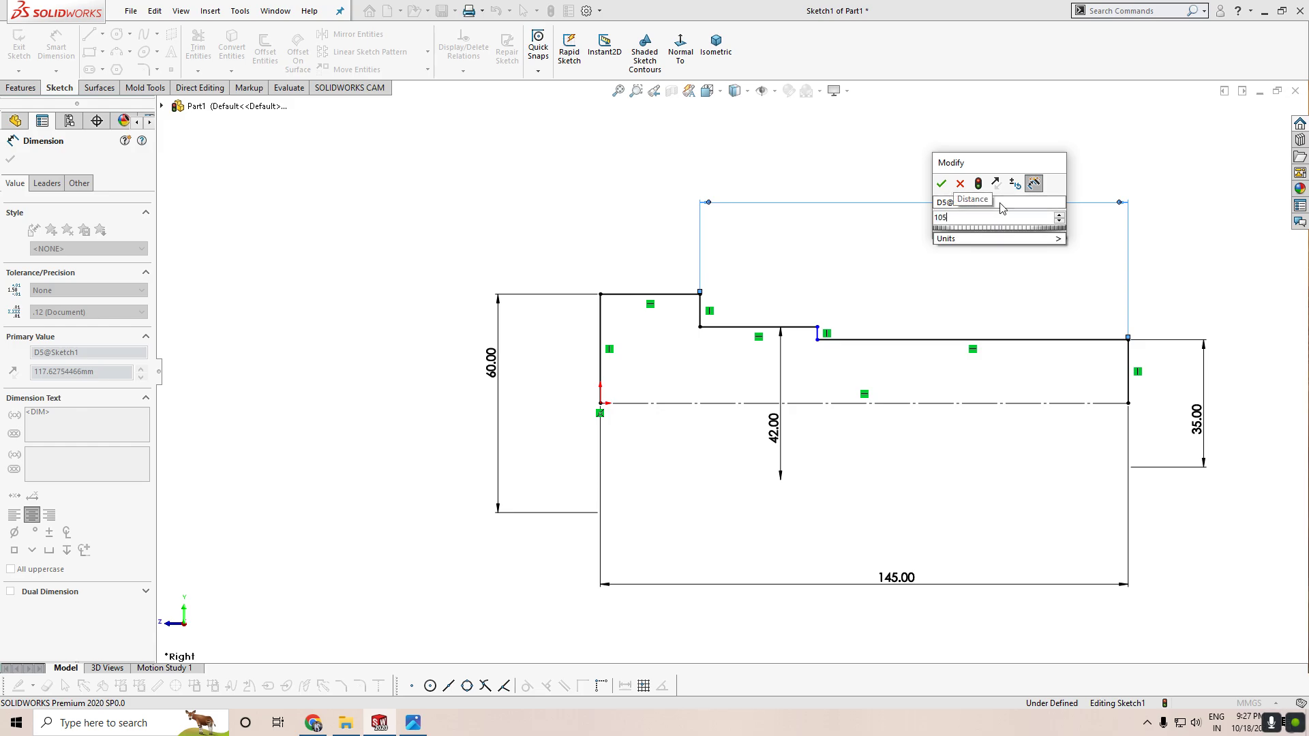
pyautogui.press('Return')
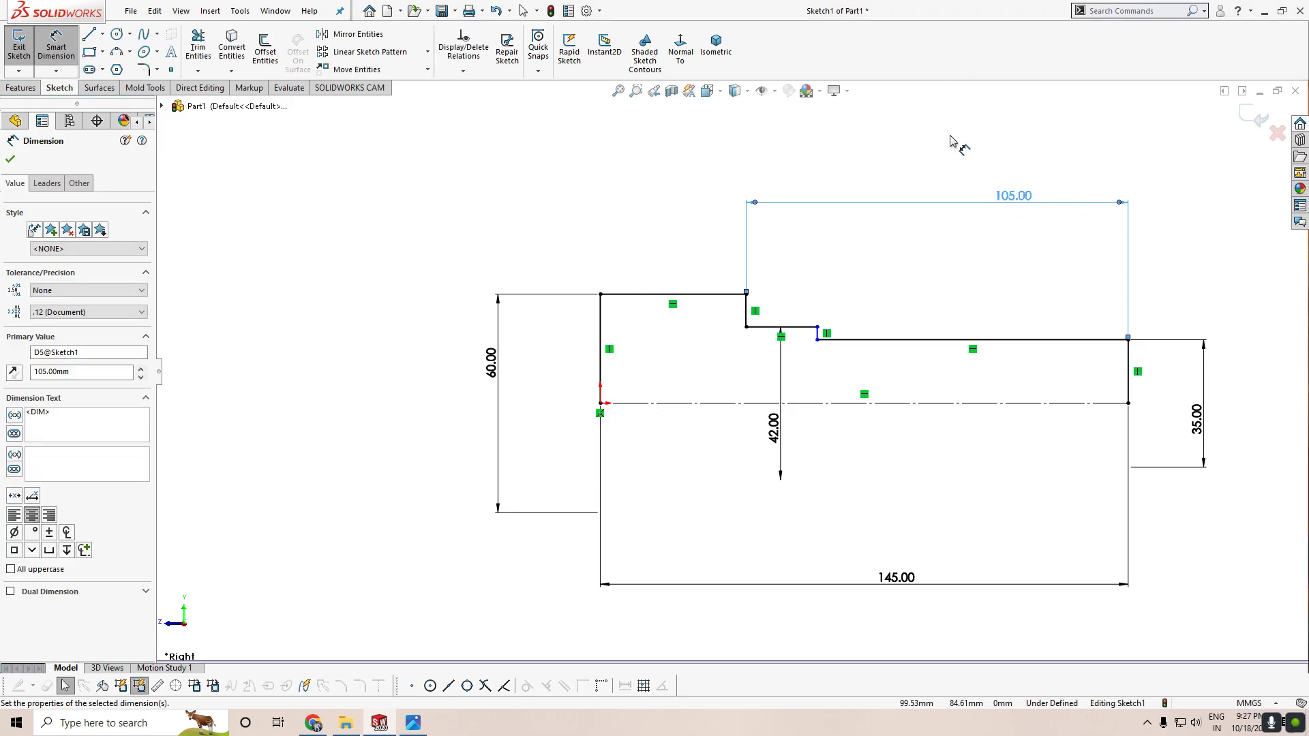
pyautogui.press('z')
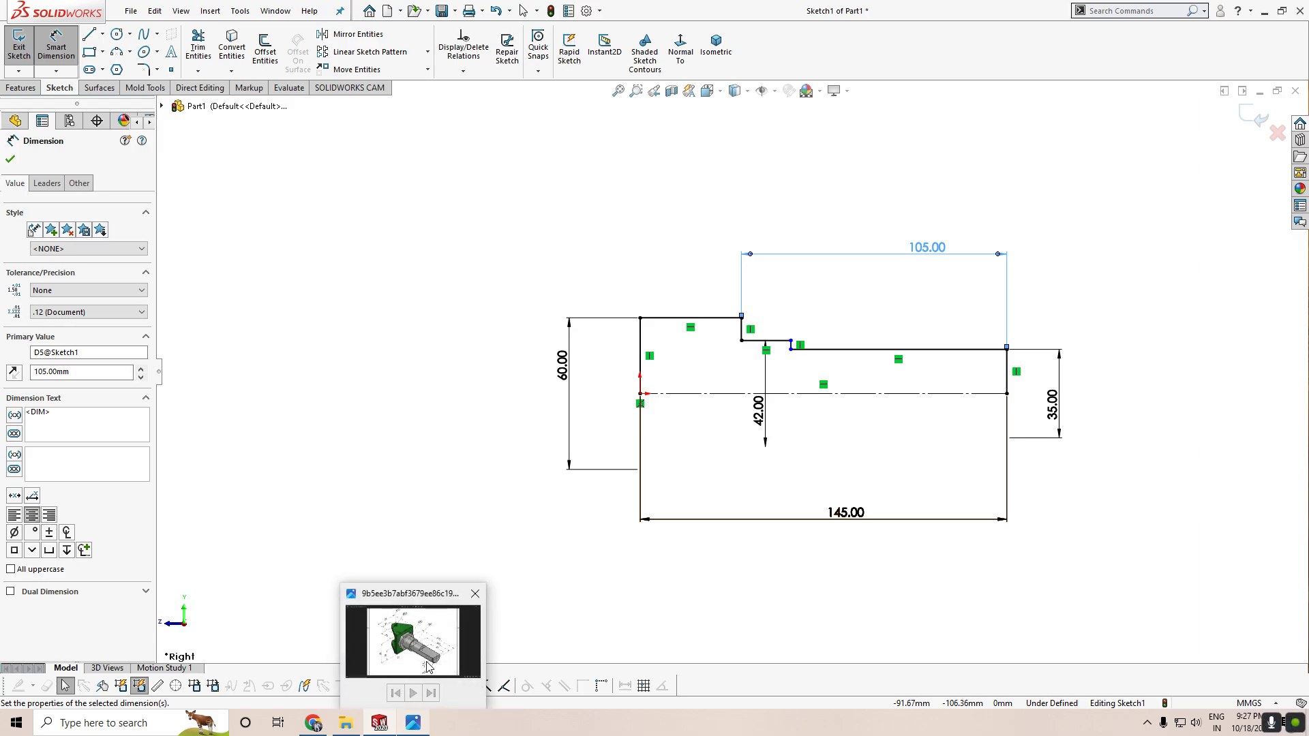
pyautogui.click(428, 665)
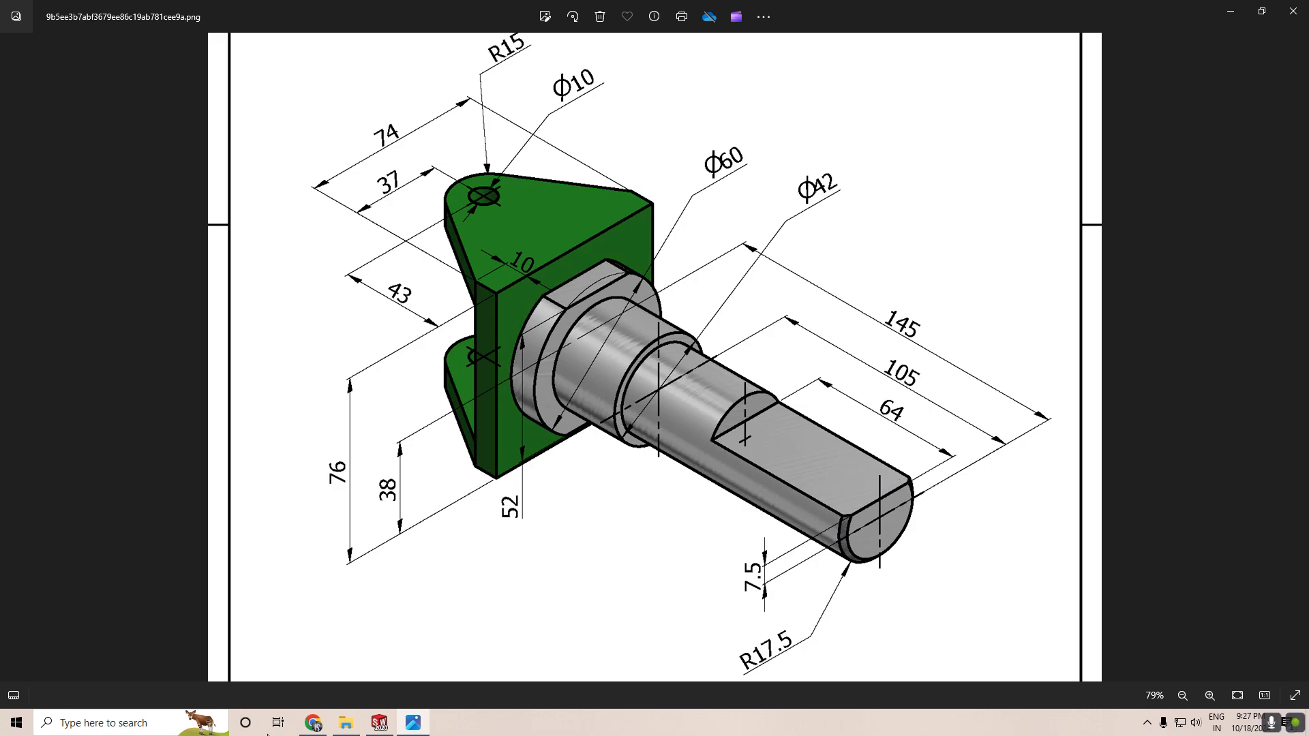
pyautogui.click(383, 726)
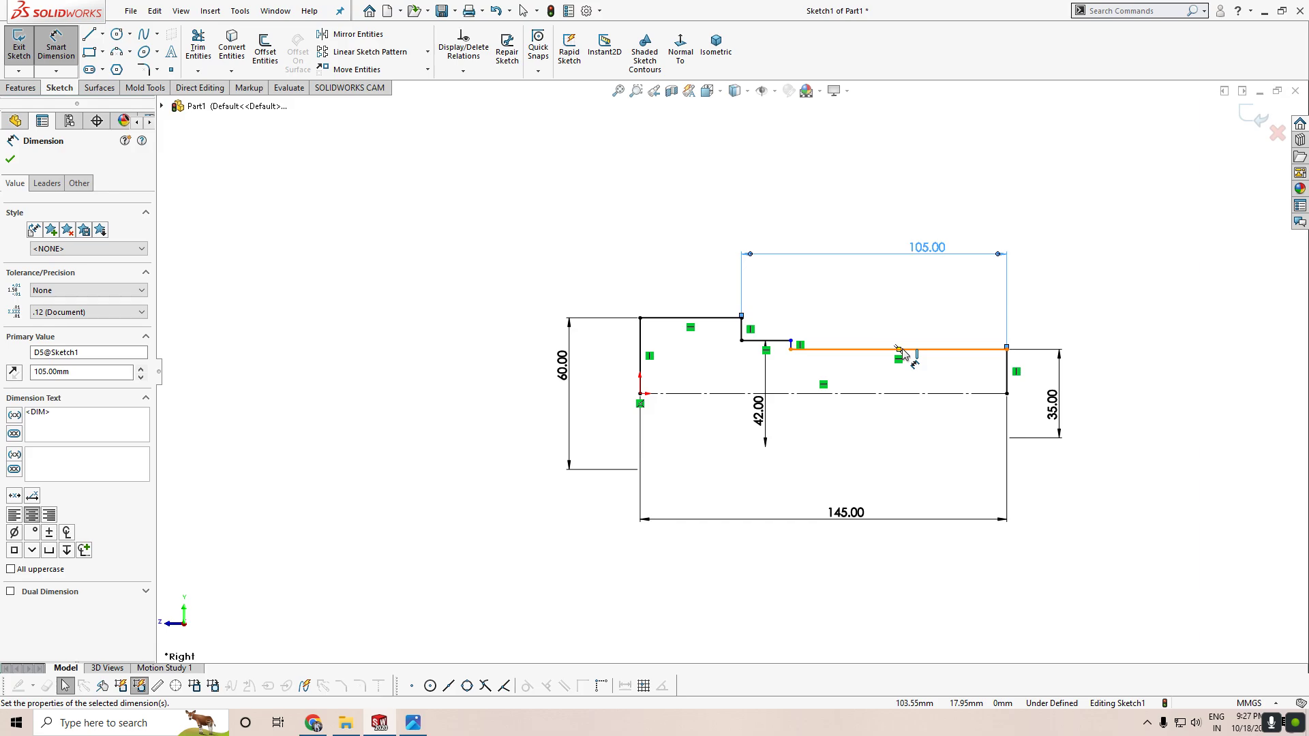
# Delete the misplaced 105 mm dimension.
pyautogui.scroll(-1, 880, 354)
pyautogui.scroll(1, 791, 354)
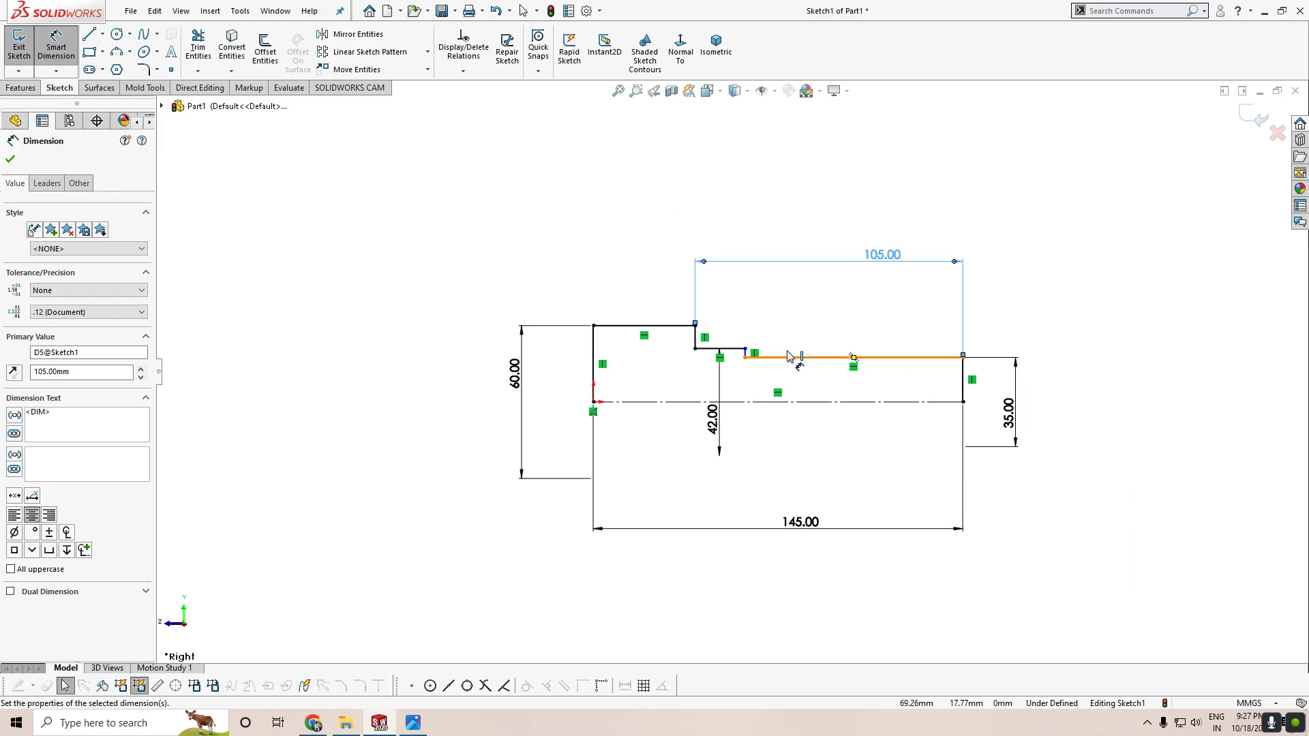
pyautogui.press('Escape')
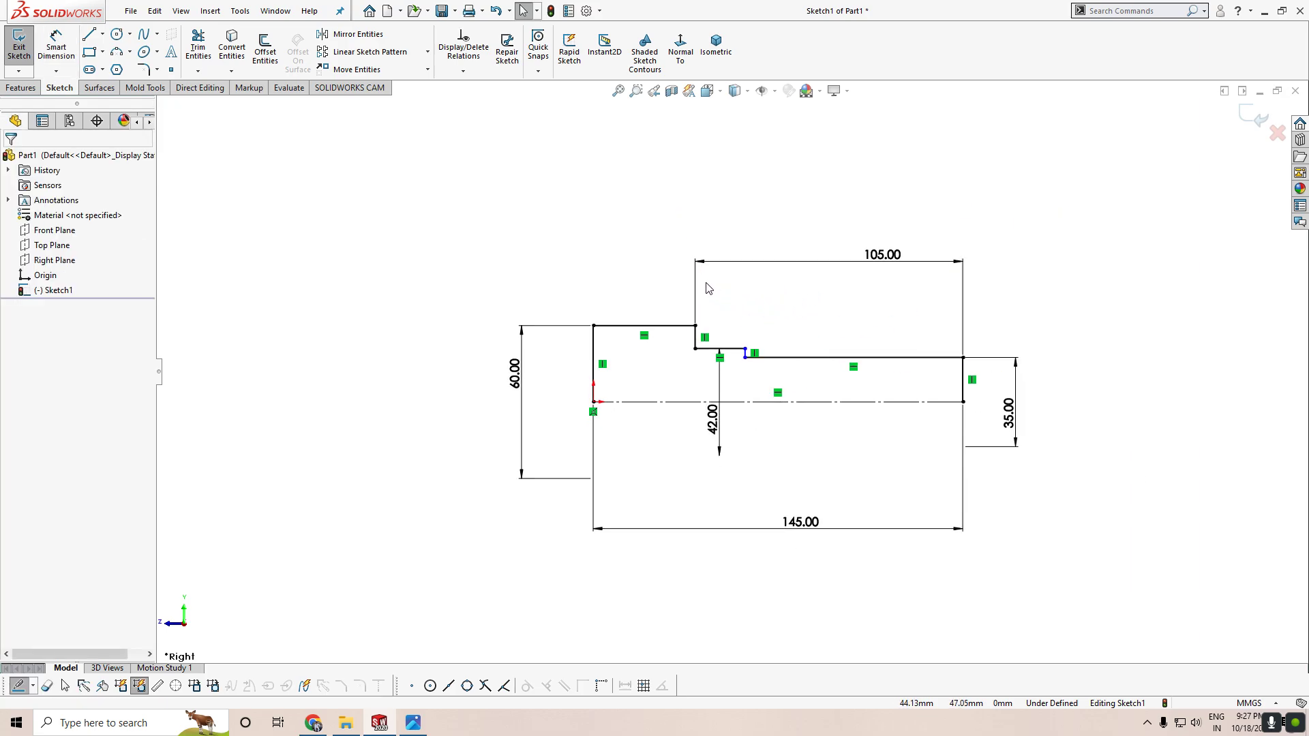
pyautogui.click(695, 300)
pyautogui.press('Delete')
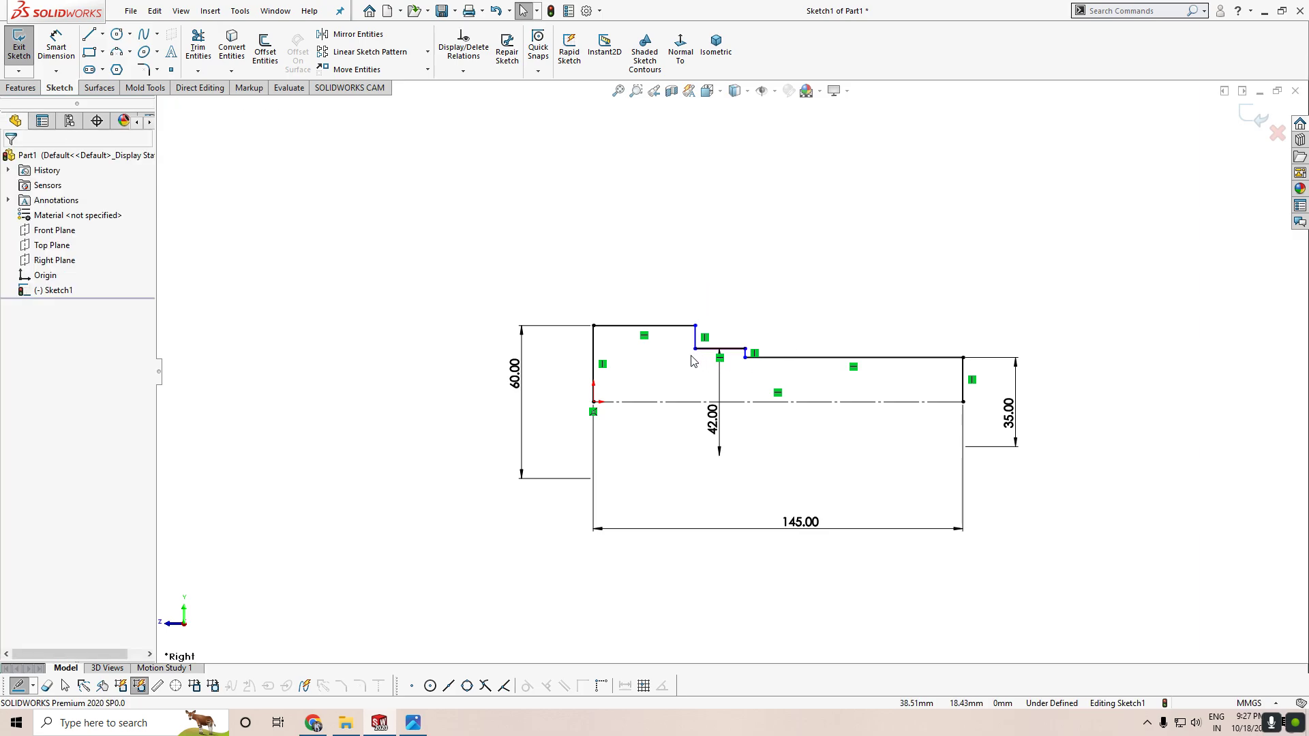
# Dimension the collar thickness as 10 mm.
pyautogui.scroll(-1, 677, 353)
pyautogui.moveTo(585, 249); pyautogui.dragTo(593, 226, button='right')
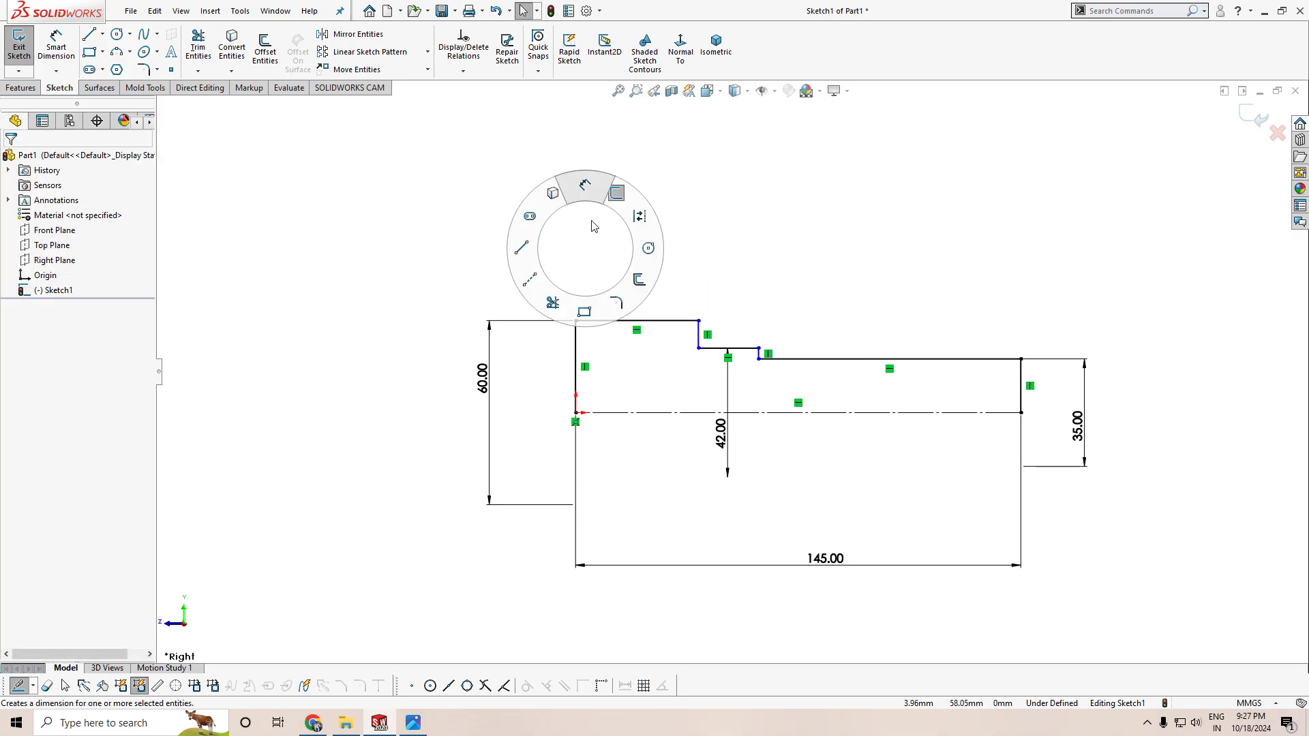
pyautogui.click(638, 321)
pyautogui.click(609, 280)
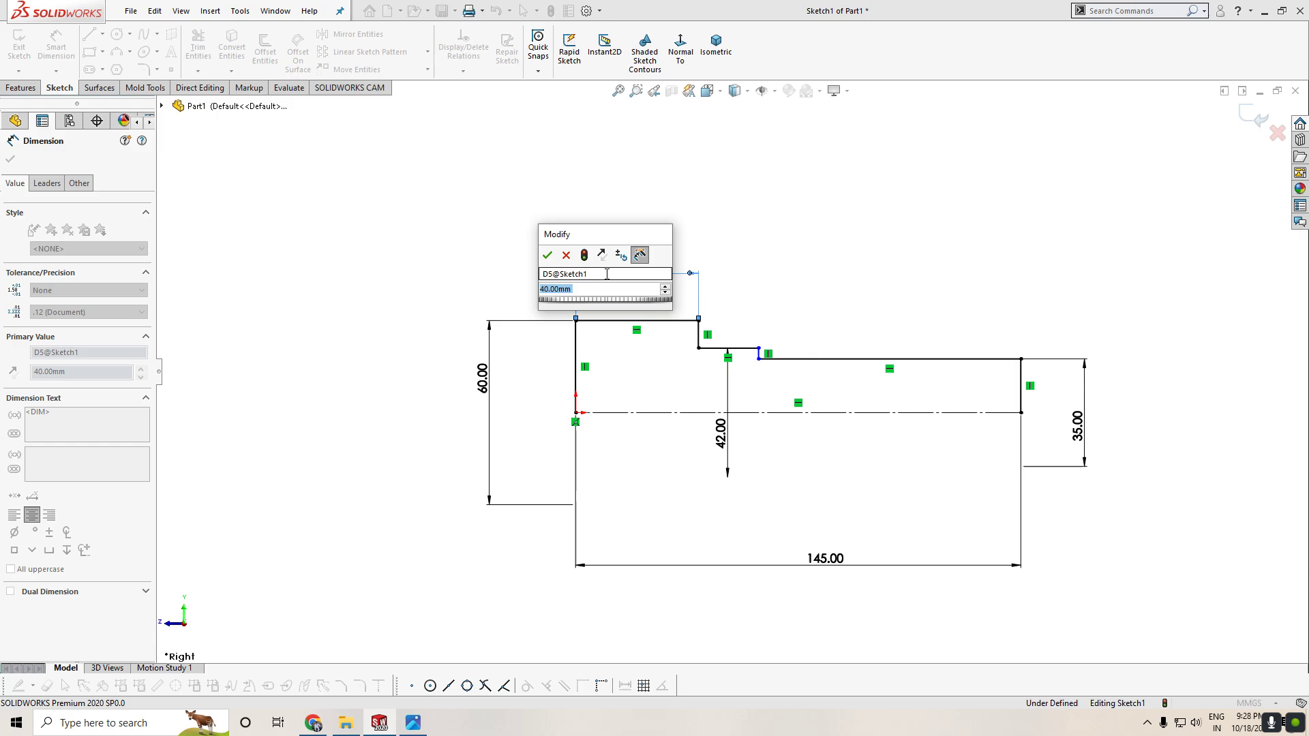
pyautogui.write('10')
pyautogui.press('Return')
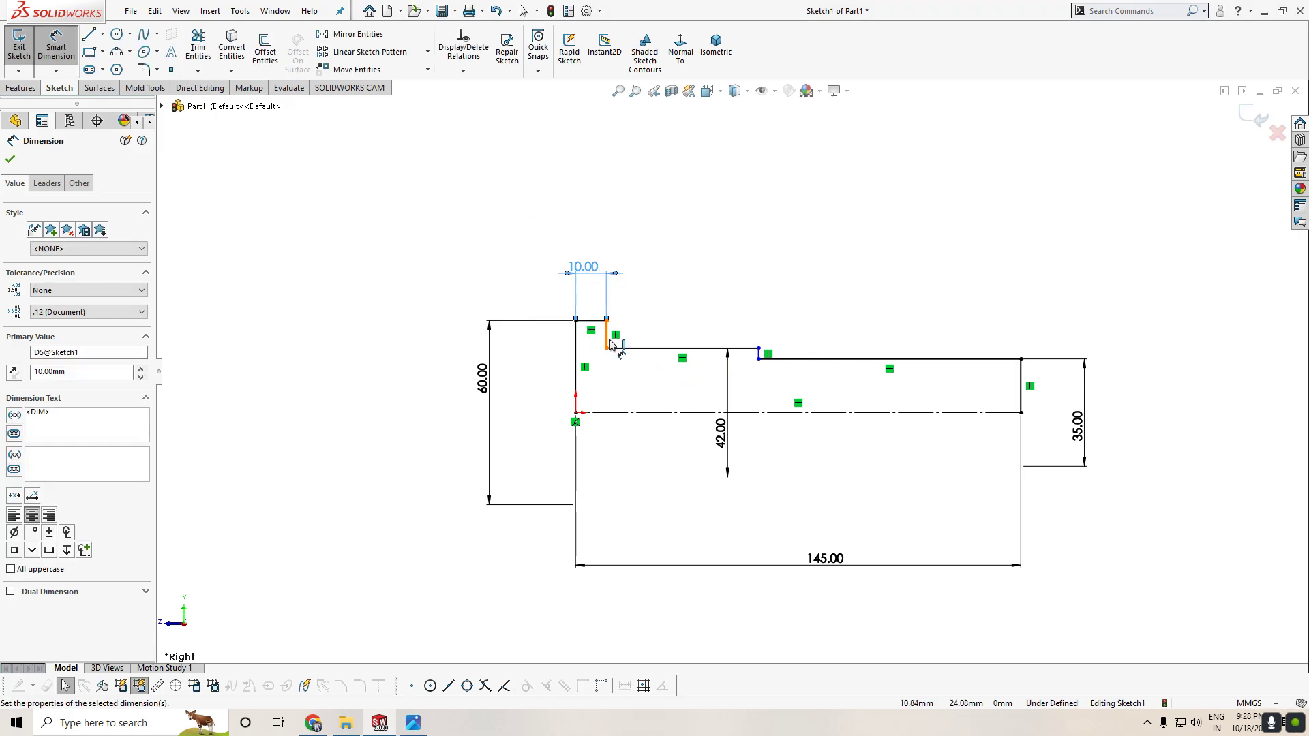
# Dimension the final step from its shoulder to the shaft end as 105 mm.
pyautogui.click(761, 354)
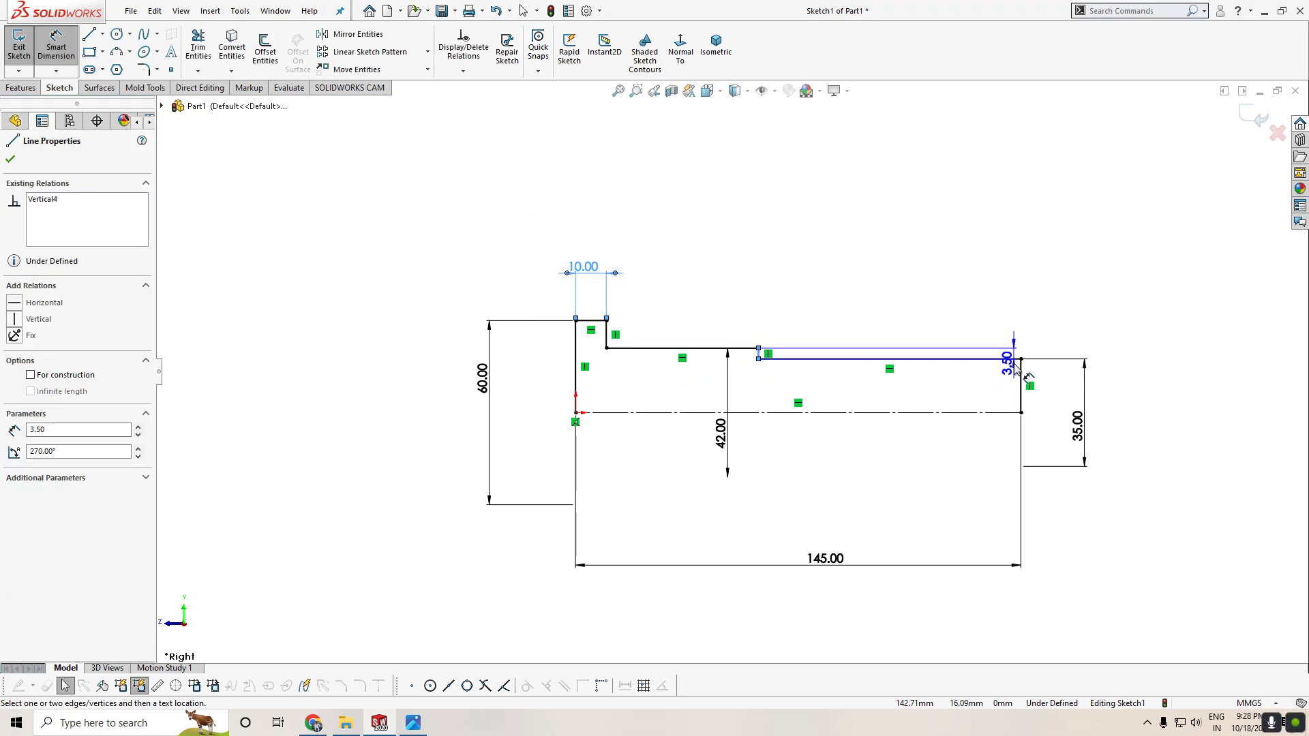
pyautogui.click(1022, 377)
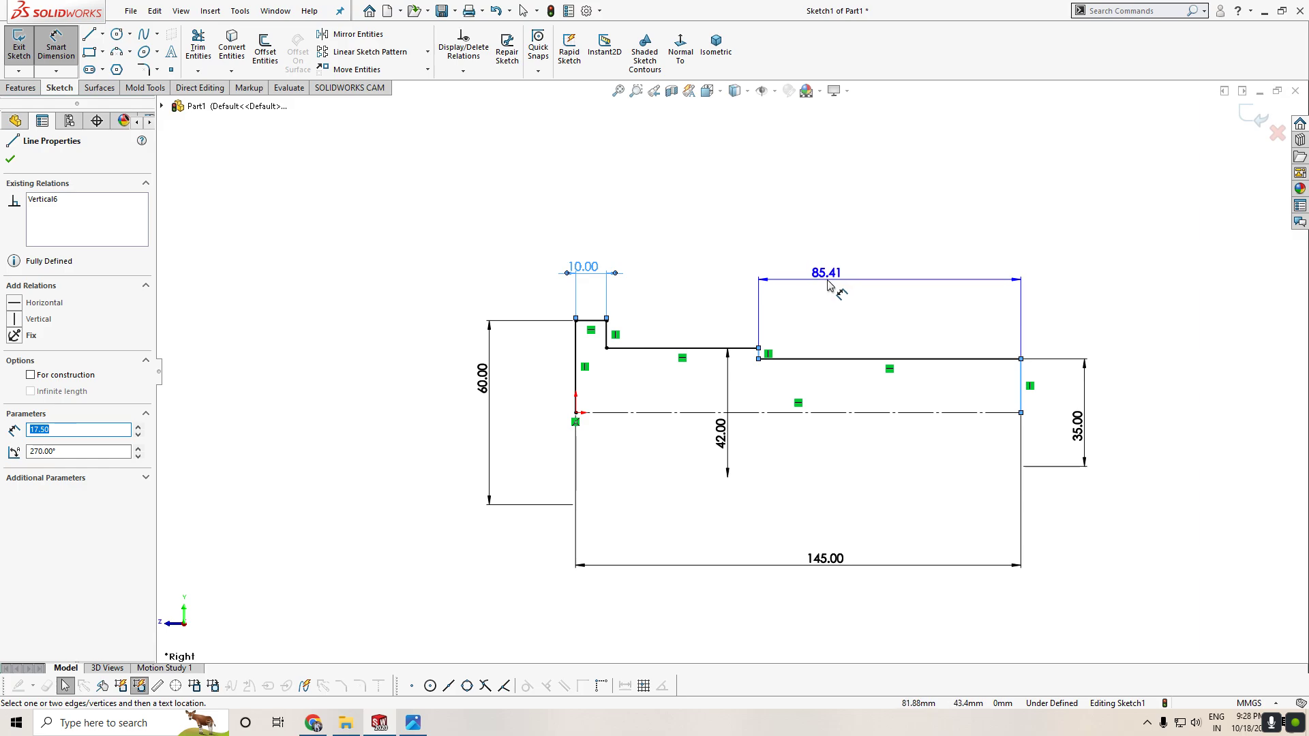
pyautogui.click(784, 285)
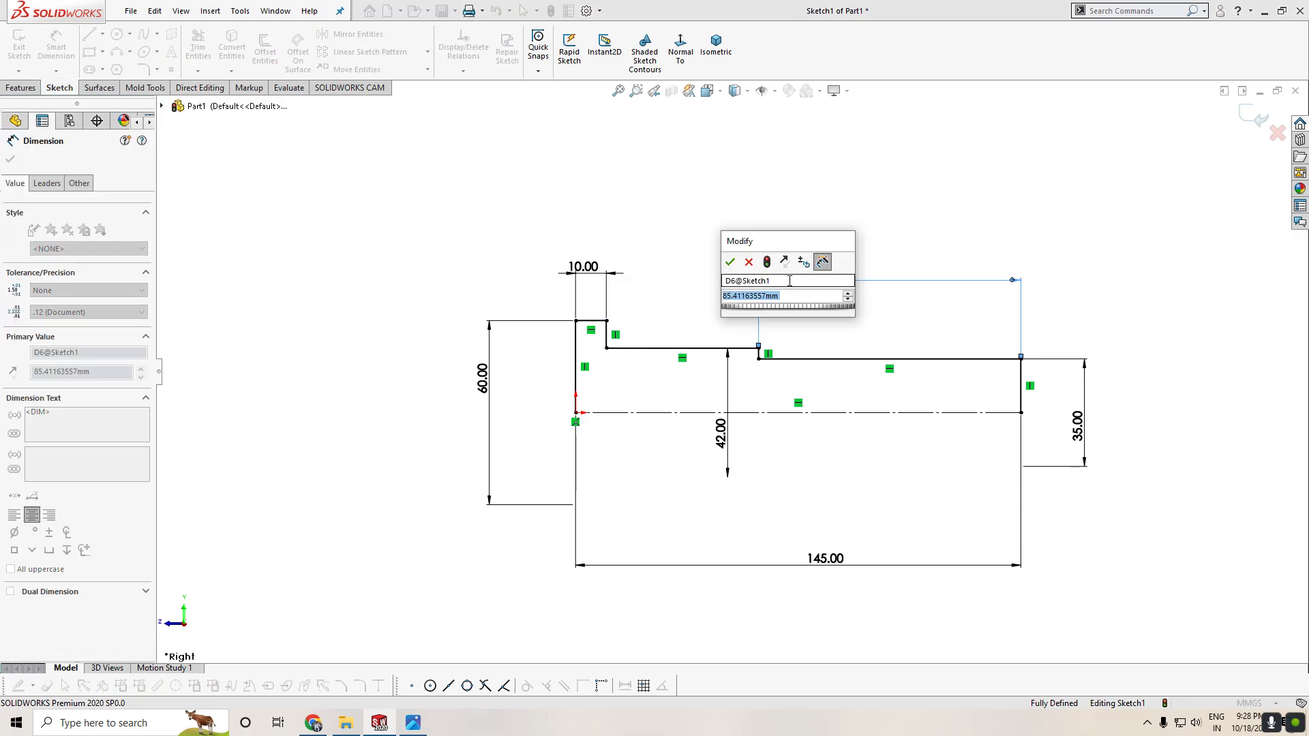
pyautogui.write('105')
pyautogui.press('Return')
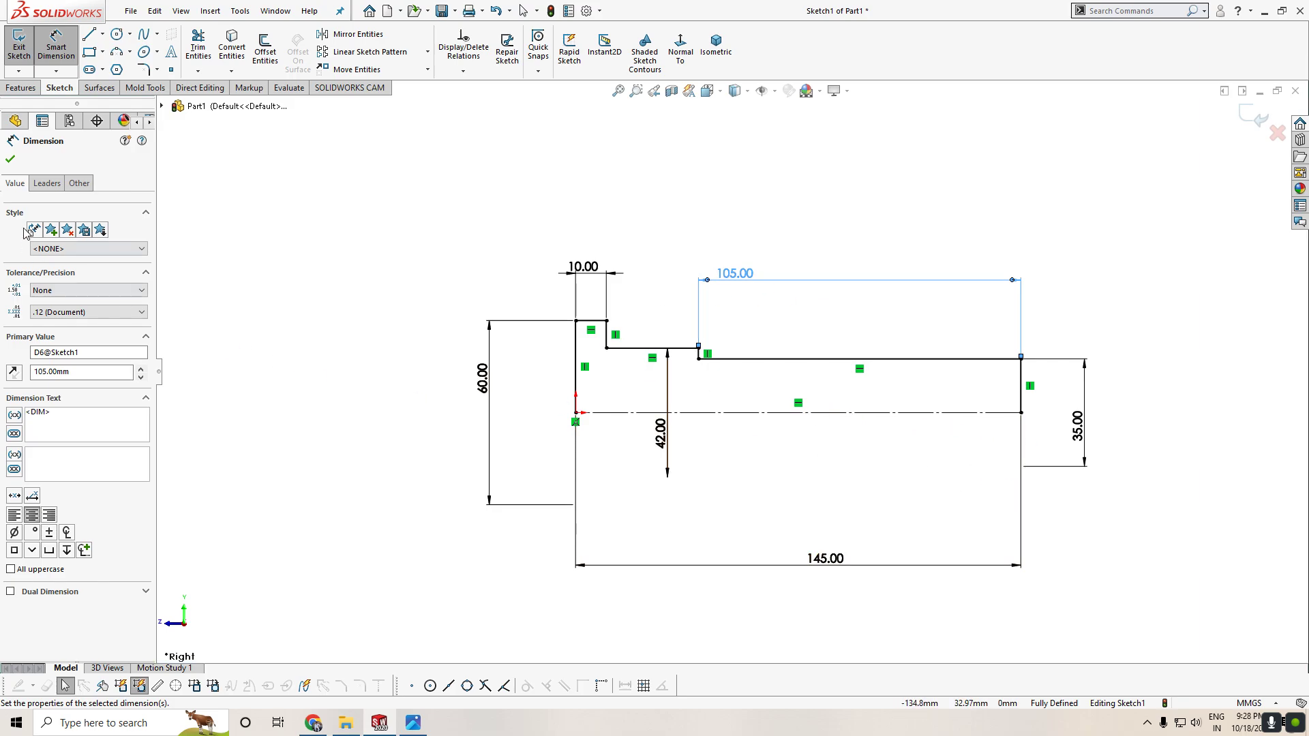
pyautogui.click(10, 162)
pyautogui.click(20, 87)
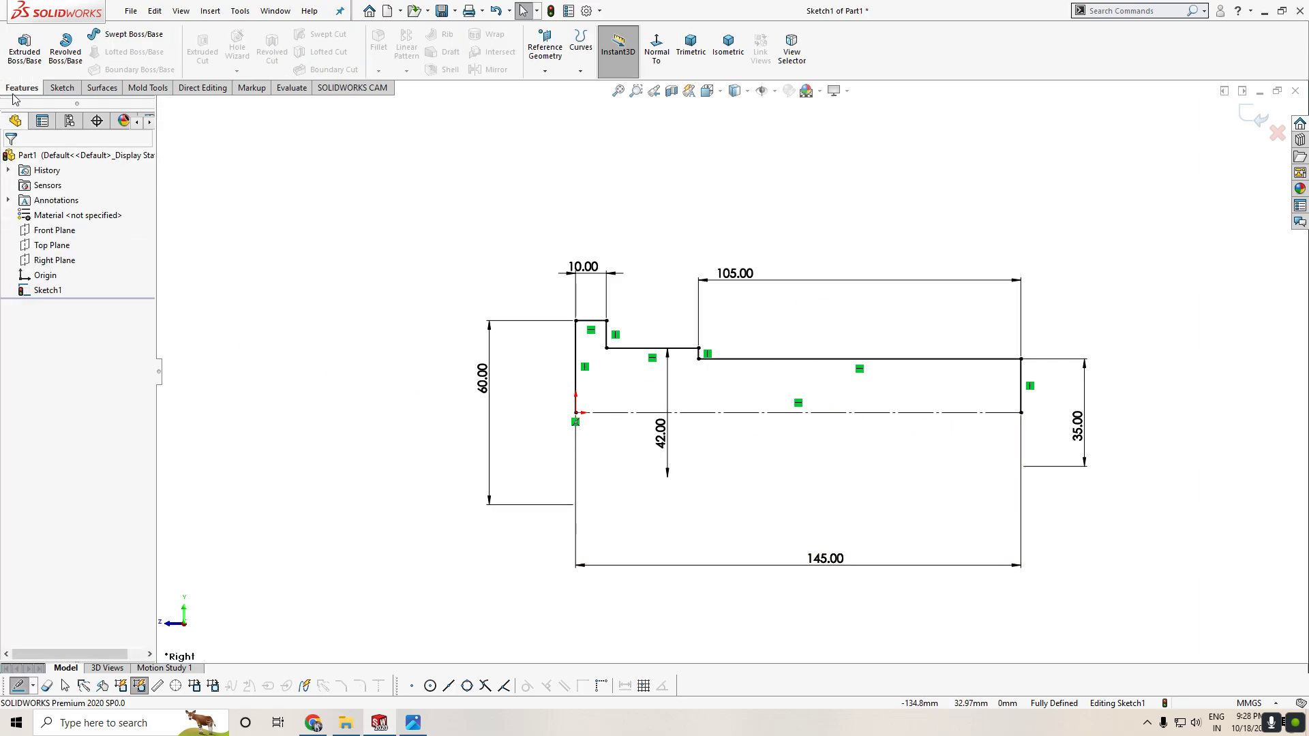
# Revolve the sketch about the centreline into a solid shaft, Revolve1.
pyautogui.click(65, 53)
pyautogui.click(684, 365)
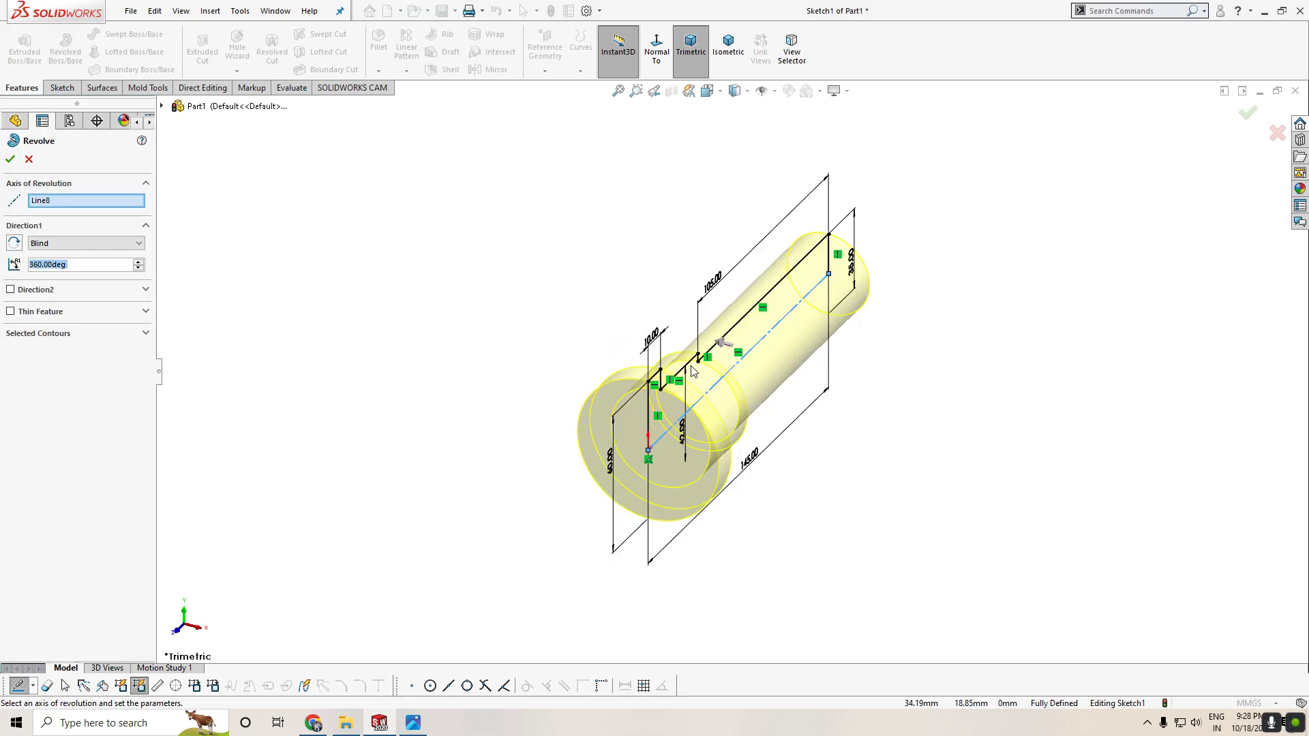
pyautogui.click(10, 159)
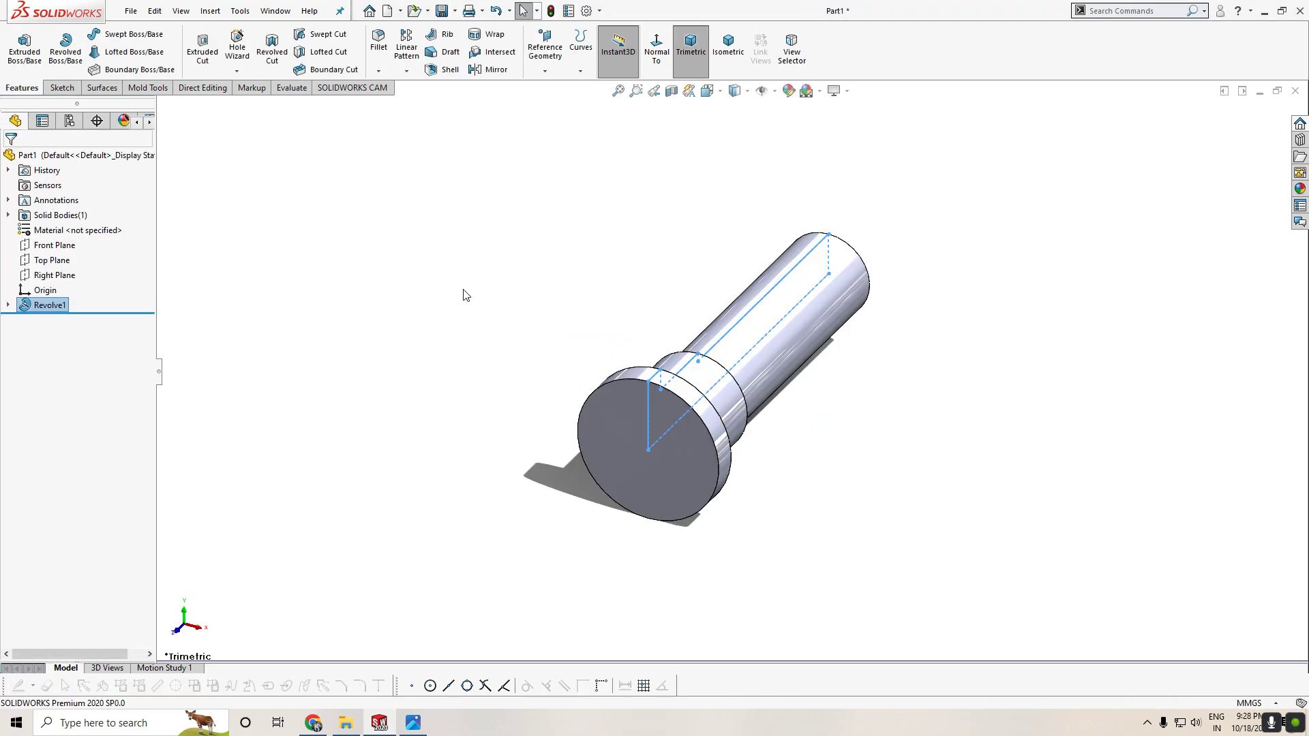
pyautogui.moveTo(1072, 292)
pyautogui.mouseDown(button='middle')
pyautogui.moveTo(1006, 334)
pyautogui.moveTo(906, 459)
pyautogui.moveTo(1011, 498)
pyautogui.moveTo(744, 488)
pyautogui.mouseUp(button='middle')
# Compare with the reference drawing, then orbit to select the shaft's large end face.
pyautogui.click(412, 724)
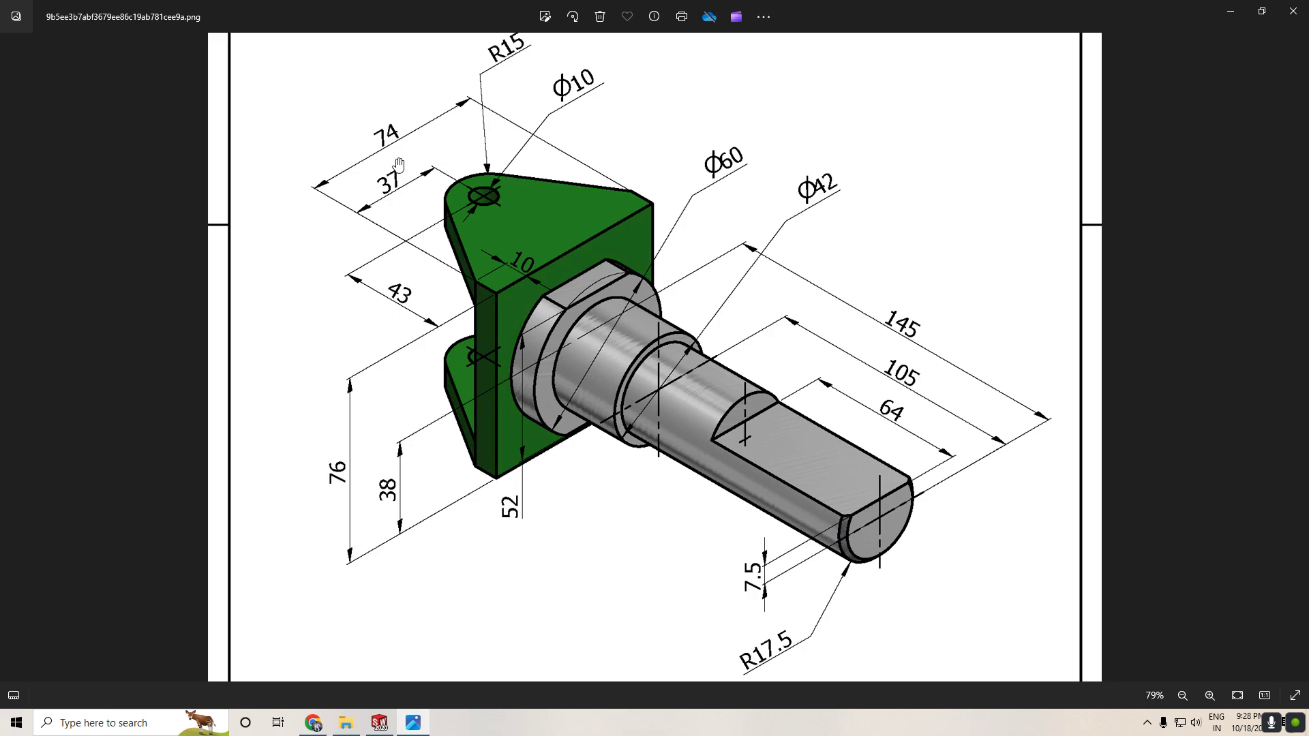
pyautogui.click(380, 722)
pyautogui.moveTo(475, 409); pyautogui.dragTo(547, 502, button='middle')
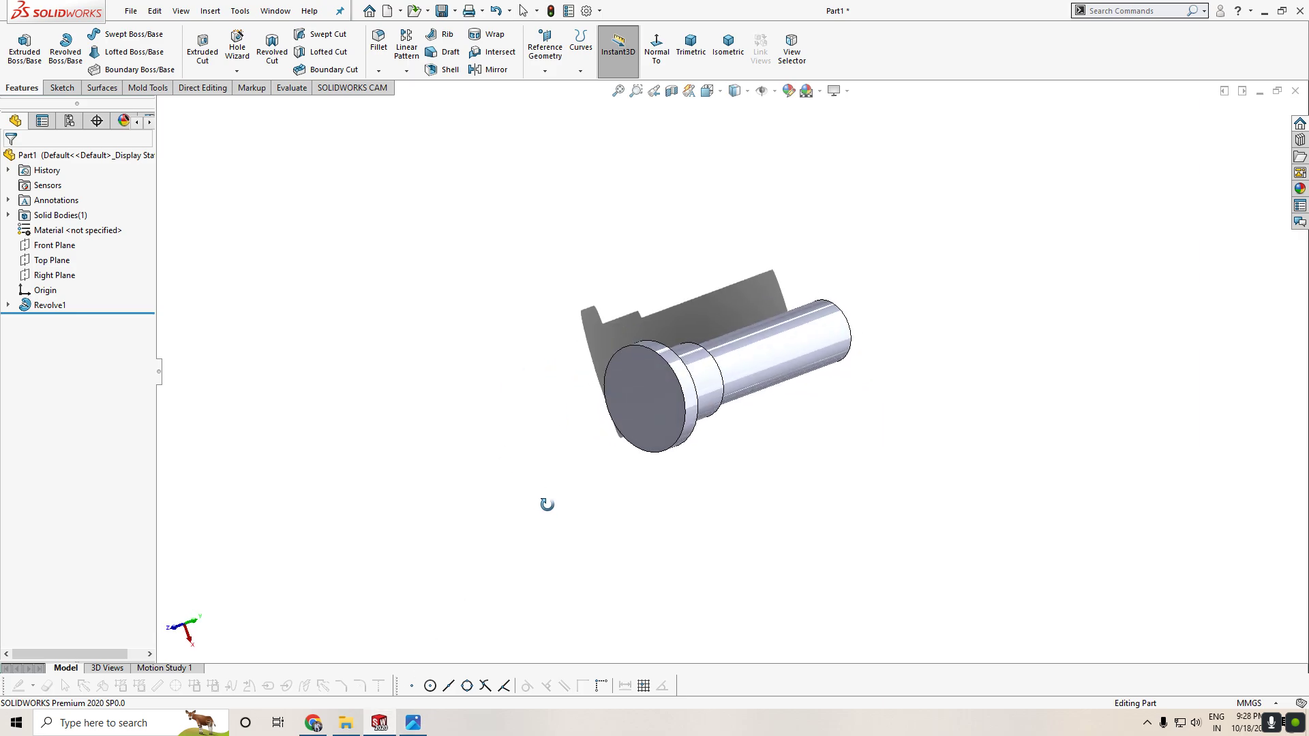
pyautogui.click(656, 401)
# Sketch a center rectangle at the origin on the shaft's end face.
pyautogui.click(716, 362)
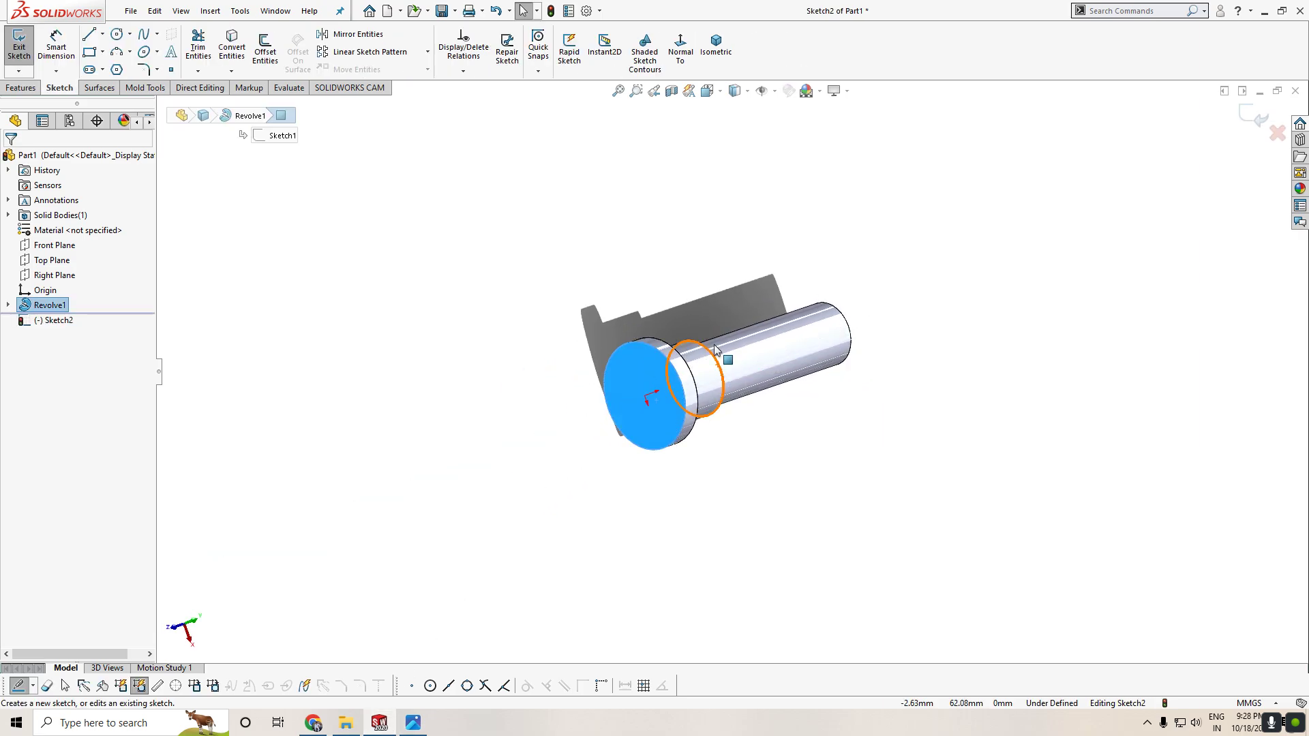
pyautogui.click(104, 52)
pyautogui.click(119, 96)
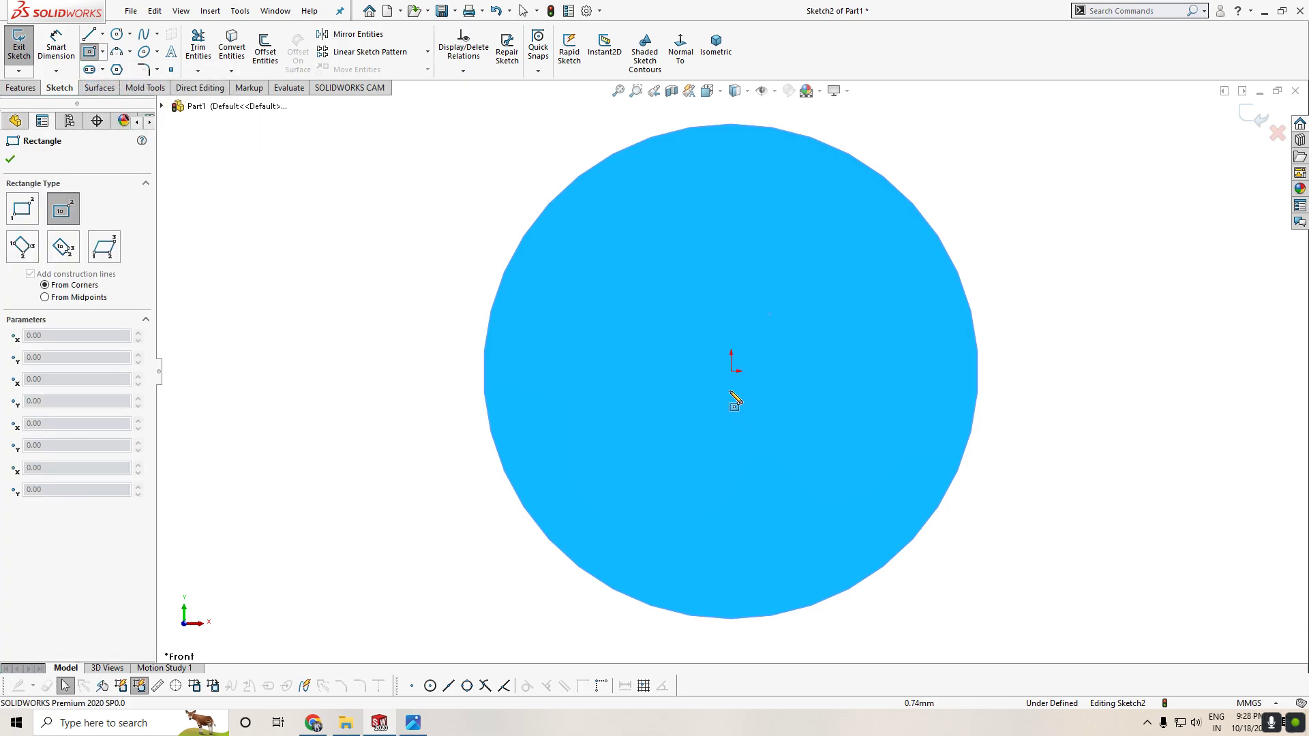
pyautogui.click(731, 371)
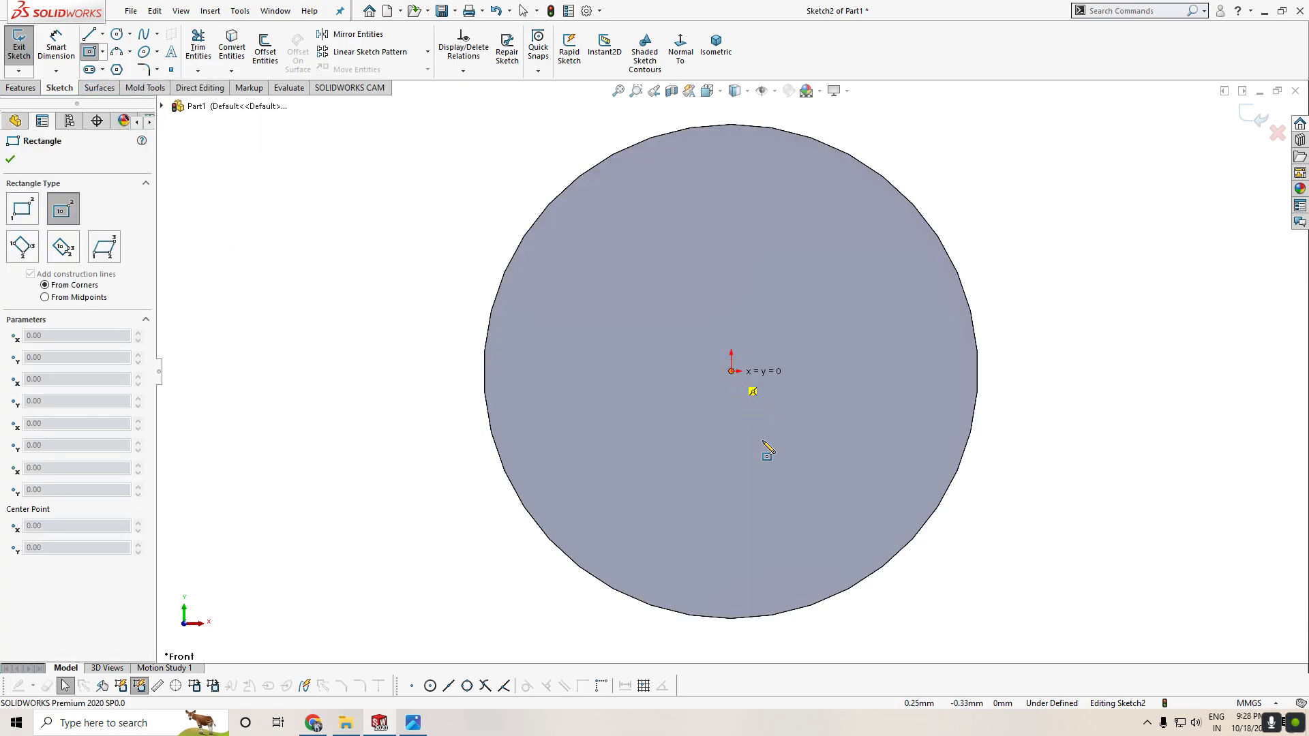
pyautogui.click(875, 622)
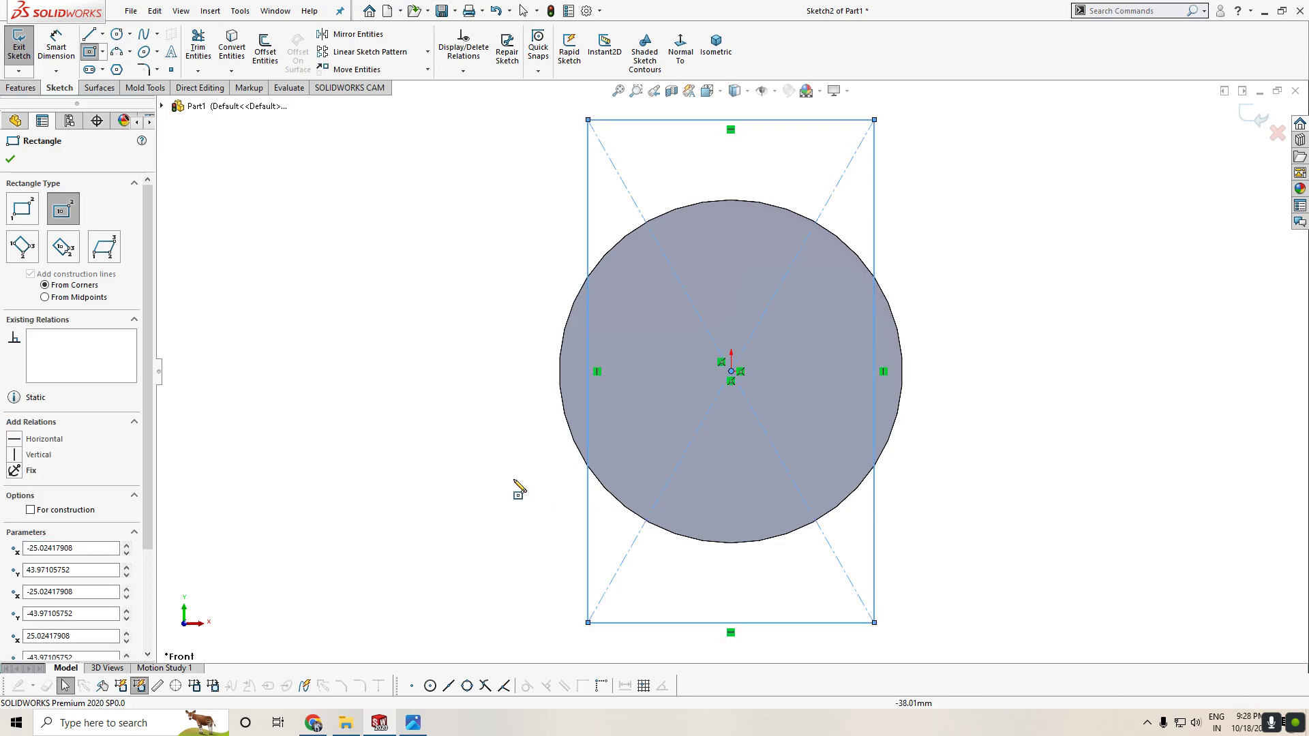
# Dimension the rectangle 74 mm wide and 76 mm tall.
pyautogui.moveTo(408, 434); pyautogui.dragTo(415, 364, button='right')
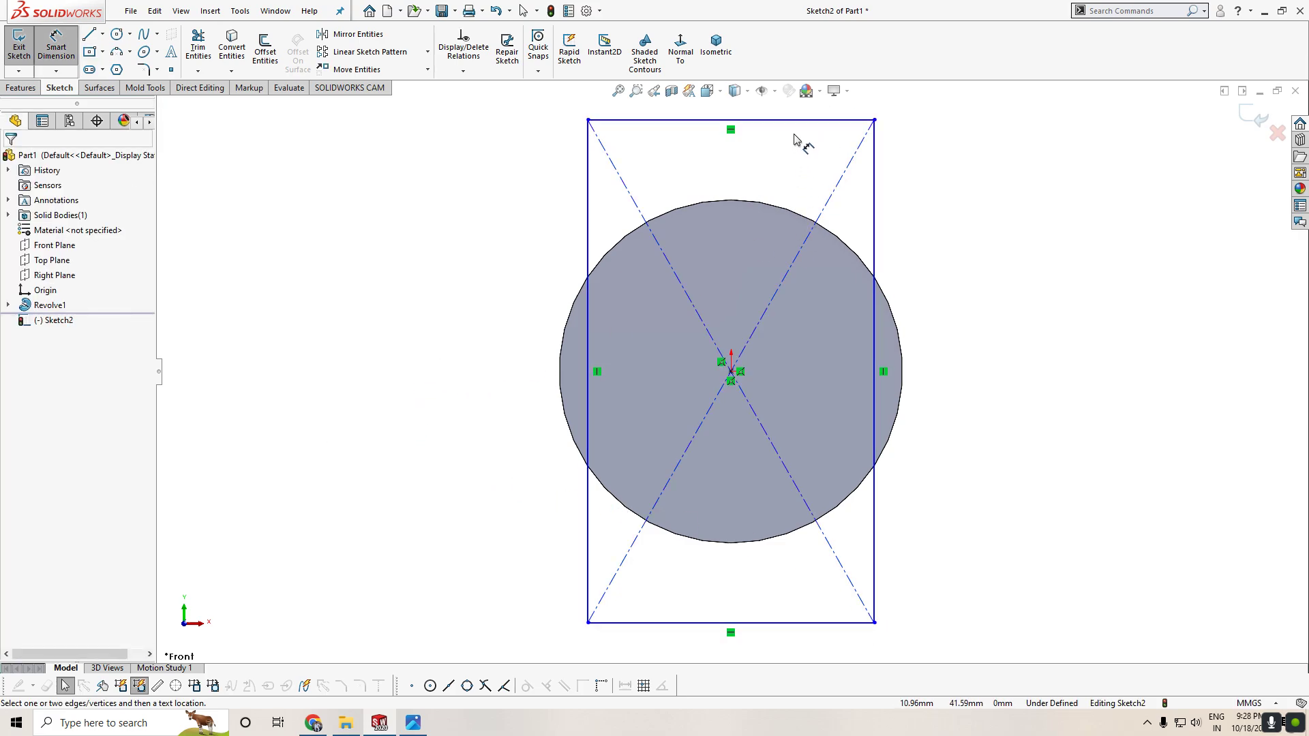
pyautogui.press('f')
pyautogui.click(792, 163)
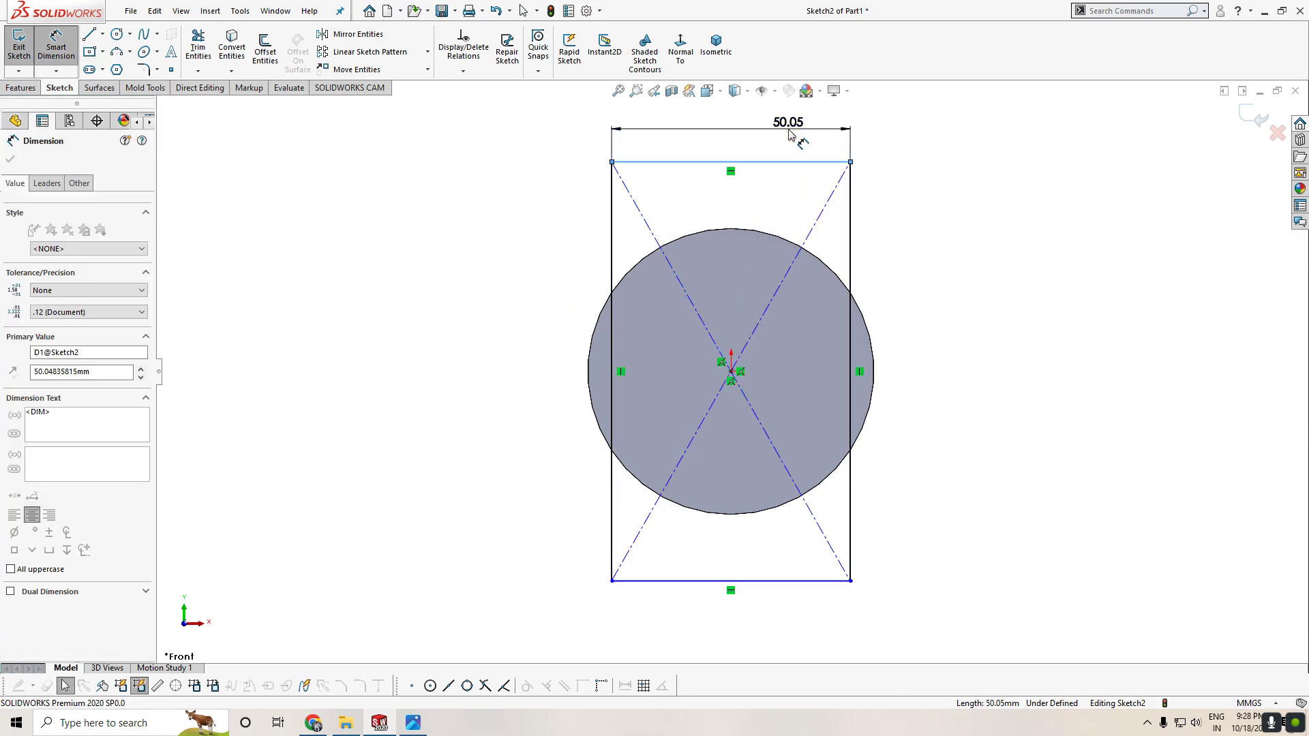
pyautogui.click(790, 136)
pyautogui.write('74')
pyautogui.press('Return')
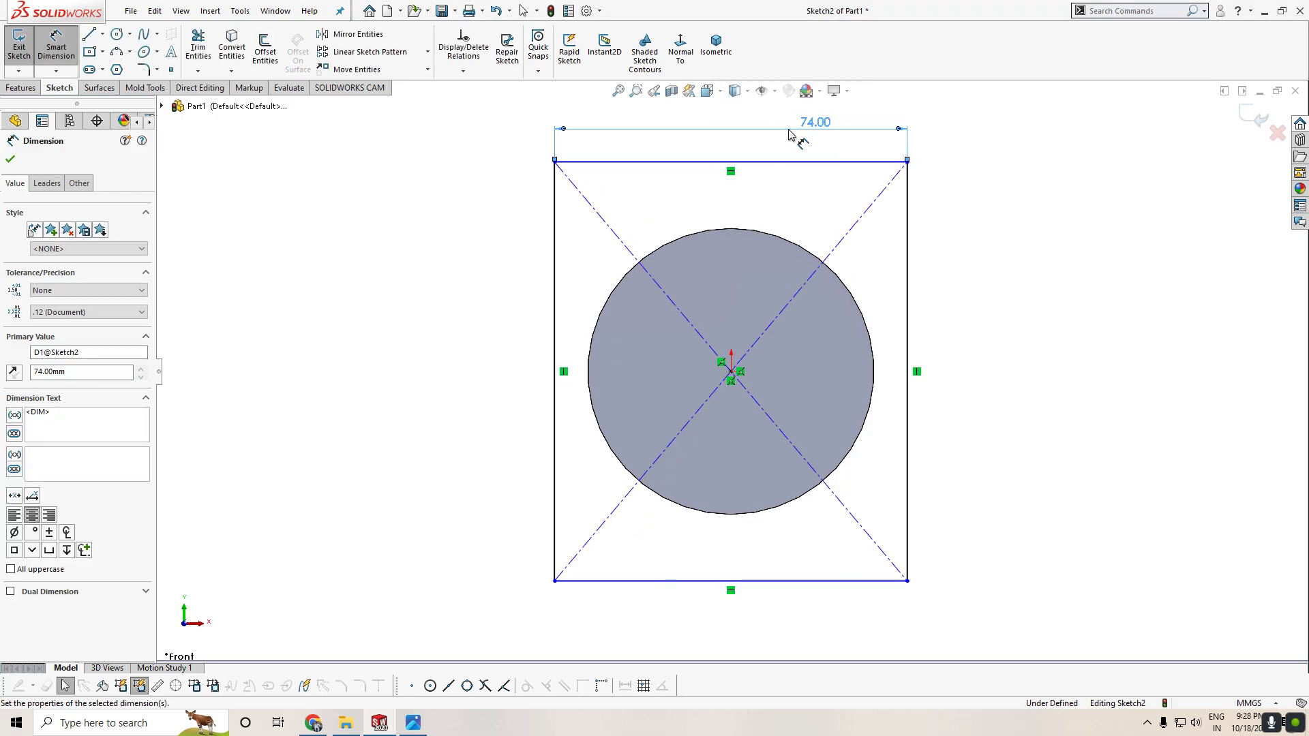
pyautogui.click(917, 410)
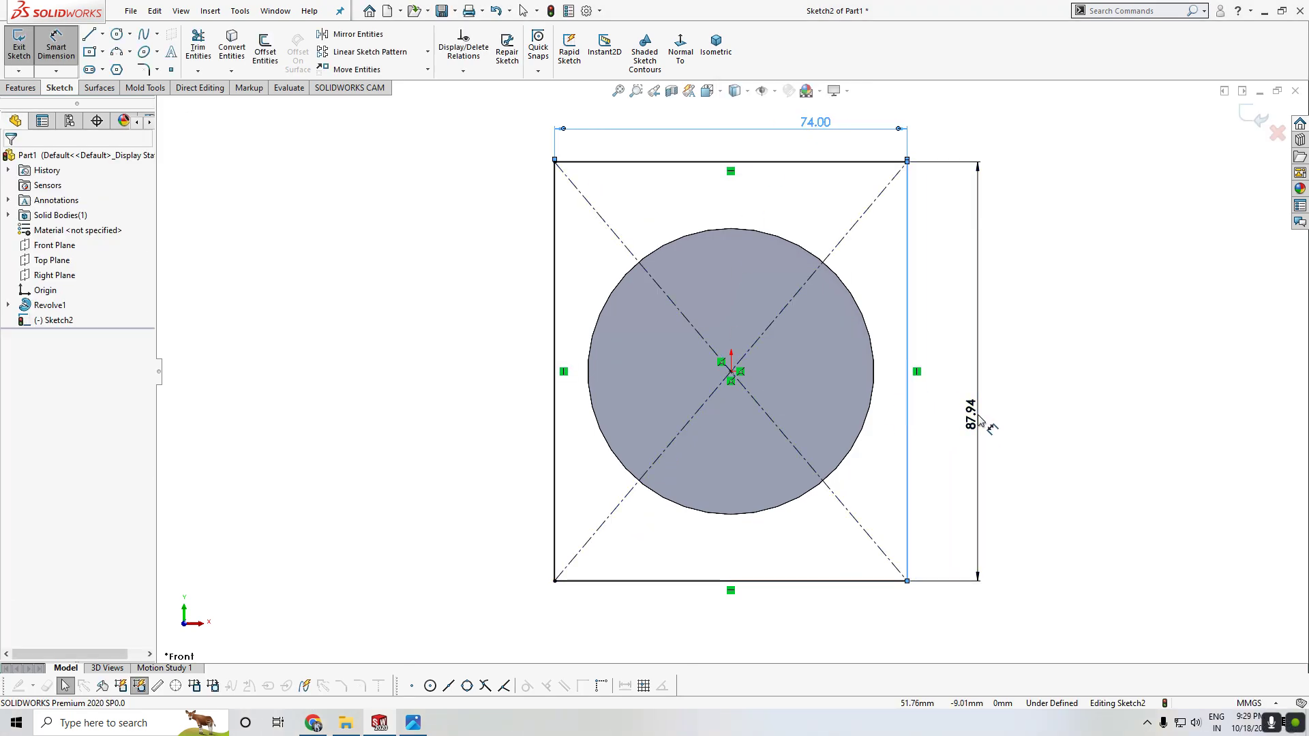
pyautogui.click(978, 415)
pyautogui.write('76')
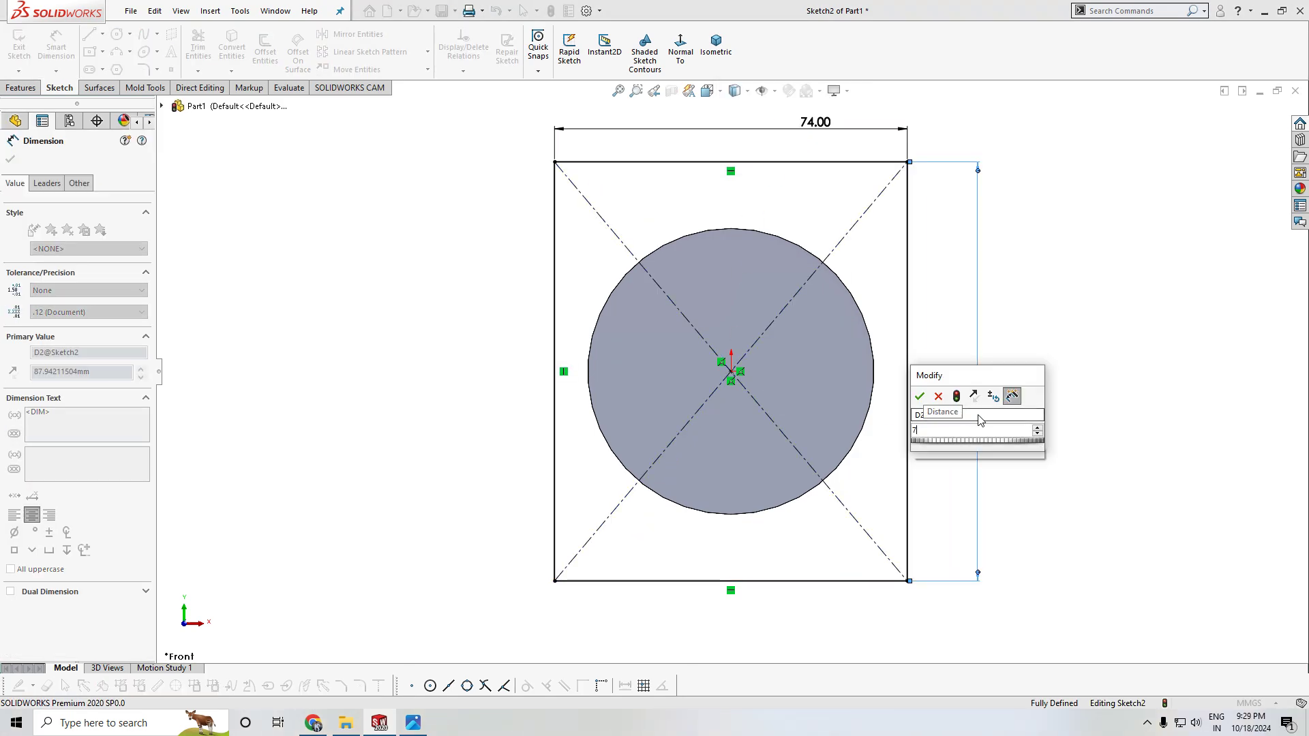
pyautogui.press('Return')
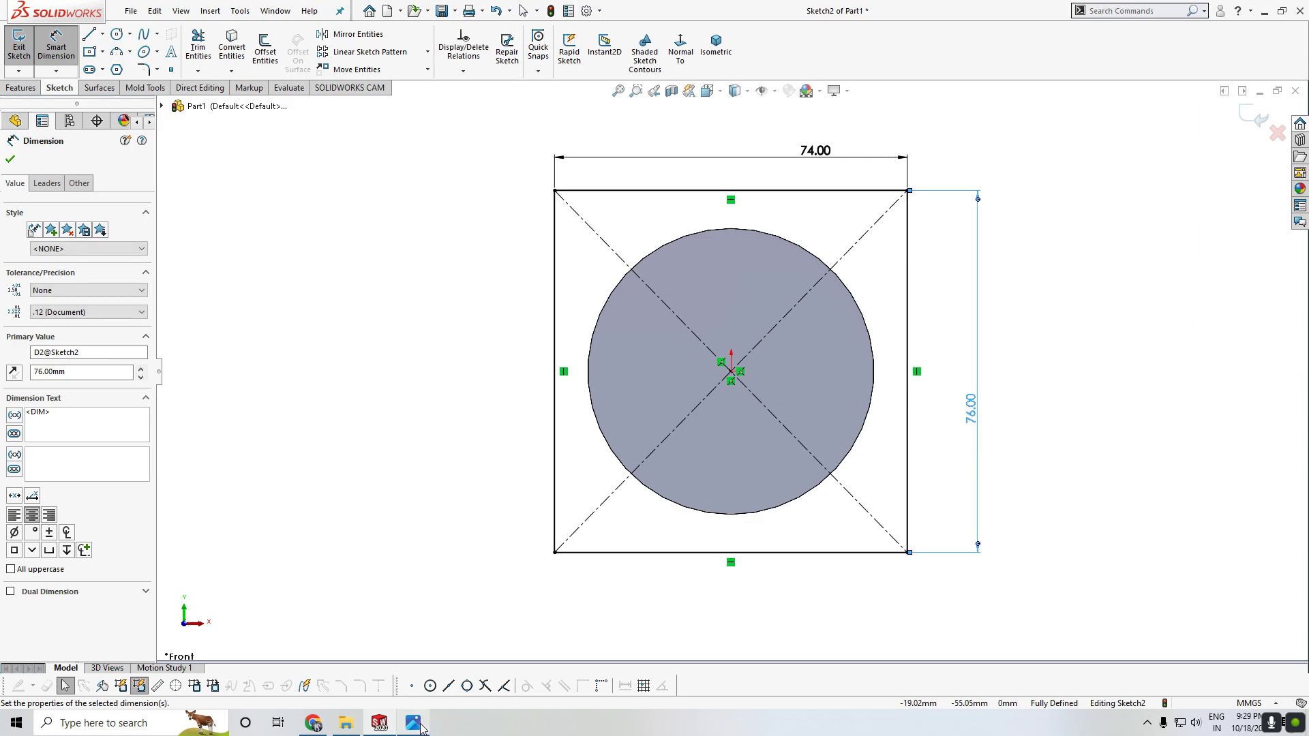
# Check the reference drawing, then orbit to see the rectangle on the shaft.
pyautogui.click(417, 725)
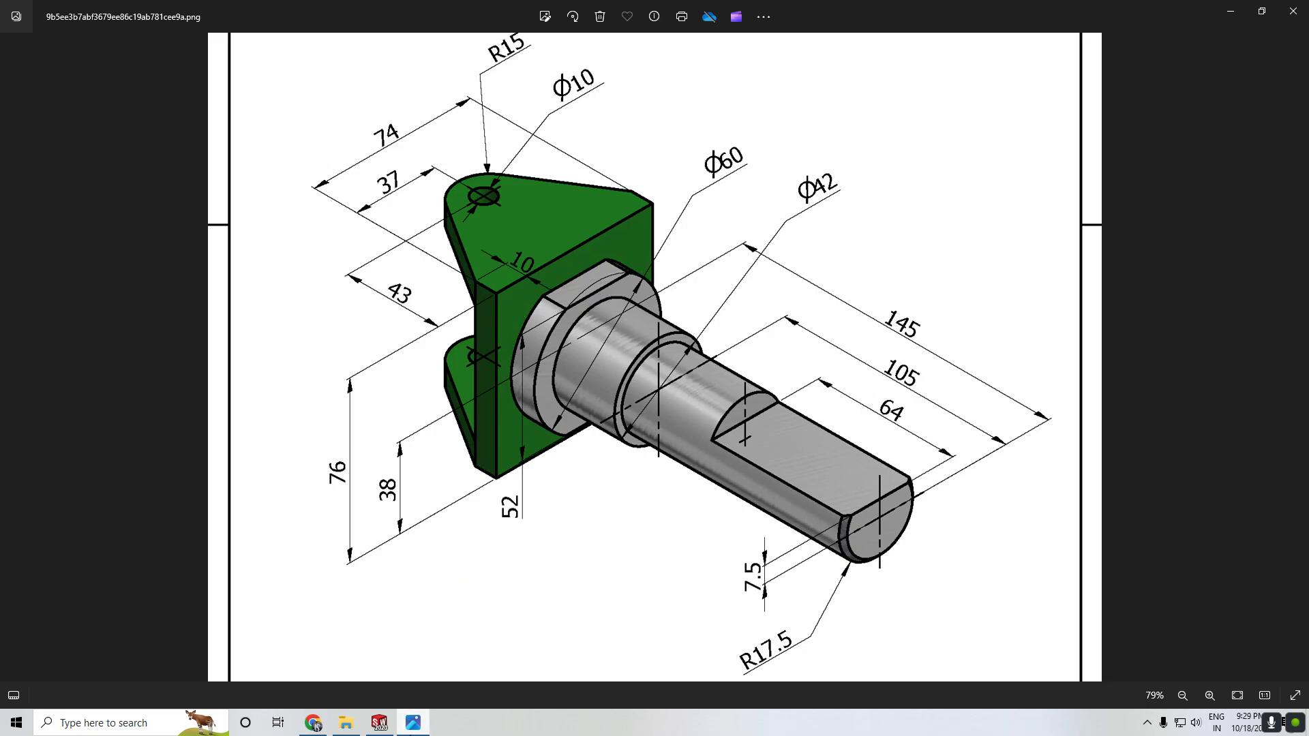
pyautogui.moveTo(378, 723)
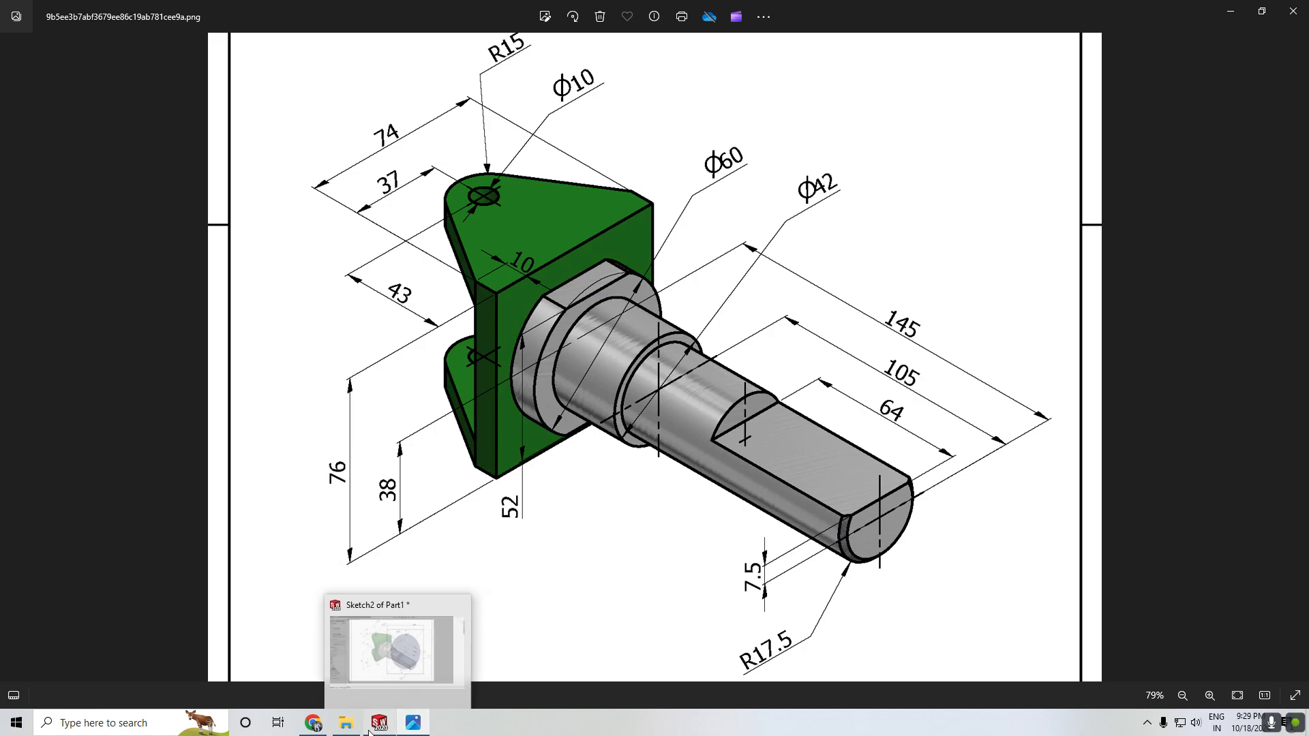
pyautogui.click(369, 729)
pyautogui.moveTo(1040, 497)
pyautogui.mouseDown(button='middle')
pyautogui.moveTo(879, 514)
pyautogui.moveTo(893, 531)
pyautogui.moveTo(953, 516)
pyautogui.mouseUp(button='middle')
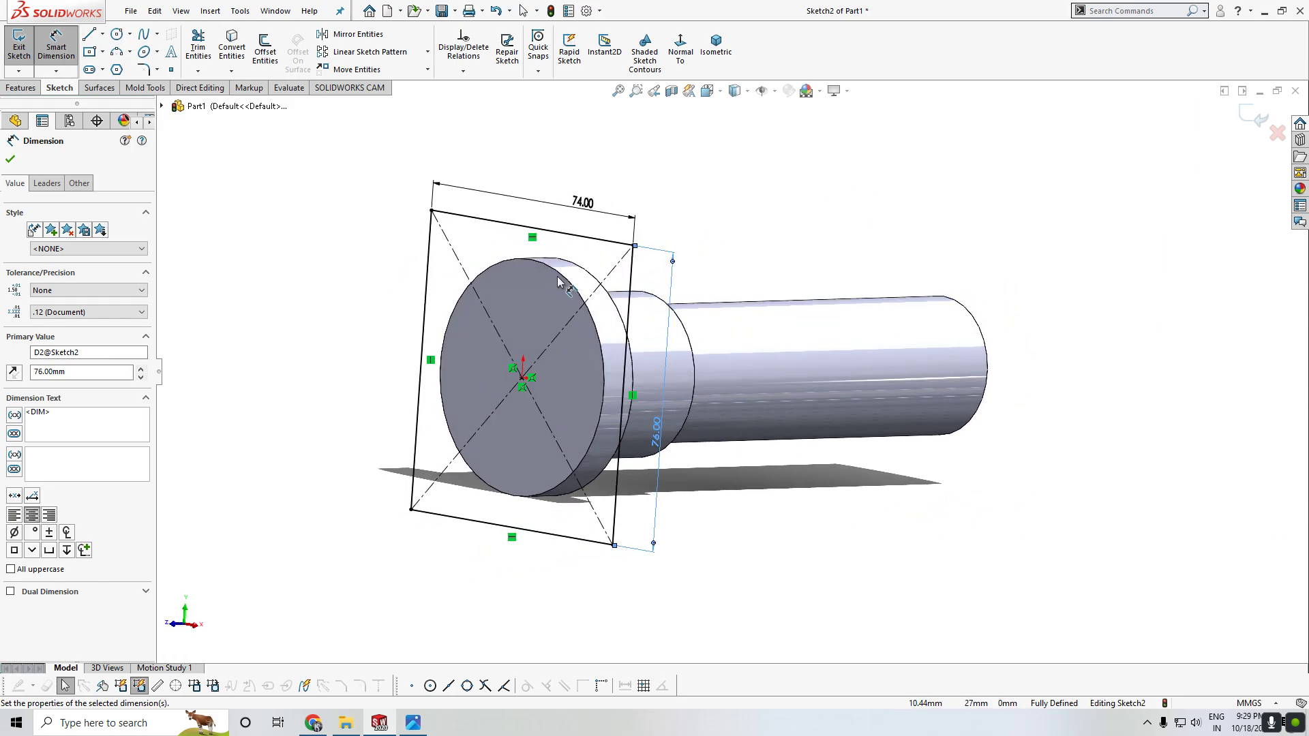
# Extrude the rectangle 10 mm into a square plate, then sketch on the shaft's shoulder face.
pyautogui.click(12, 161)
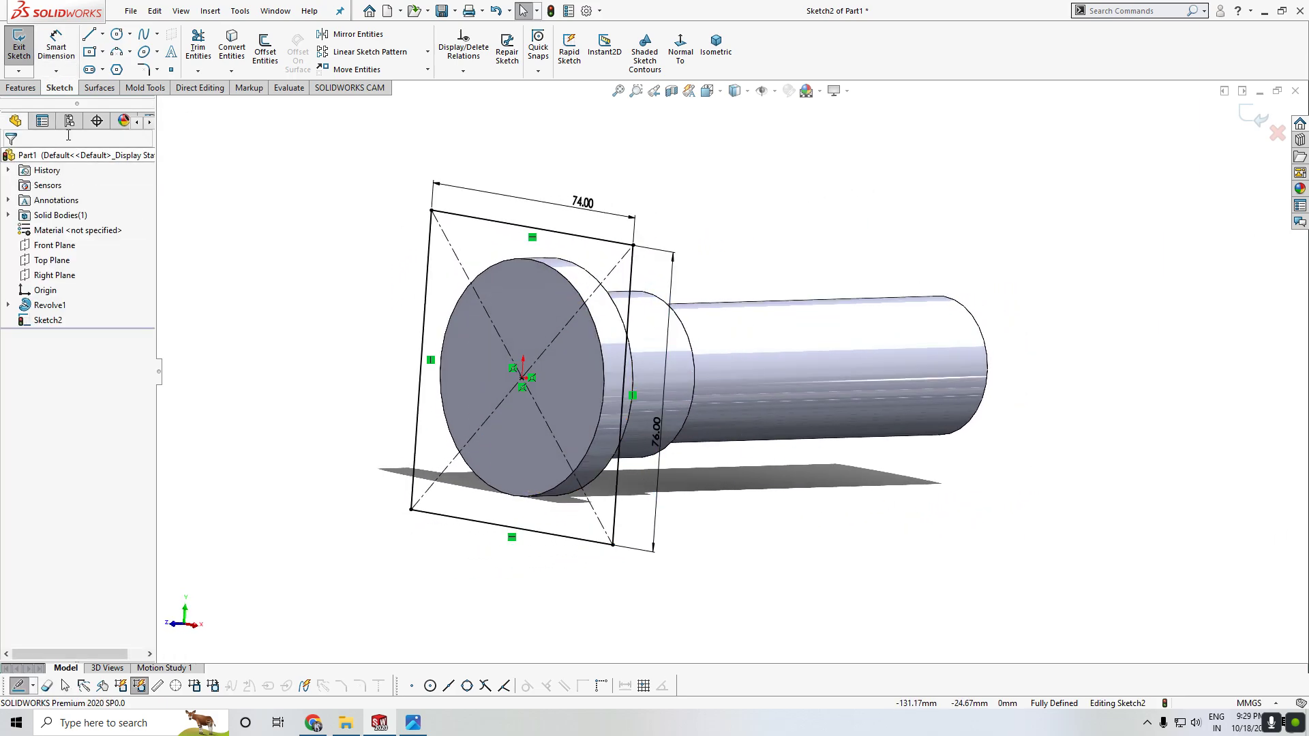
pyautogui.click(21, 88)
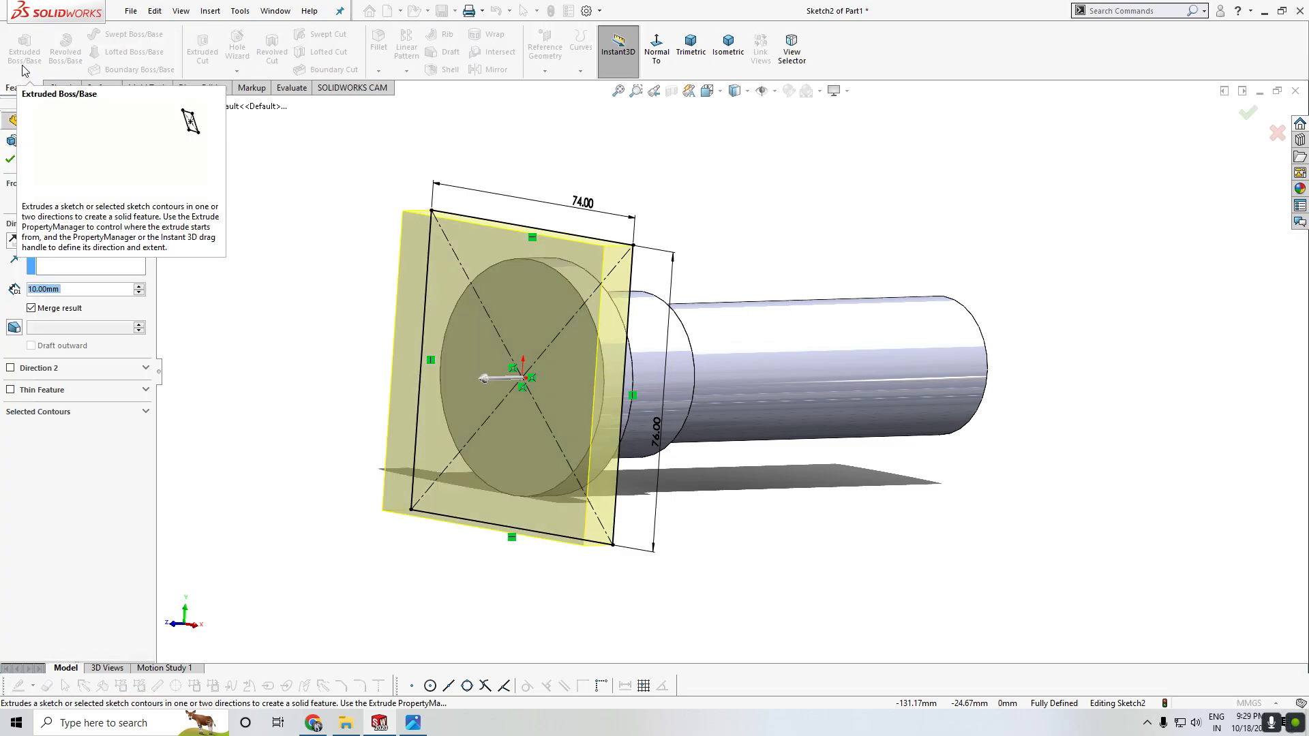
pyautogui.click(11, 160)
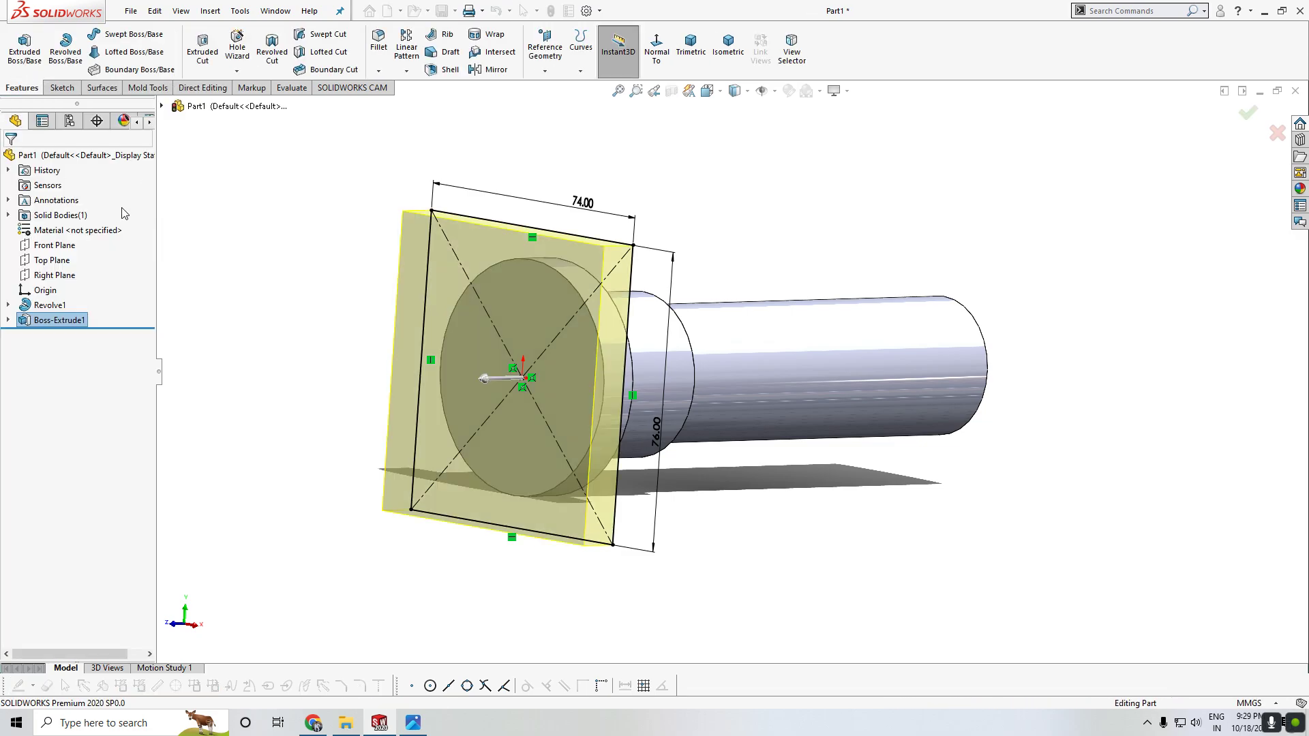
pyautogui.moveTo(1166, 311); pyautogui.dragTo(1073, 348, button='middle')
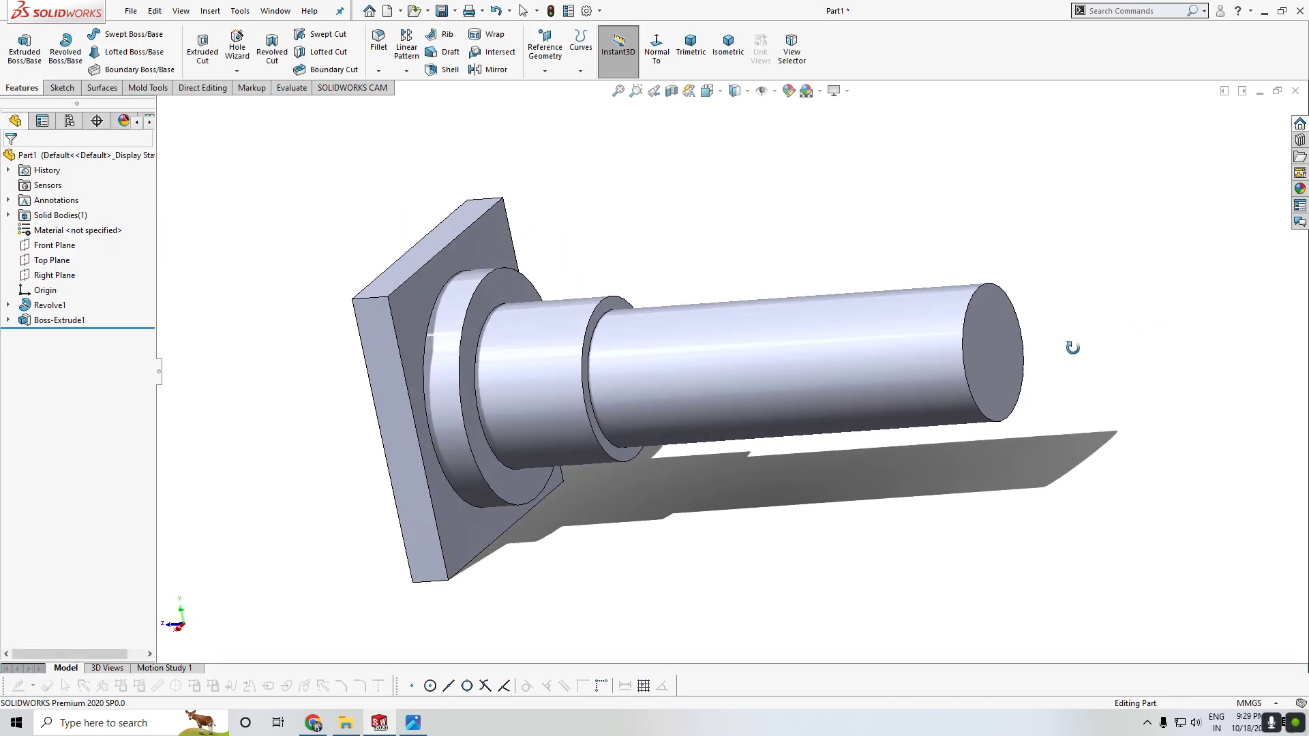
pyautogui.click(485, 300)
pyautogui.click(552, 268)
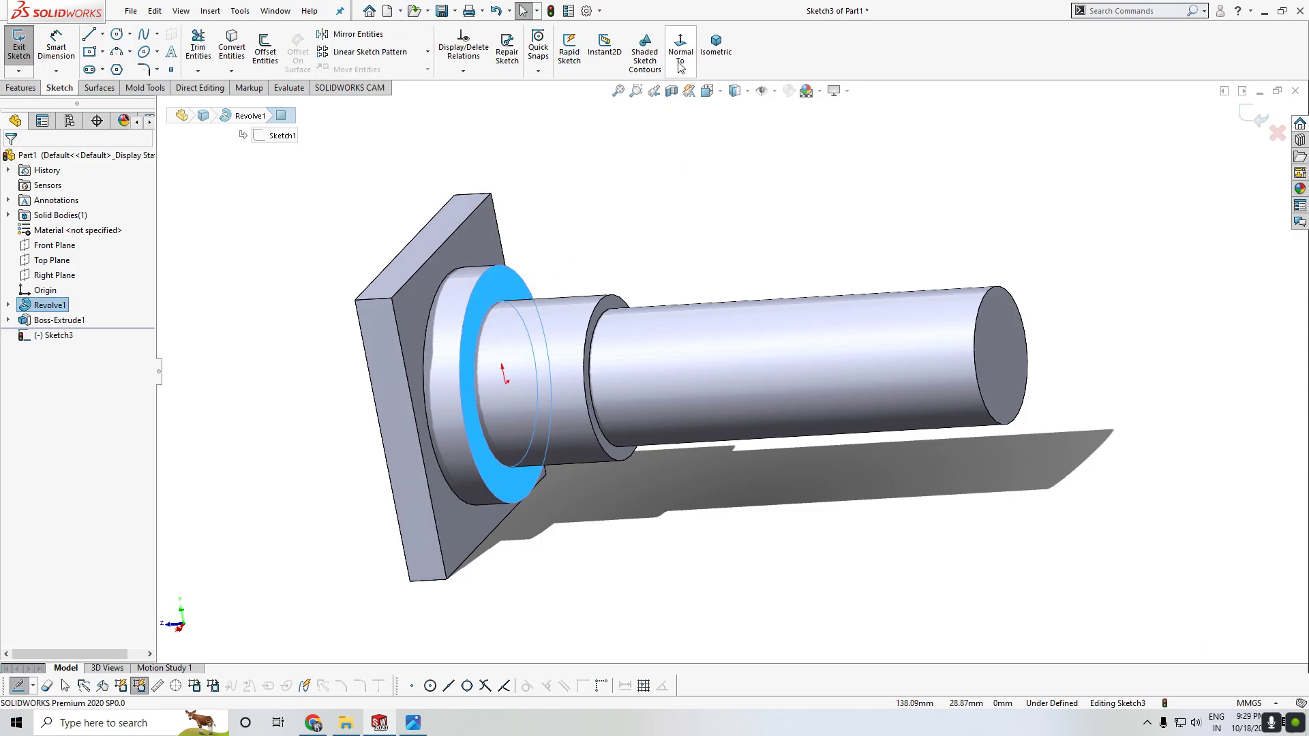
# Draw a corner rectangle at the collar's top, from above the circle to the outer circle.
pyautogui.click(413, 723)
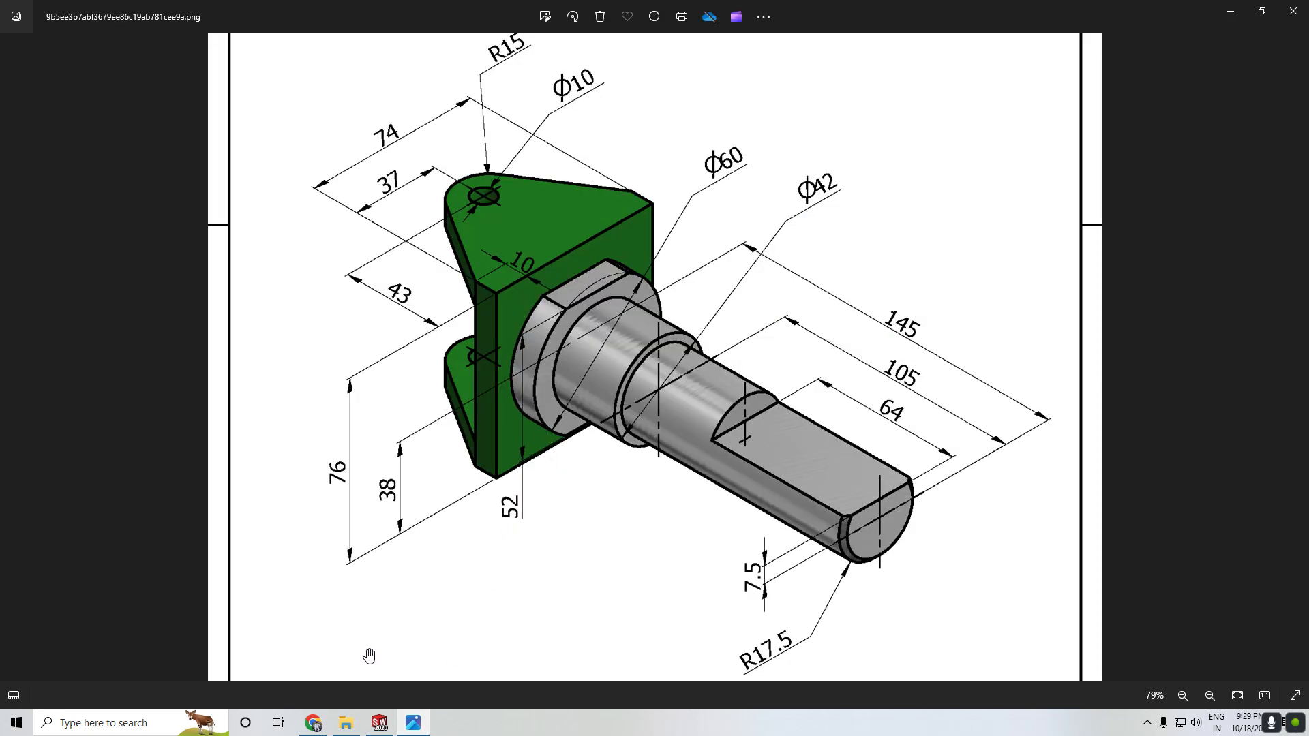
pyautogui.click(382, 724)
pyautogui.click(471, 361)
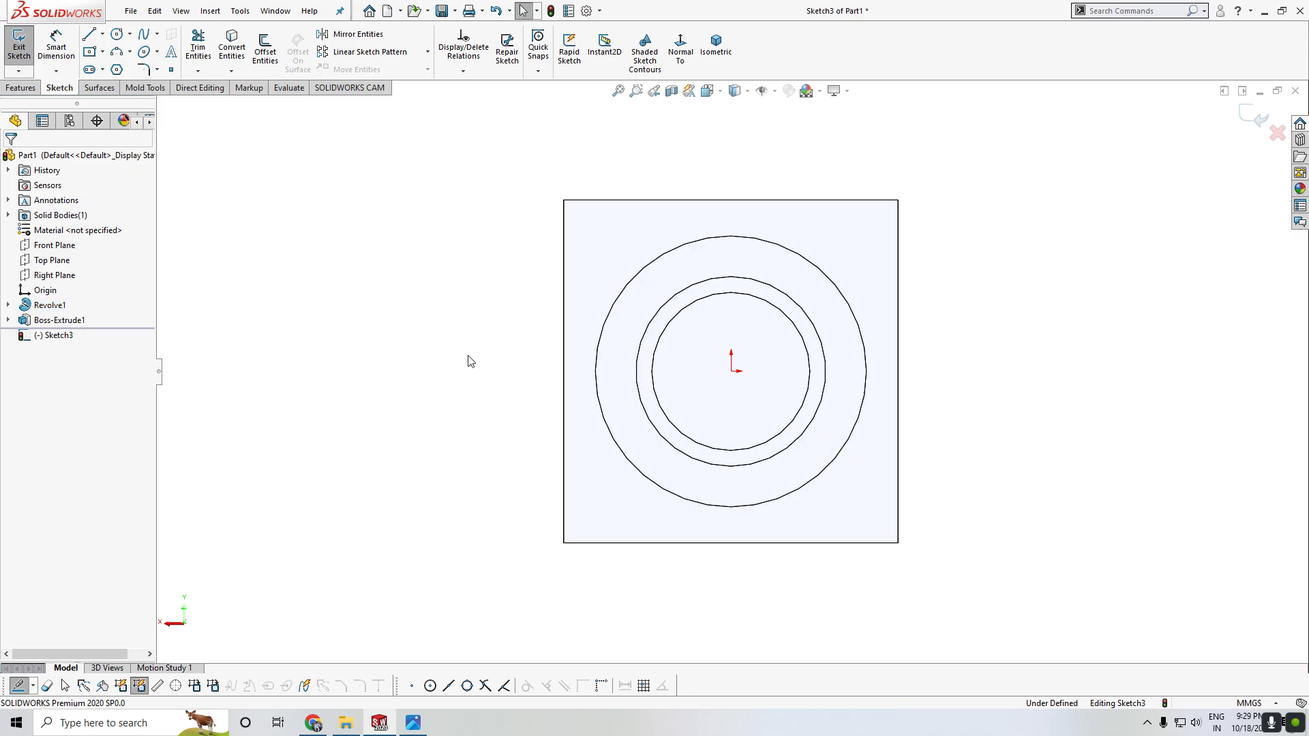
pyautogui.click(735, 240)
pyautogui.scroll(-1, 737, 245)
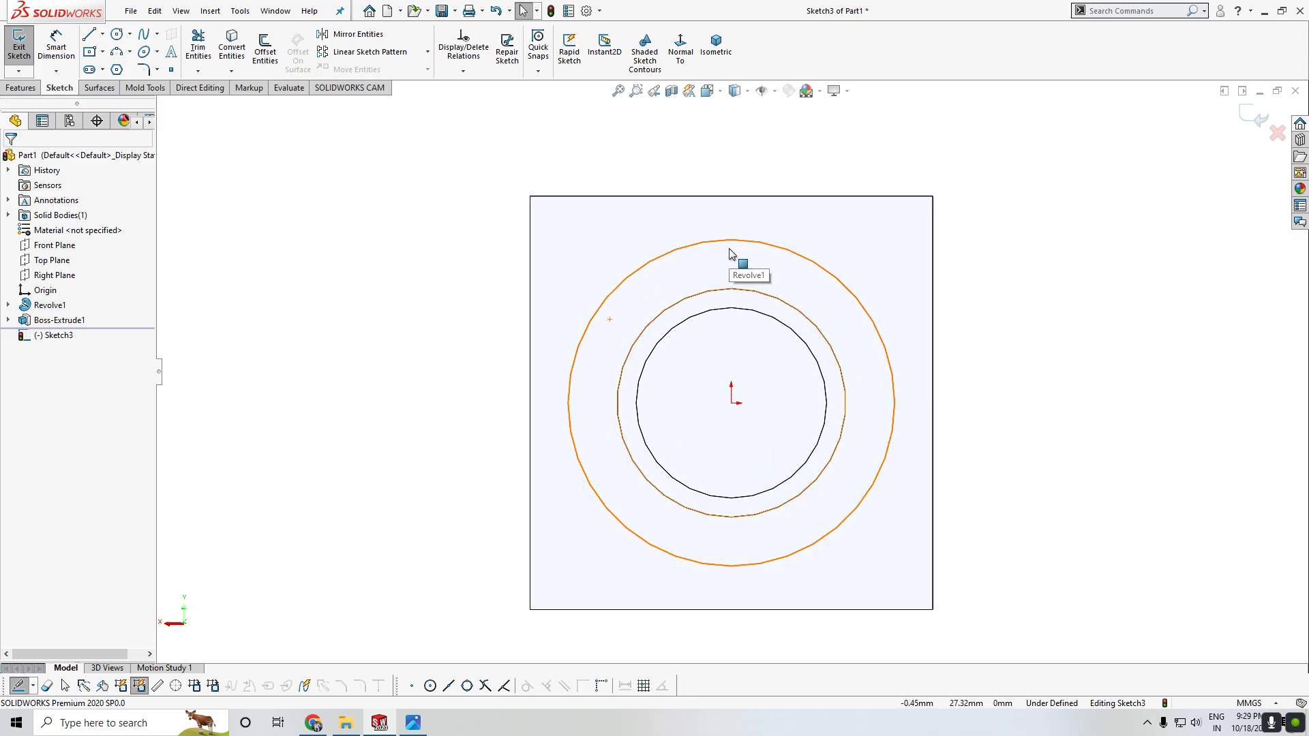
pyautogui.click(104, 53)
pyautogui.click(114, 72)
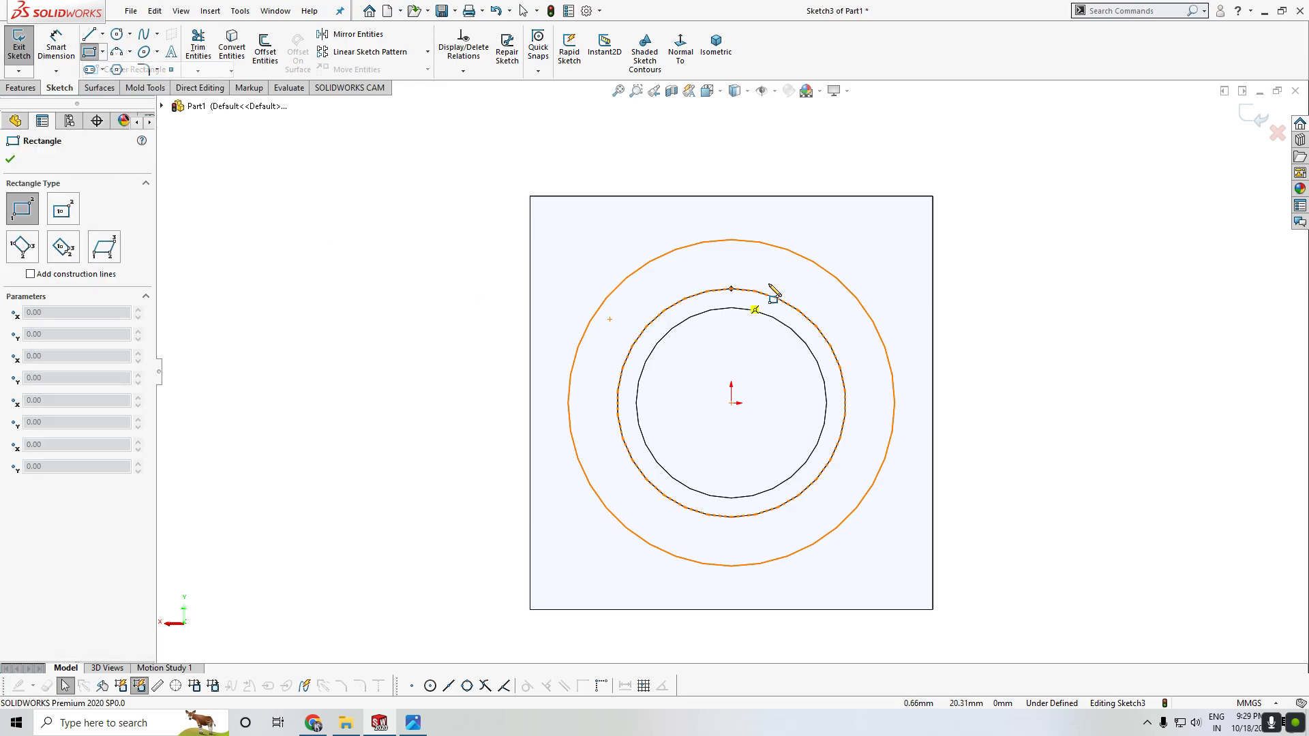
pyautogui.click(634, 227)
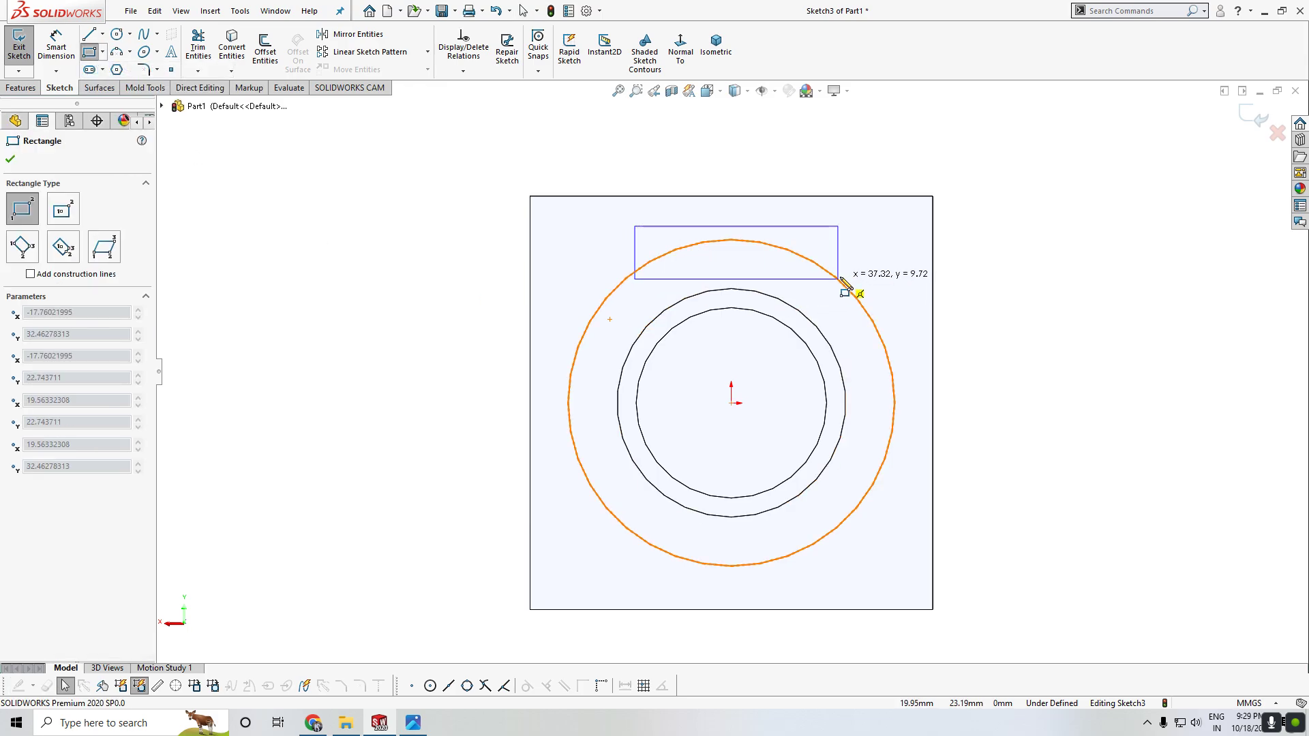
pyautogui.click(828, 272)
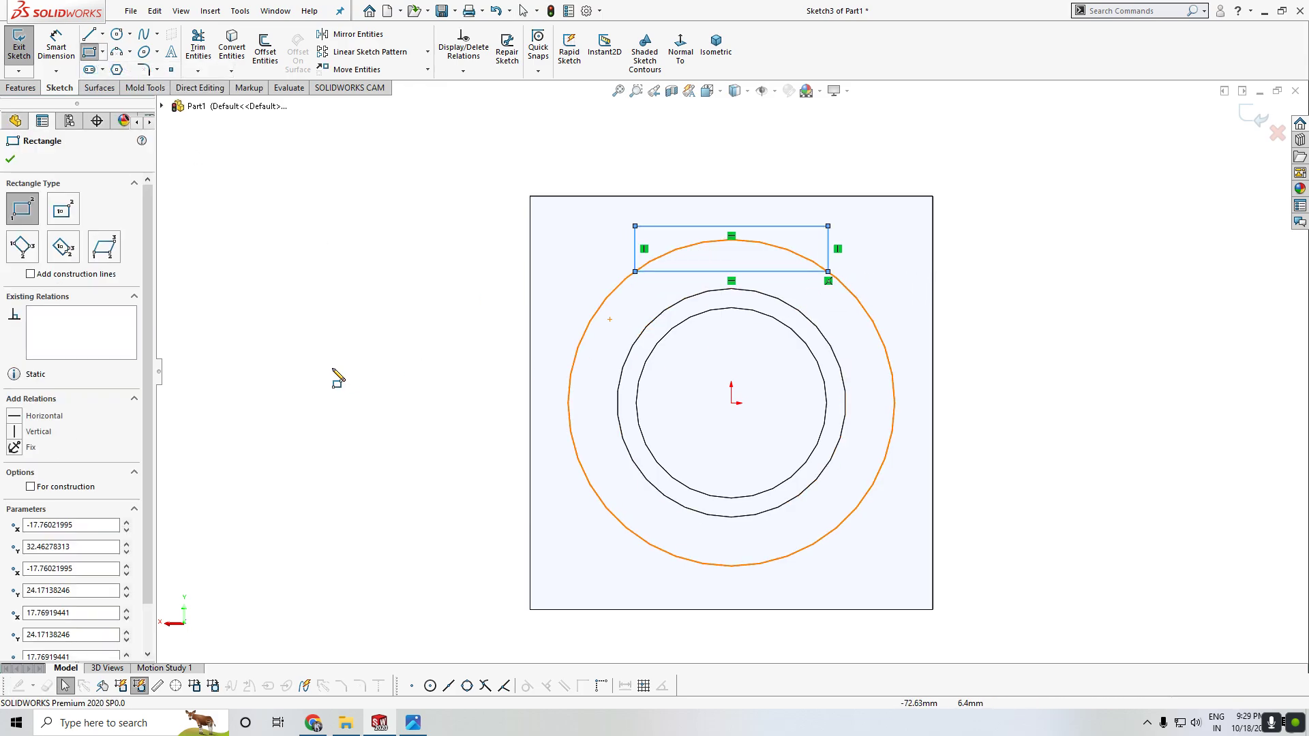
pyautogui.click(11, 159)
# Abandon an origin-to-edge dimension and draw a horizontal centreline through the origin.
pyautogui.moveTo(431, 280)
pyautogui.mouseDown(button='right')
pyautogui.moveTo(438, 259)
pyautogui.moveTo(671, 331)
pyautogui.mouseUp(button='right')
pyautogui.click(731, 403)
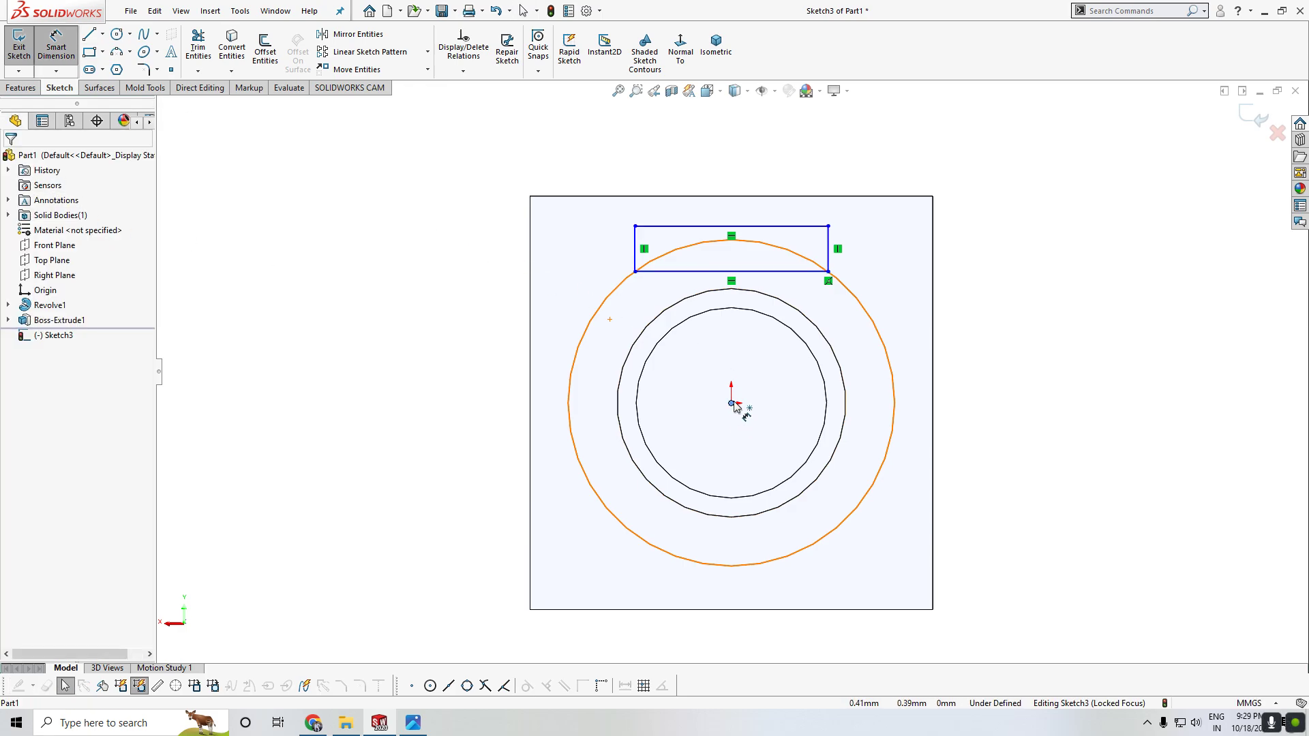
pyautogui.click(795, 271)
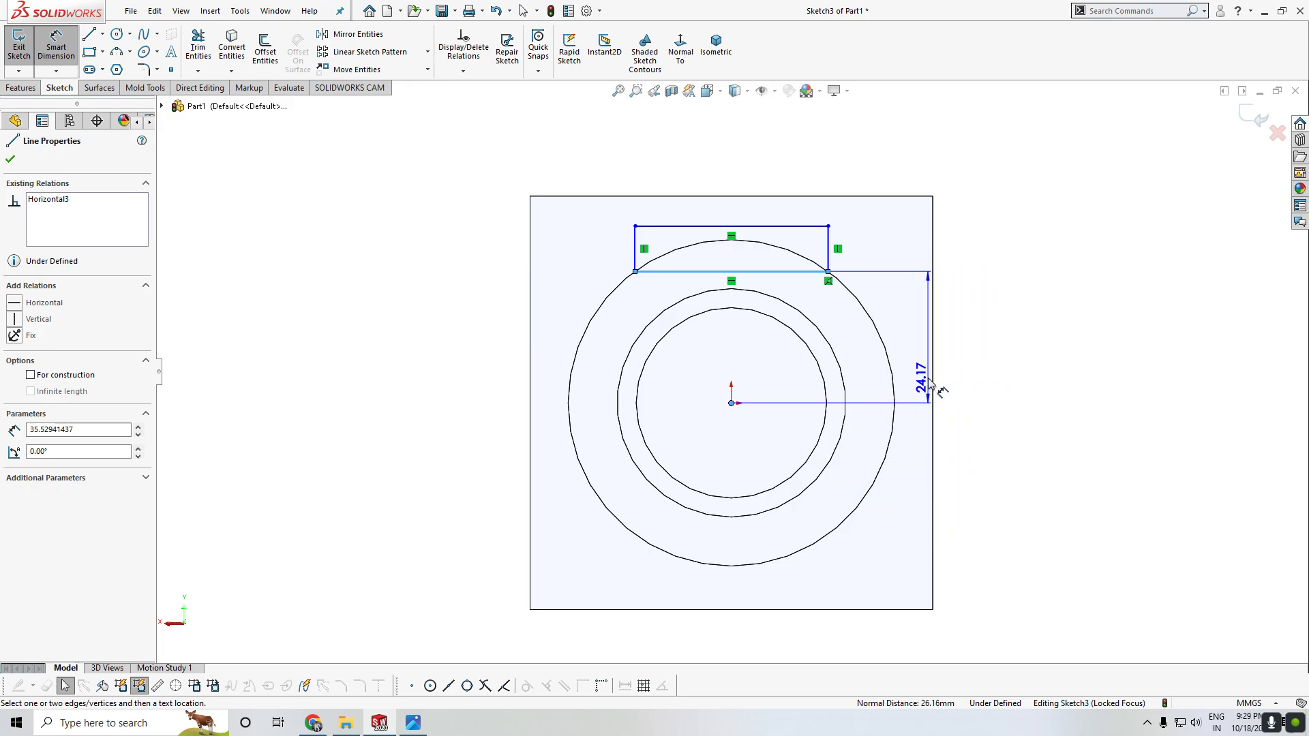
pyautogui.press('Escape')
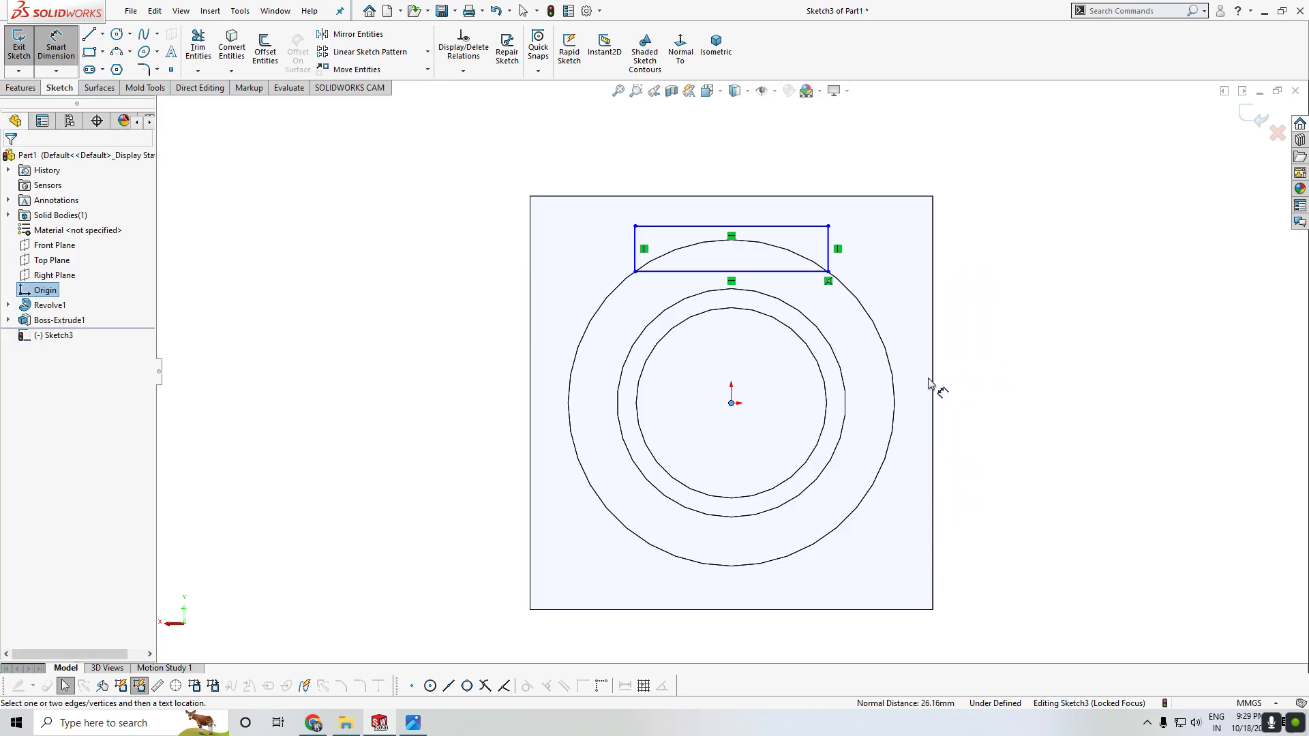
pyautogui.click(103, 34)
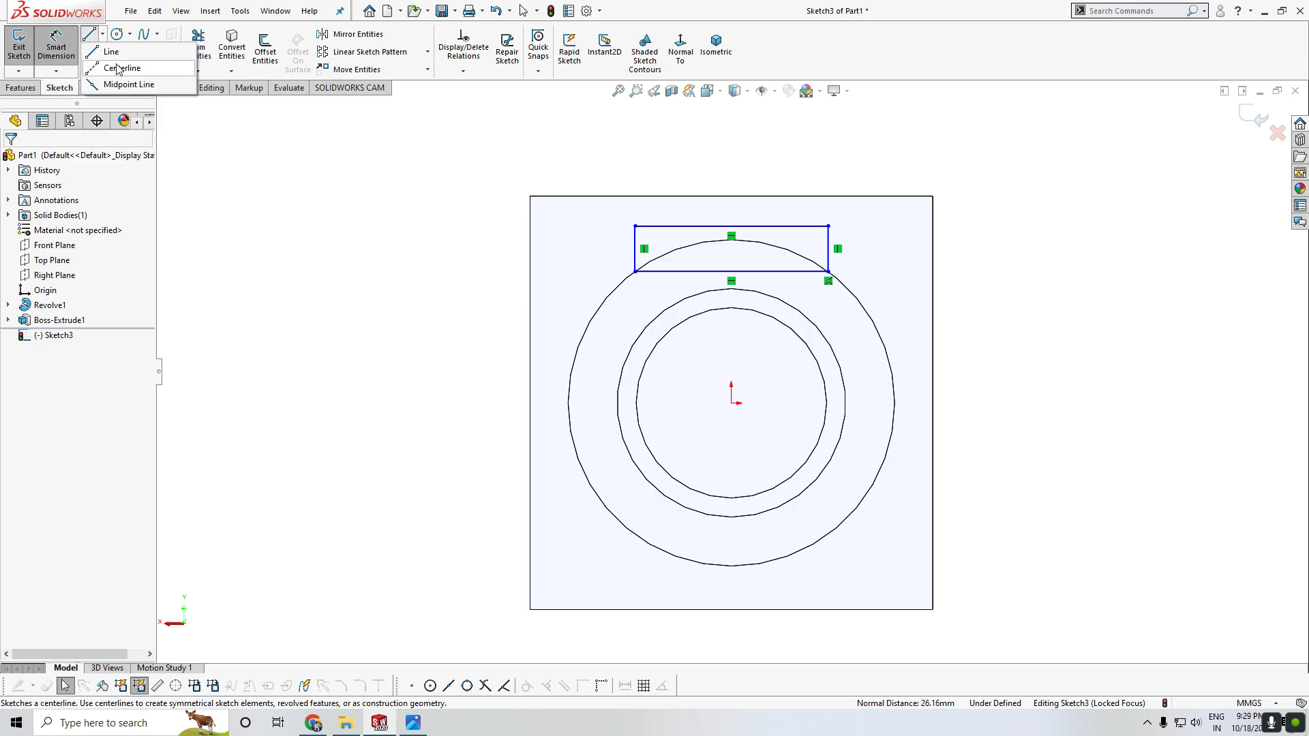
pyautogui.click(122, 64)
pyautogui.click(732, 403)
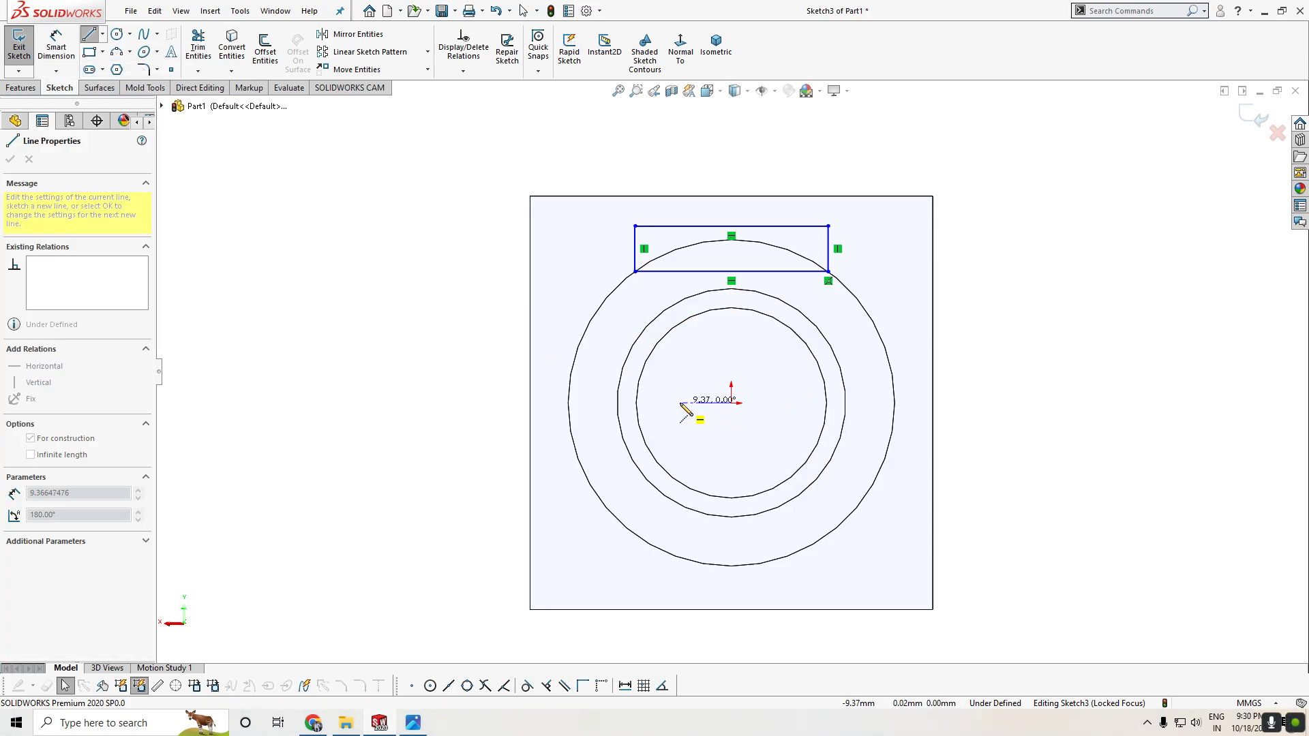
pyautogui.click(482, 404)
pyautogui.press('Escape')
# Dimension the rectangle's lower edge across the centreline as a 52 mm doubled distance.
pyautogui.click(553, 404)
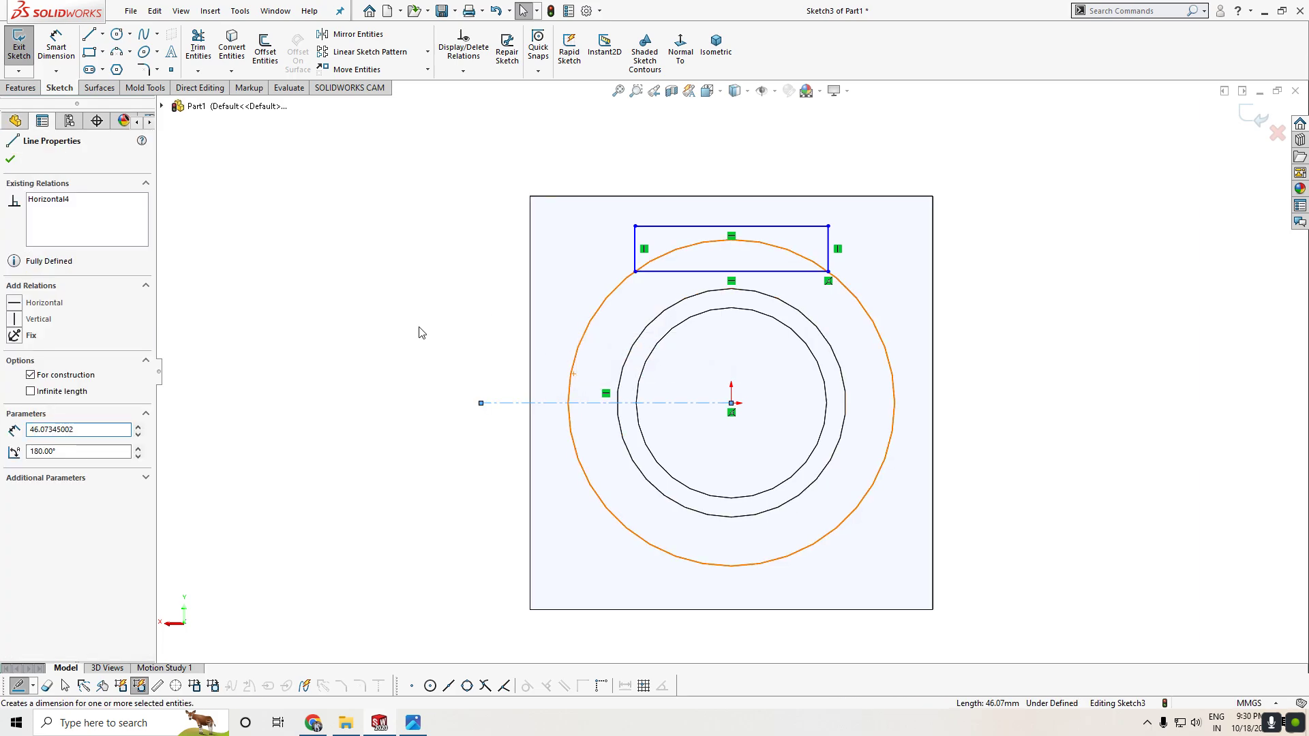
pyautogui.moveTo(419, 351); pyautogui.dragTo(429, 278, button='right')
pyautogui.click(693, 272)
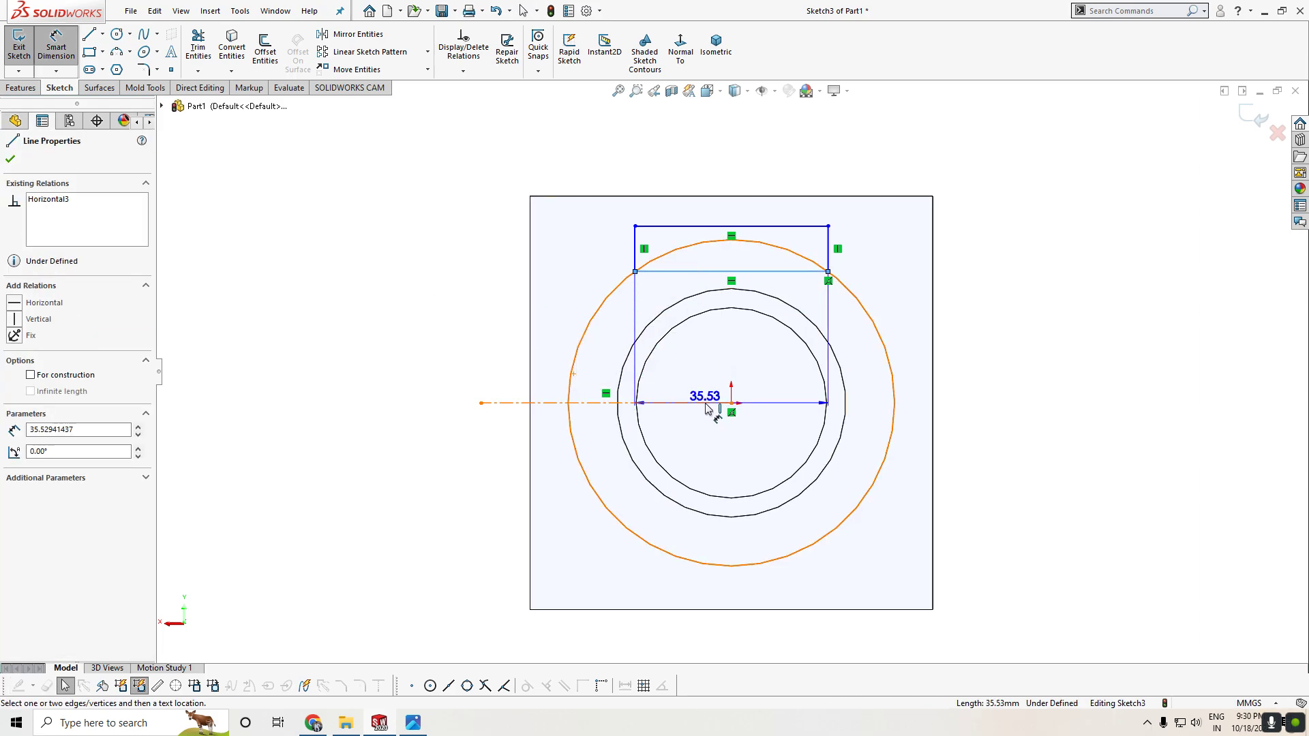
pyautogui.click(709, 405)
pyautogui.click(953, 442)
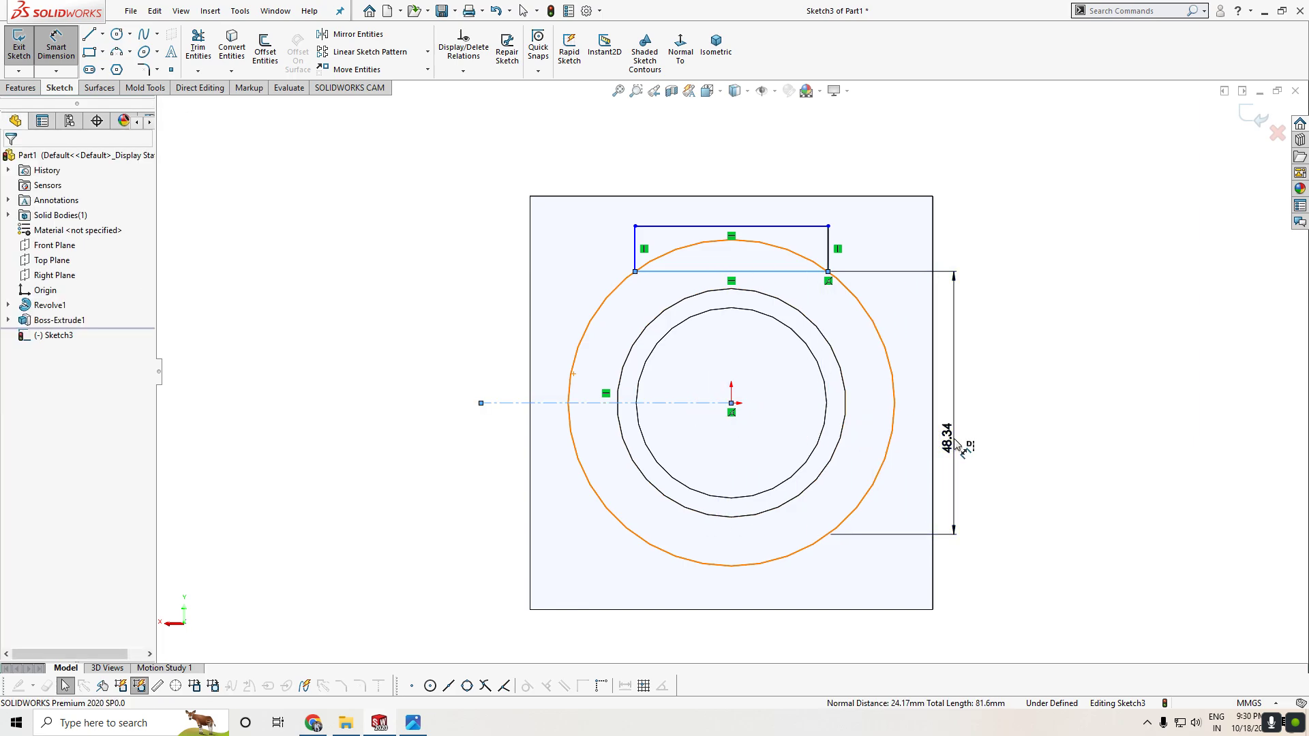
pyautogui.write('52')
pyautogui.press('Return')
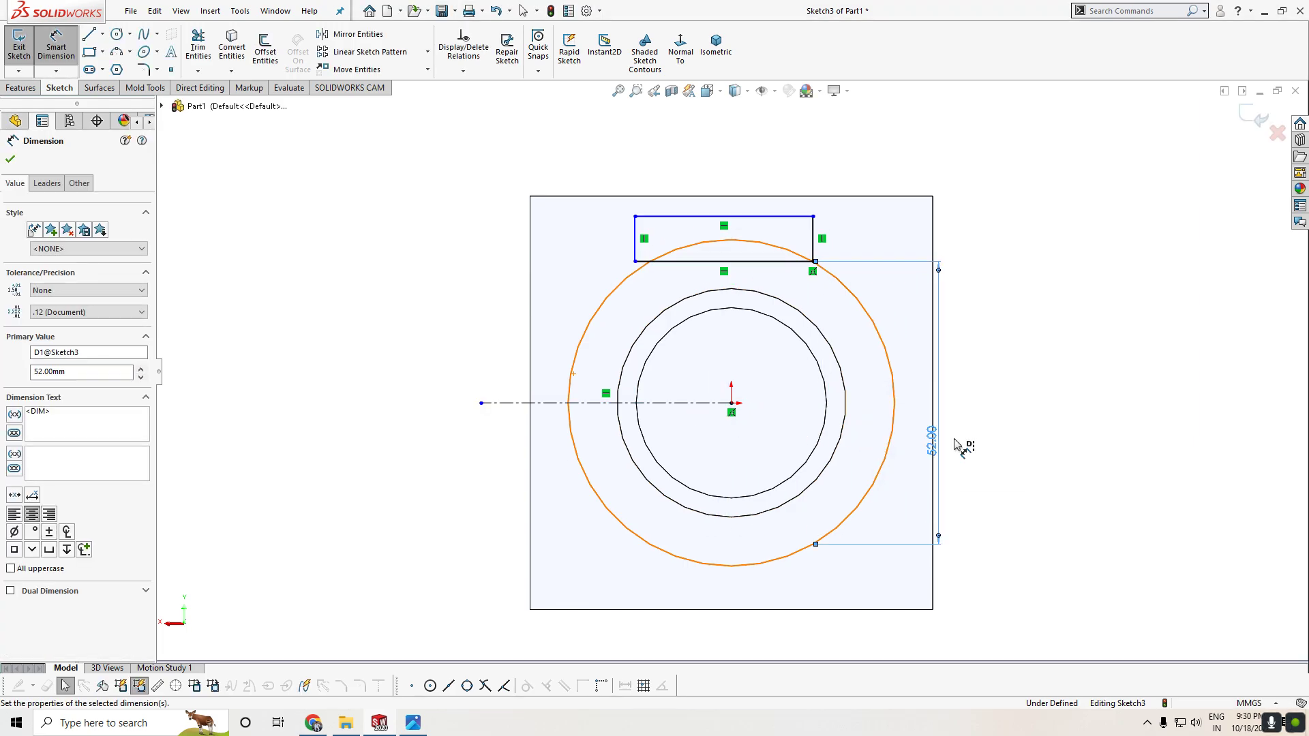
pyautogui.press('Escape')
pyautogui.press('Escape')
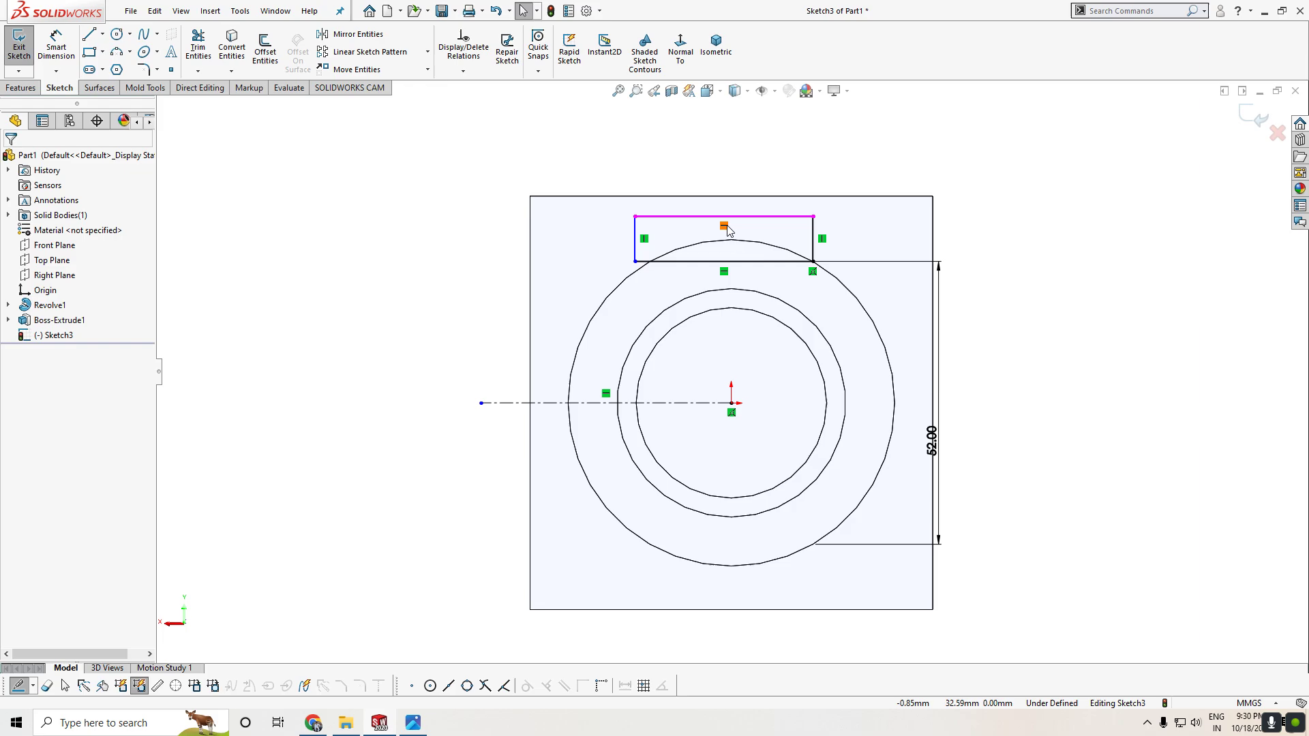
# Centre the rectangle with a Vertical relation between its top-edge midpoint and the origin.
pyautogui.click(726, 218)
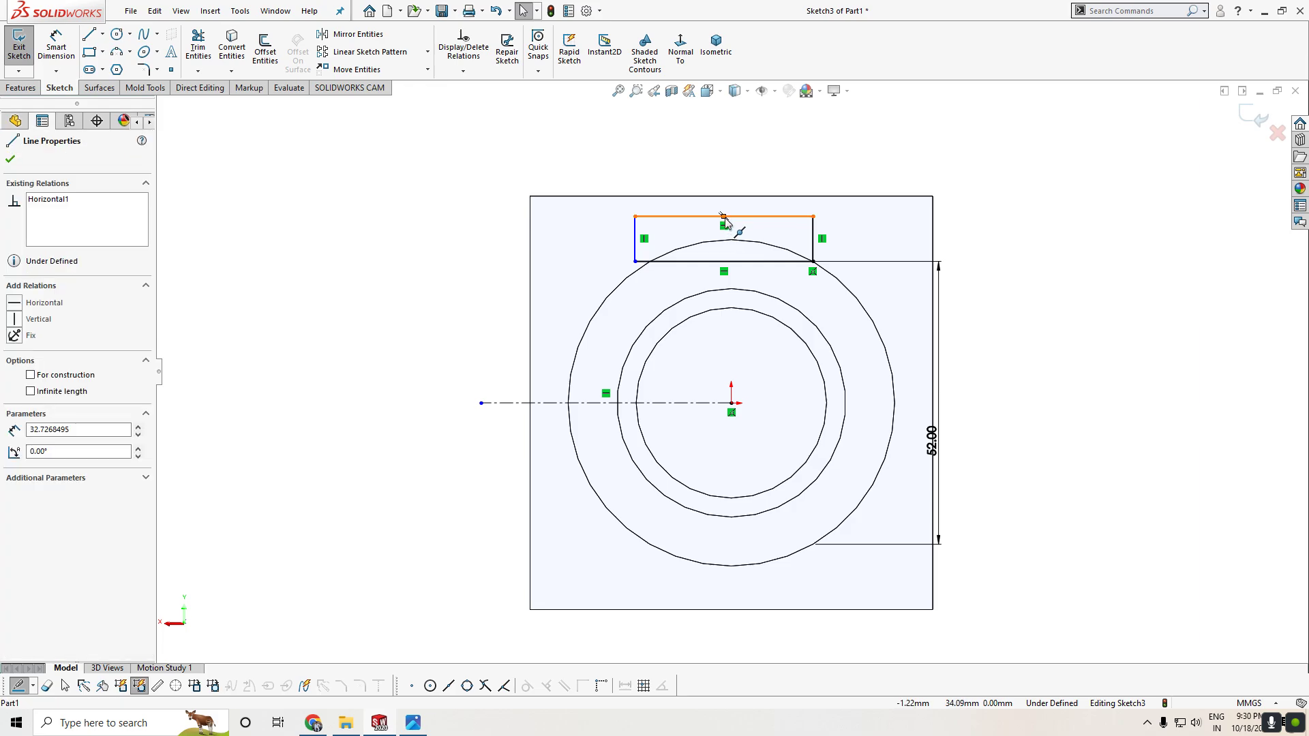
pyautogui.click(724, 217)
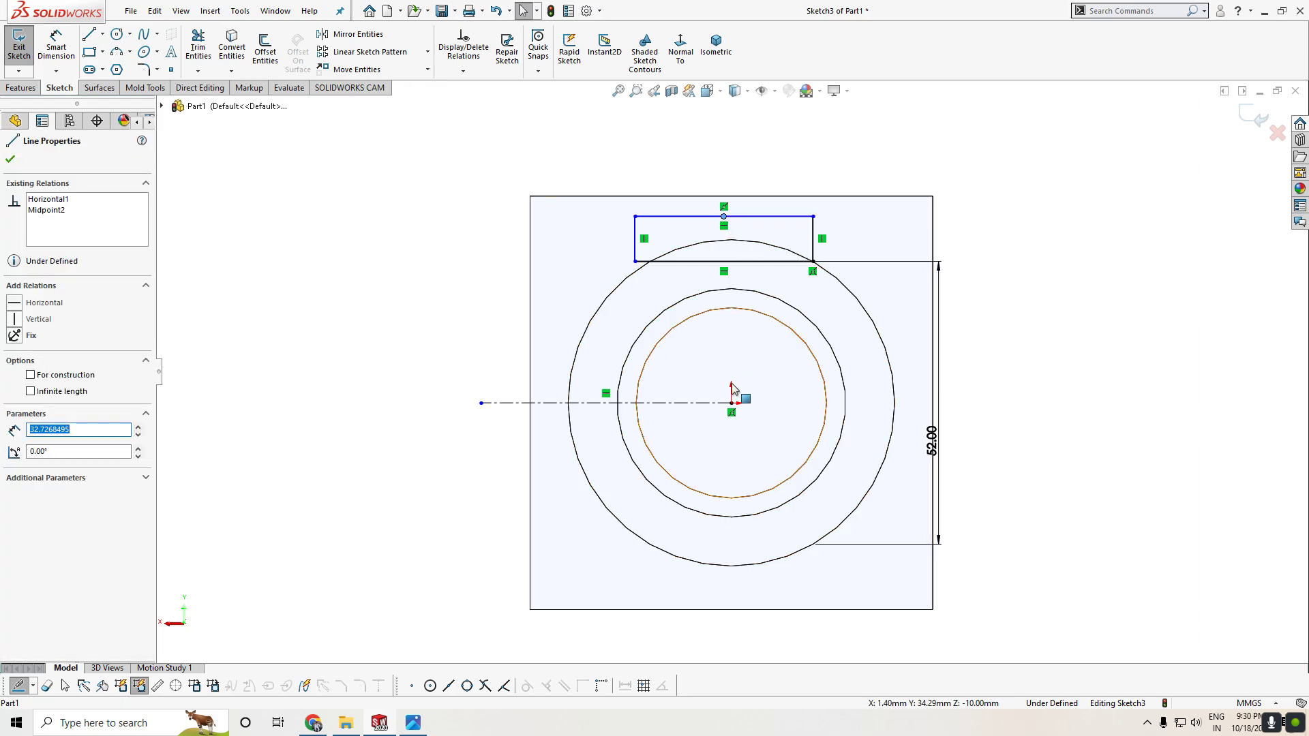
pyautogui.keyDown('ctrl'); pyautogui.click(732, 403); pyautogui.keyUp('ctrl')
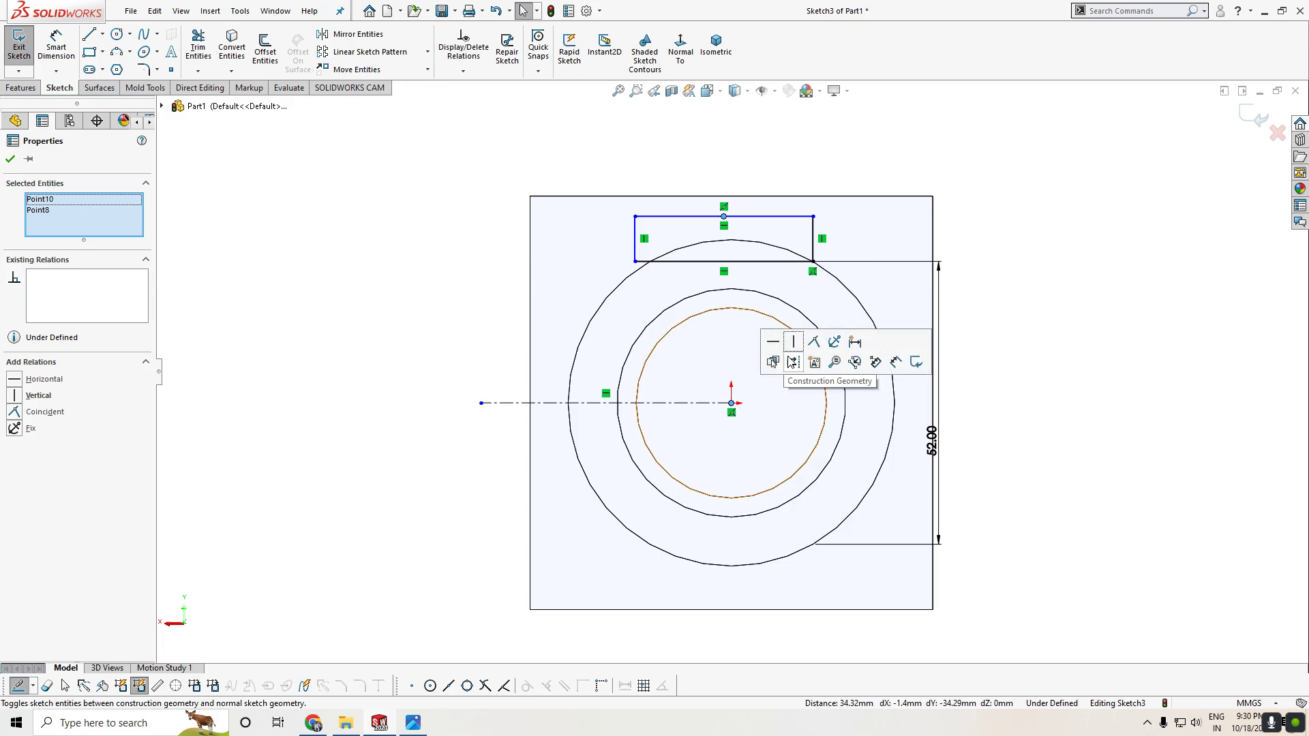
pyautogui.click(794, 343)
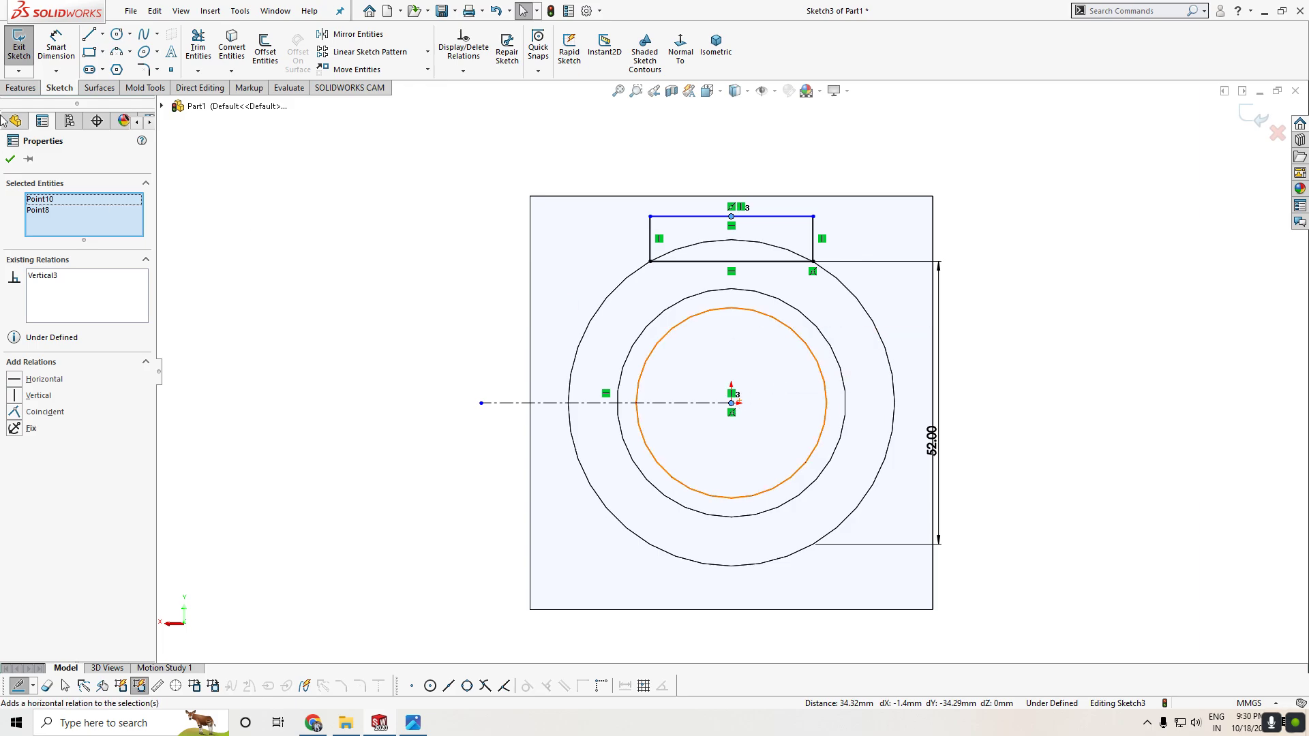
pyautogui.click(298, 228)
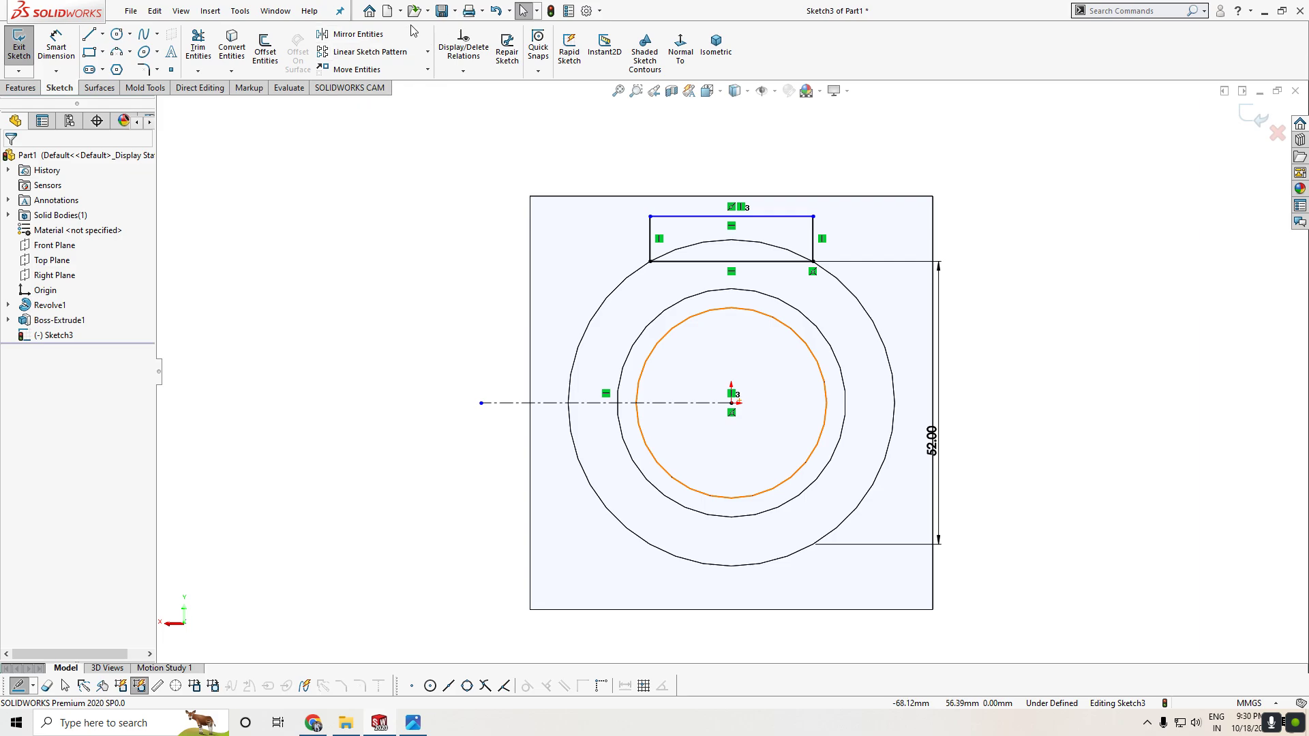
pyautogui.click(391, 35)
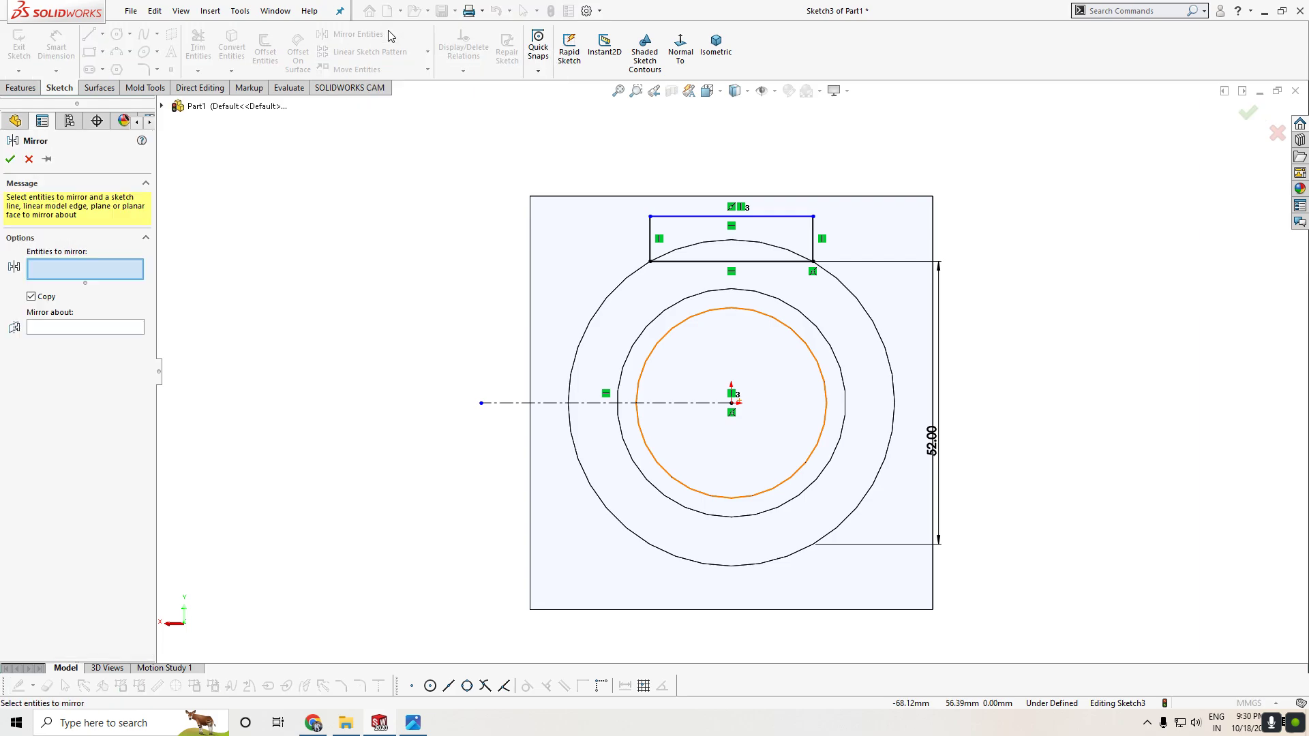
pyautogui.click(29, 161)
# Orbit around the collar and turn off shadows in the display settings.
pyautogui.moveTo(549, 195)
pyautogui.mouseDown(button='middle')
pyautogui.moveTo(457, 265)
pyautogui.moveTo(962, 367)
pyautogui.mouseUp(button='middle')
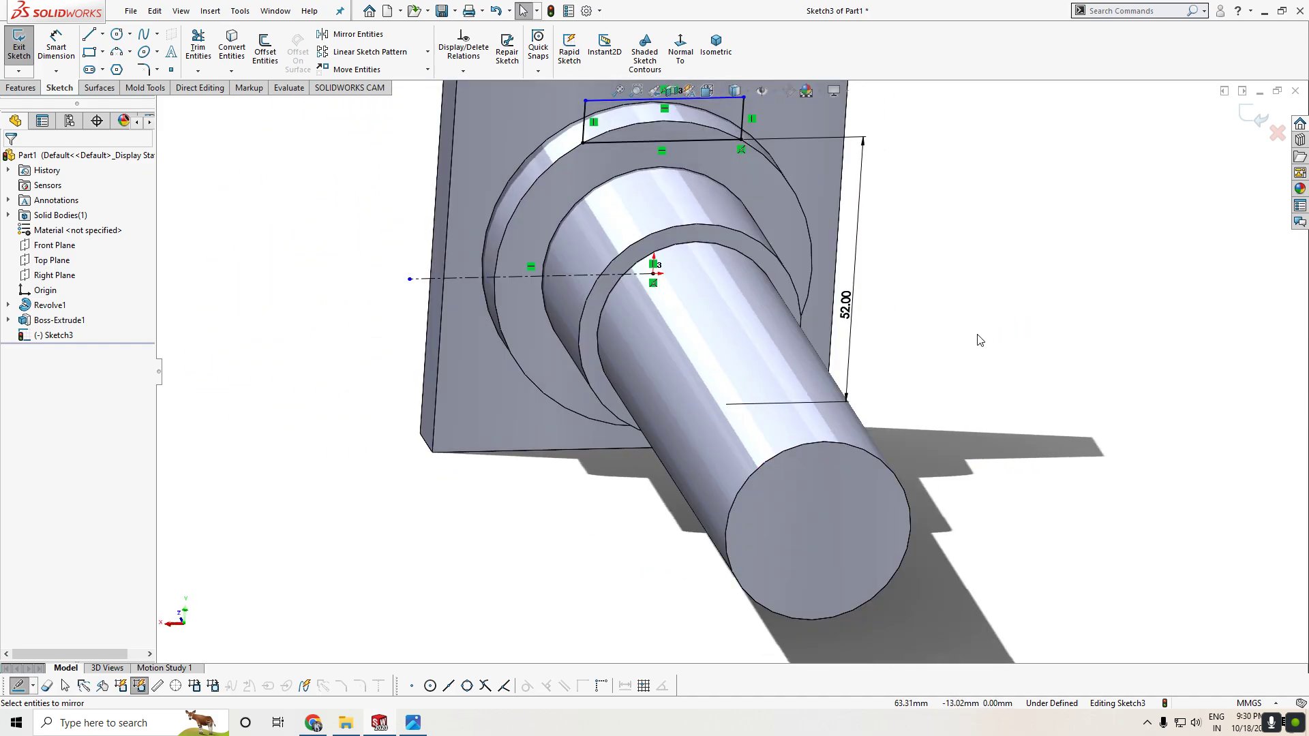
pyautogui.moveTo(513, 335); pyautogui.dragTo(662, 454, button='middle')
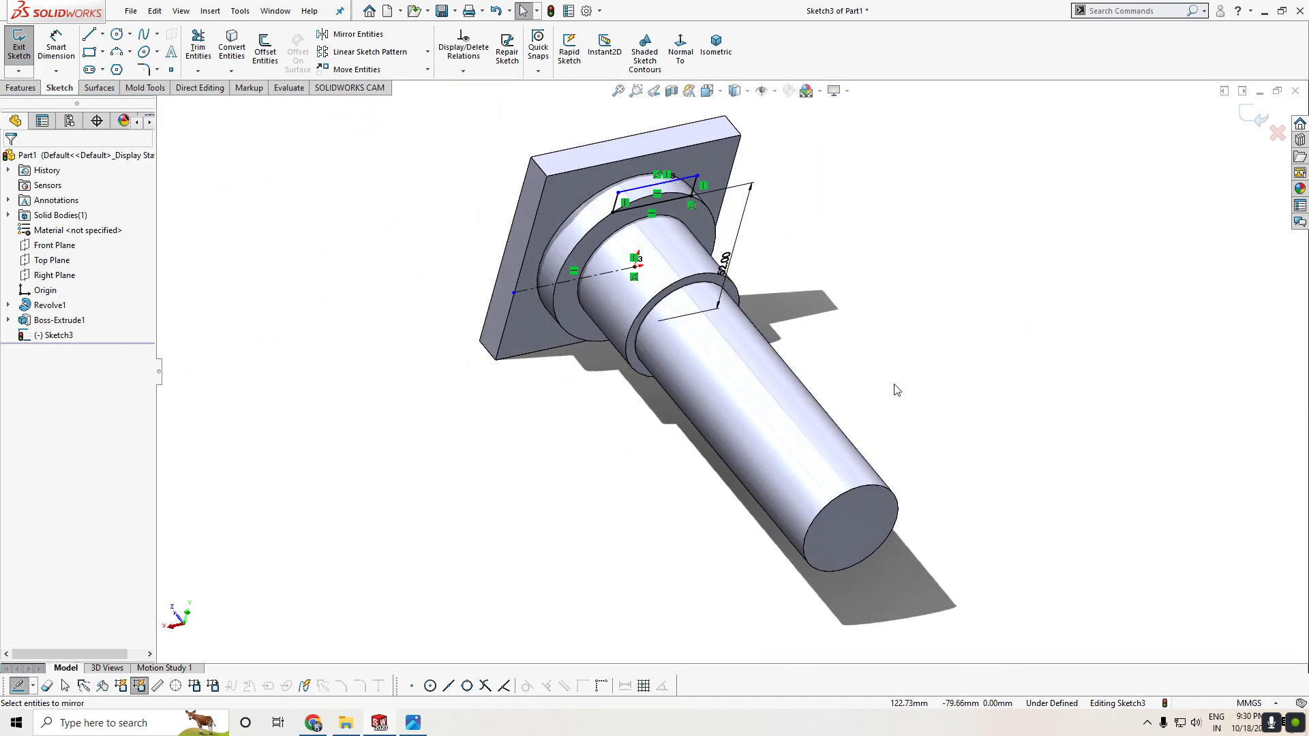
pyautogui.moveTo(556, 372)
pyautogui.mouseDown(button='middle')
pyautogui.moveTo(666, 478)
pyautogui.moveTo(515, 270)
pyautogui.moveTo(466, 172)
pyautogui.mouseUp(button='middle')
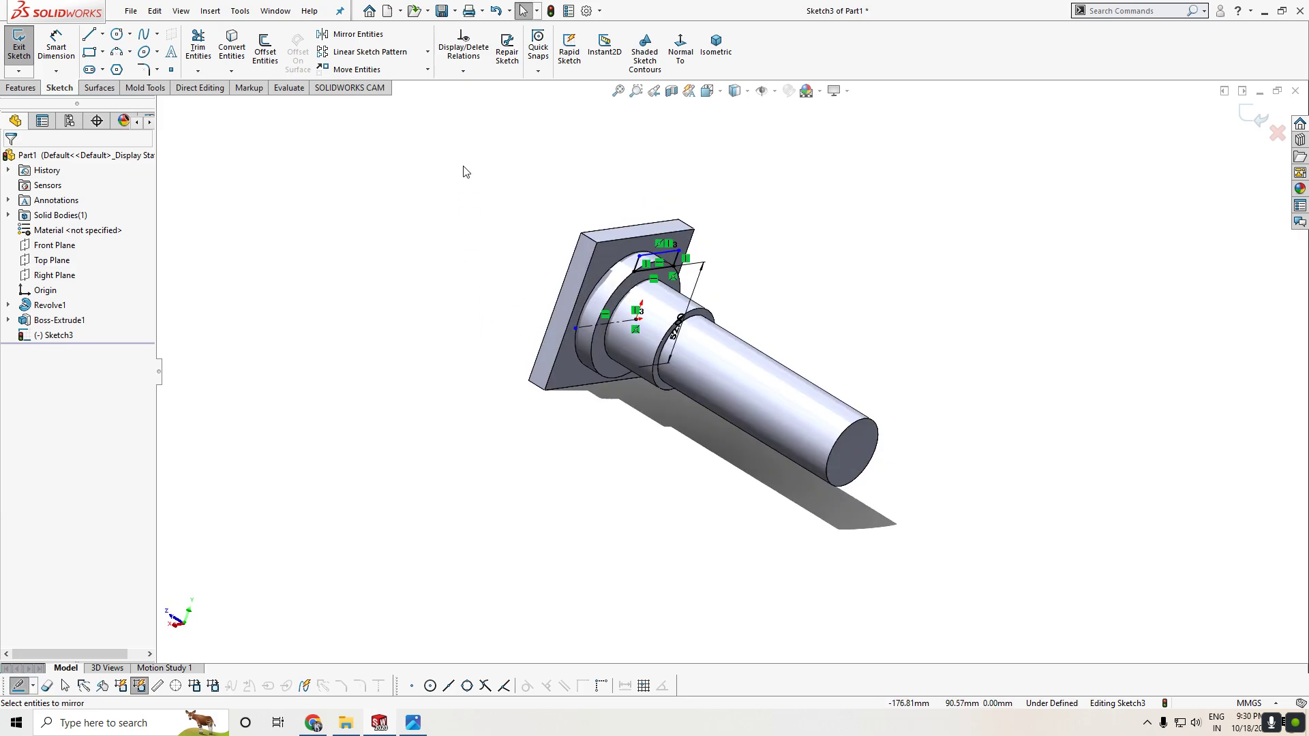
pyautogui.click(820, 92)
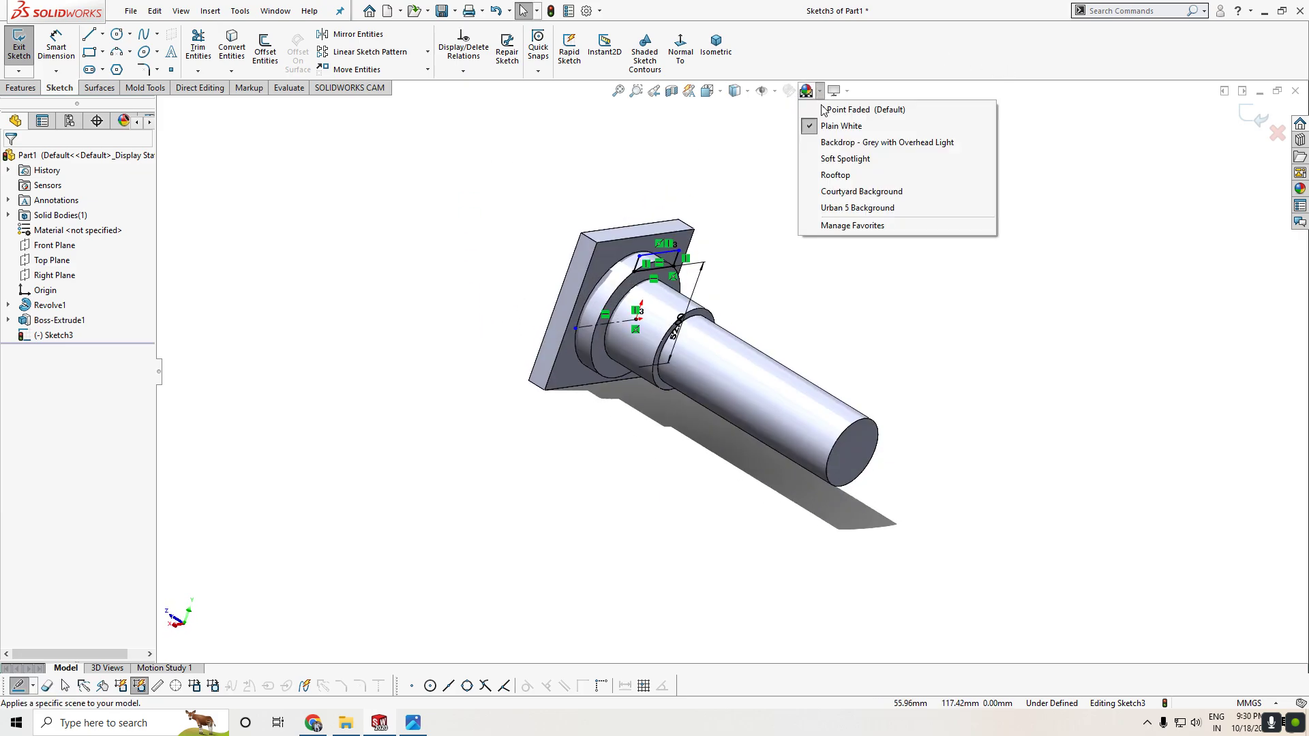
pyautogui.click(886, 126)
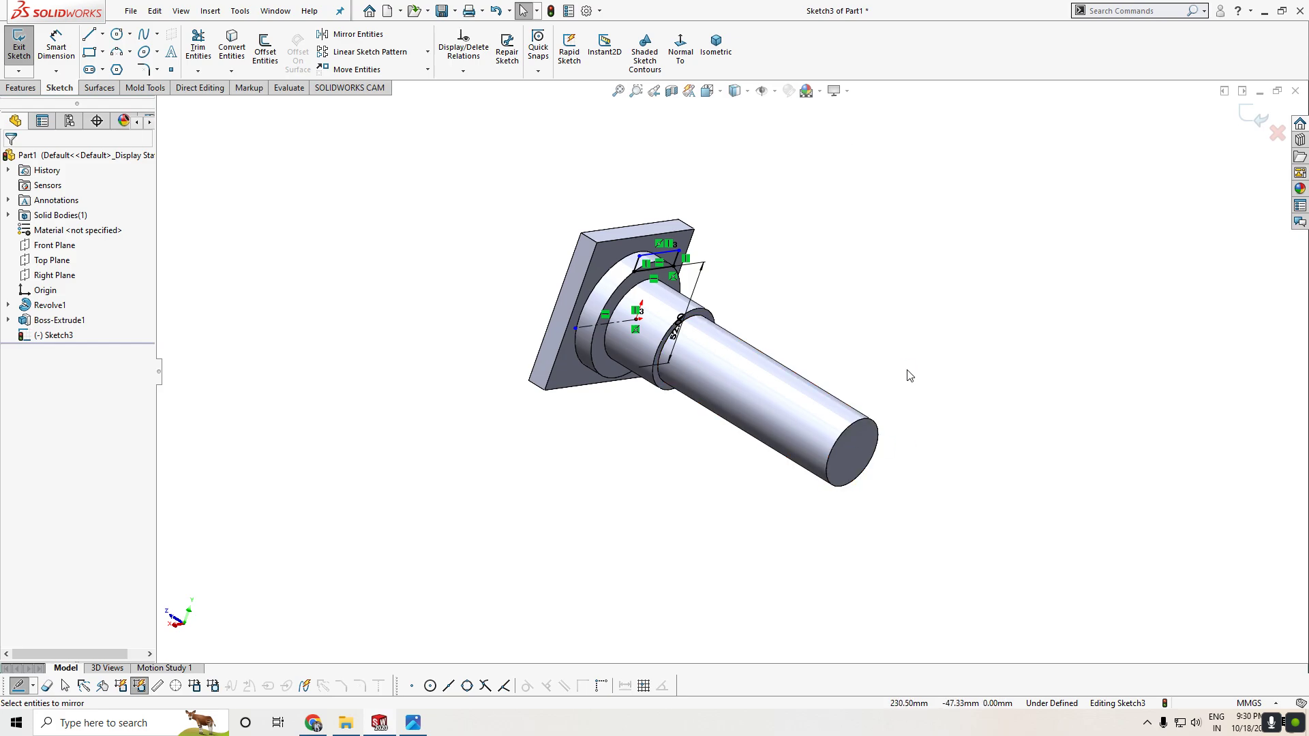
pyautogui.moveTo(909, 375)
pyautogui.mouseDown(button='middle')
pyautogui.moveTo(909, 342)
pyautogui.moveTo(757, 319)
pyautogui.mouseUp(button='middle')
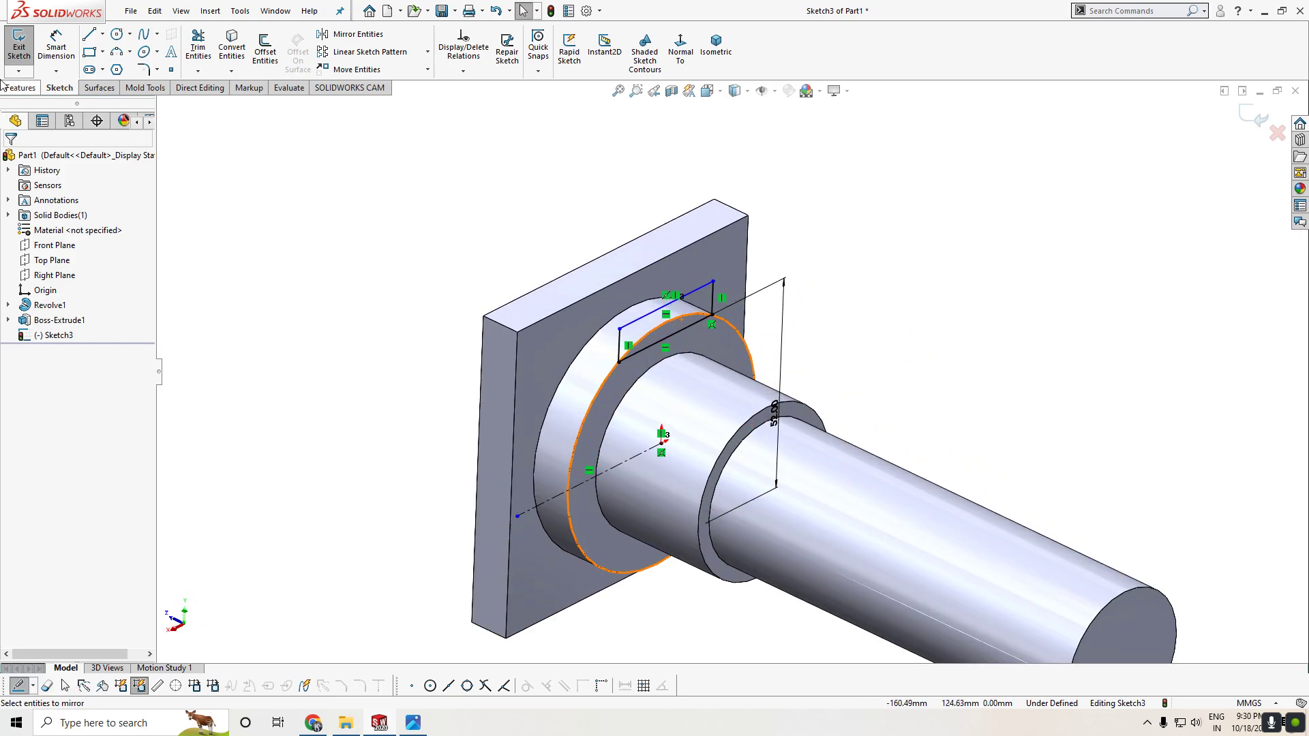
# Cut a flat across the collar top with an Extruded Cut from the rectangle sketch.
pyautogui.click(21, 88)
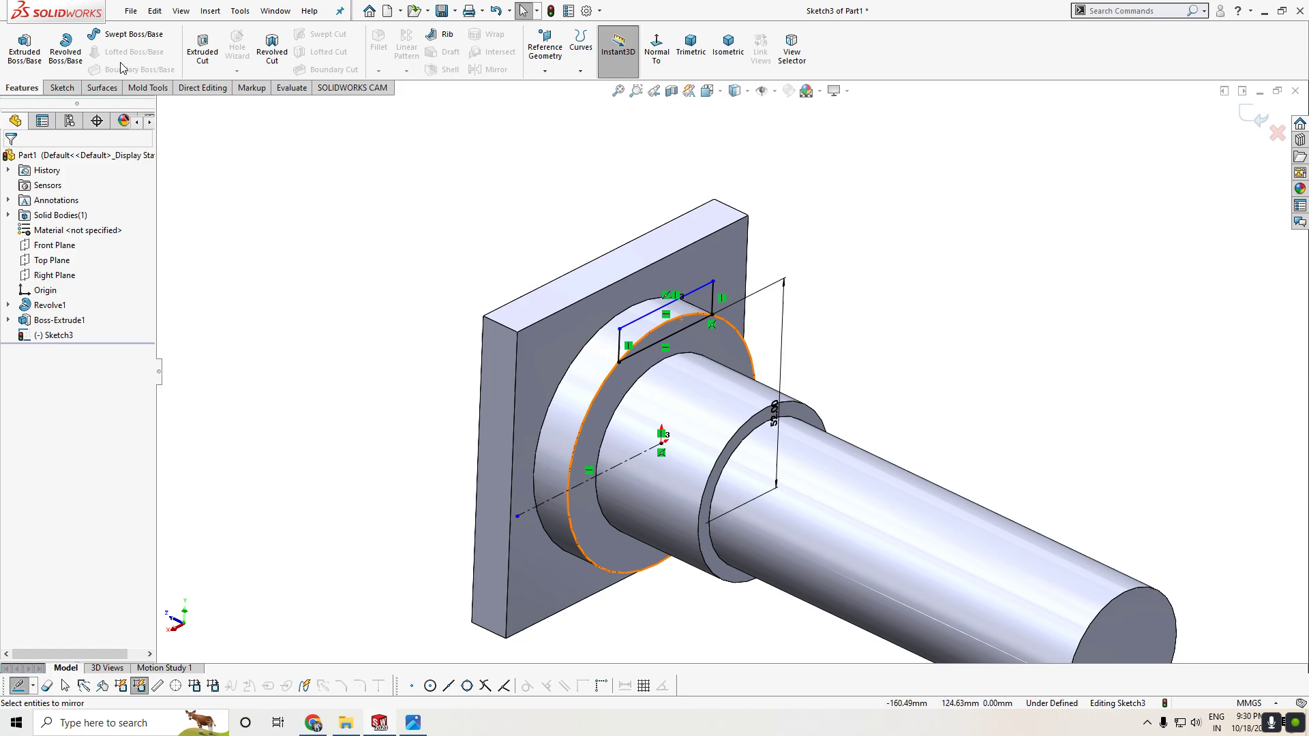
pyautogui.click(202, 49)
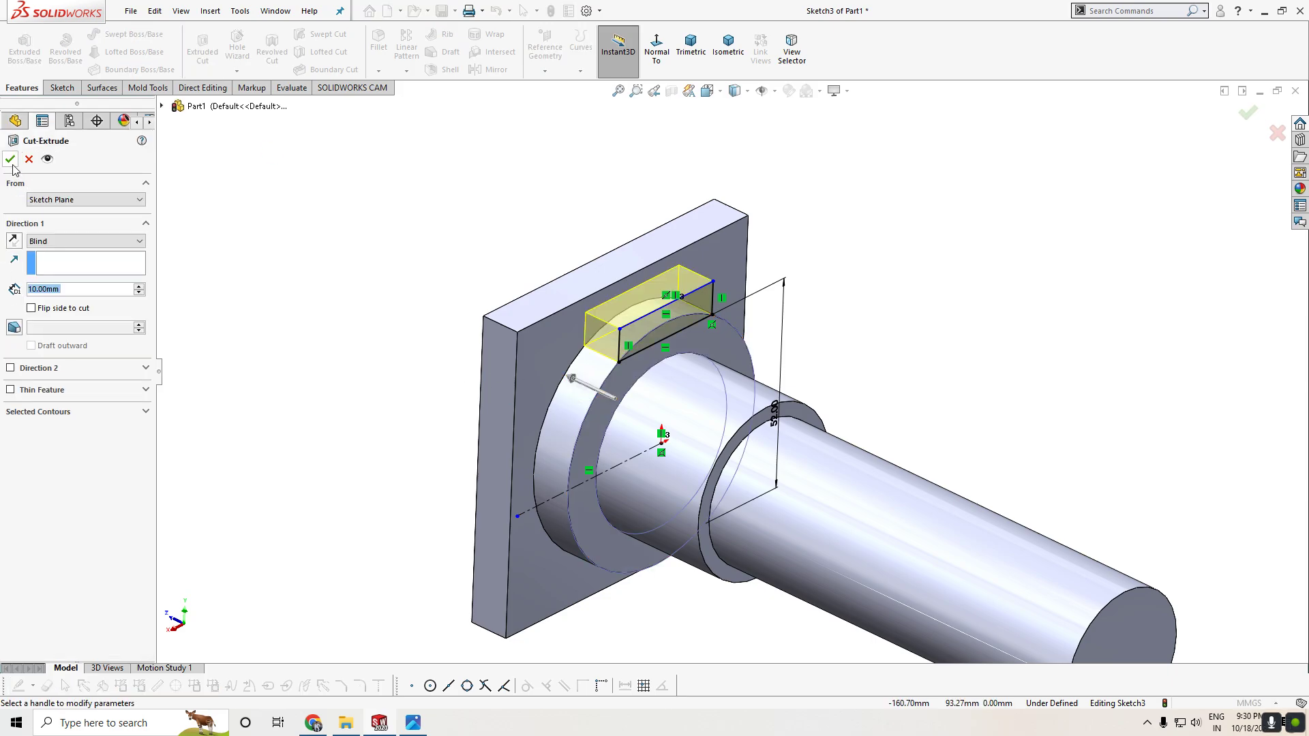
pyautogui.click(11, 160)
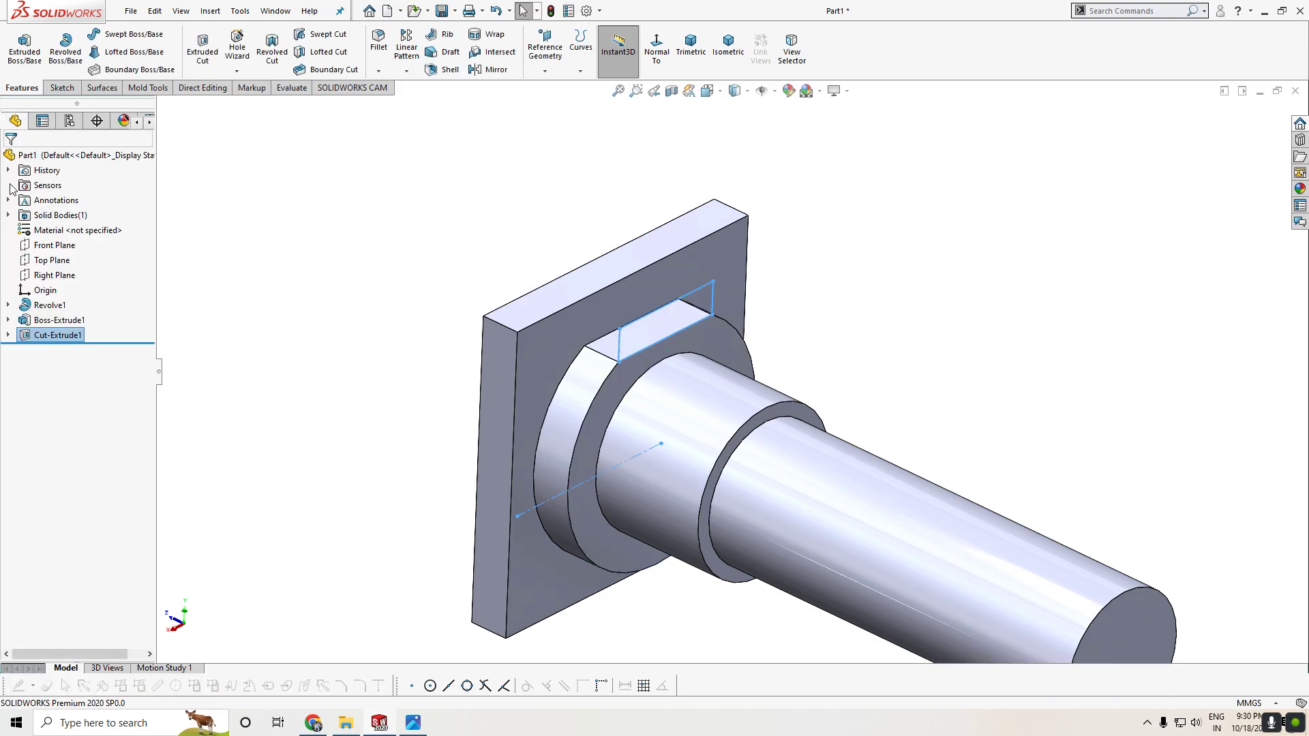
pyautogui.click(280, 223)
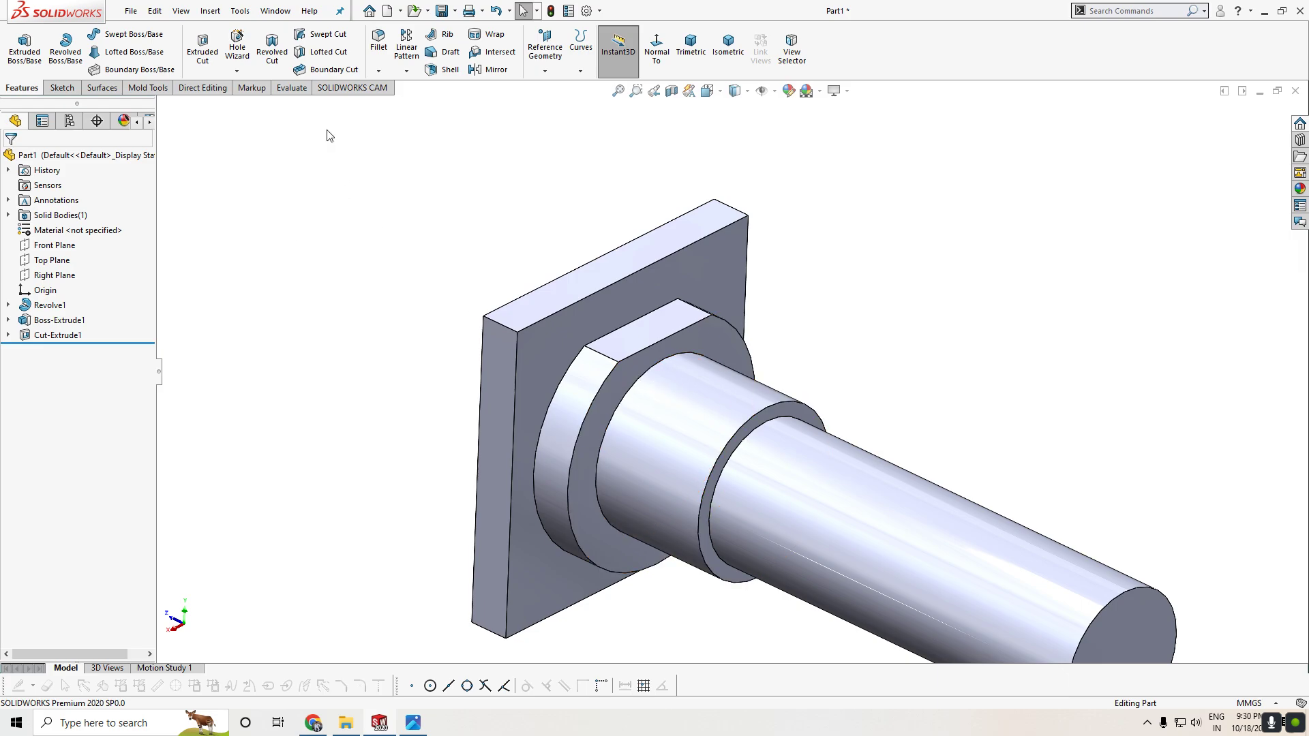
# Mirror Cut-Extrude1 about the Top Plane to create the matching underside flat.
pyautogui.click(54, 266)
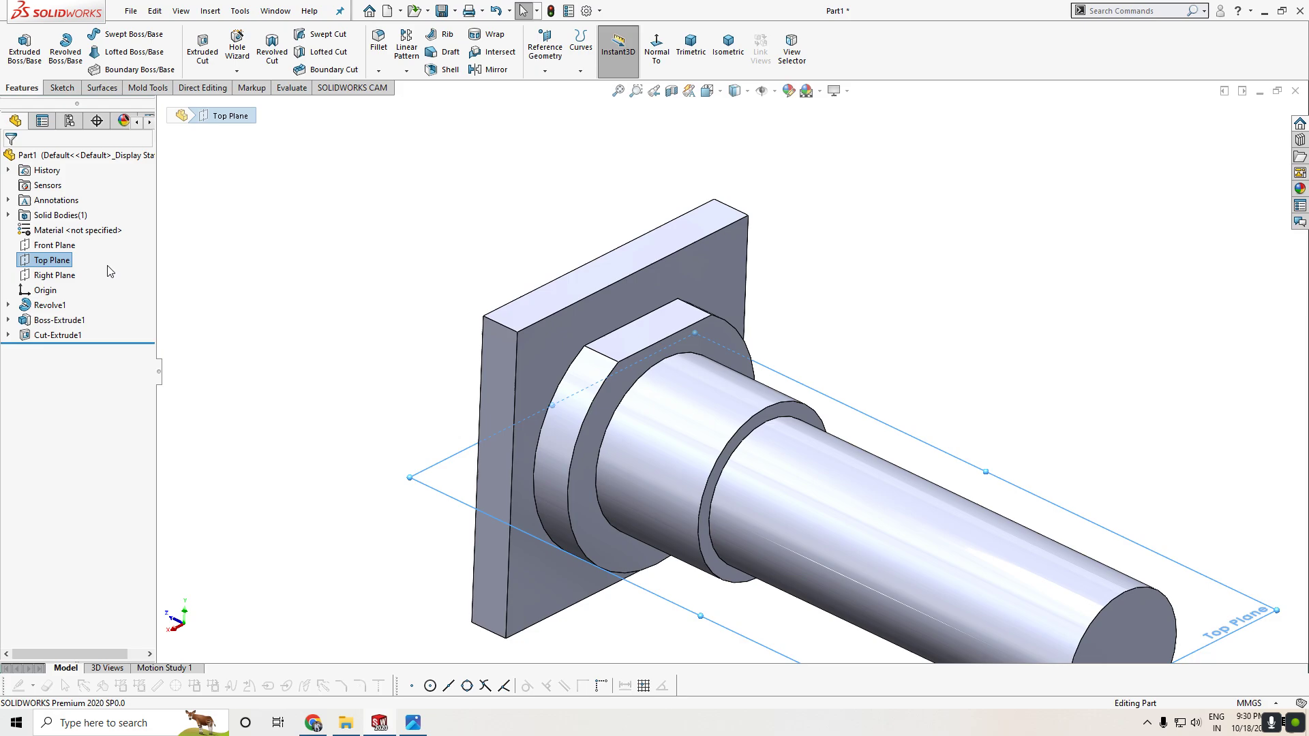
pyautogui.click(495, 70)
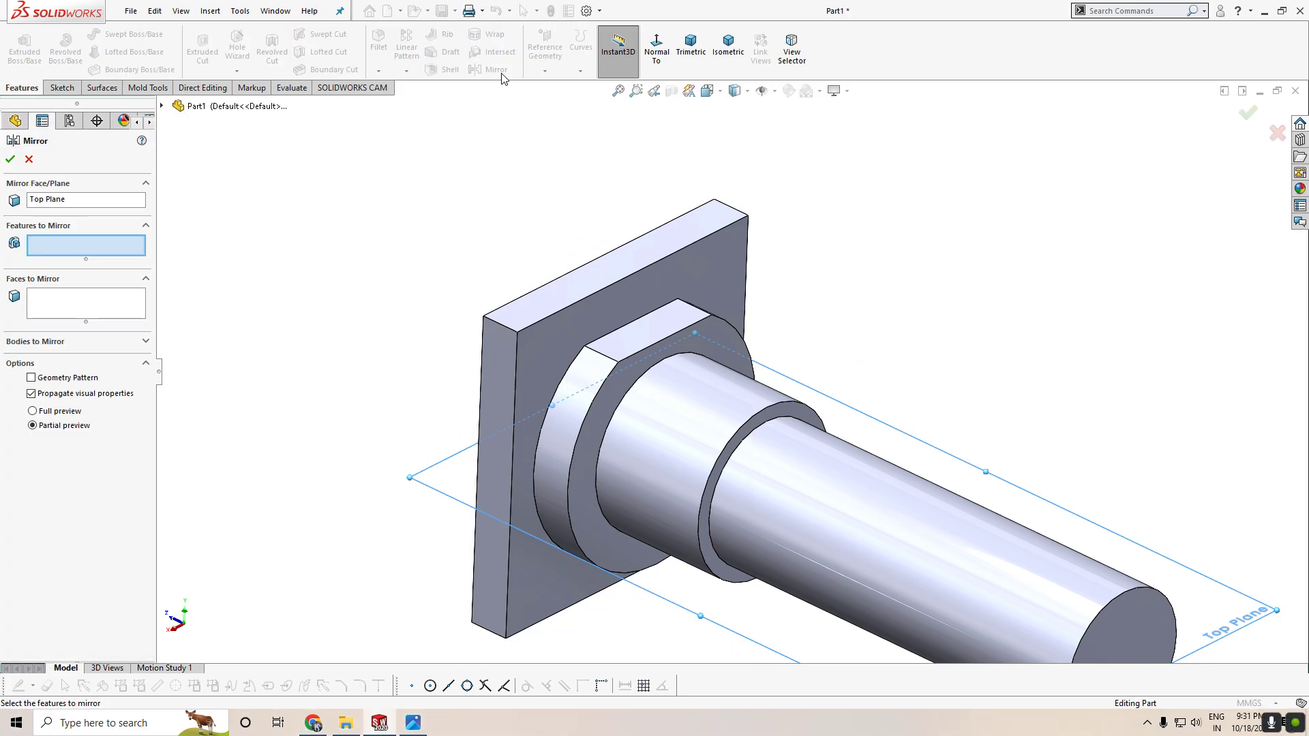
pyautogui.click(162, 107)
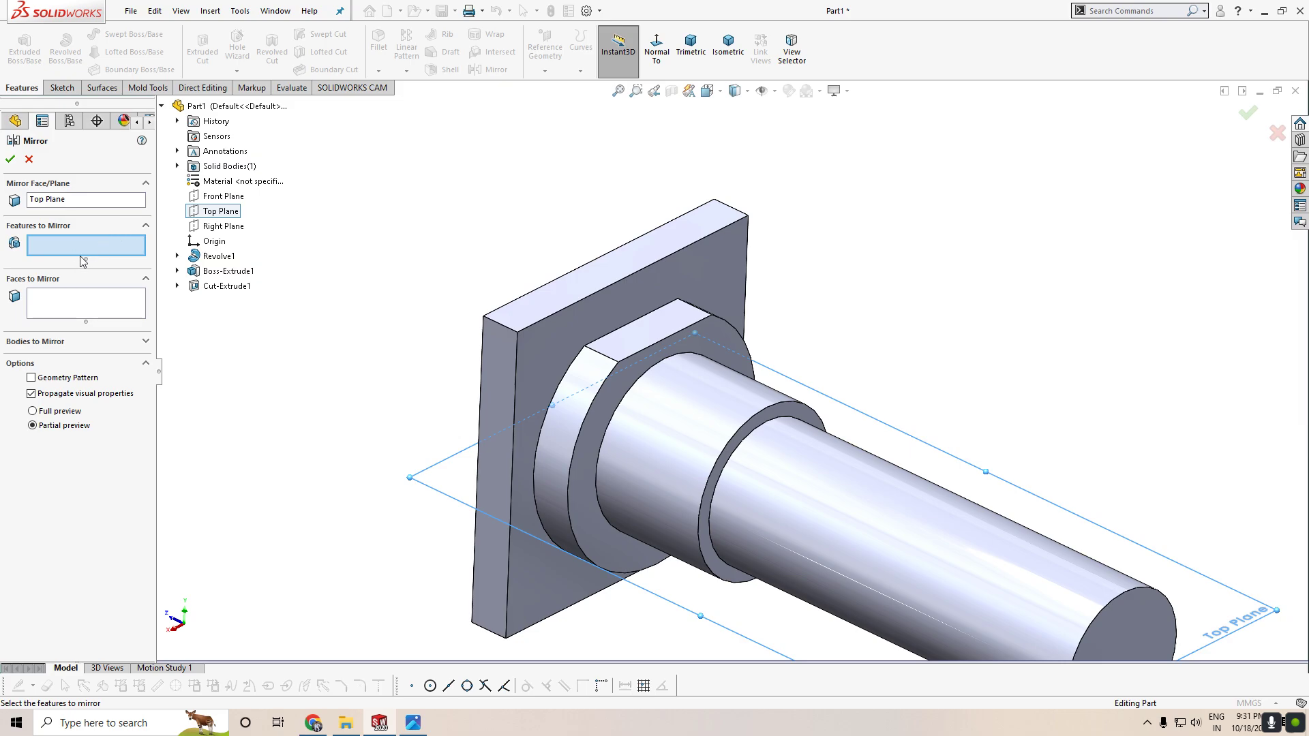
pyautogui.click(227, 287)
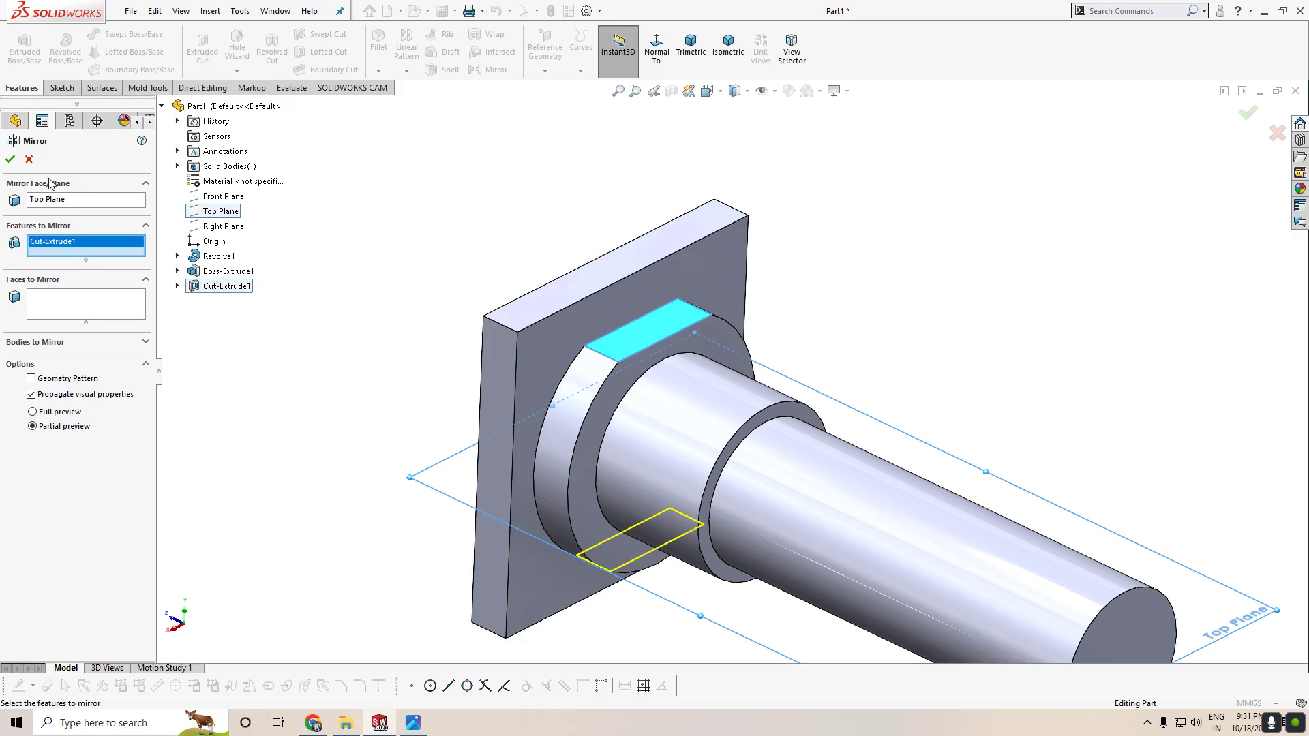
pyautogui.click(10, 159)
pyautogui.press('z')
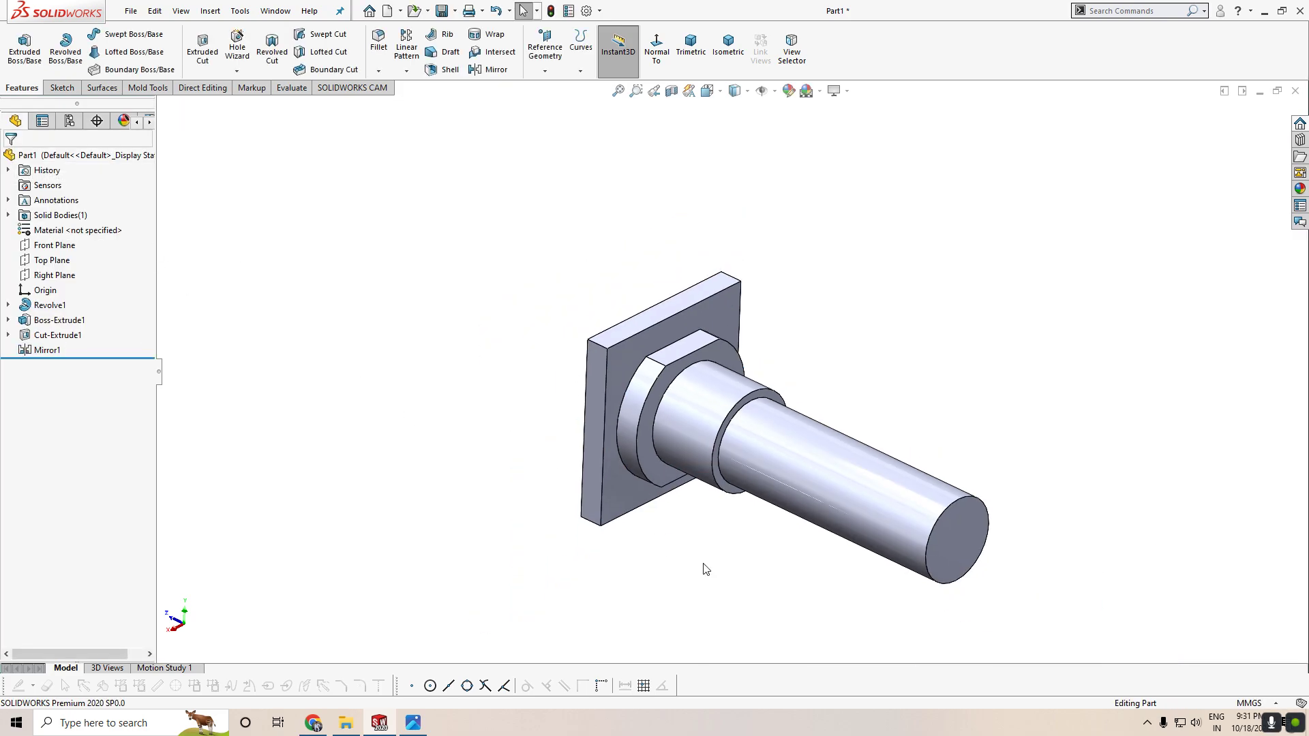
pyautogui.moveTo(707, 570)
pyautogui.mouseDown(button='middle')
pyautogui.moveTo(675, 362)
pyautogui.moveTo(692, 418)
pyautogui.moveTo(766, 517)
pyautogui.moveTo(939, 446)
pyautogui.mouseUp(button='middle')
# Start a sketch on the shaft's end face and draw a corner rectangle across it.
pyautogui.click(939, 446)
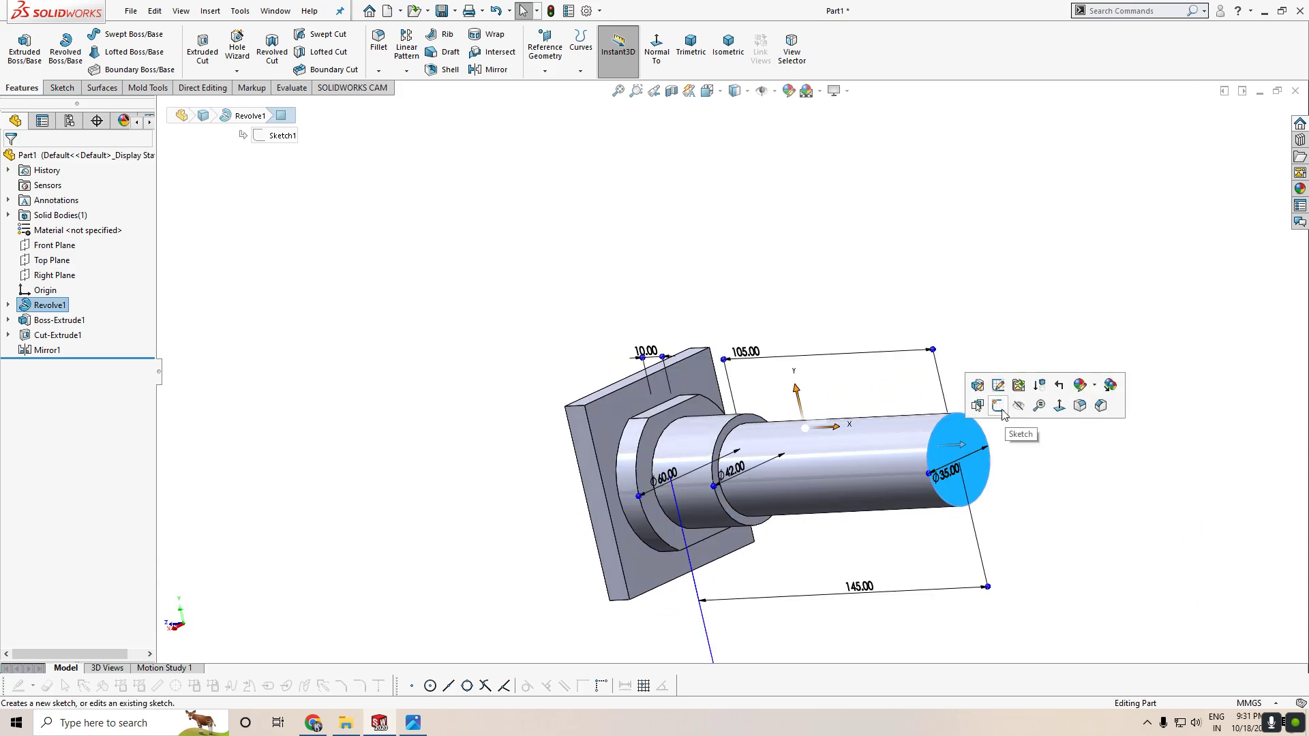
pyautogui.click(1000, 407)
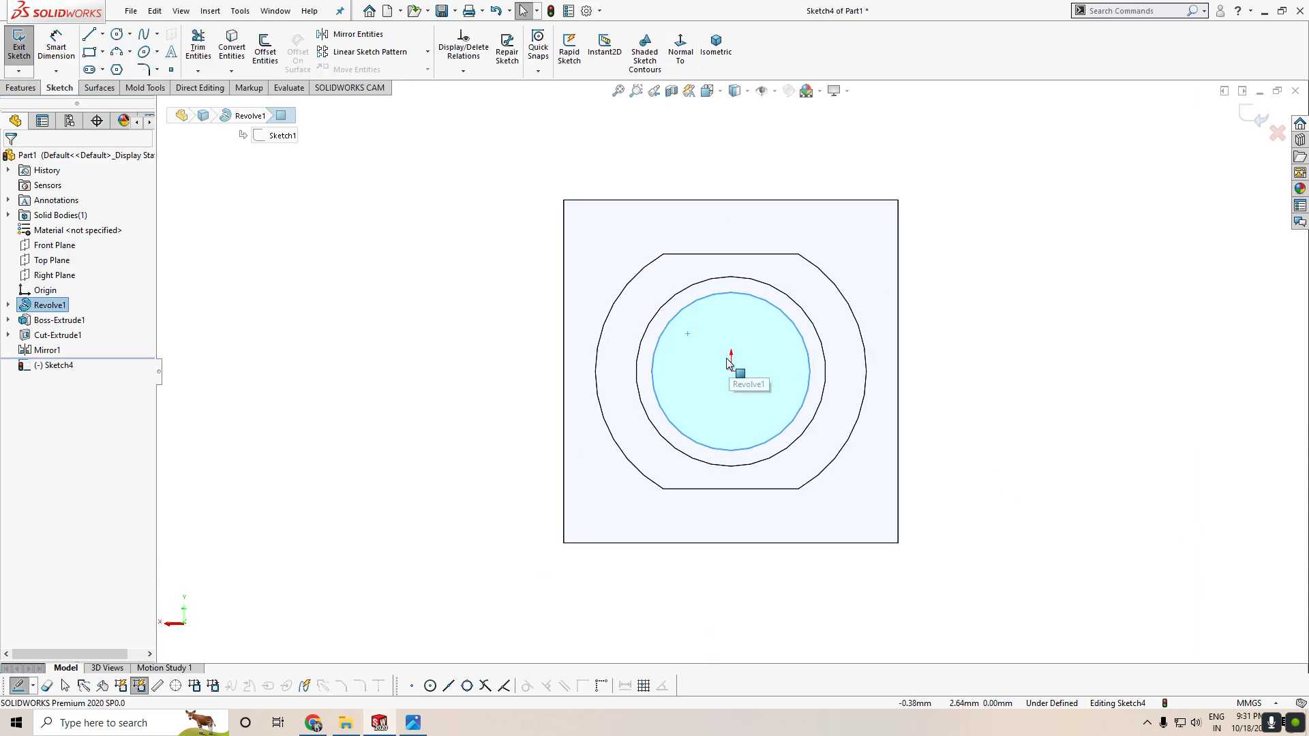
pyautogui.hotkey('alt', 'Tab')
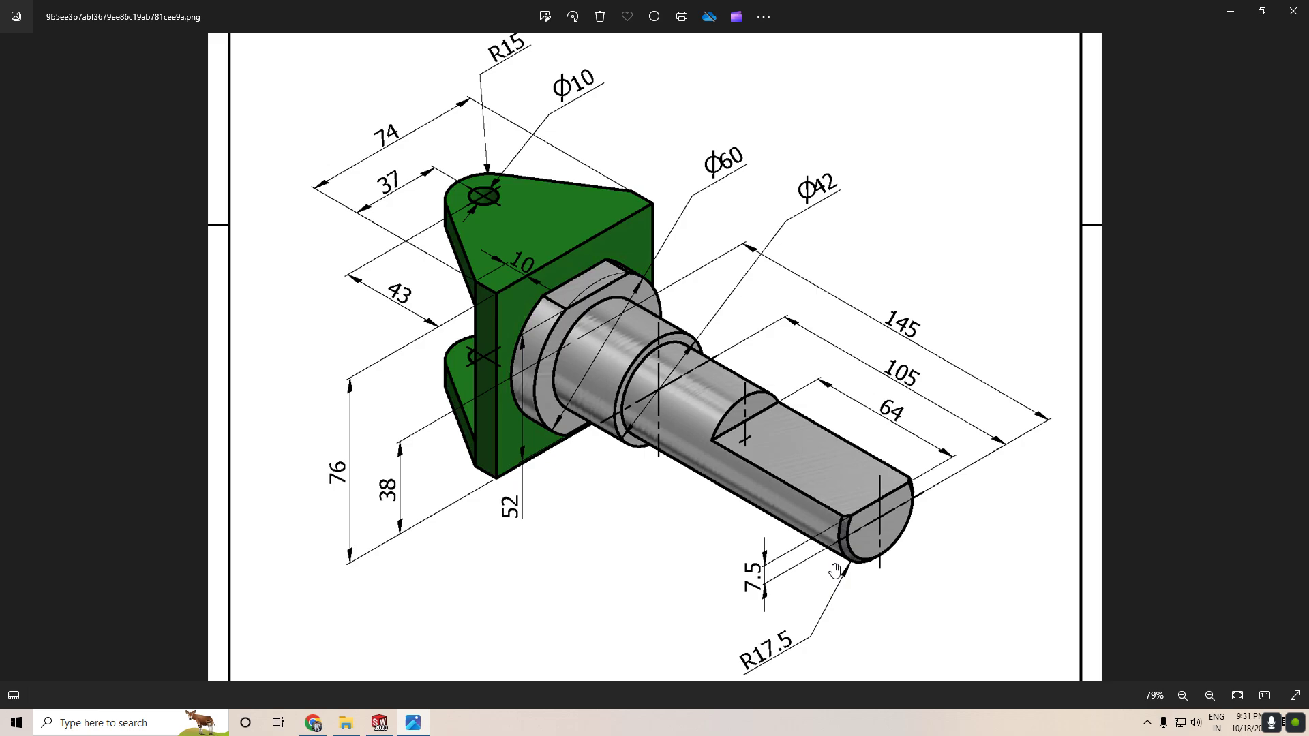
pyautogui.click(381, 724)
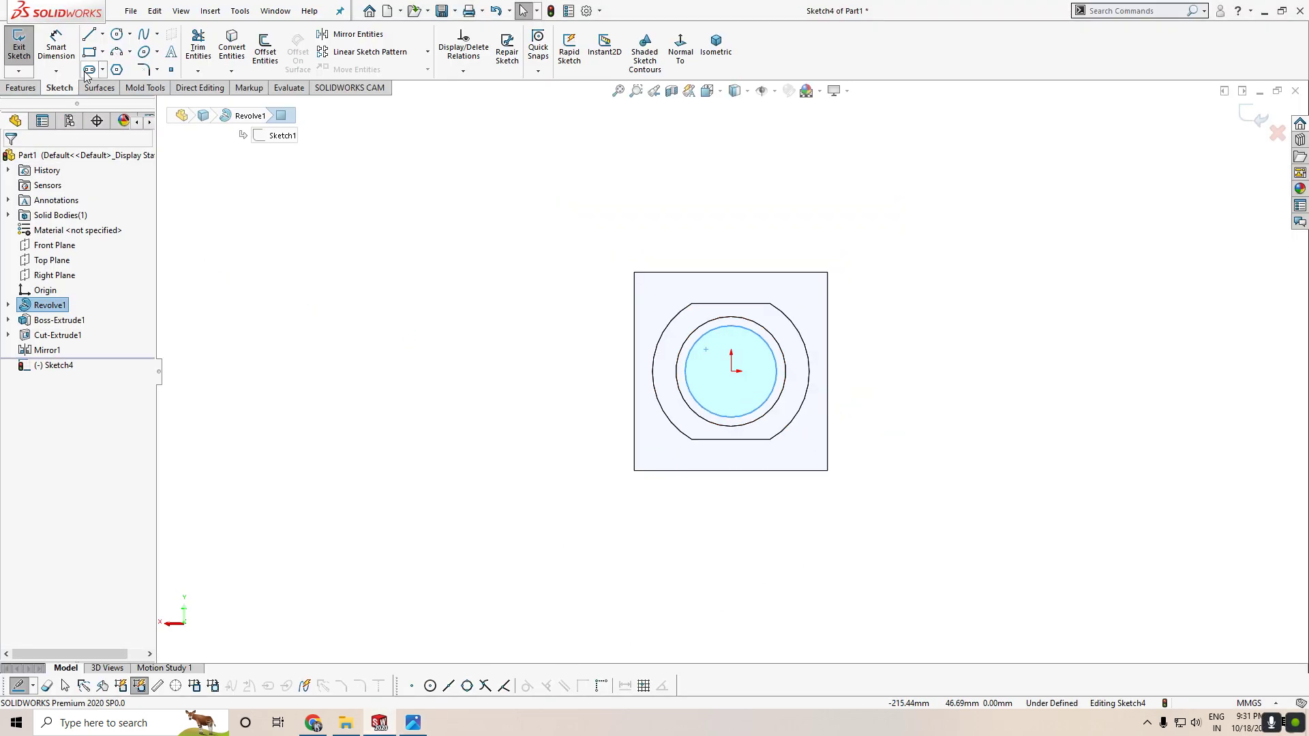
pyautogui.scroll(-3, 854, 400)
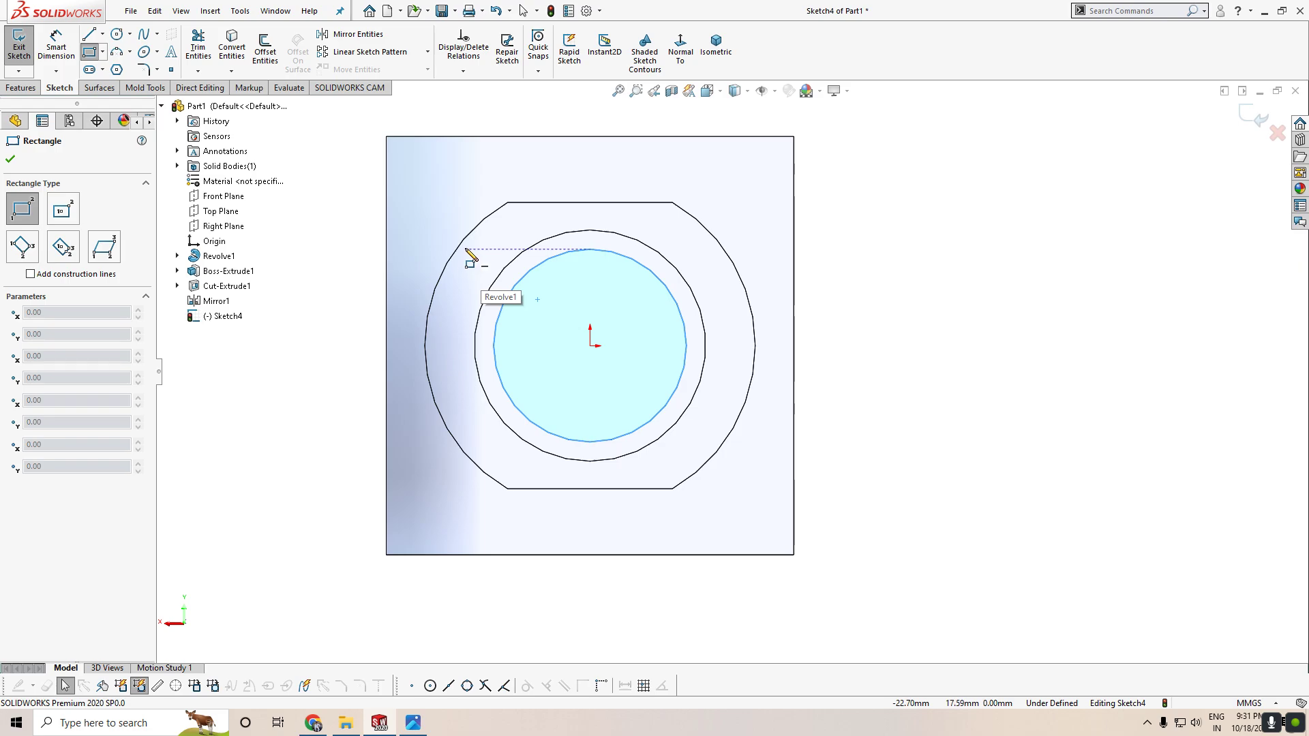
pyautogui.click(466, 244)
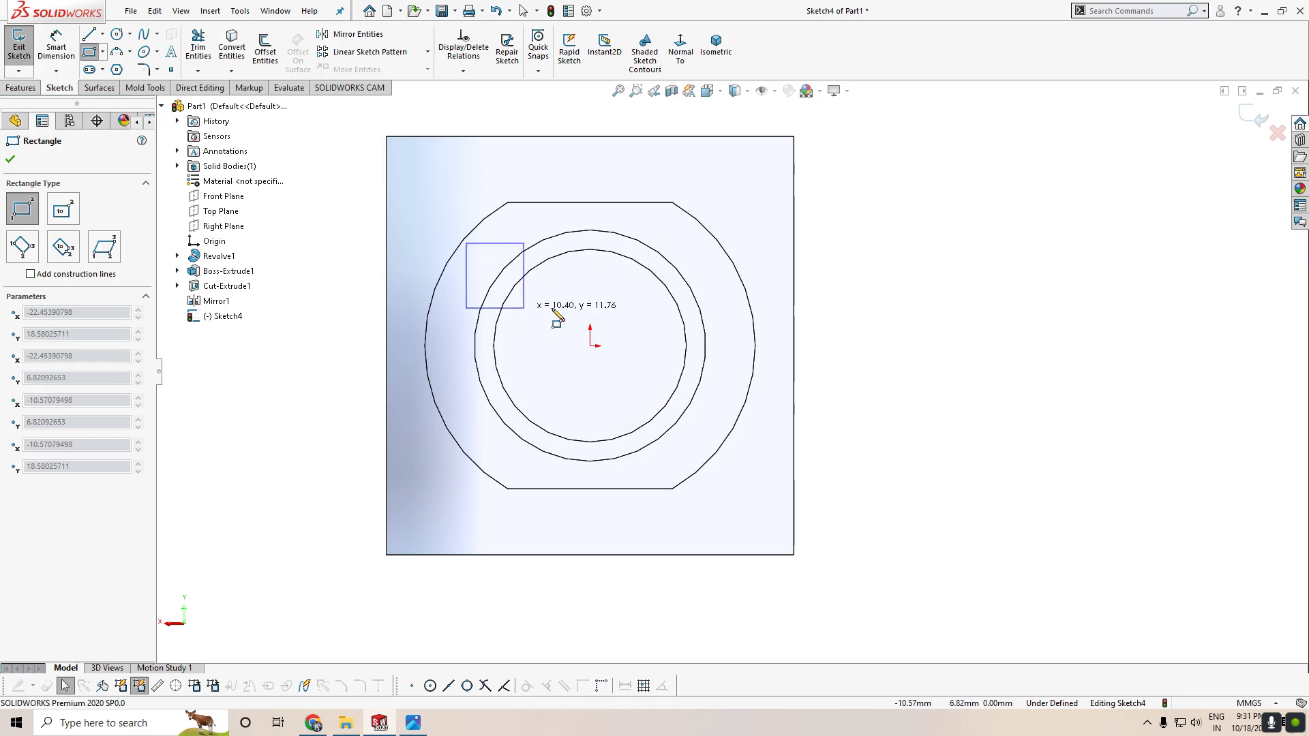
pyautogui.click(741, 324)
# Dimension the rectangle's bottom edge 7.5 mm from the origin.
pyautogui.moveTo(955, 418); pyautogui.dragTo(963, 355, button='right')
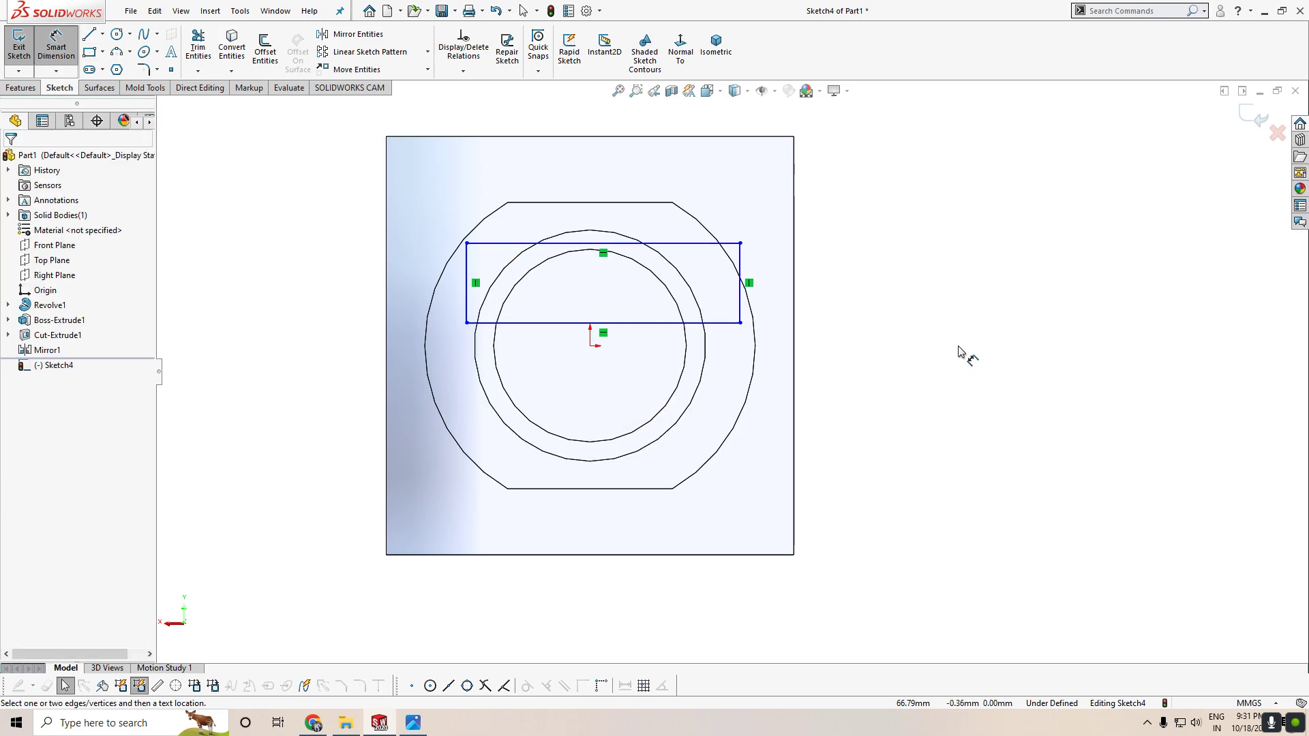
pyautogui.click(630, 324)
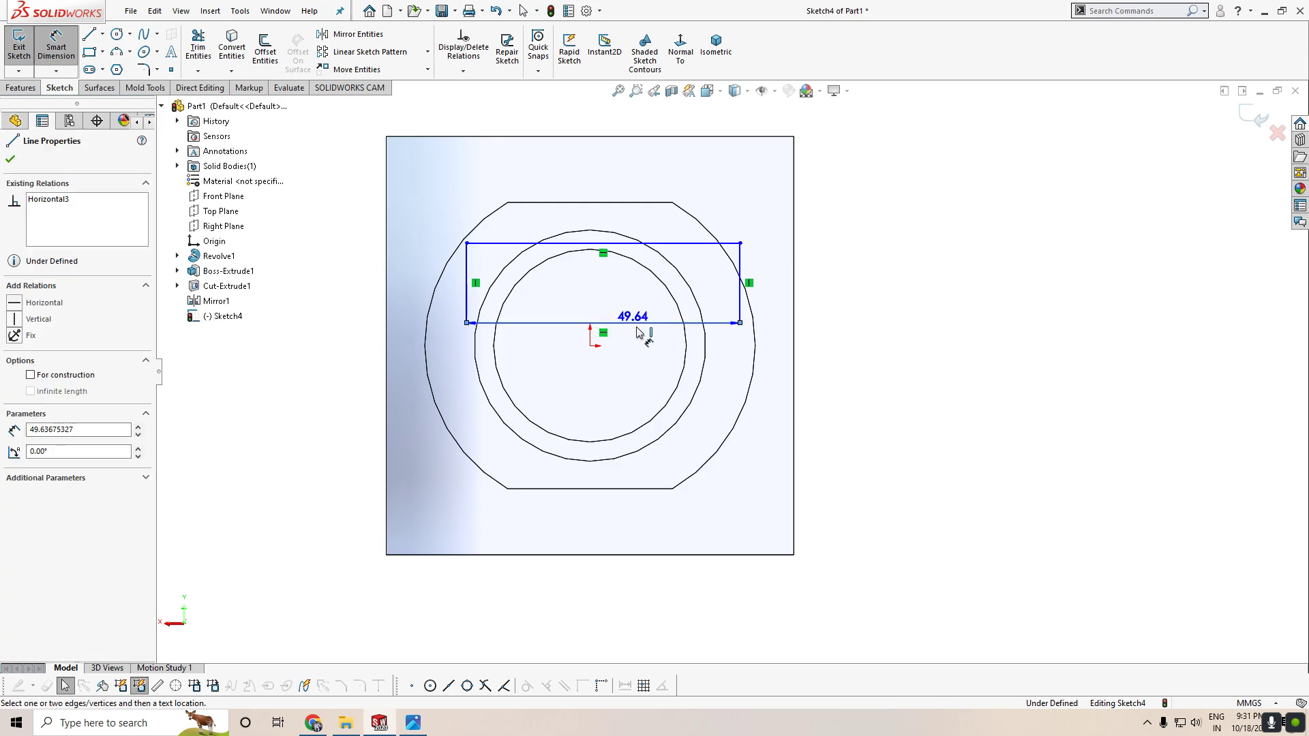
pyautogui.click(591, 346)
pyautogui.click(852, 345)
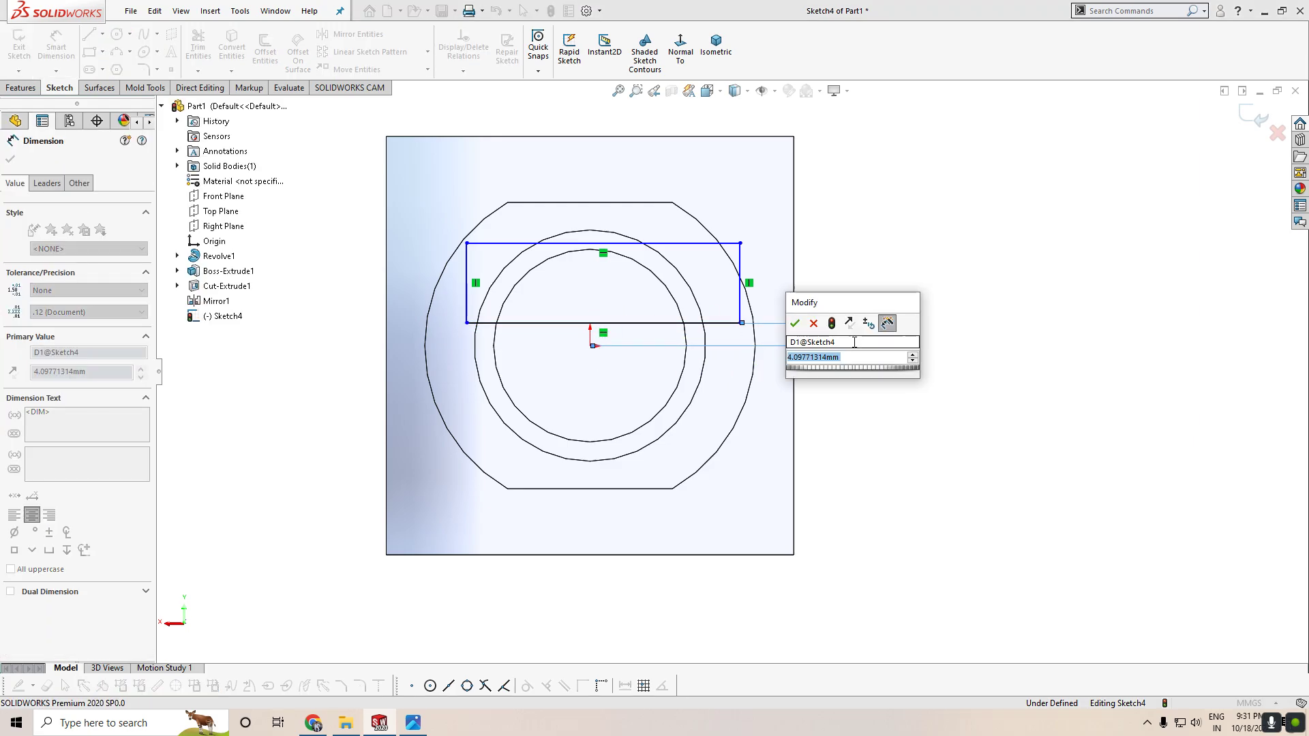
pyautogui.write('7.5')
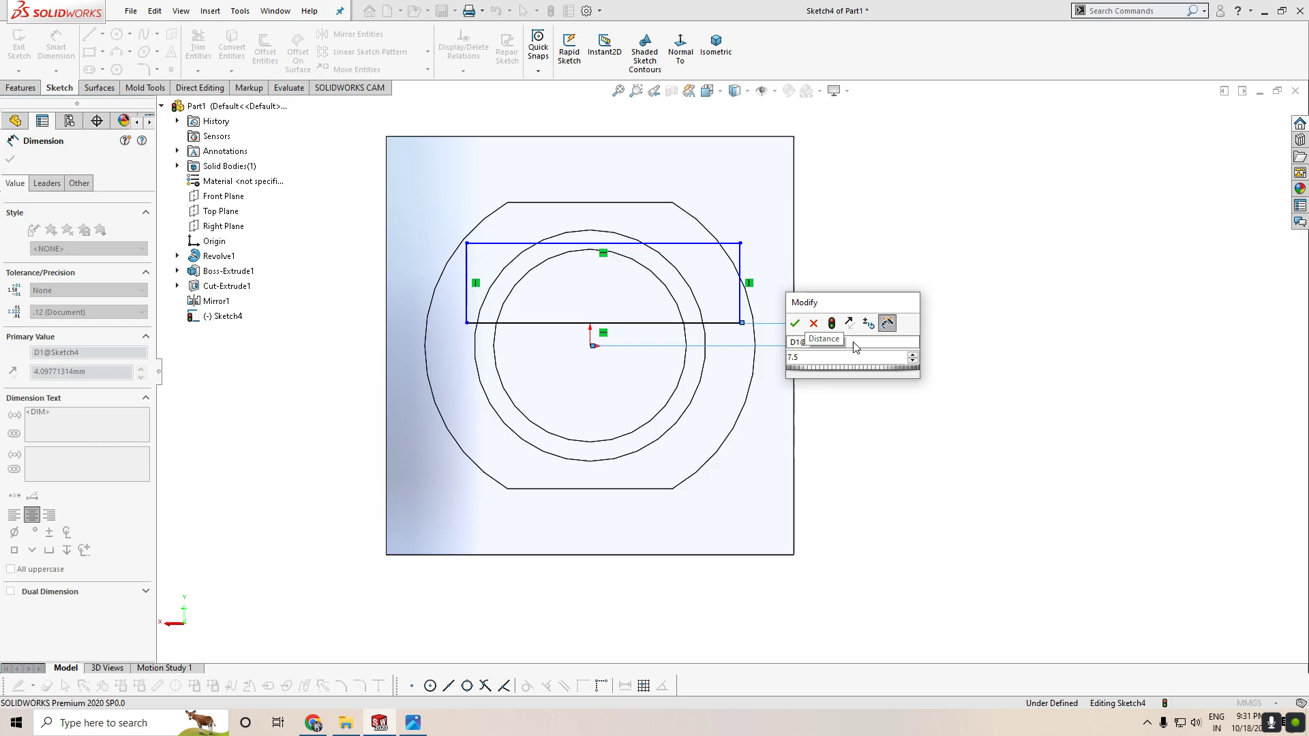
pyautogui.press('Return')
pyautogui.press('Escape')
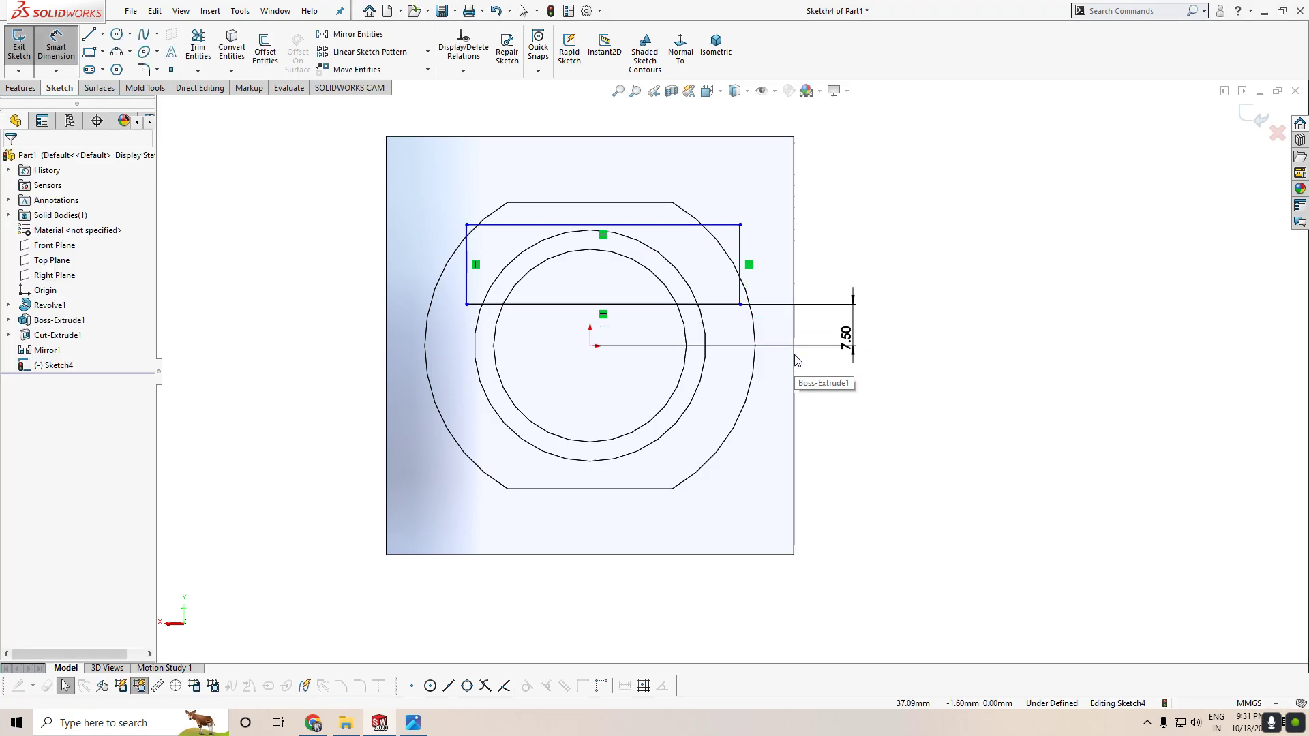
# Centre the rectangle by making its top-edge midpoint vertical with the origin.
pyautogui.click(603, 225)
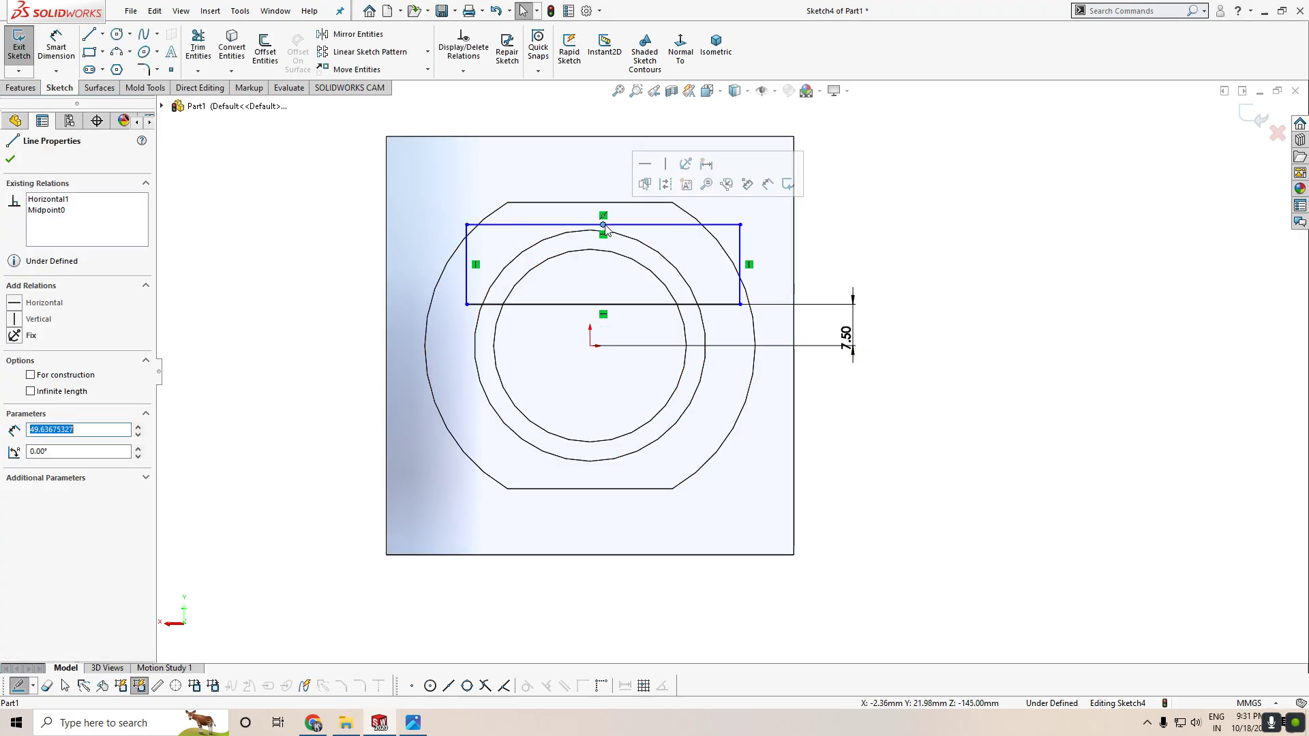
pyautogui.keyDown('ctrl'); pyautogui.click(591, 347); pyautogui.keyUp('ctrl')
pyautogui.click(38, 396)
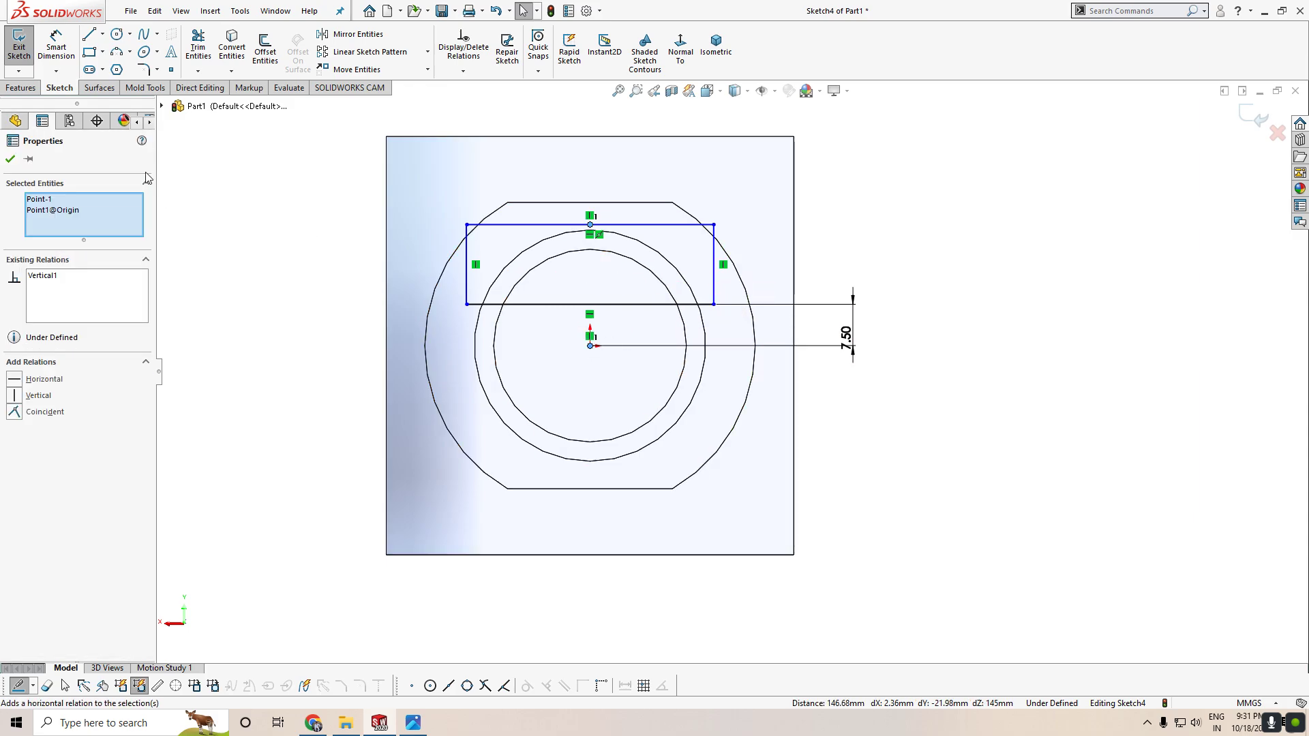
pyautogui.click(15, 159)
pyautogui.moveTo(952, 352)
pyautogui.mouseDown(button='middle')
pyautogui.moveTo(942, 331)
pyautogui.moveTo(951, 357)
pyautogui.moveTo(932, 365)
pyautogui.mouseUp(button='middle')
pyautogui.moveTo(942, 314)
pyautogui.mouseDown(button='middle')
pyautogui.moveTo(709, 520)
pyautogui.moveTo(740, 536)
pyautogui.mouseUp(button='middle')
# Extruded Cut the end-face rectangle 64 mm Blind, then view the part isometrically.
pyautogui.click(22, 88)
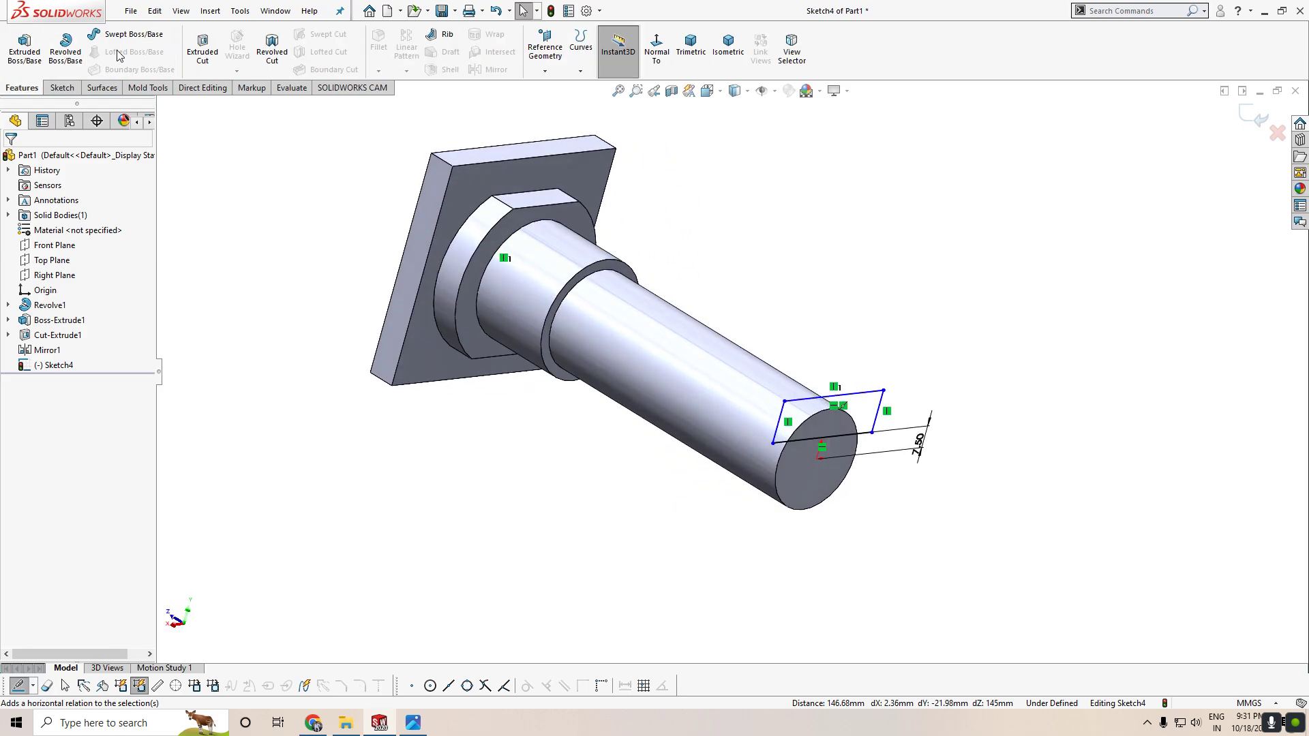
pyautogui.click(201, 68)
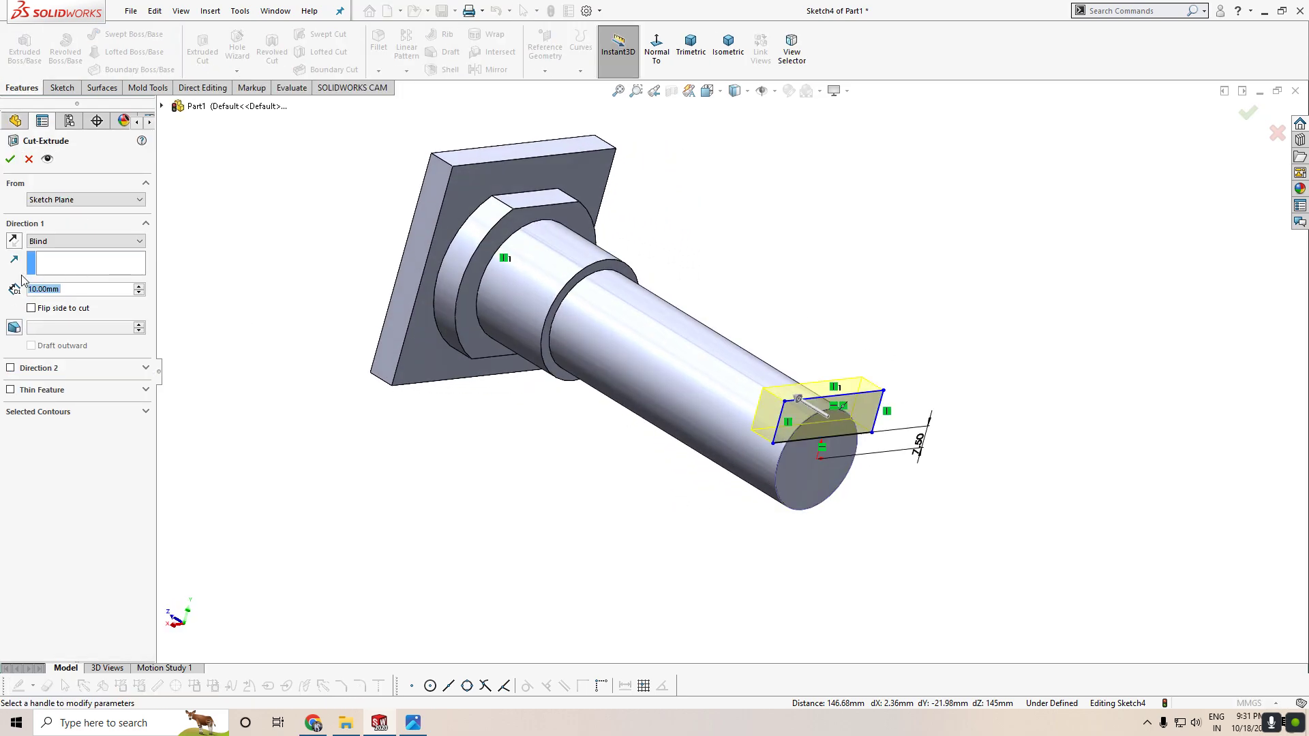
pyautogui.write('64')
pyautogui.press('Return')
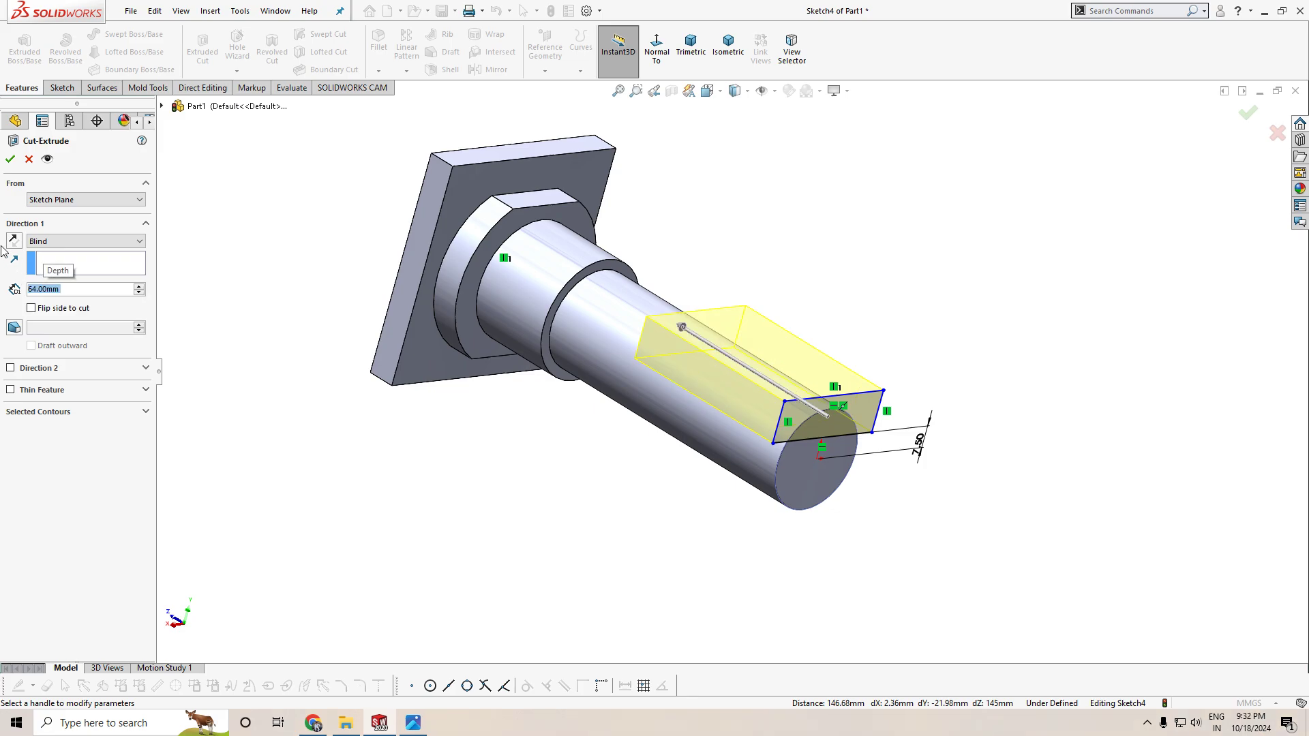
pyautogui.click(11, 158)
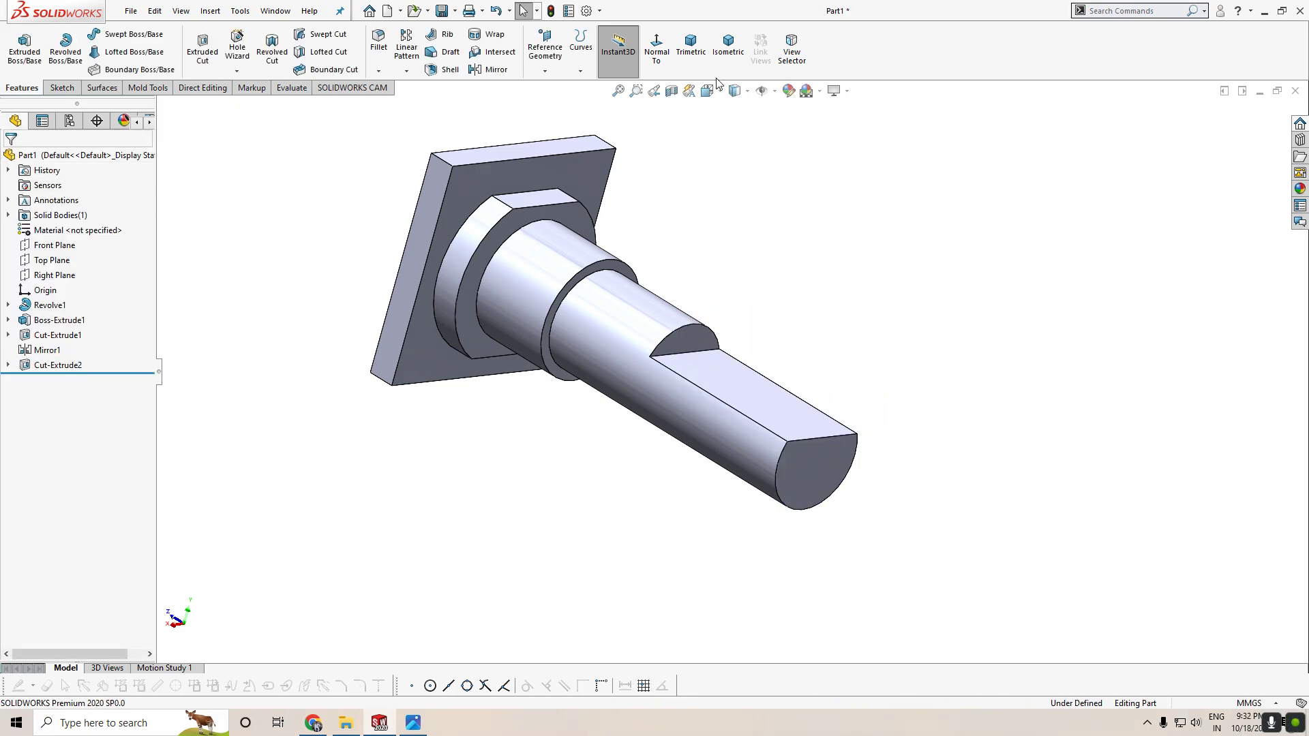
pyautogui.click(728, 45)
pyautogui.moveTo(979, 453)
pyautogui.mouseDown(button='middle')
pyautogui.moveTo(968, 491)
pyautogui.moveTo(857, 464)
pyautogui.moveTo(844, 529)
pyautogui.moveTo(857, 530)
pyautogui.mouseUp(button='middle')
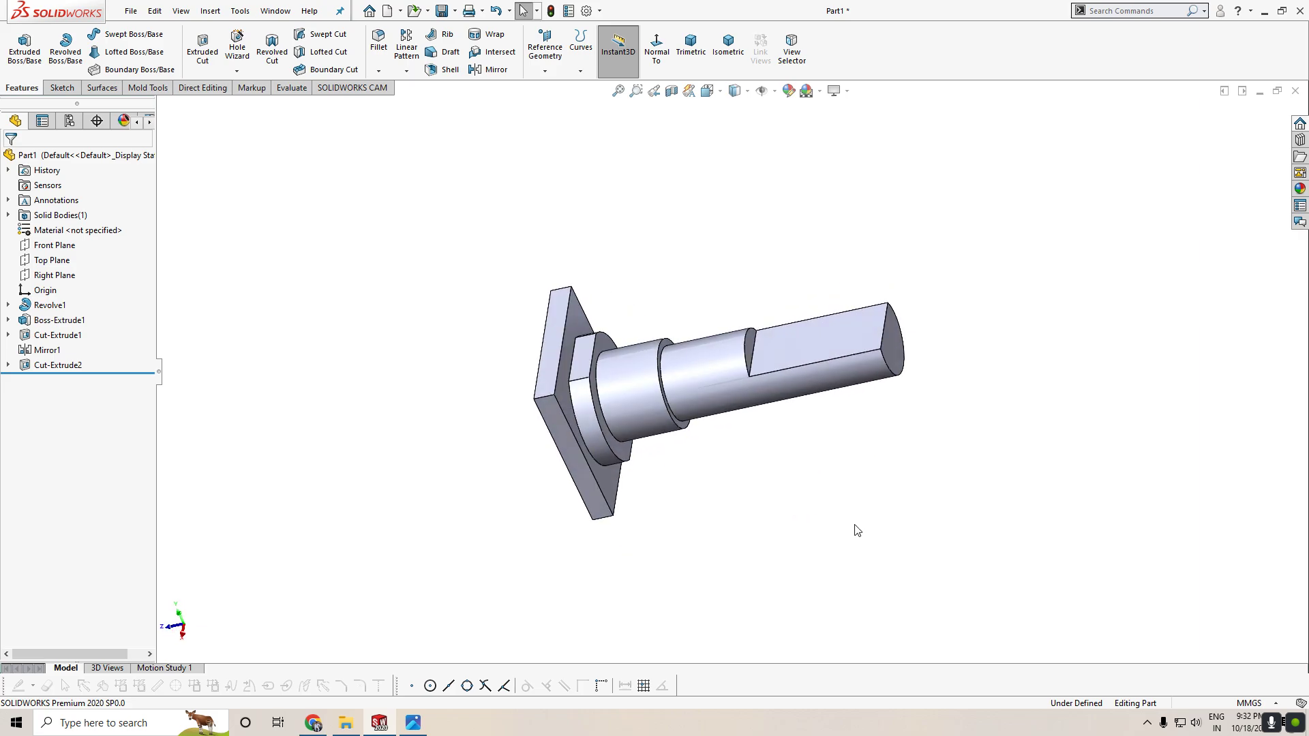
pyautogui.click(414, 722)
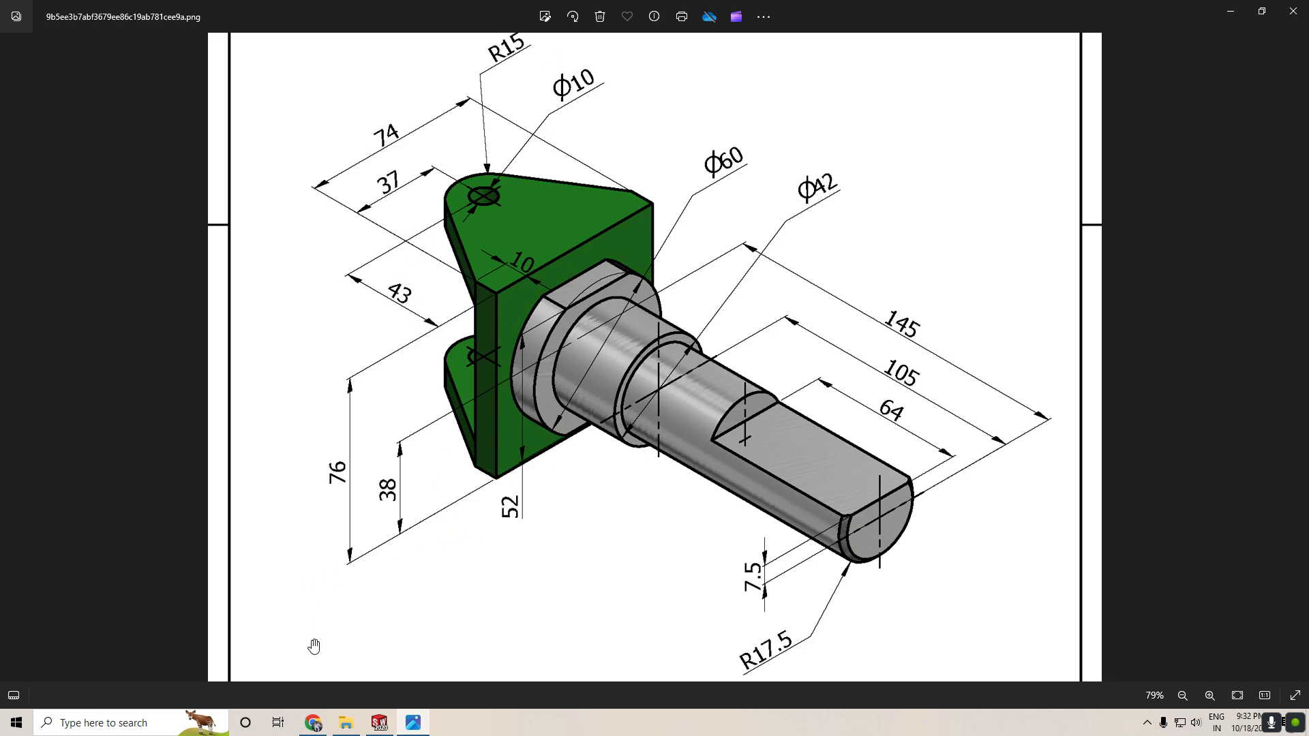
# Start a new sketch on the Top Plane, viewed straight down.
pyautogui.click(386, 727)
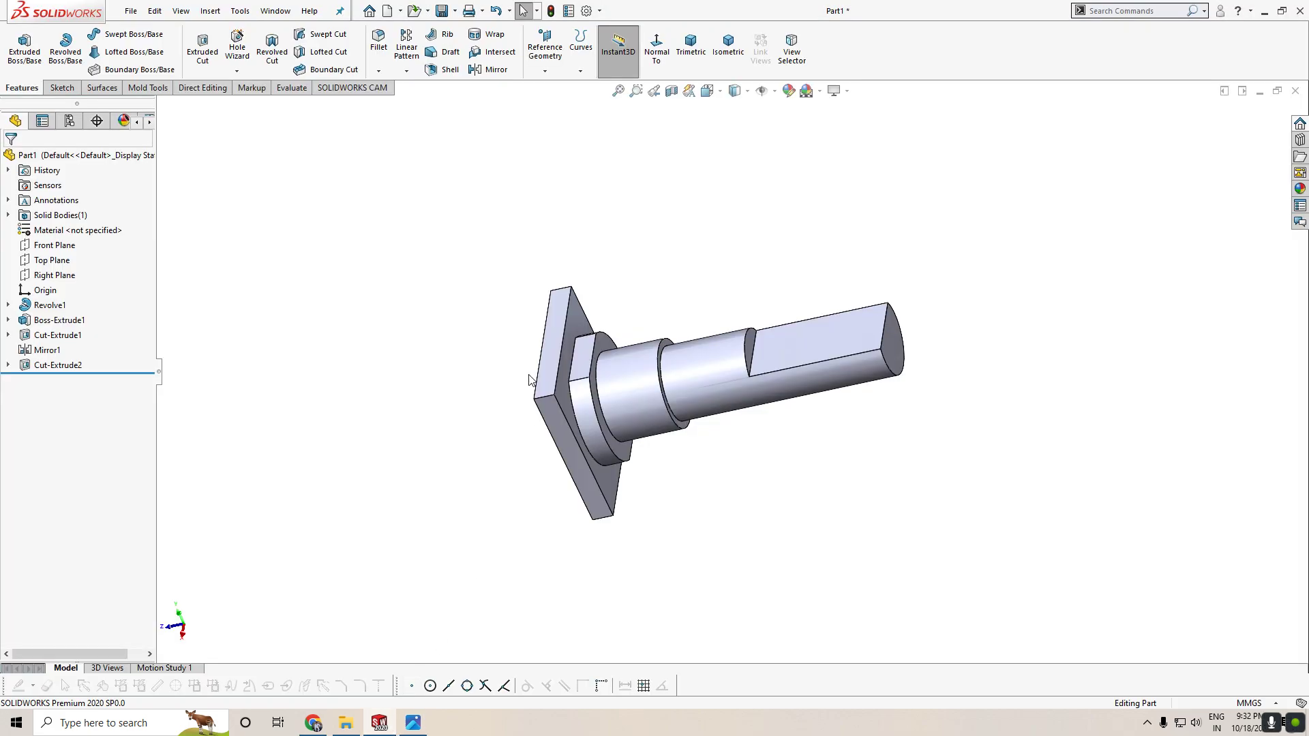
pyautogui.moveTo(508, 457)
pyautogui.mouseDown(button='middle')
pyautogui.moveTo(585, 417)
pyautogui.moveTo(526, 357)
pyautogui.moveTo(689, 473)
pyautogui.moveTo(730, 467)
pyautogui.mouseUp(button='middle')
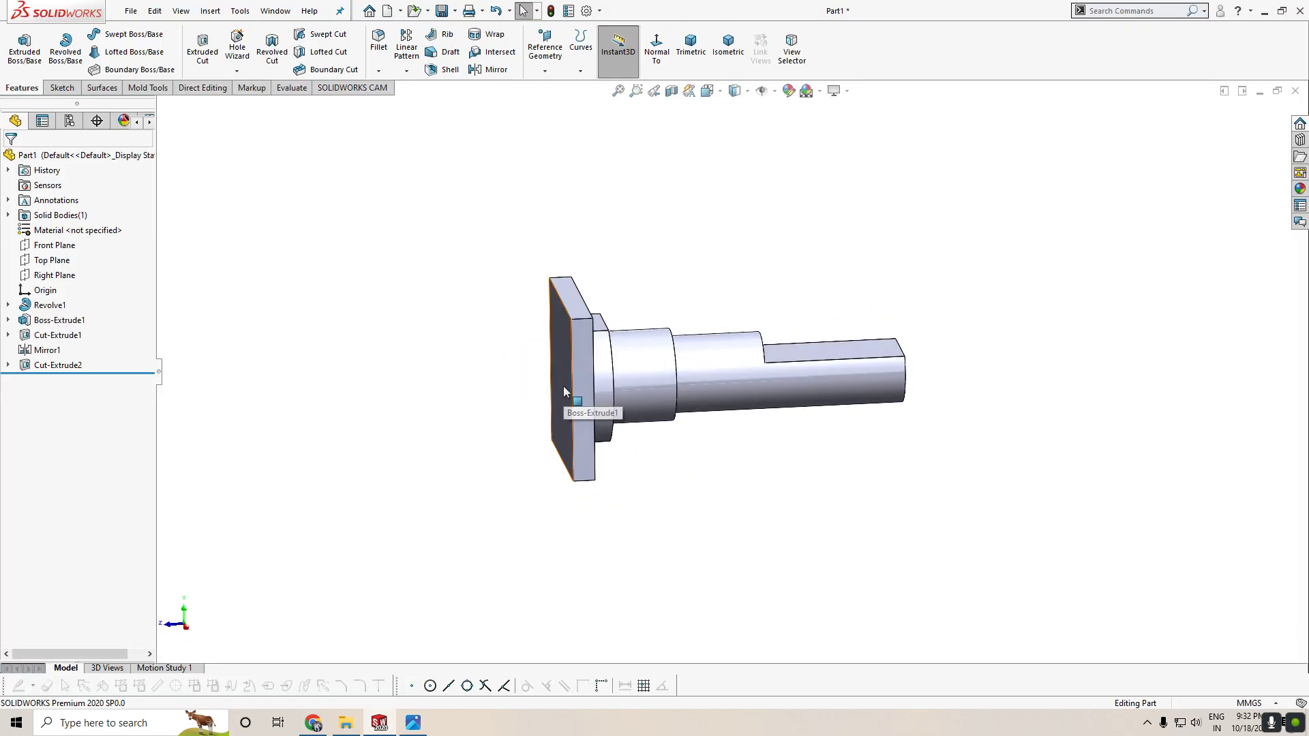
pyautogui.click(37, 262)
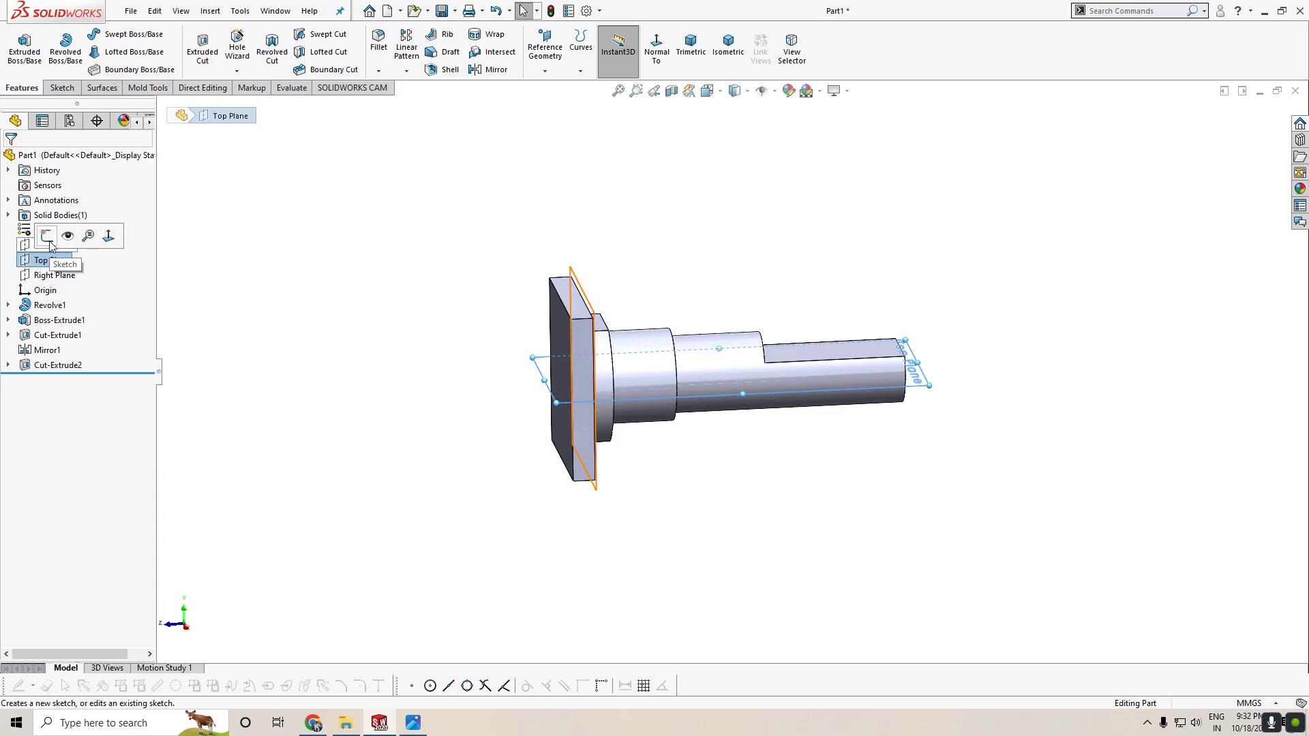
pyautogui.click(47, 236)
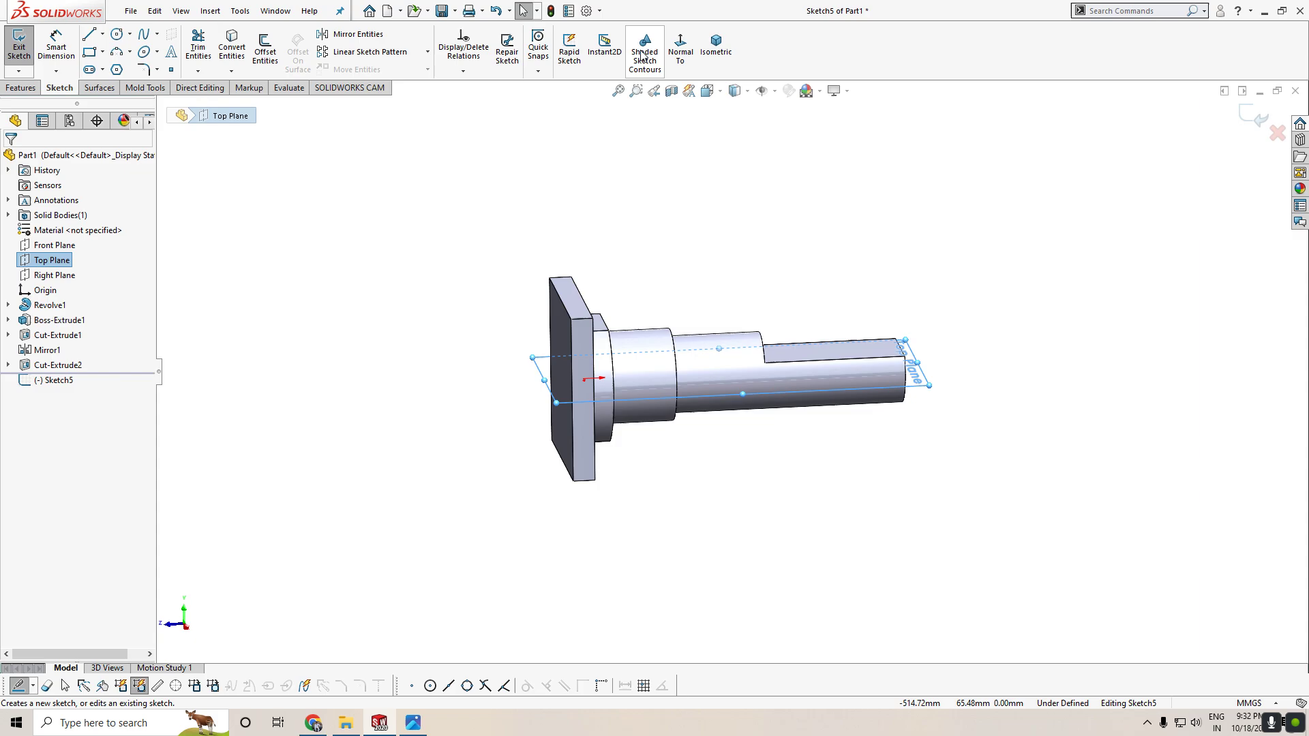
pyautogui.click(680, 48)
pyautogui.scroll(-3, 771, 566)
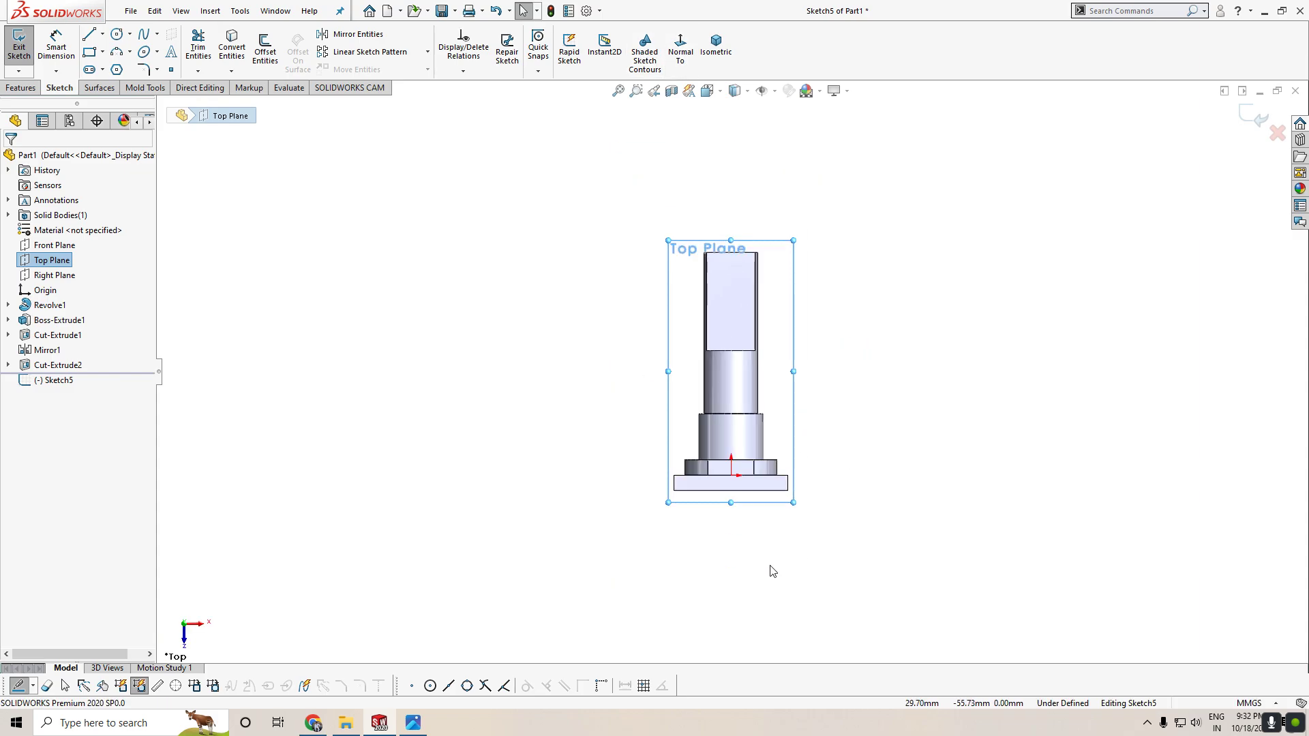
pyautogui.scroll(2, 751, 545)
pyautogui.scroll(2, 710, 457)
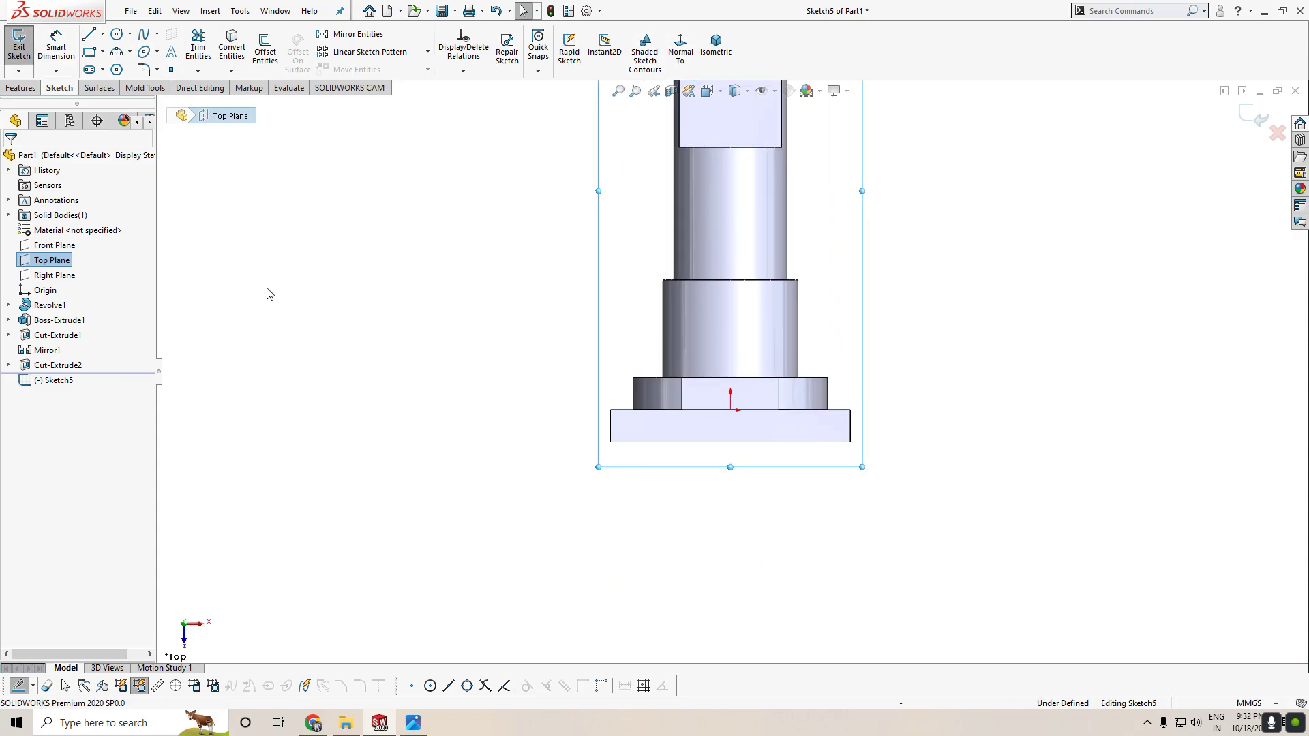
# Draw a vertical centreline from the origin down below the part.
pyautogui.moveTo(431, 524)
pyautogui.mouseDown(button='right')
pyautogui.moveTo(428, 484)
pyautogui.moveTo(376, 554)
pyautogui.mouseUp(button='right')
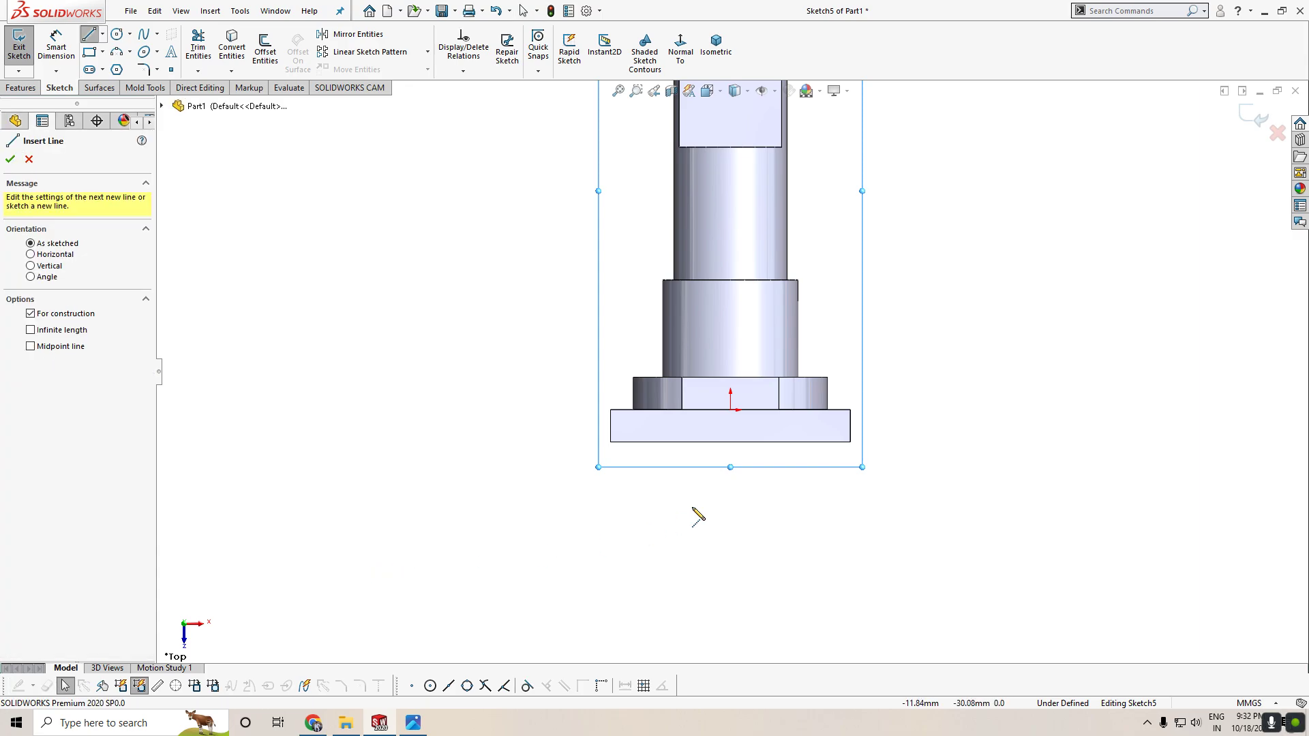
pyautogui.click(731, 409)
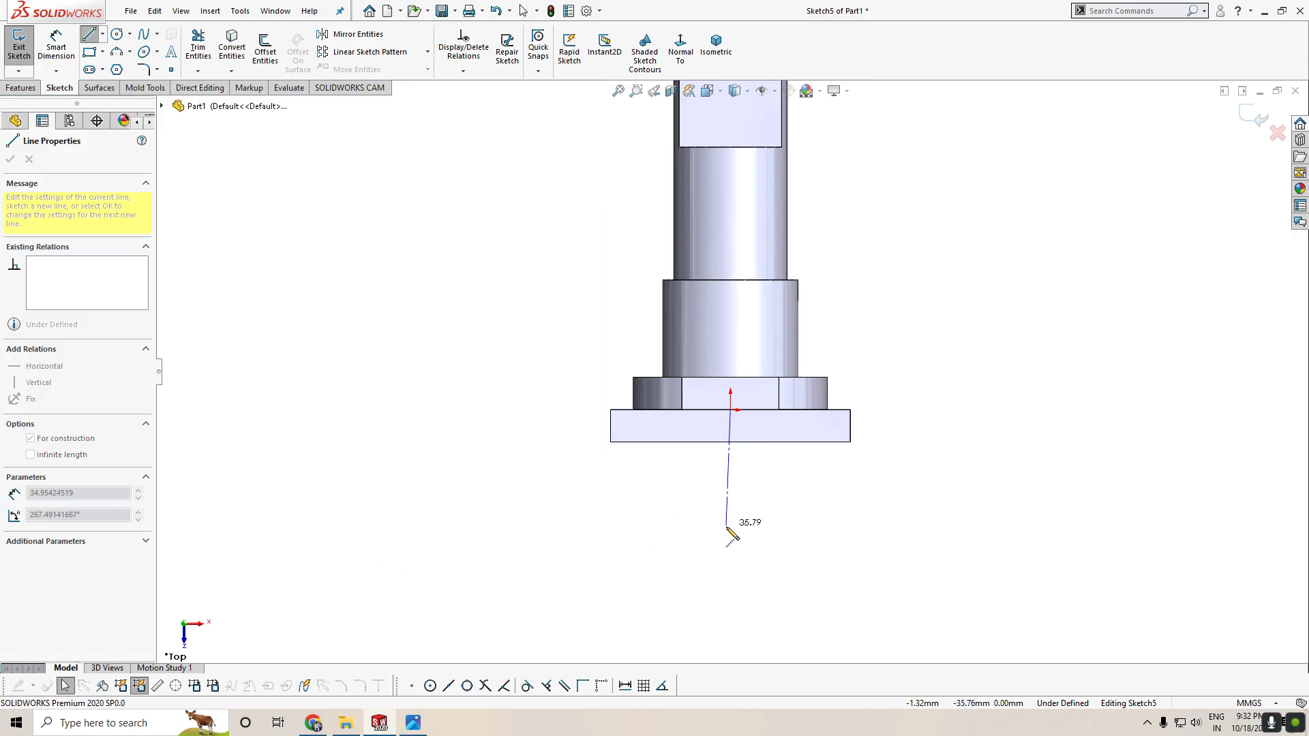
pyautogui.click(730, 581)
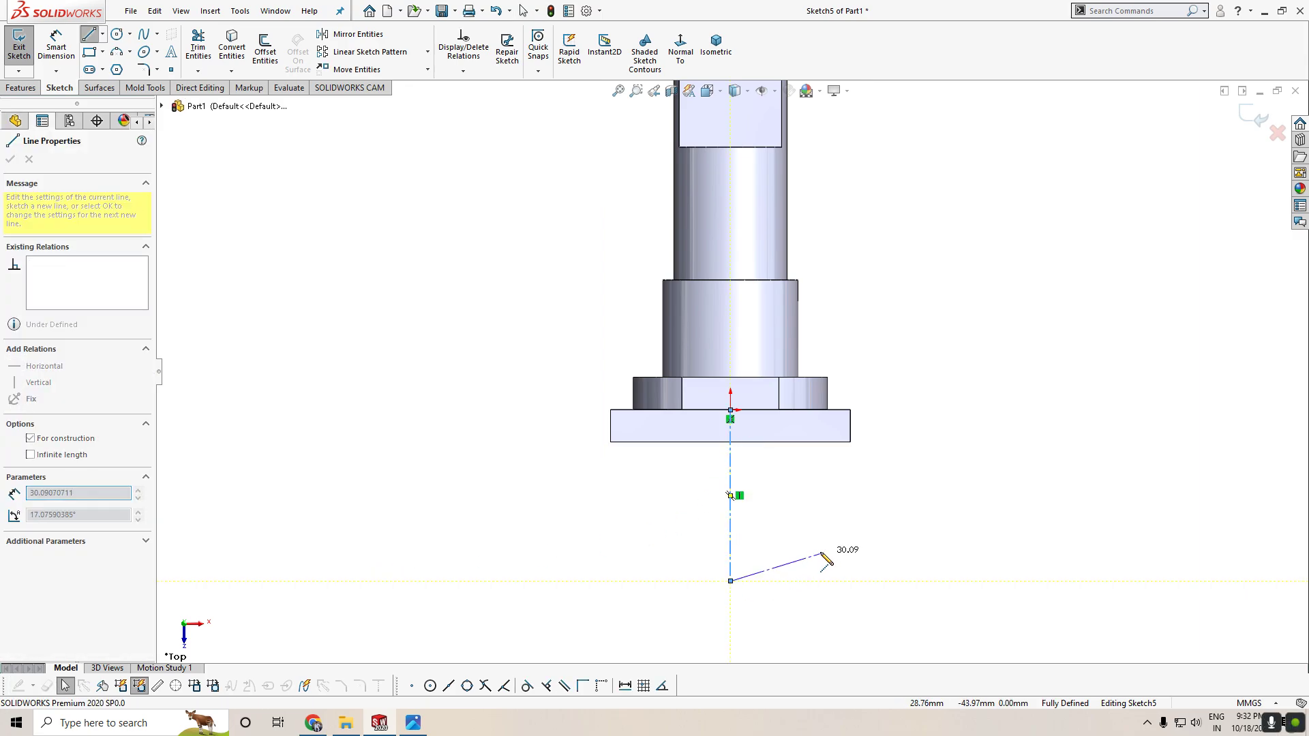
pyautogui.rightClick(506, 513)
pyautogui.click(531, 517)
pyautogui.keyDown('ctrl'); pyautogui.moveTo(750, 512); pyautogui.dragTo(725, 528, button='middle'); pyautogui.keyUp('ctrl')
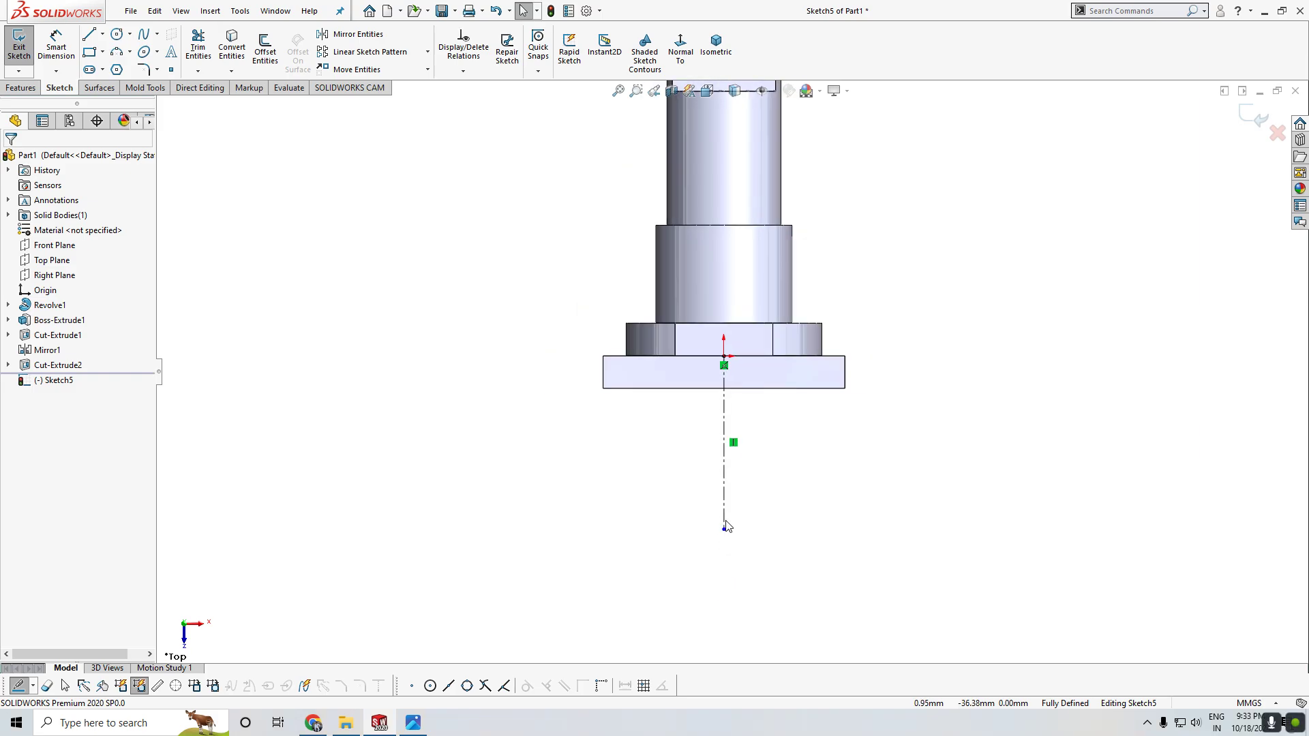
# Dimension the centreline's length as 43 mm.
pyautogui.moveTo(541, 503); pyautogui.dragTo(553, 444, button='right')
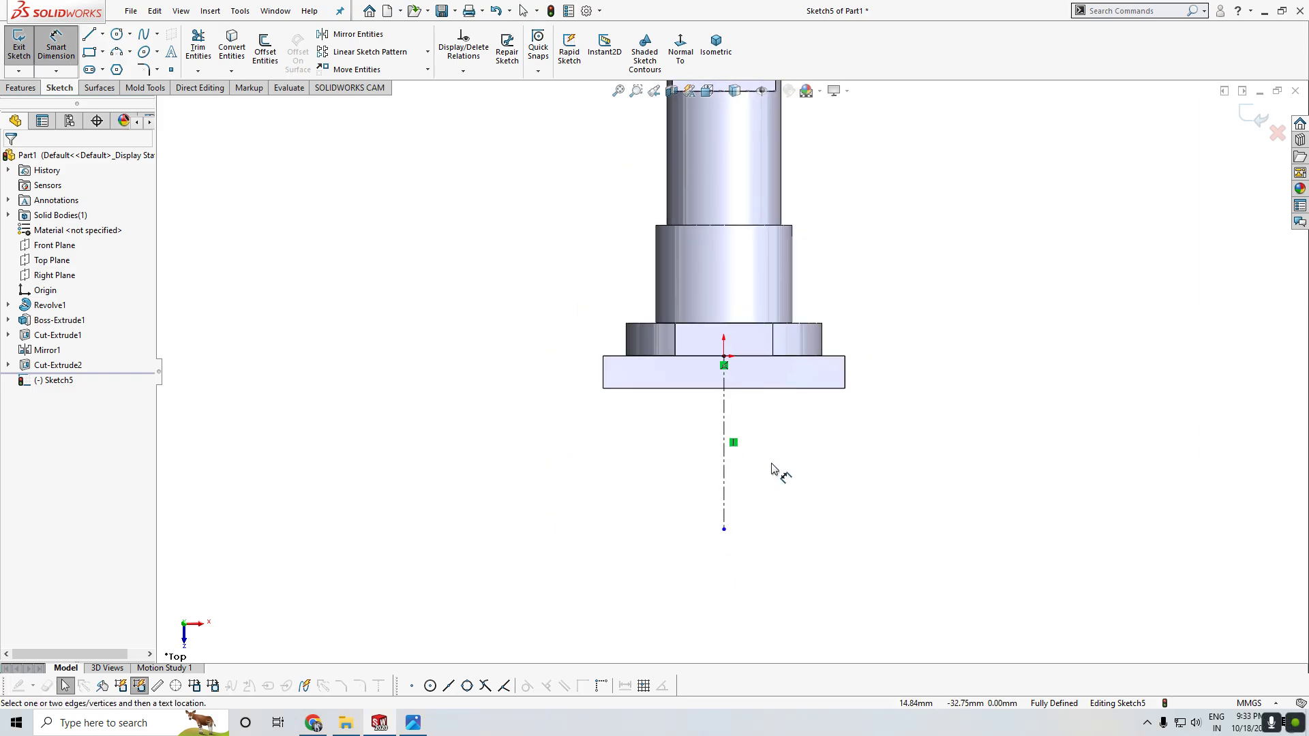
pyautogui.click(728, 465)
pyautogui.click(787, 477)
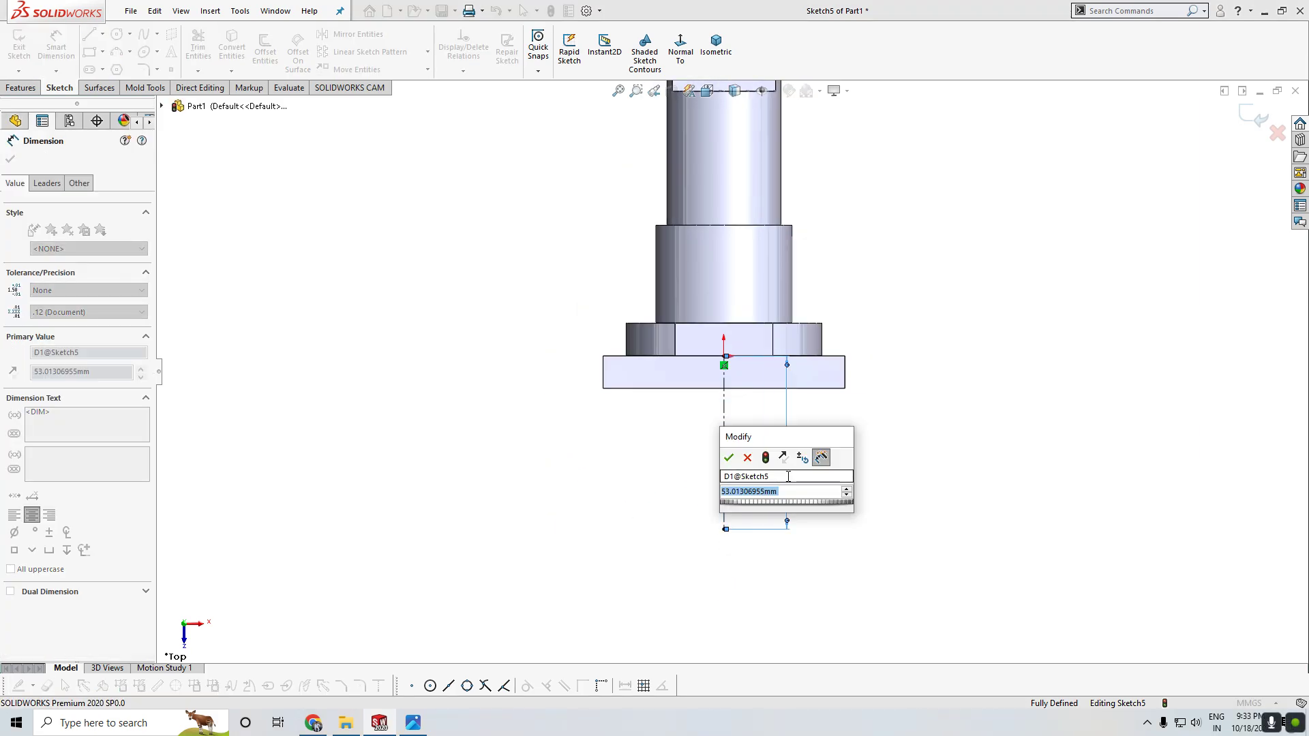
pyautogui.write('43')
pyautogui.press('Return')
pyautogui.scroll(-1, 795, 511)
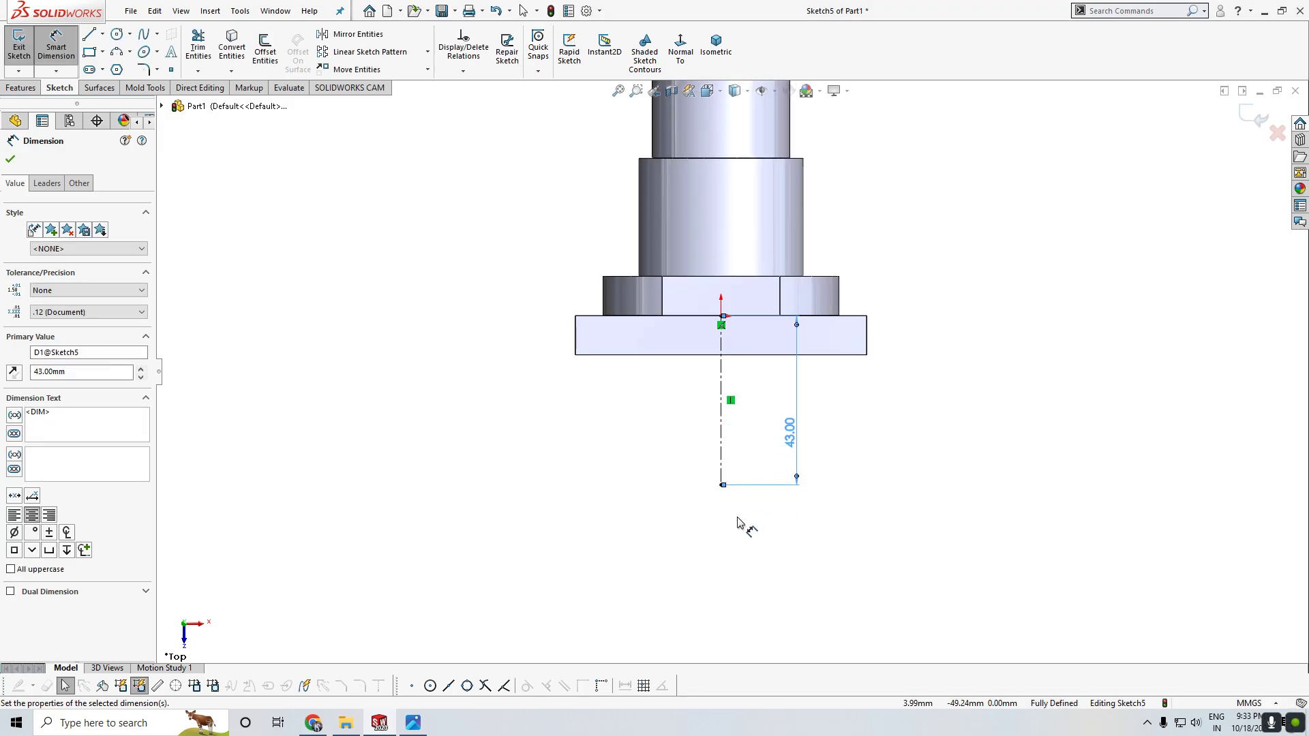
pyautogui.scroll(-2, 745, 526)
pyautogui.scroll(-1, 799, 407)
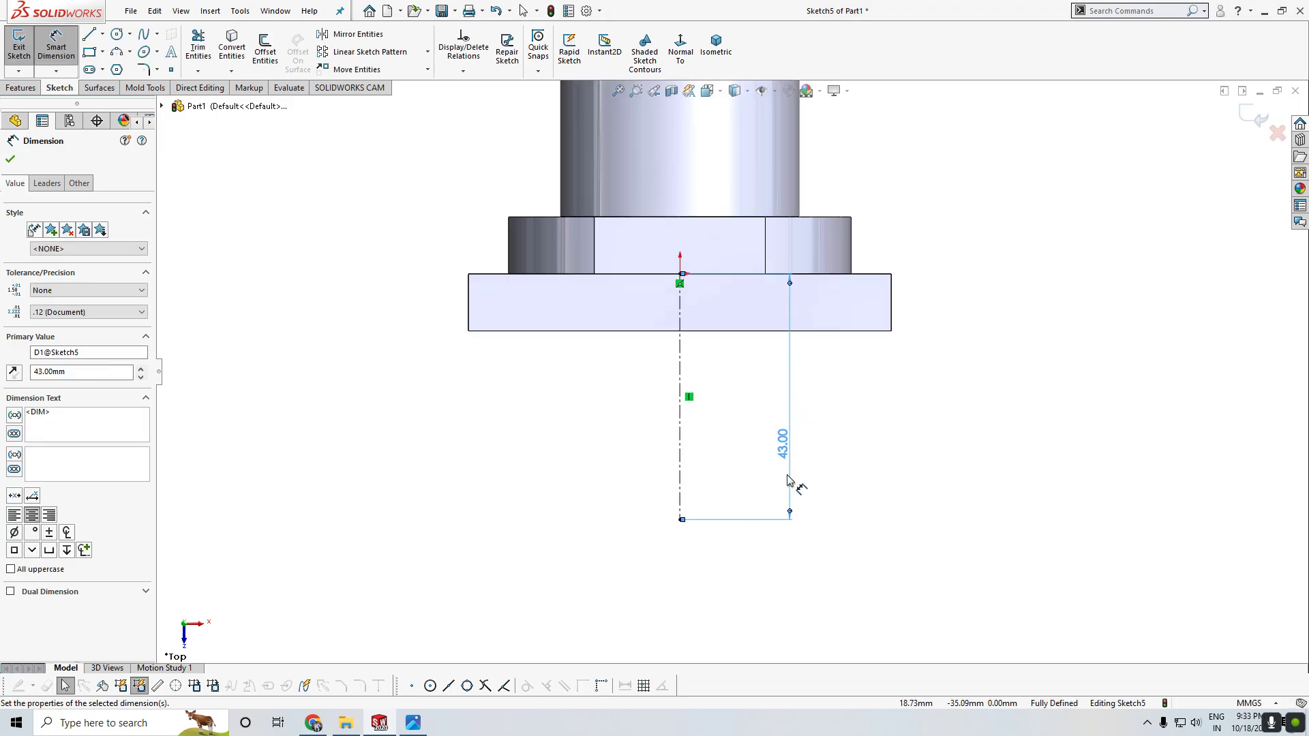
pyautogui.click(8, 162)
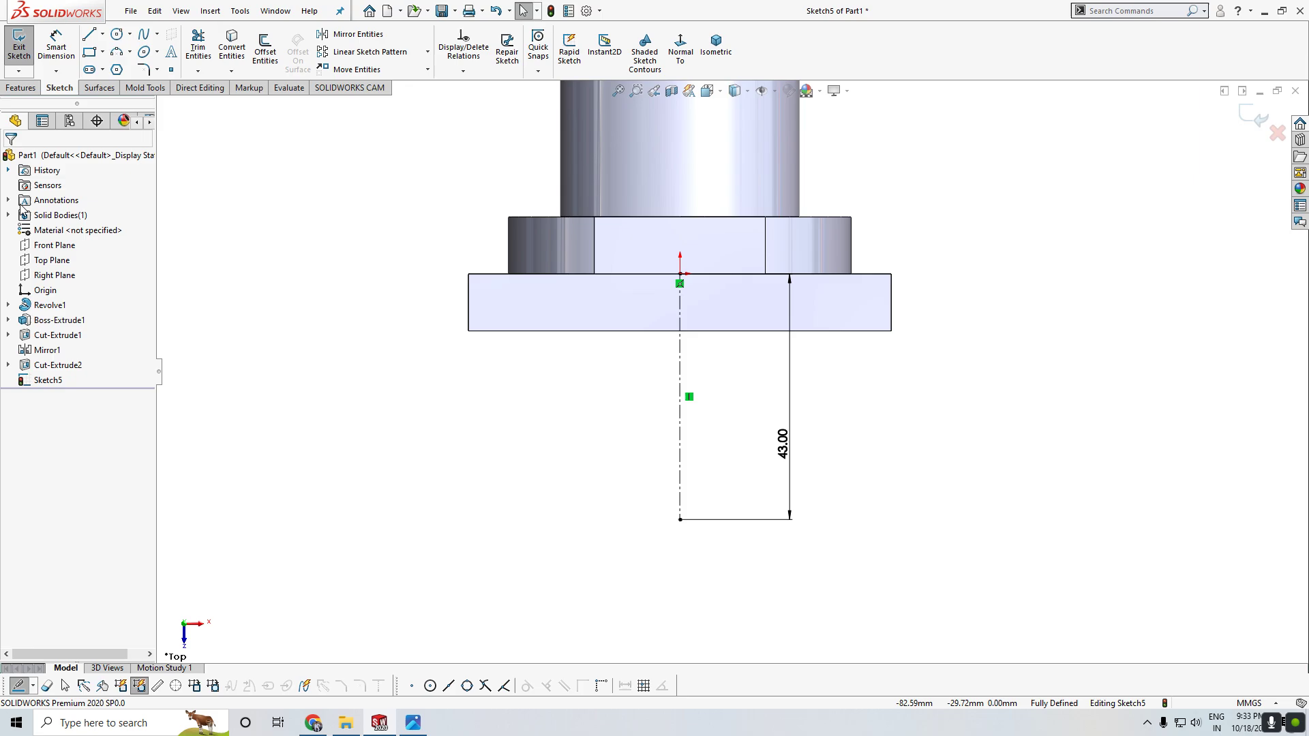
# Draw two concentric circles at the centreline's end and size the inner one to Ø10.
pyautogui.click(117, 33)
pyautogui.moveTo(680, 520)
pyautogui.mouseDown()
pyautogui.moveTo(717, 556)
pyautogui.moveTo(725, 604)
pyautogui.mouseUp()
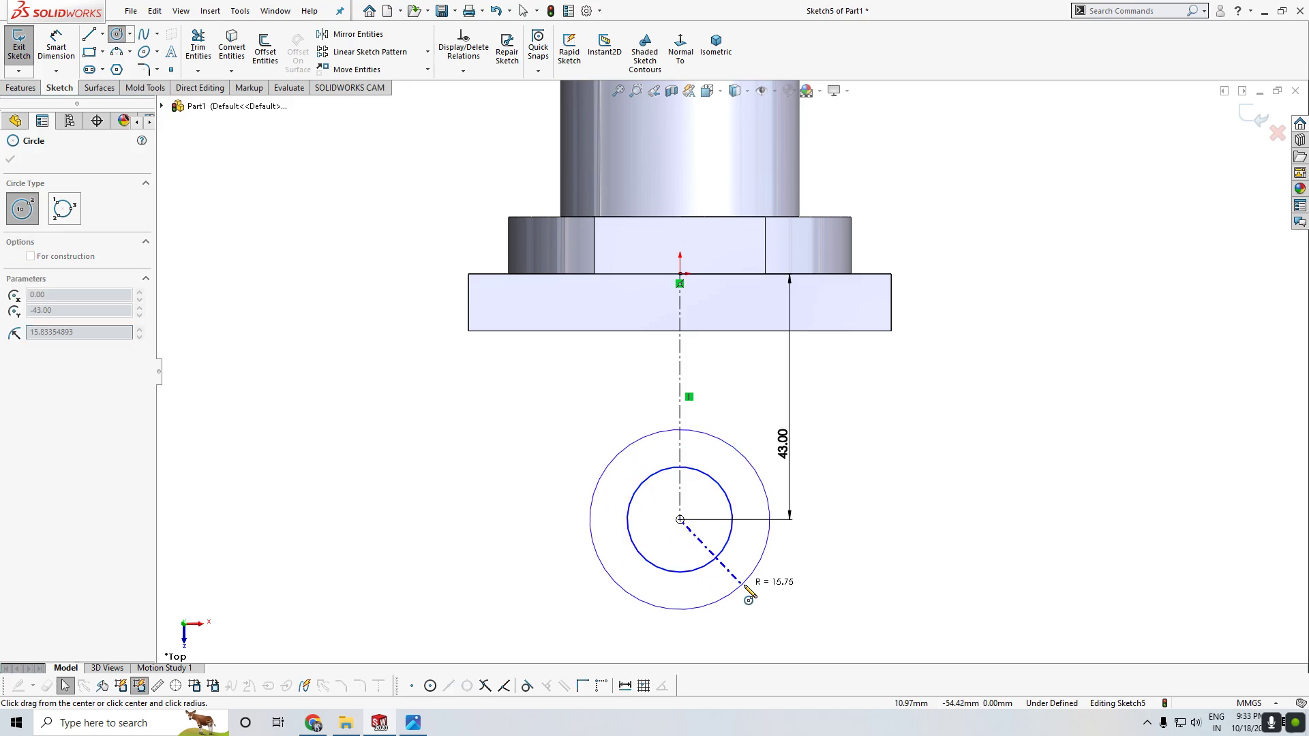
pyautogui.moveTo(443, 535); pyautogui.dragTo(443, 491, button='right')
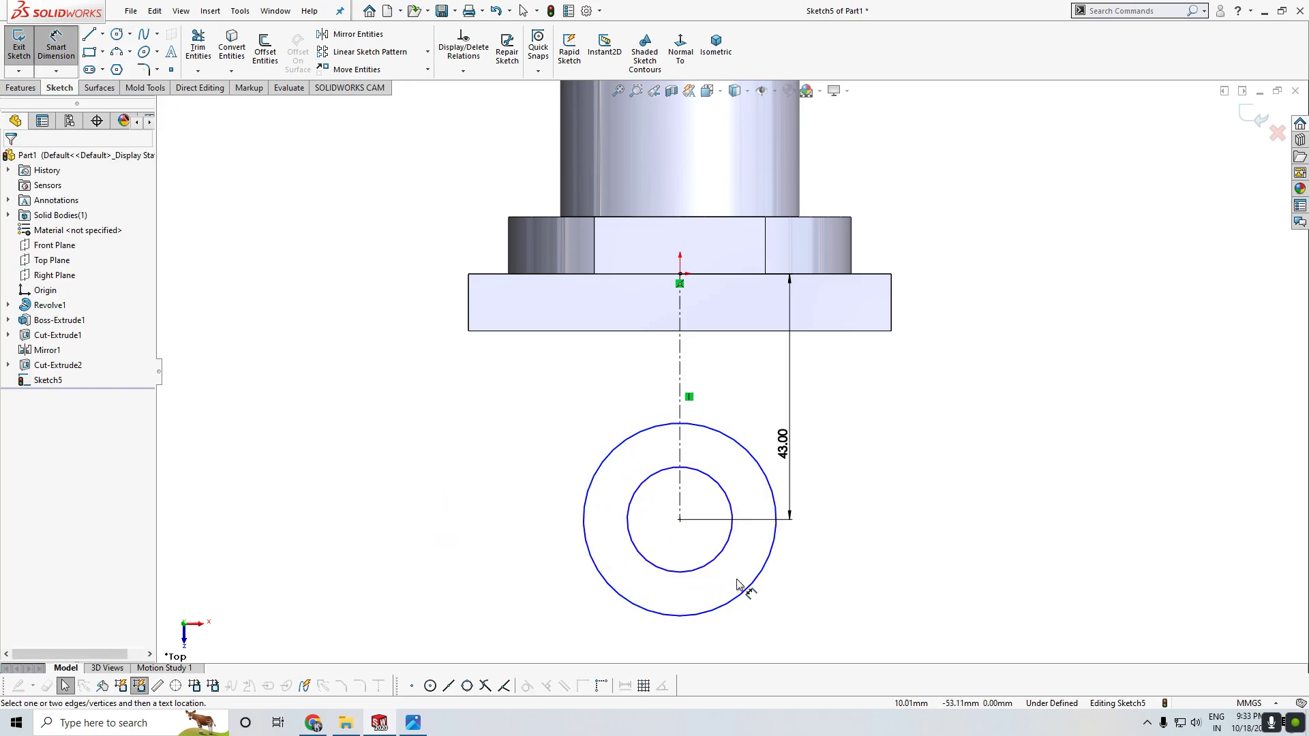
pyautogui.click(709, 565)
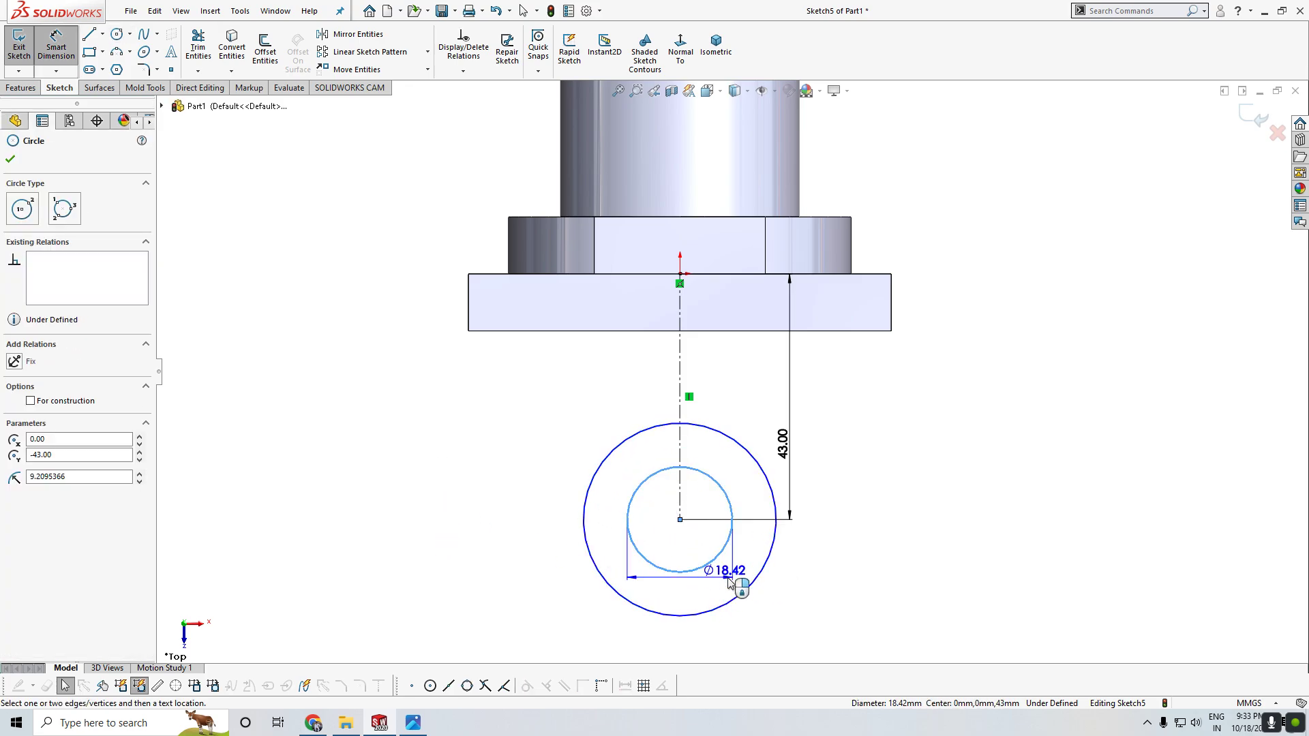
pyautogui.click(681, 540)
pyautogui.write('10')
pyautogui.press('Return')
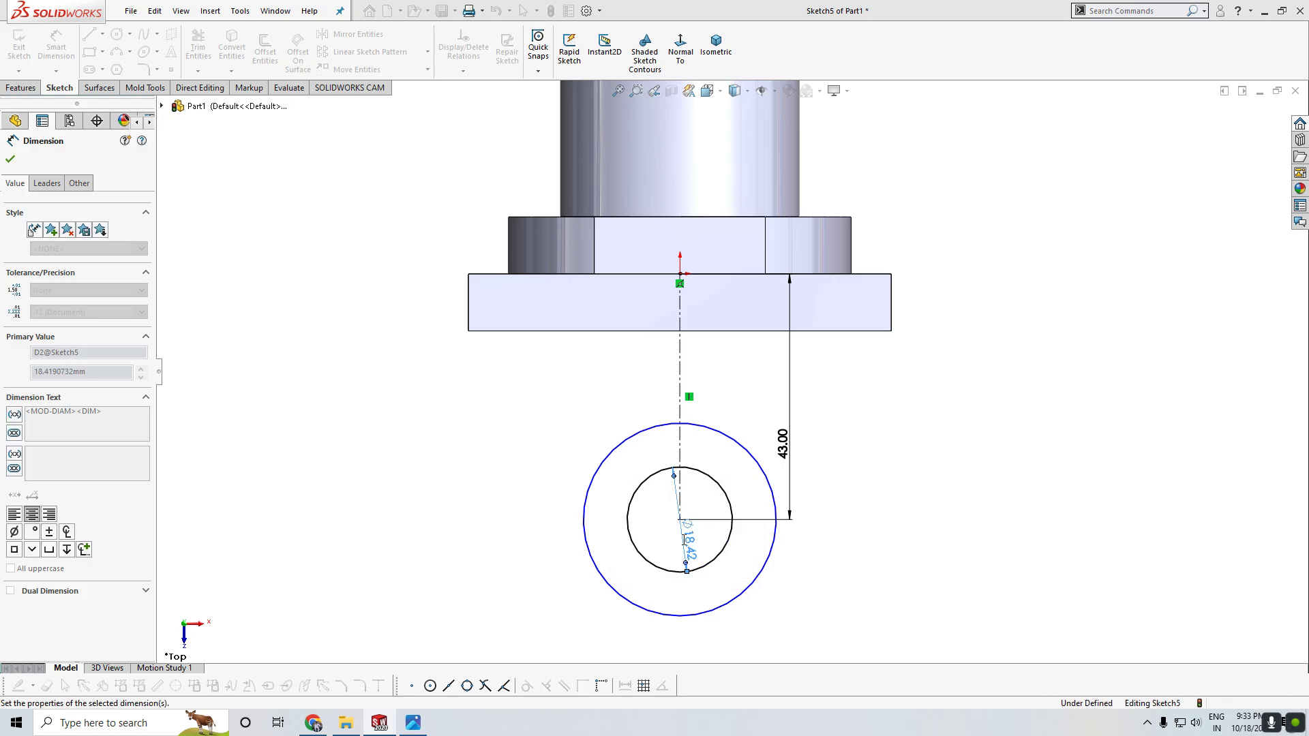
# Dimension the outer circle to Ø30.
pyautogui.click(705, 618)
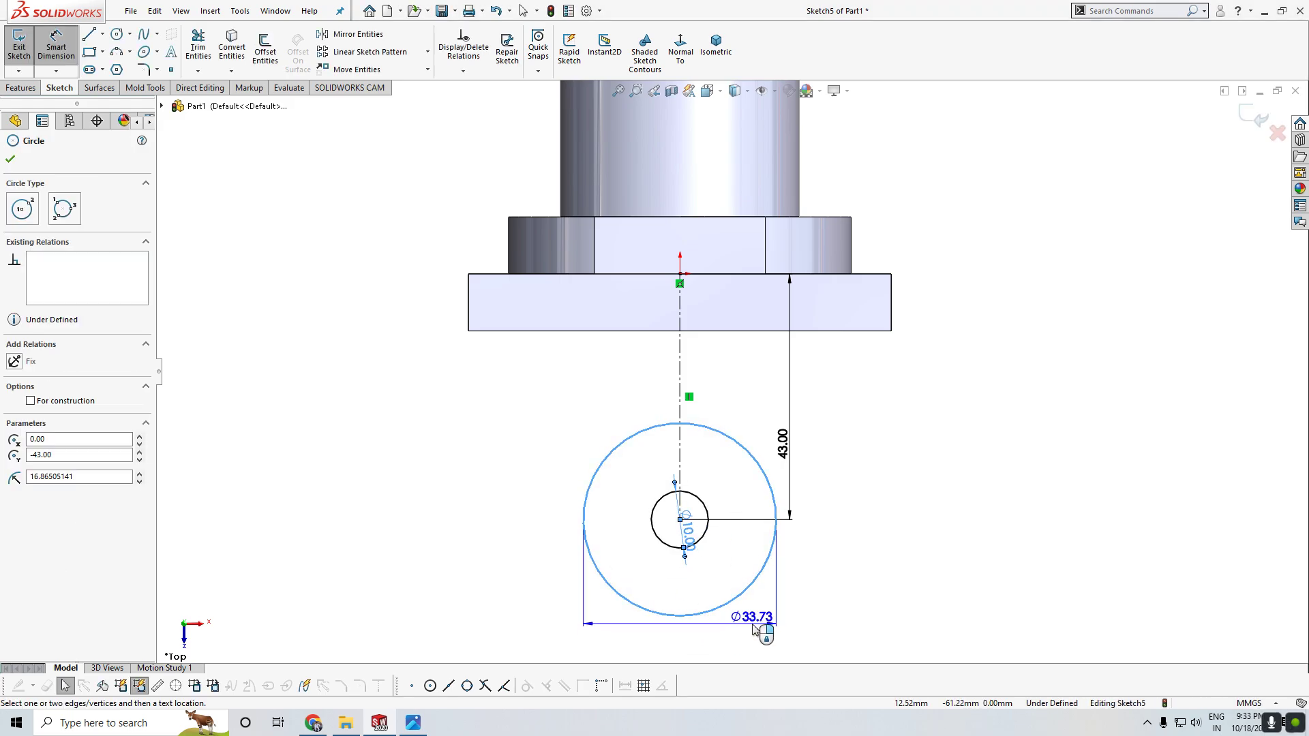
pyautogui.click(833, 620)
pyautogui.write('30')
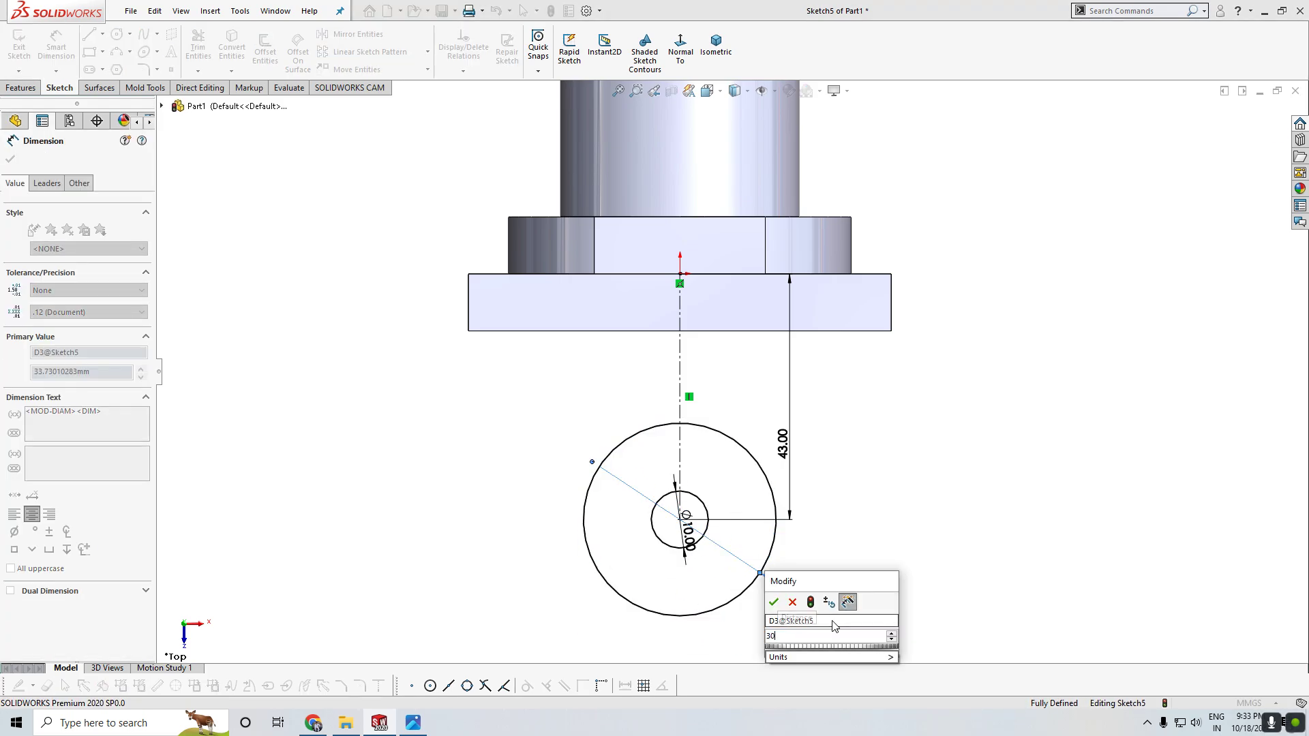
pyautogui.press('Return')
pyautogui.scroll(2, 728, 541)
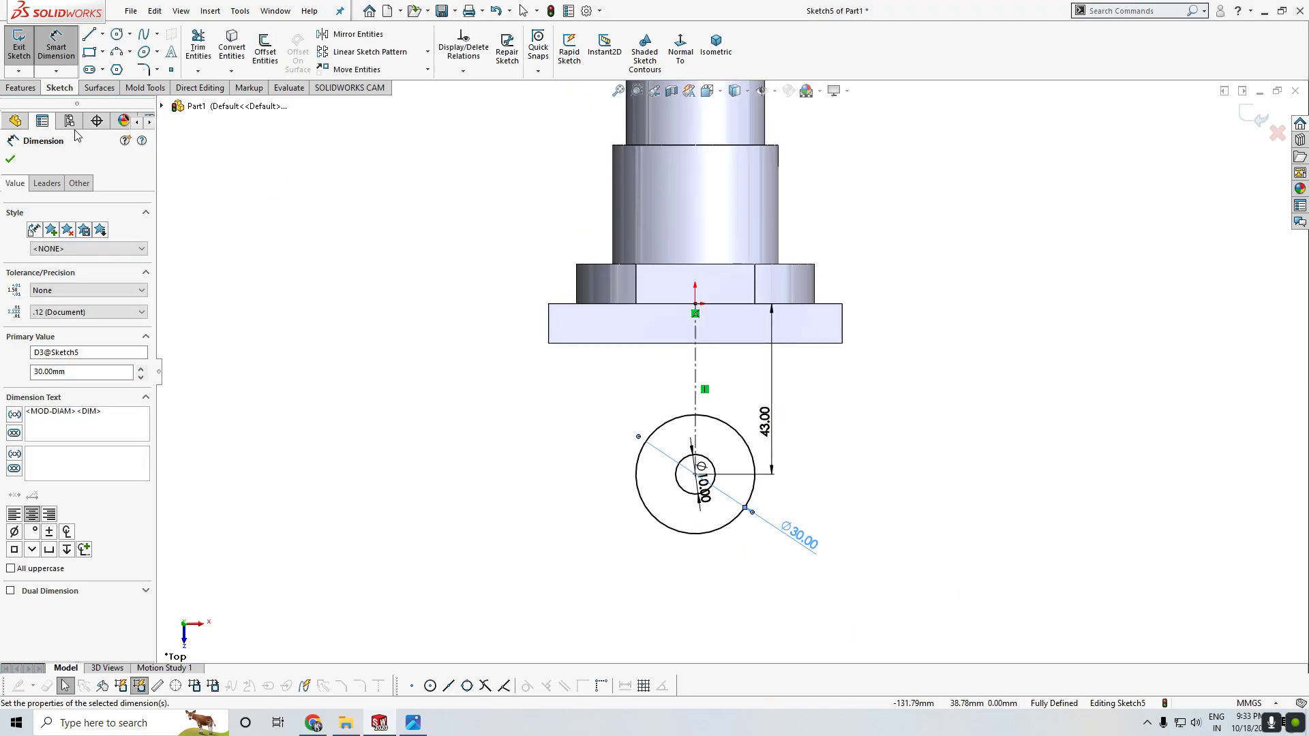
pyautogui.click(10, 159)
pyautogui.click(92, 37)
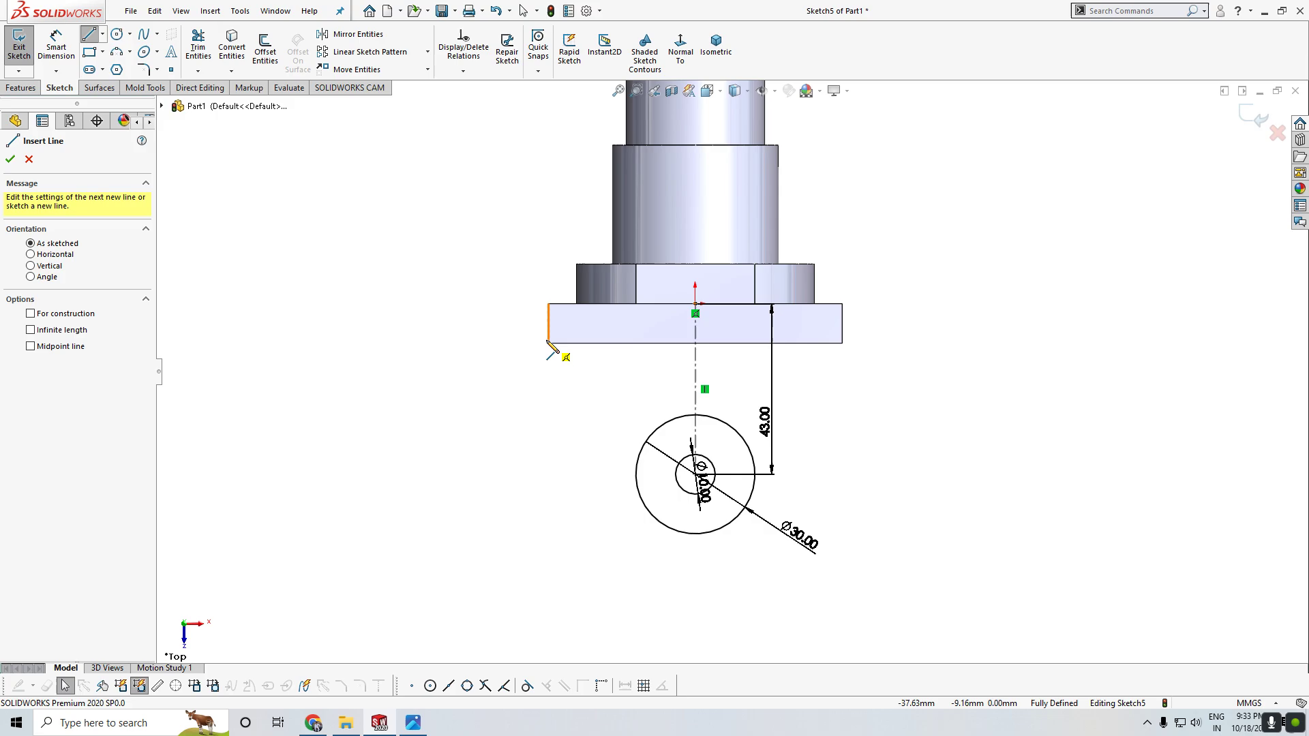
# Draw the 74 mm plate-edge line, continuing into a line tangent to the Ø30 circle.
pyautogui.click(548, 343)
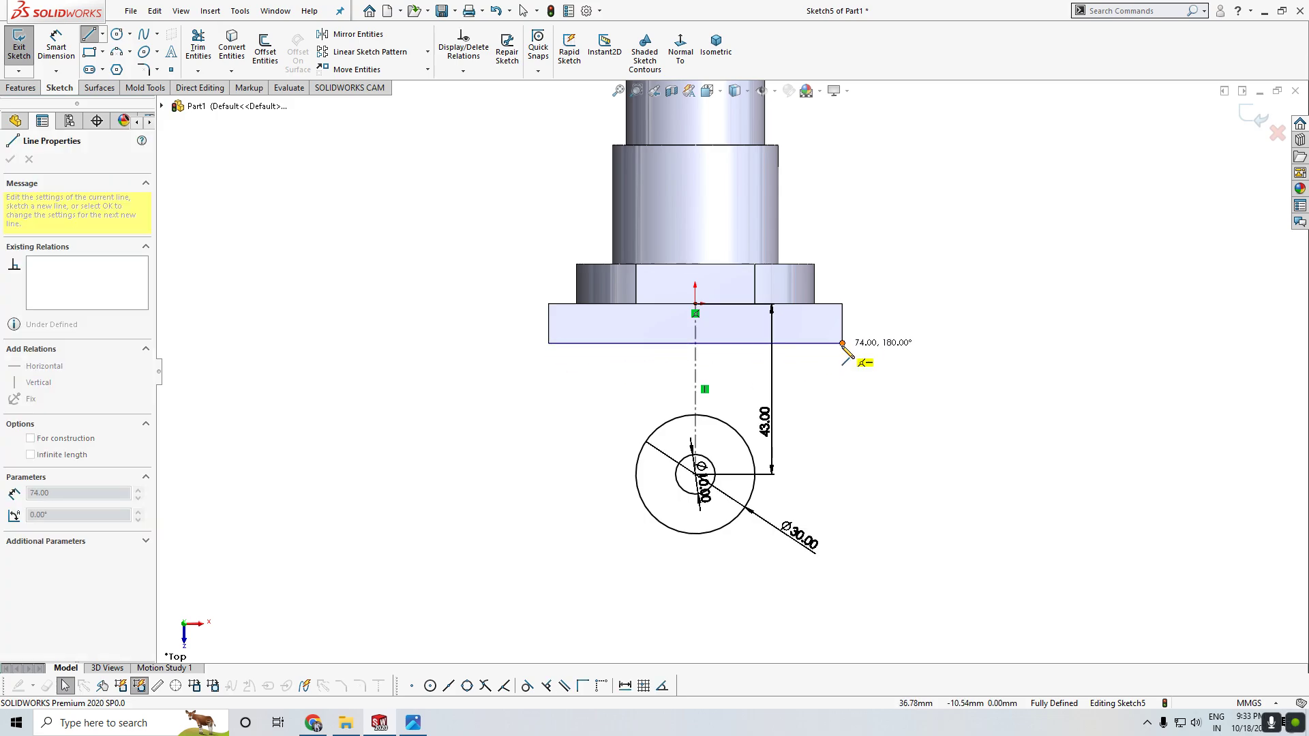
pyautogui.click(843, 343)
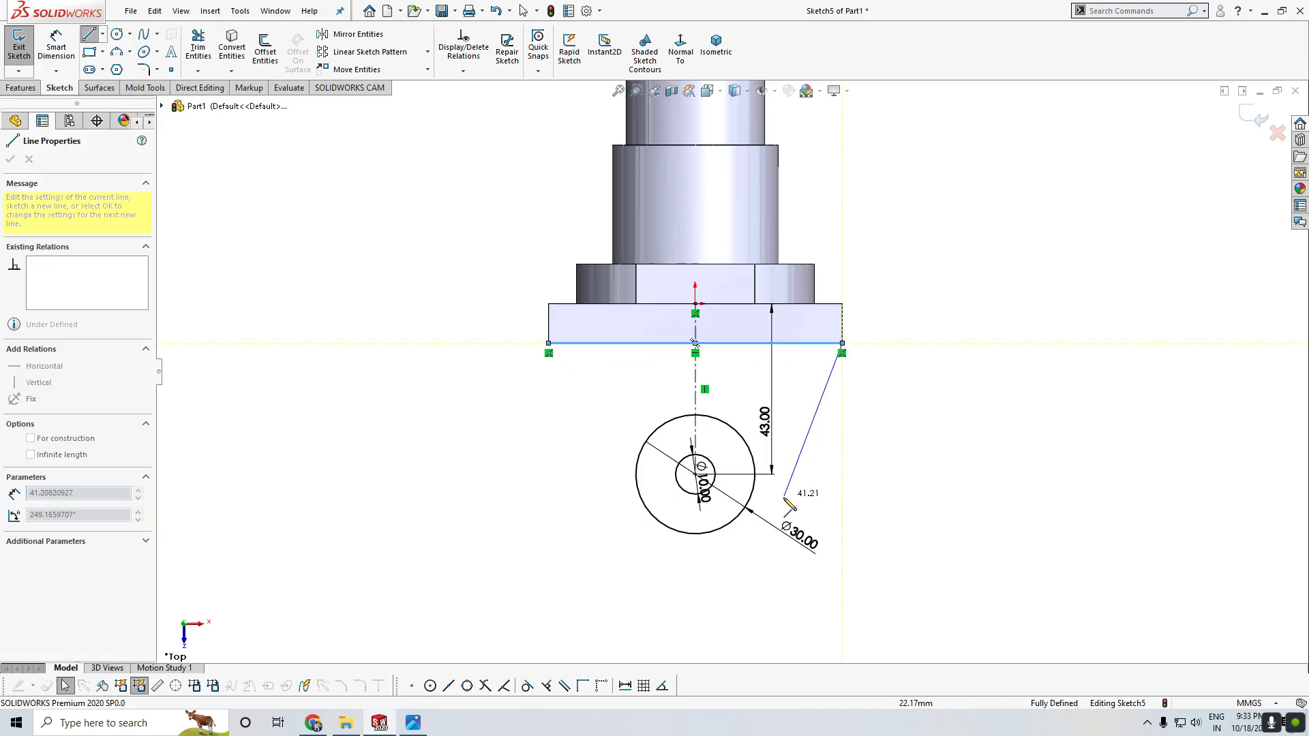
pyautogui.click(748, 508)
pyautogui.rightClick(442, 442)
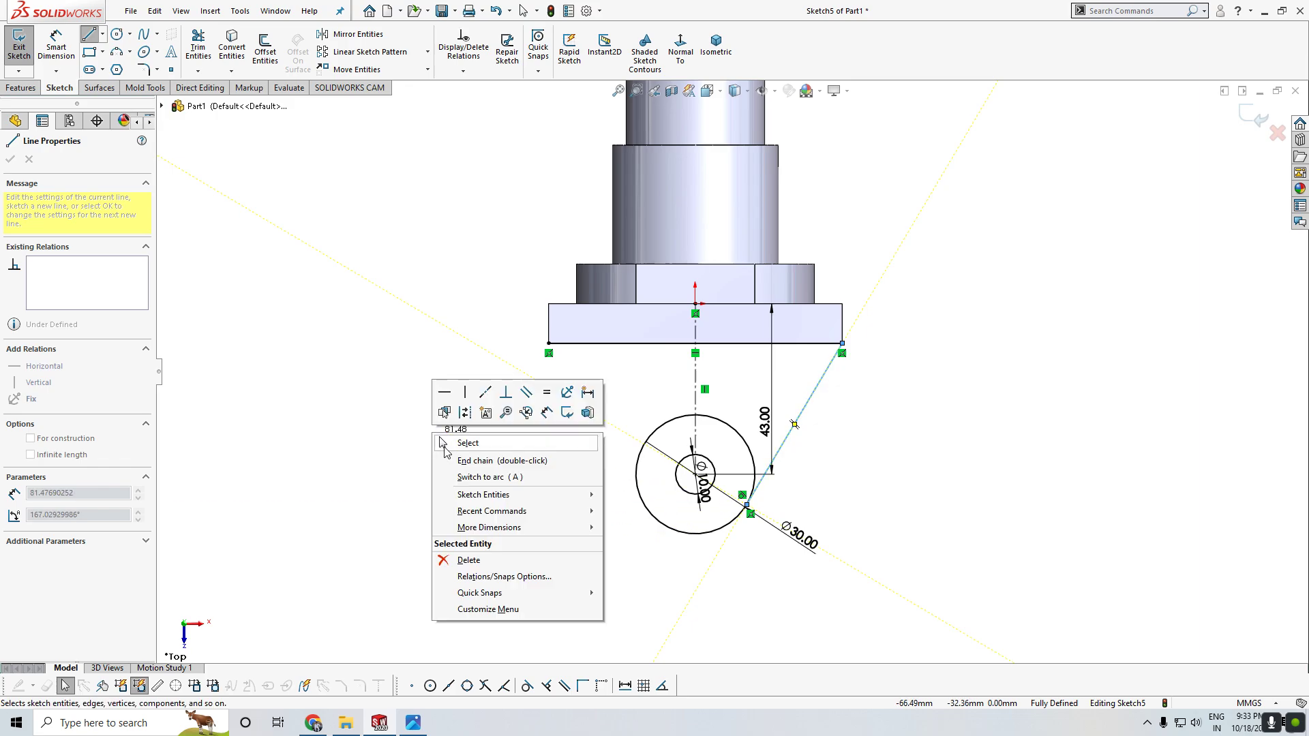
pyautogui.click(468, 443)
# Mirror the tangent line about the vertical centreline.
pyautogui.click(358, 34)
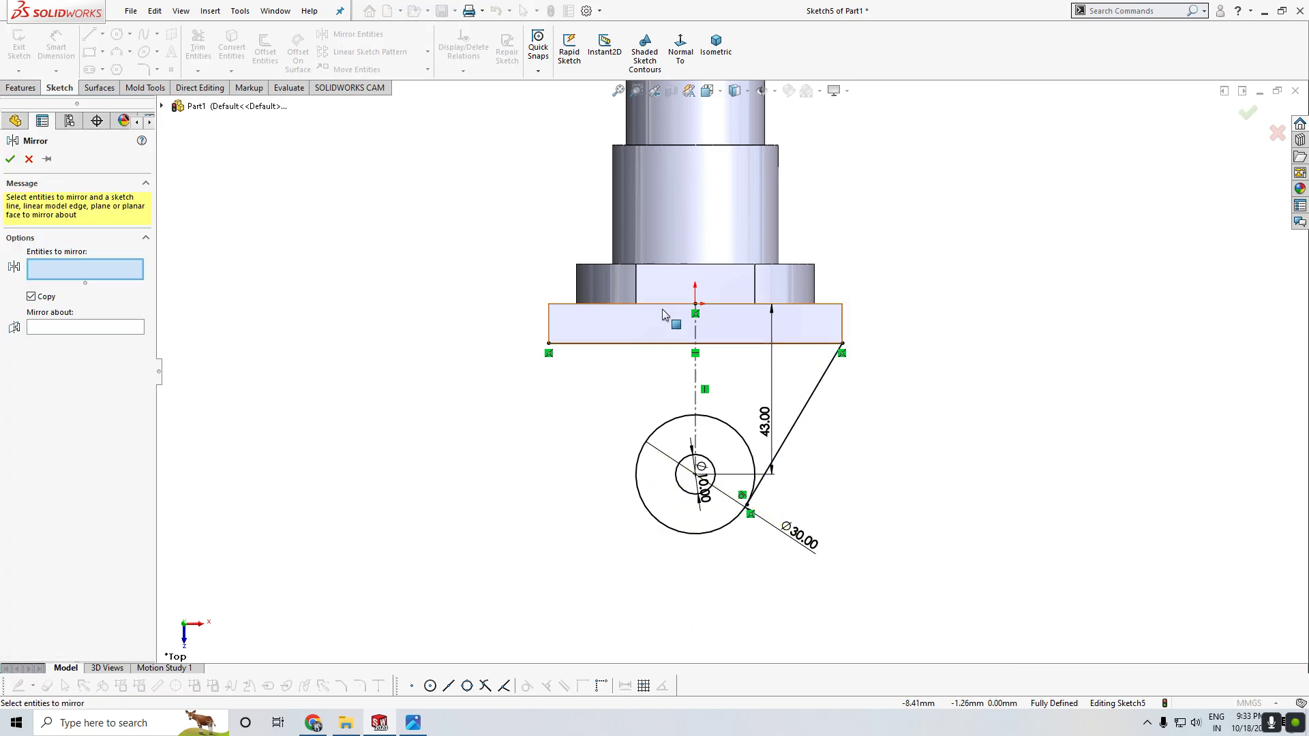
pyautogui.click(810, 400)
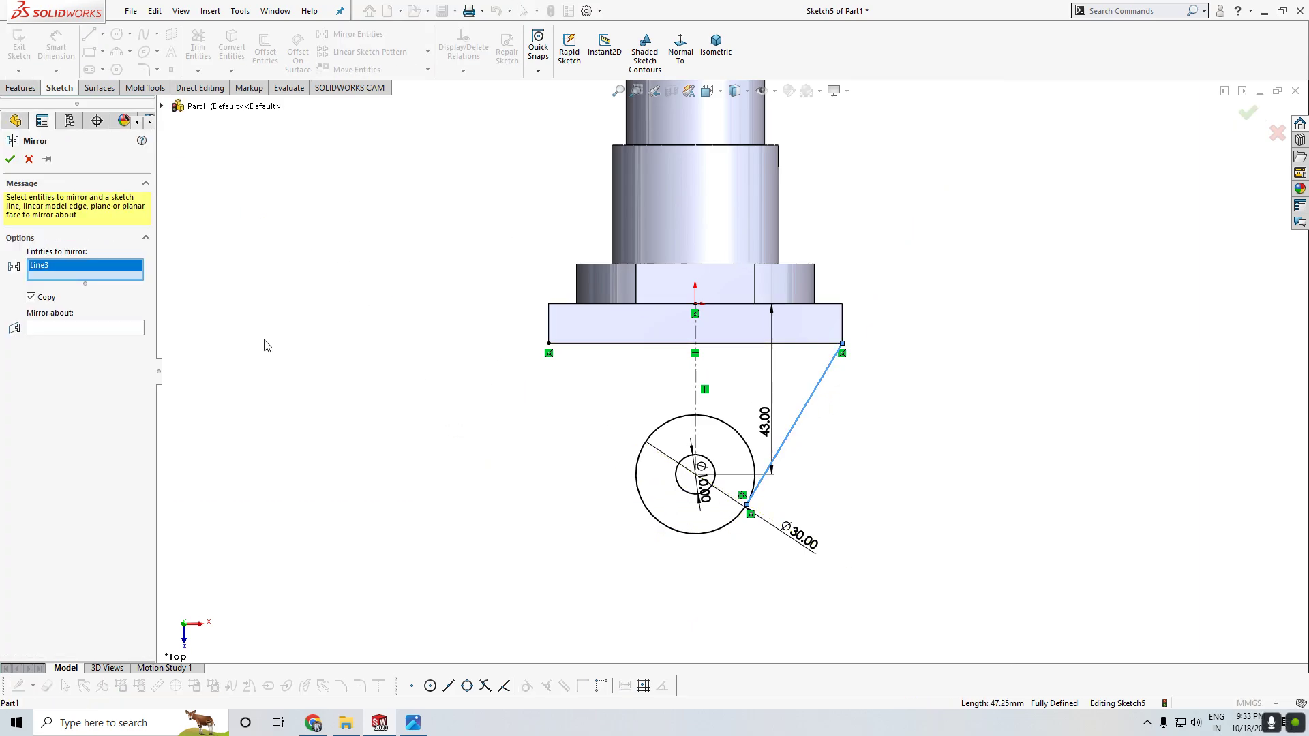
pyautogui.click(119, 330)
pyautogui.click(695, 407)
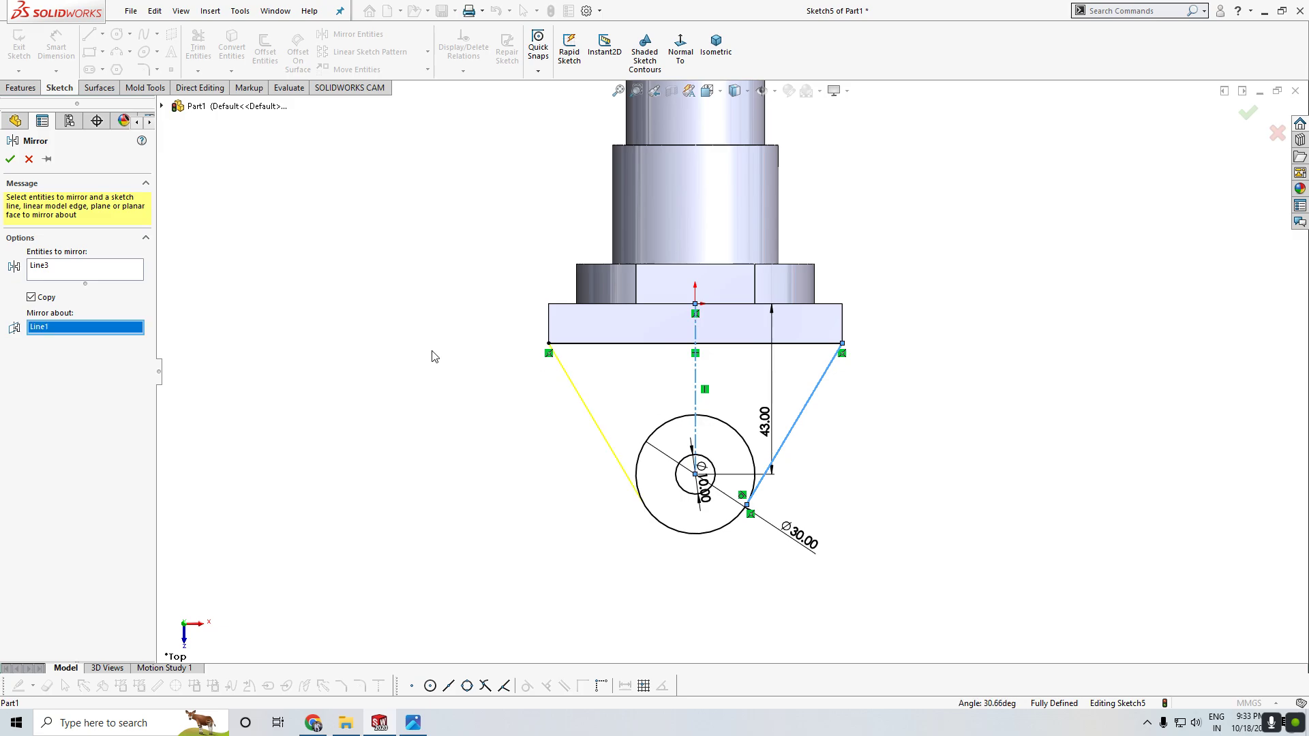
pyautogui.click(10, 161)
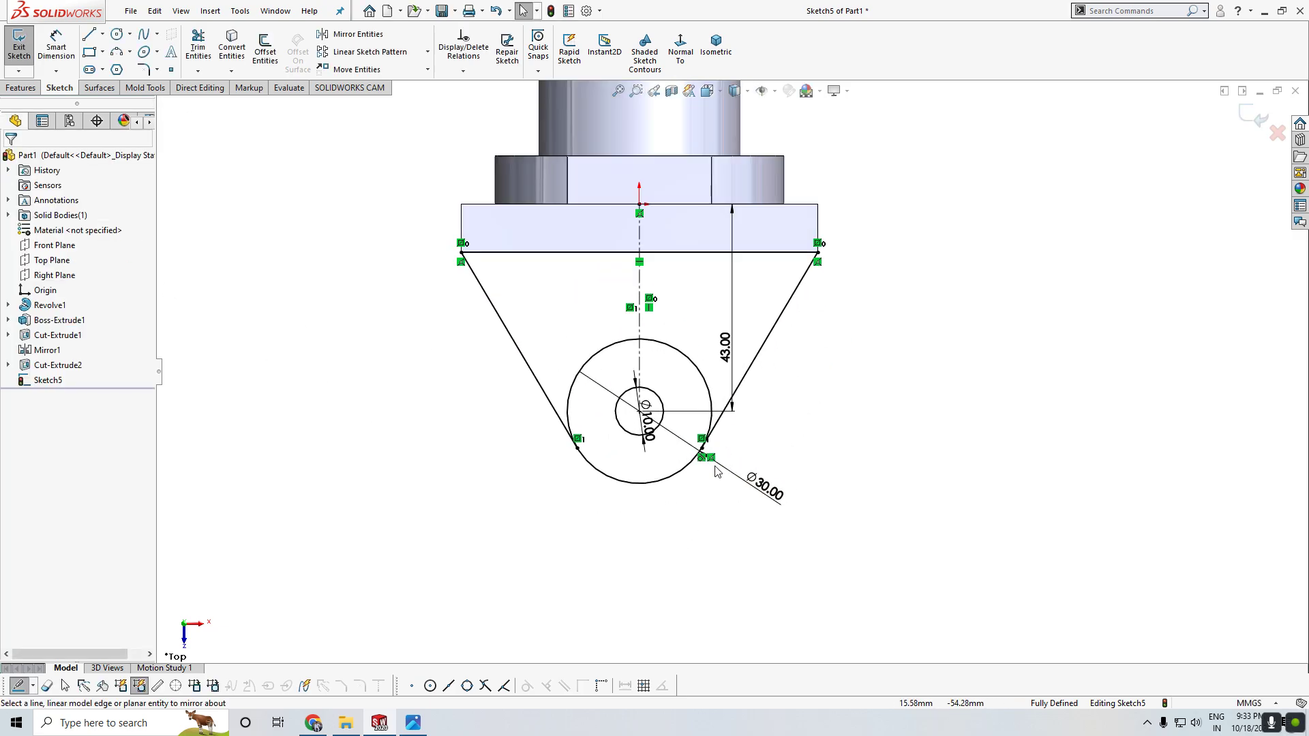
pyautogui.moveTo(598, 549)
pyautogui.mouseDown(button='middle')
pyautogui.moveTo(571, 493)
pyautogui.moveTo(432, 631)
pyautogui.mouseUp(button='middle')
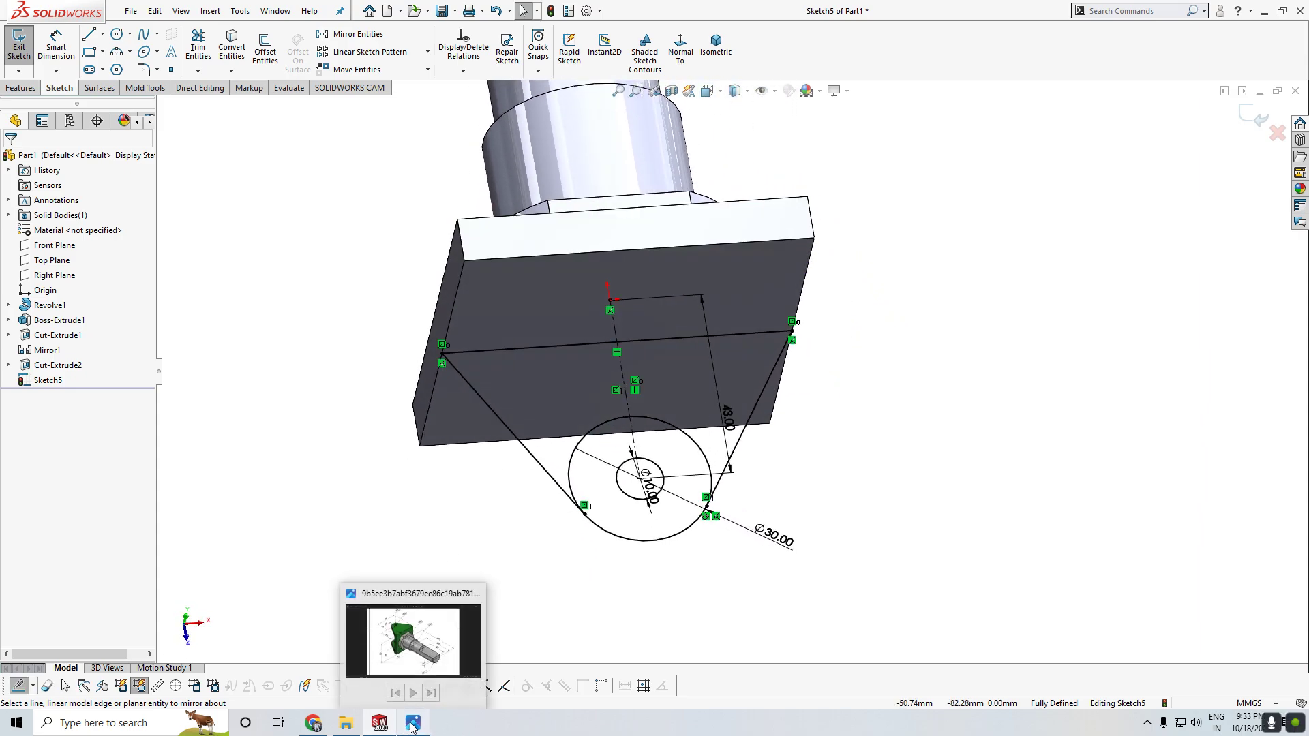
pyautogui.moveTo(412, 723)
pyautogui.click(416, 656)
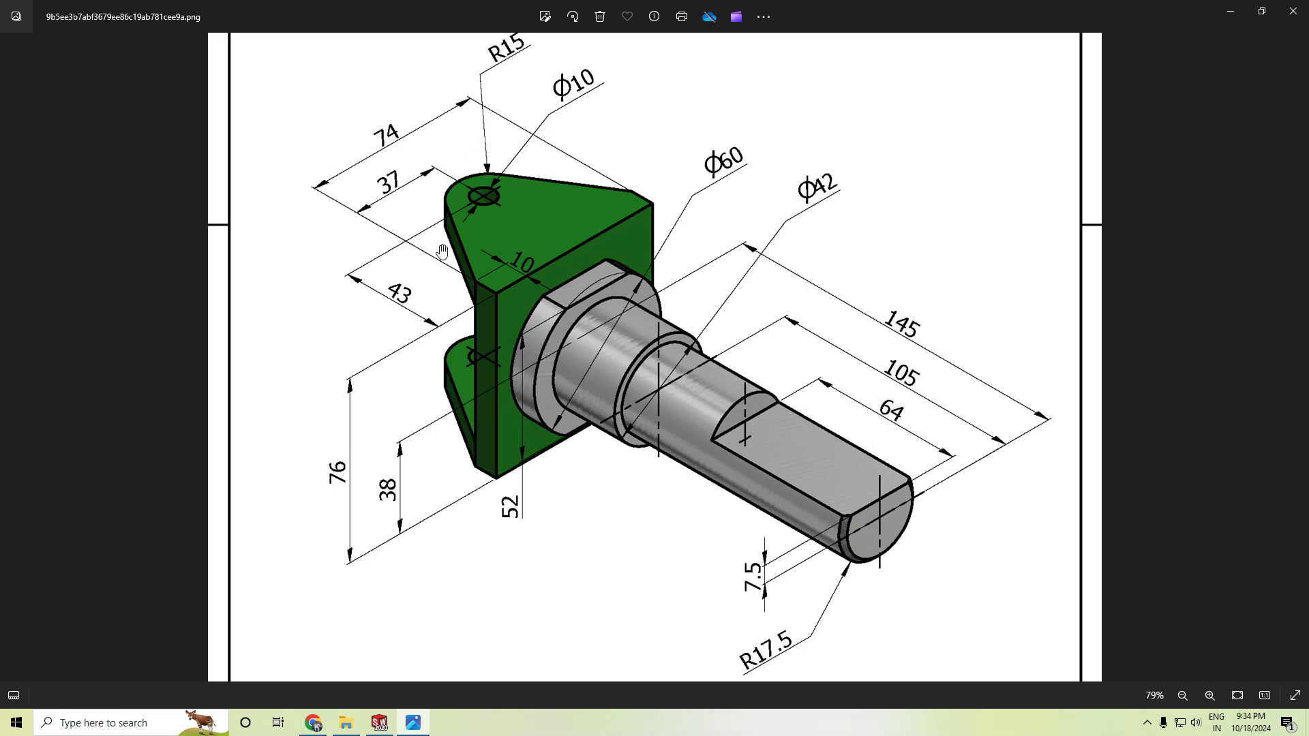
pyautogui.click(379, 724)
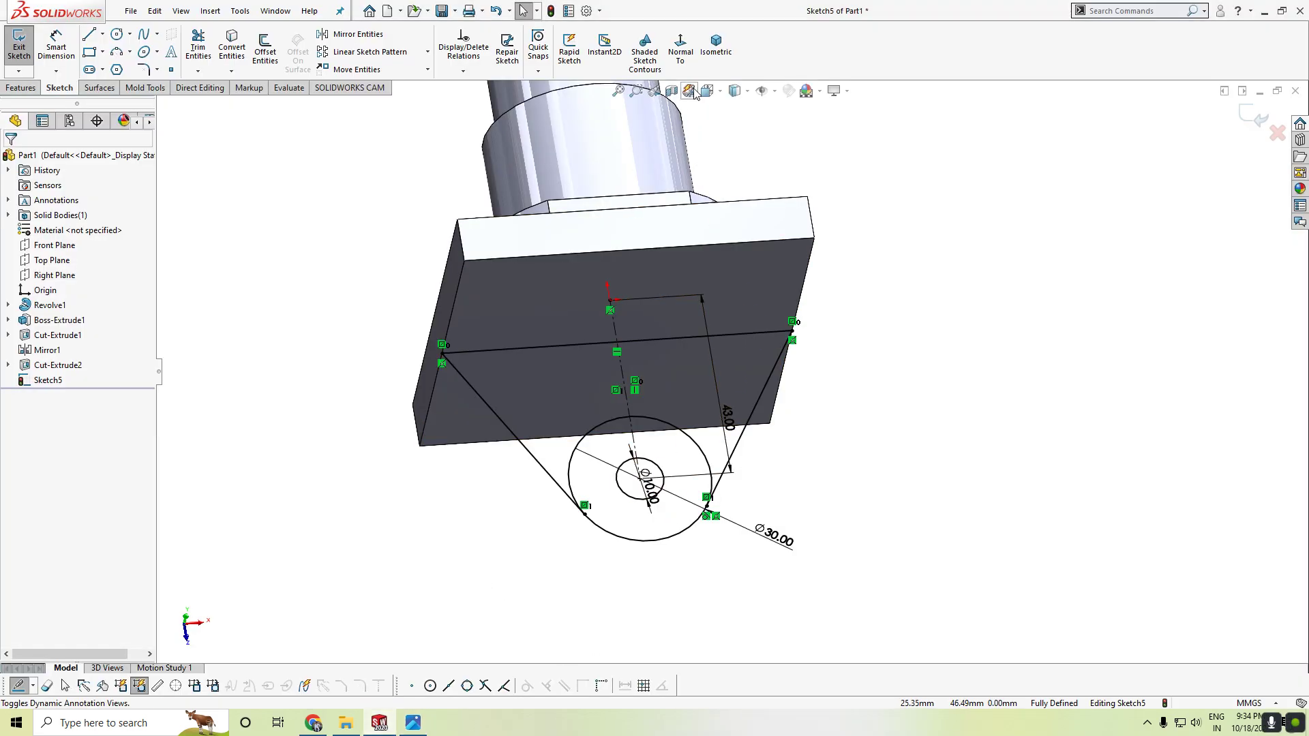
pyautogui.click(681, 48)
pyautogui.scroll(-2, 717, 374)
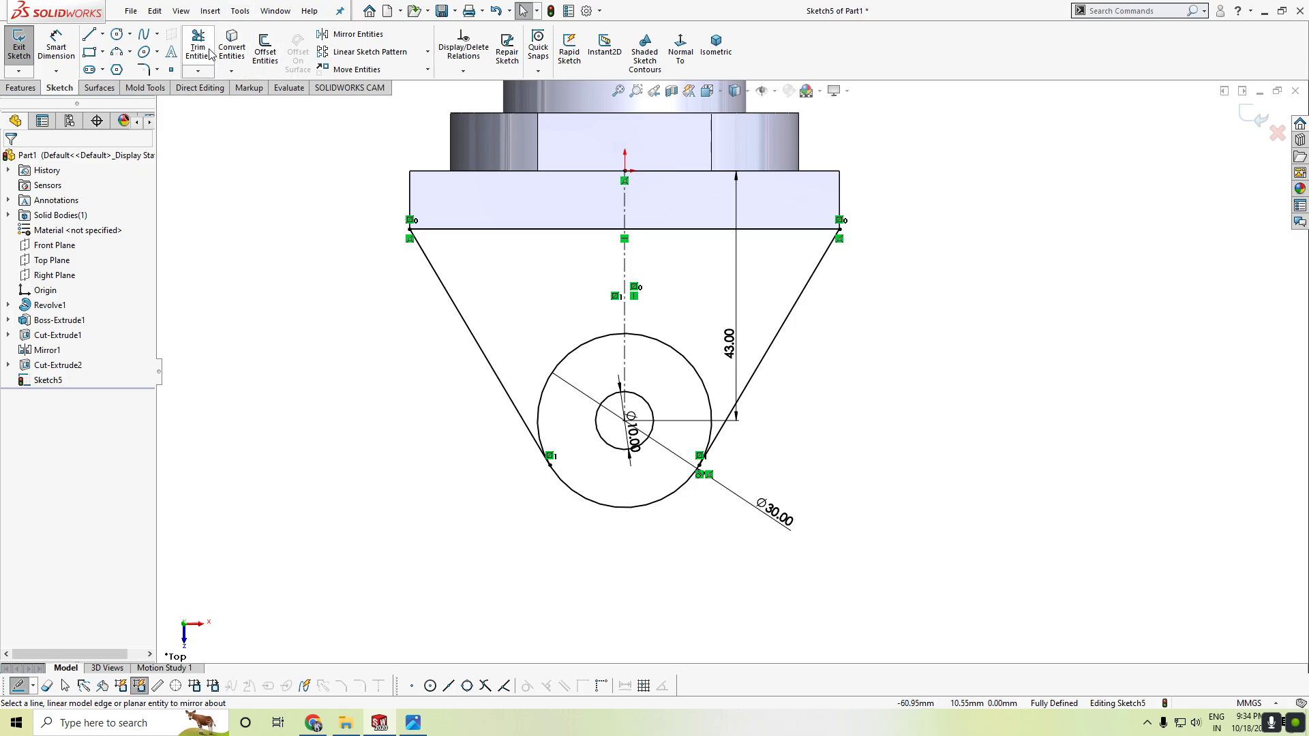
# Power-trim away the Ø30 circle's upper arc between the two tangent lines.
pyautogui.click(198, 47)
pyautogui.moveTo(530, 309)
pyautogui.mouseDown()
pyautogui.moveTo(585, 396)
pyautogui.moveTo(696, 341)
pyautogui.moveTo(807, 557)
pyautogui.mouseUp()
pyautogui.scroll(-3, 700, 471)
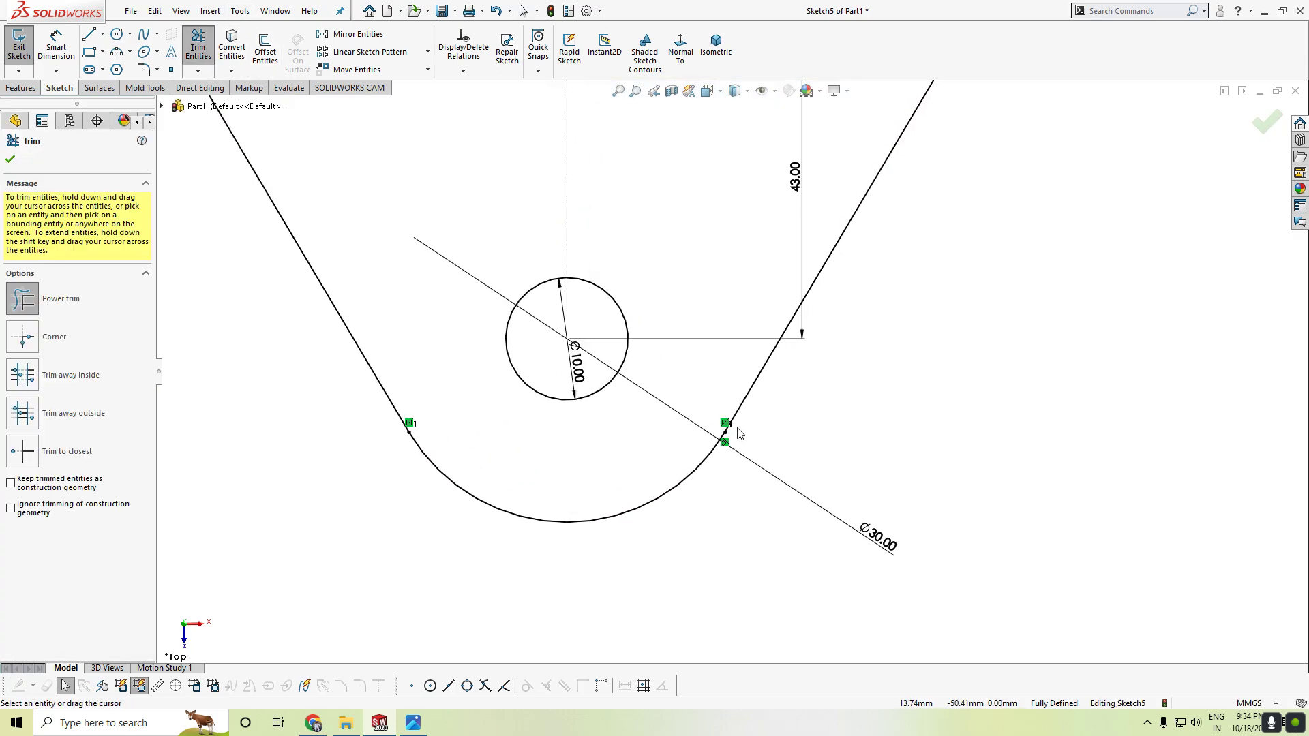
pyautogui.scroll(-3, 729, 429)
pyautogui.scroll(-3, 689, 419)
pyautogui.scroll(-3, 709, 413)
pyautogui.scroll(-2, 716, 375)
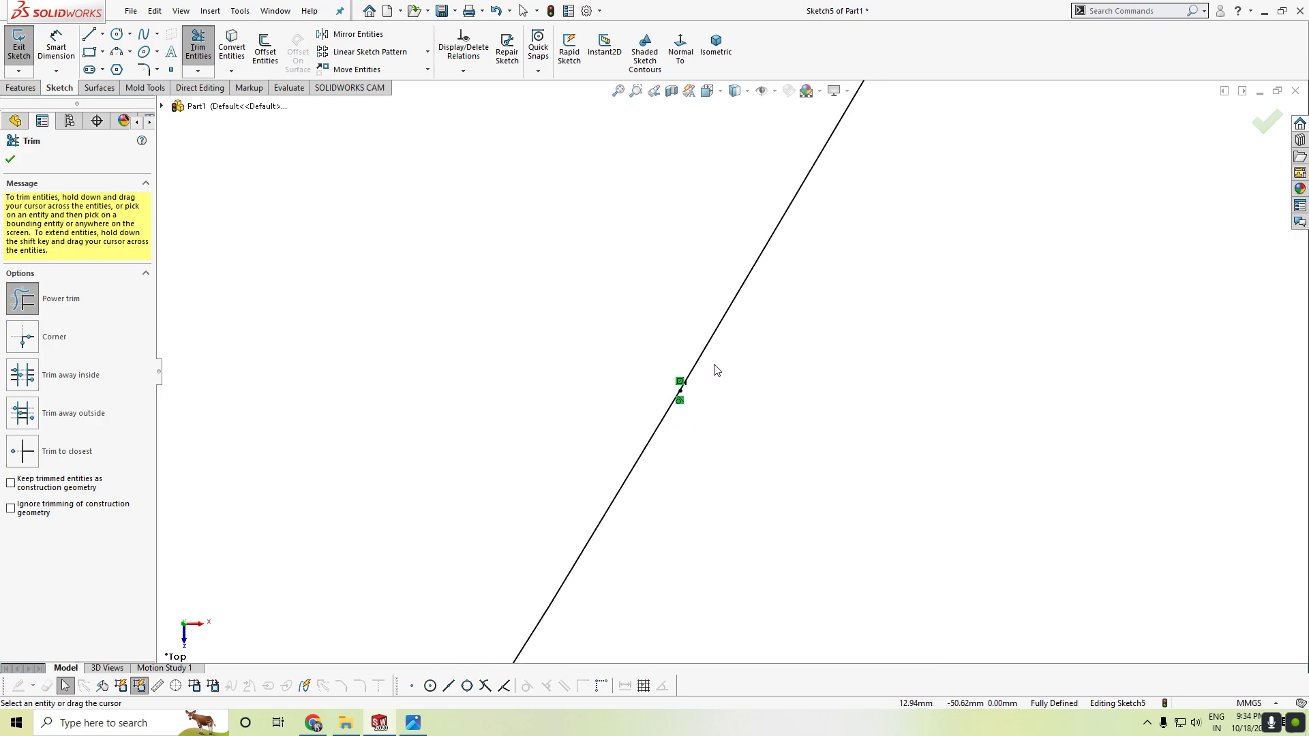
pyautogui.scroll(2, 777, 477)
pyautogui.scroll(5, 786, 489)
pyautogui.scroll(5, 784, 489)
pyautogui.scroll(3, 784, 489)
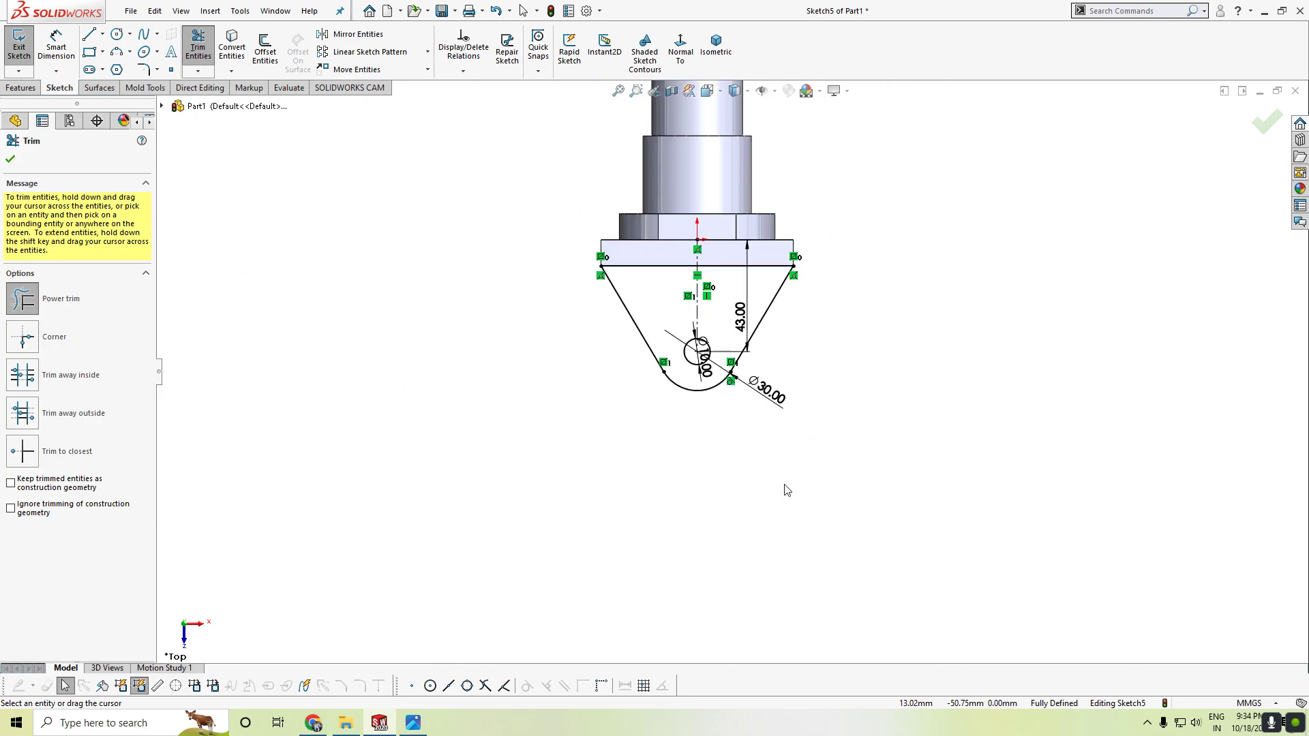
pyautogui.moveTo(784, 489)
pyautogui.mouseDown(button='middle')
pyautogui.moveTo(701, 500)
pyautogui.moveTo(682, 414)
pyautogui.moveTo(716, 396)
pyautogui.mouseUp(button='middle')
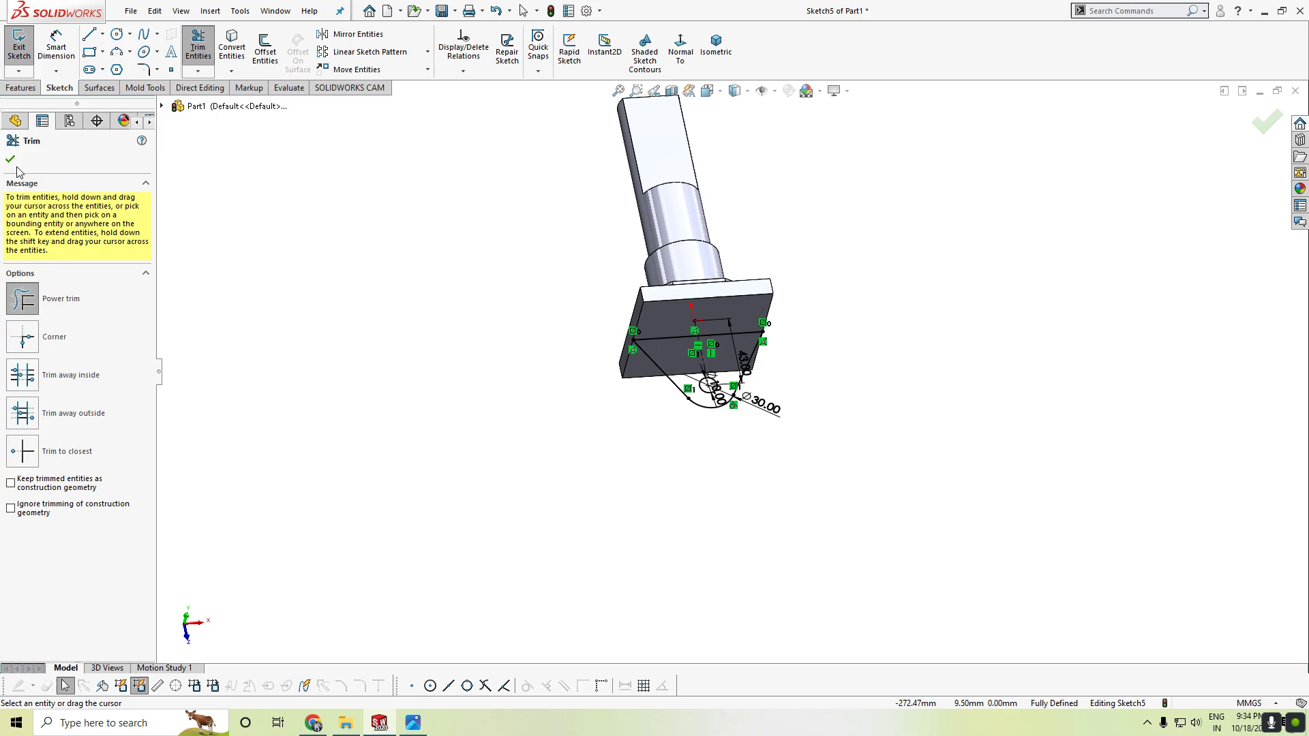
pyautogui.click(10, 159)
# Check the closed lug outline and return the view to isometric.
pyautogui.moveTo(784, 314); pyautogui.dragTo(608, 432)
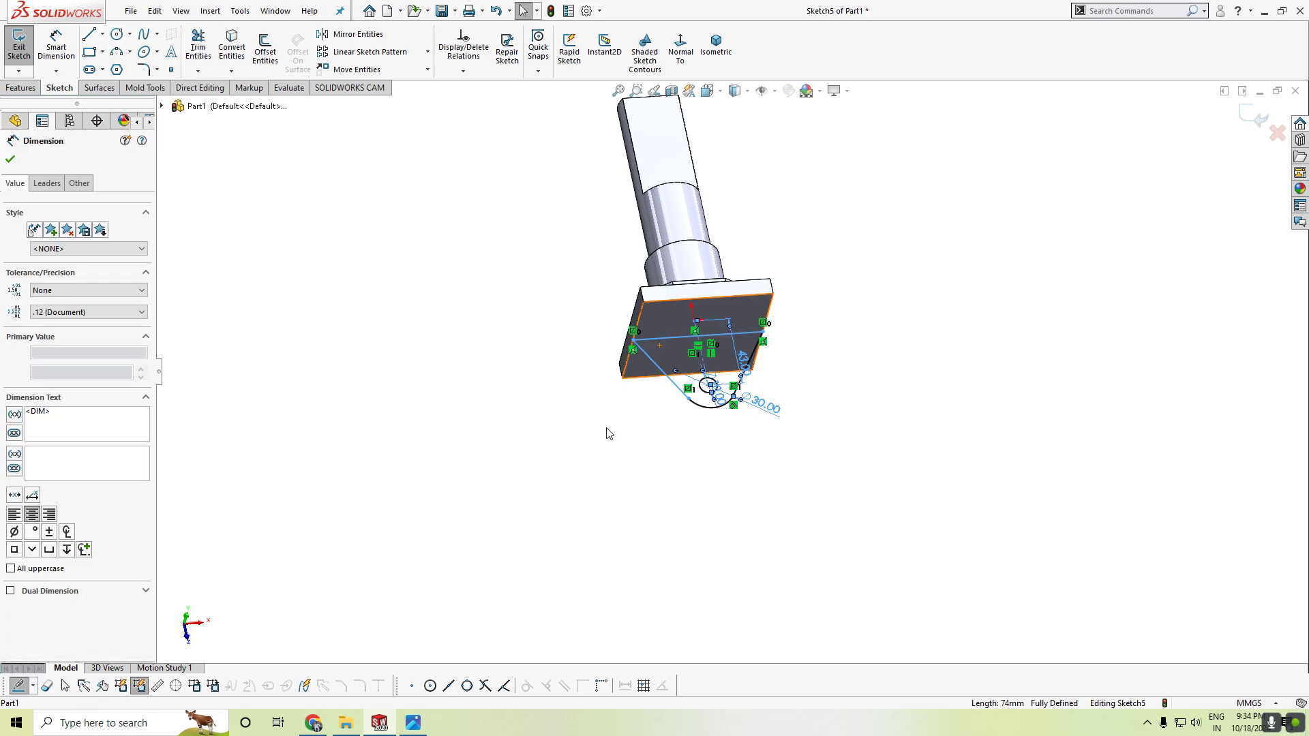
pyautogui.click(277, 344)
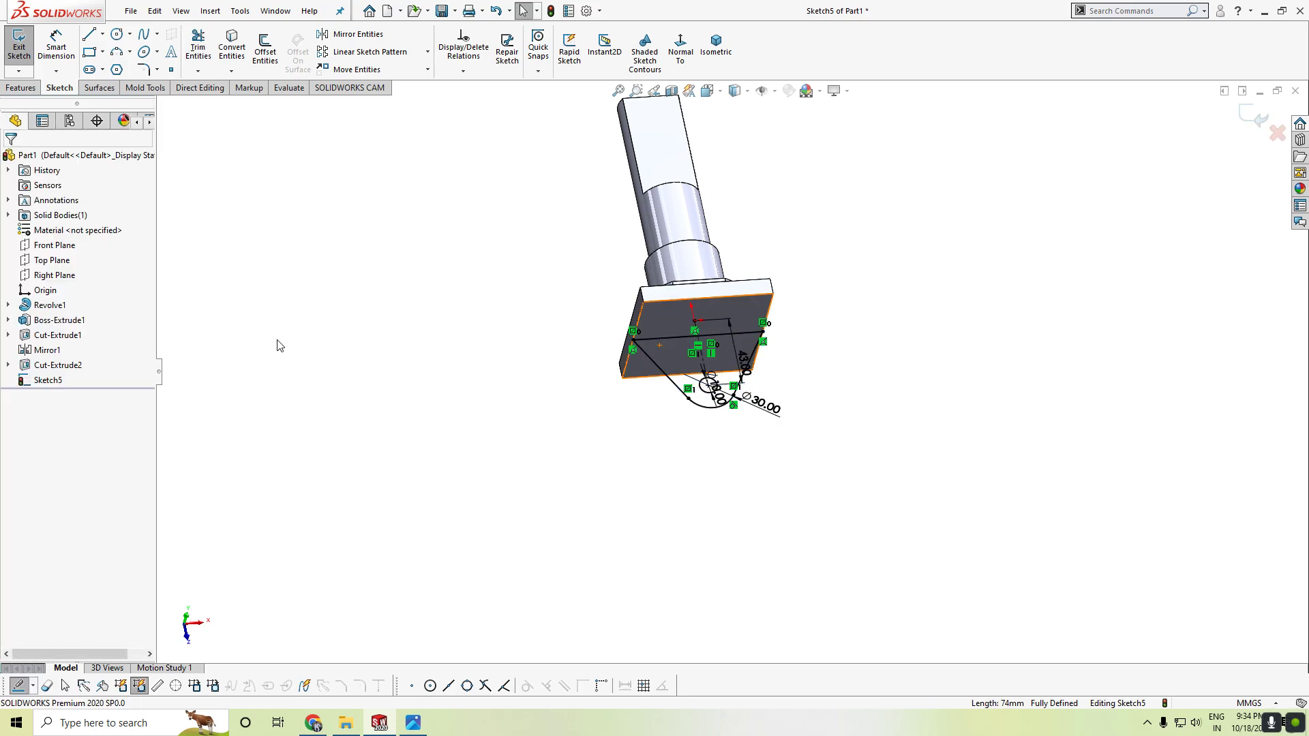
pyautogui.click(717, 54)
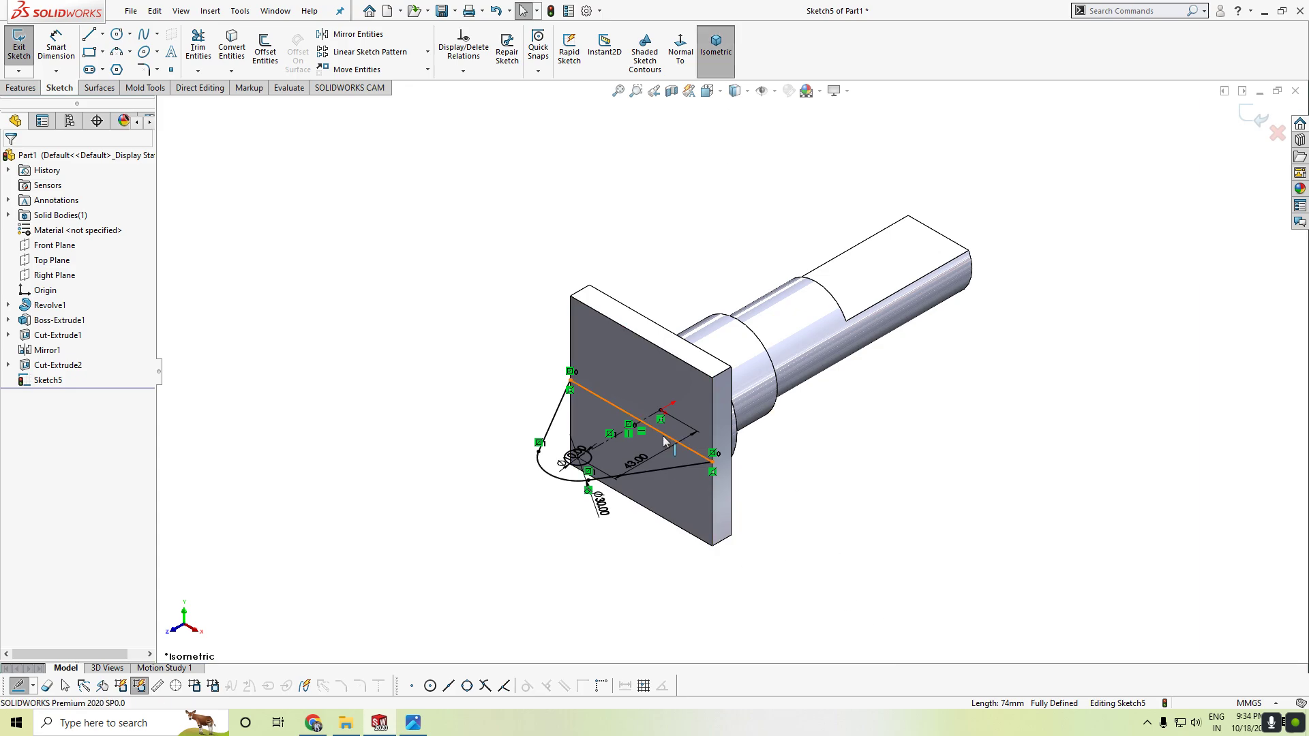
pyautogui.click(20, 88)
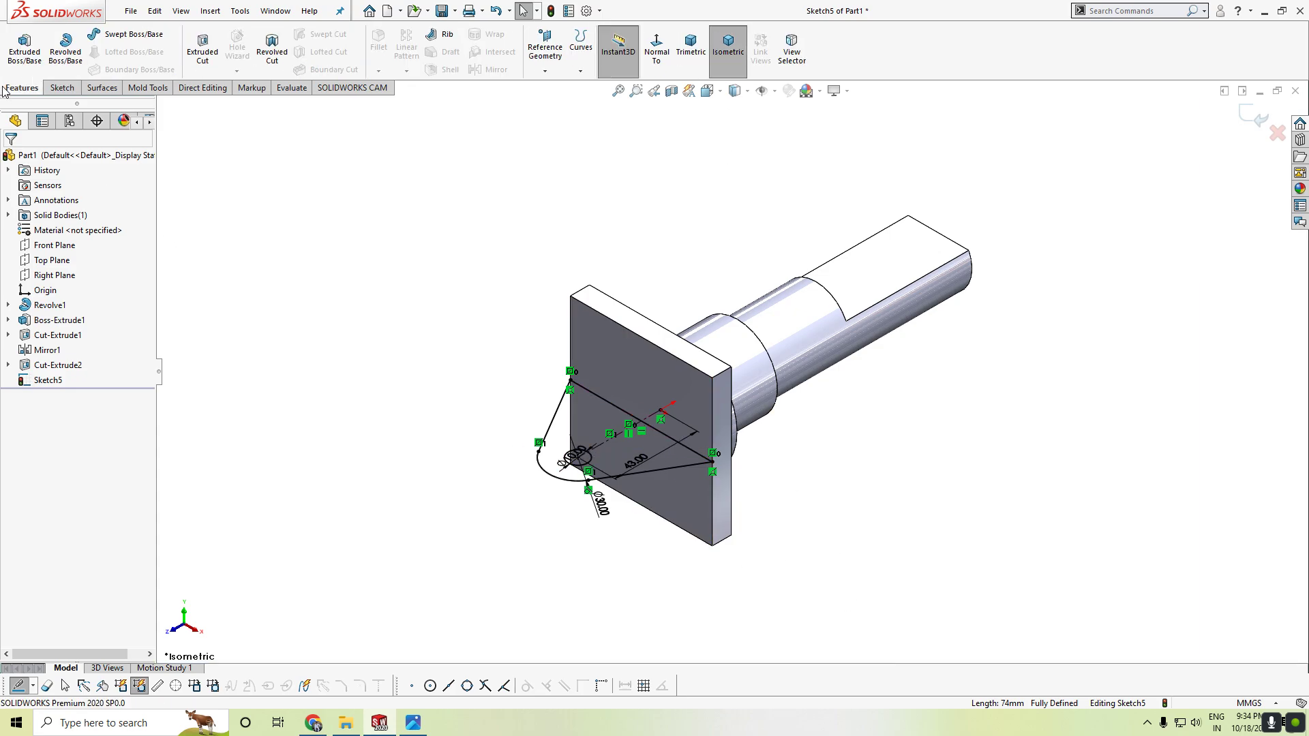
pyautogui.click(412, 723)
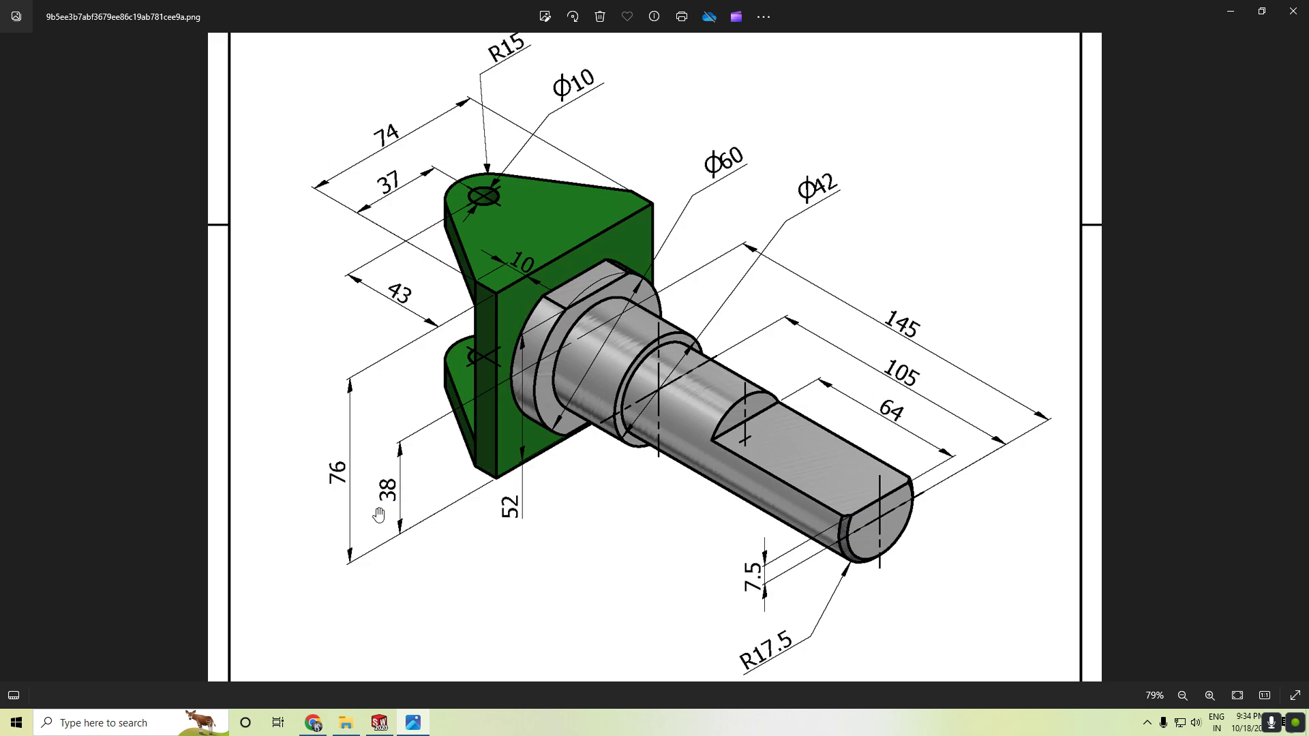
pyautogui.click(380, 723)
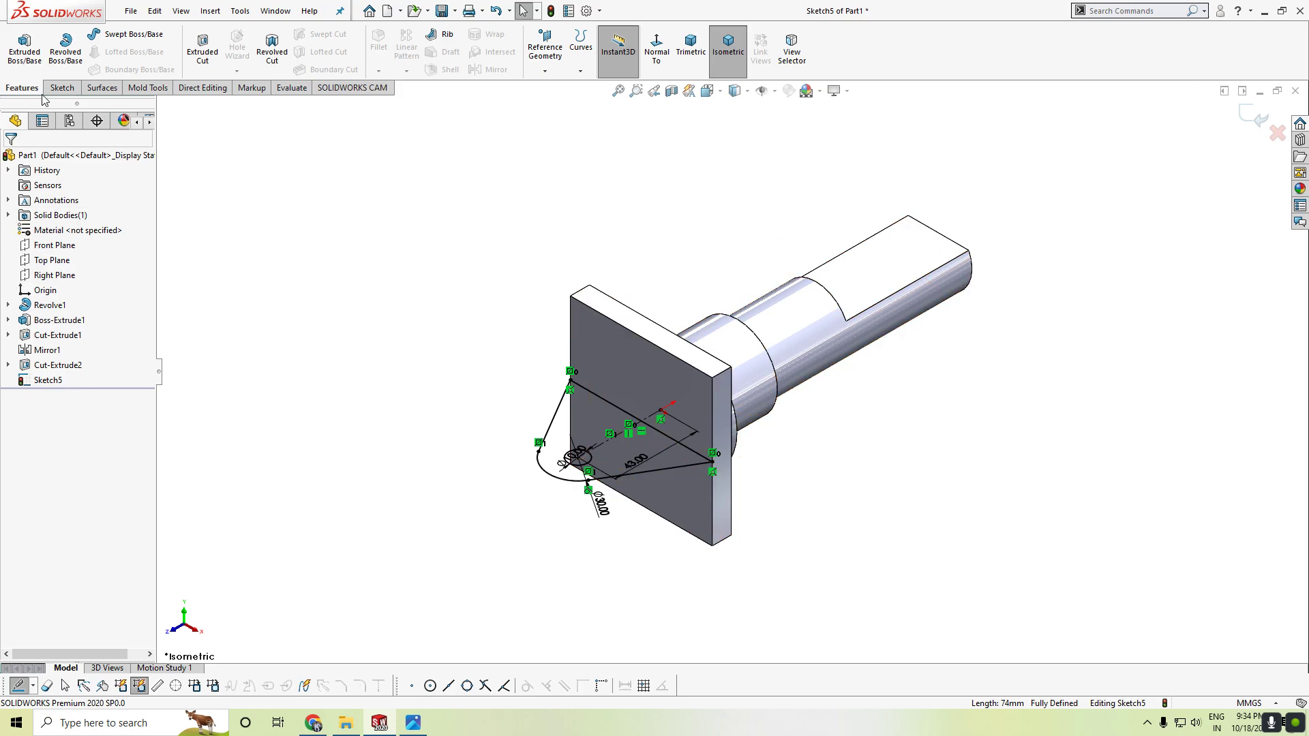
# Extrude the lug sketch 10 mm thick from a 38 mm start offset, in the reversed direction.
pyautogui.click(24, 55)
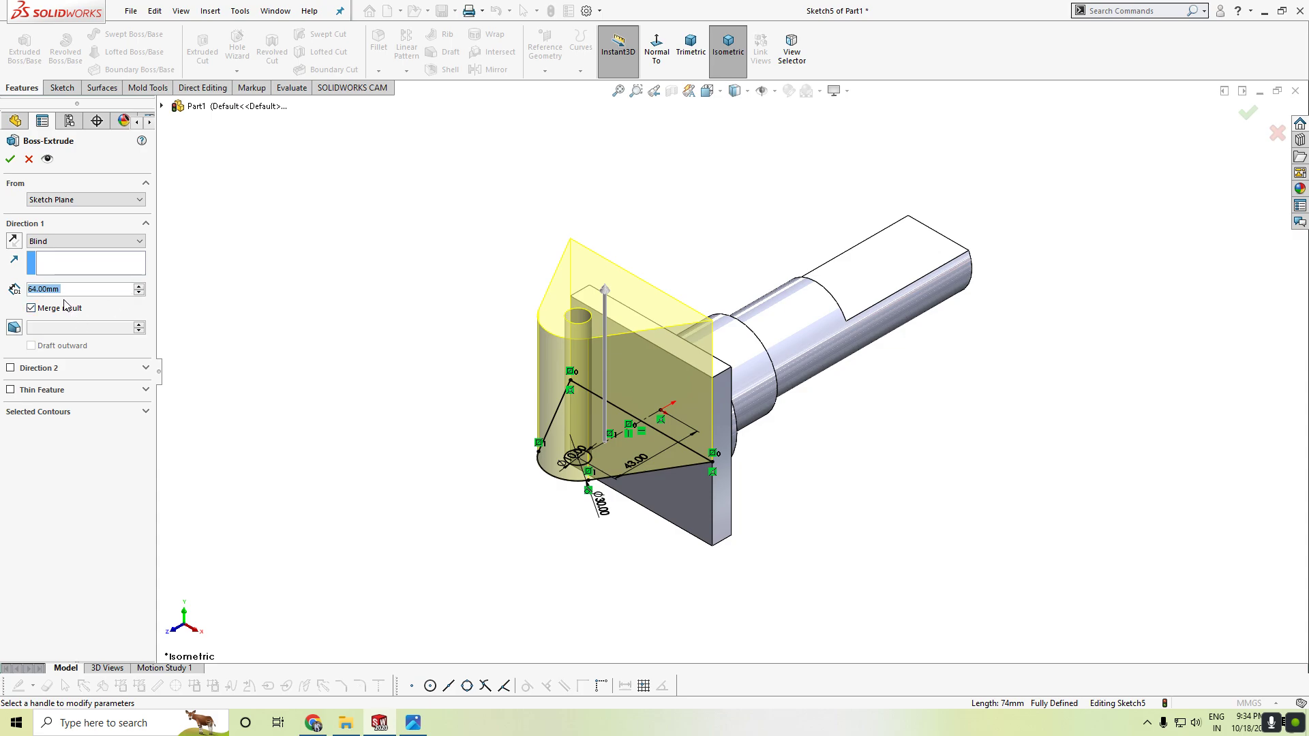
pyautogui.write('38')
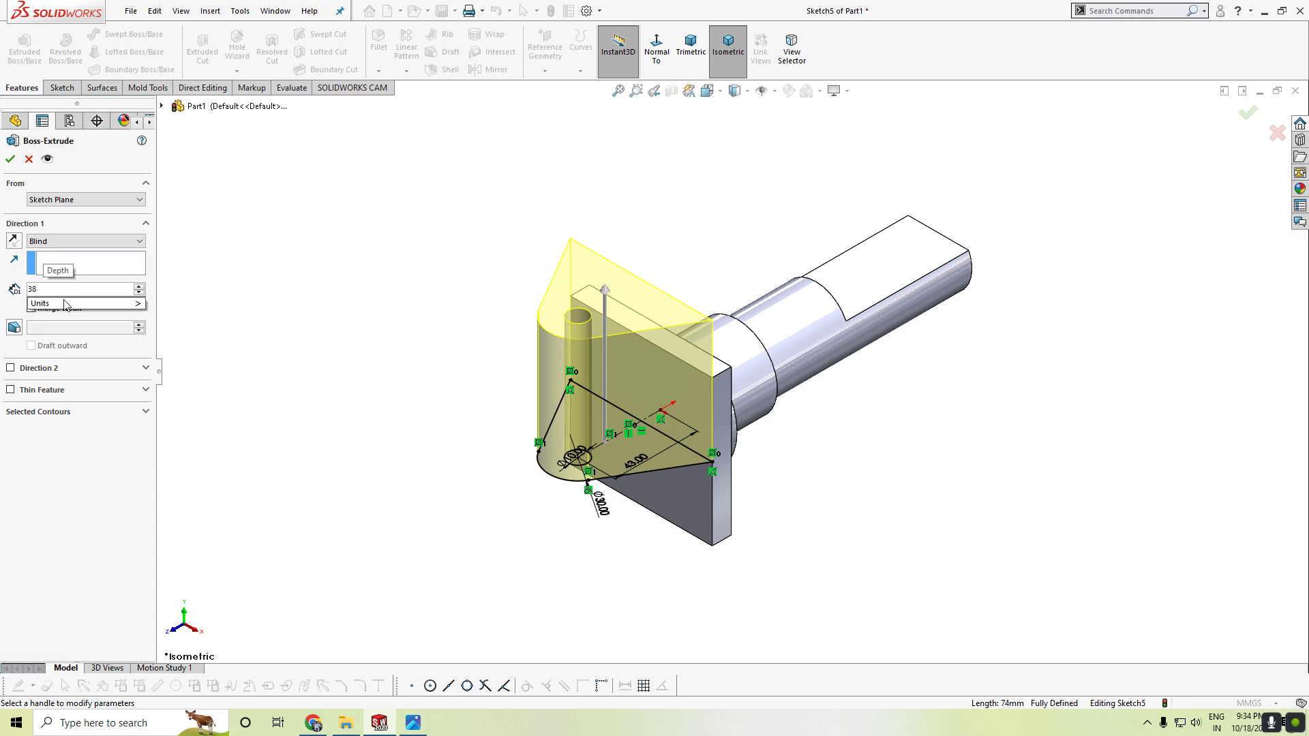
pyautogui.click(72, 200)
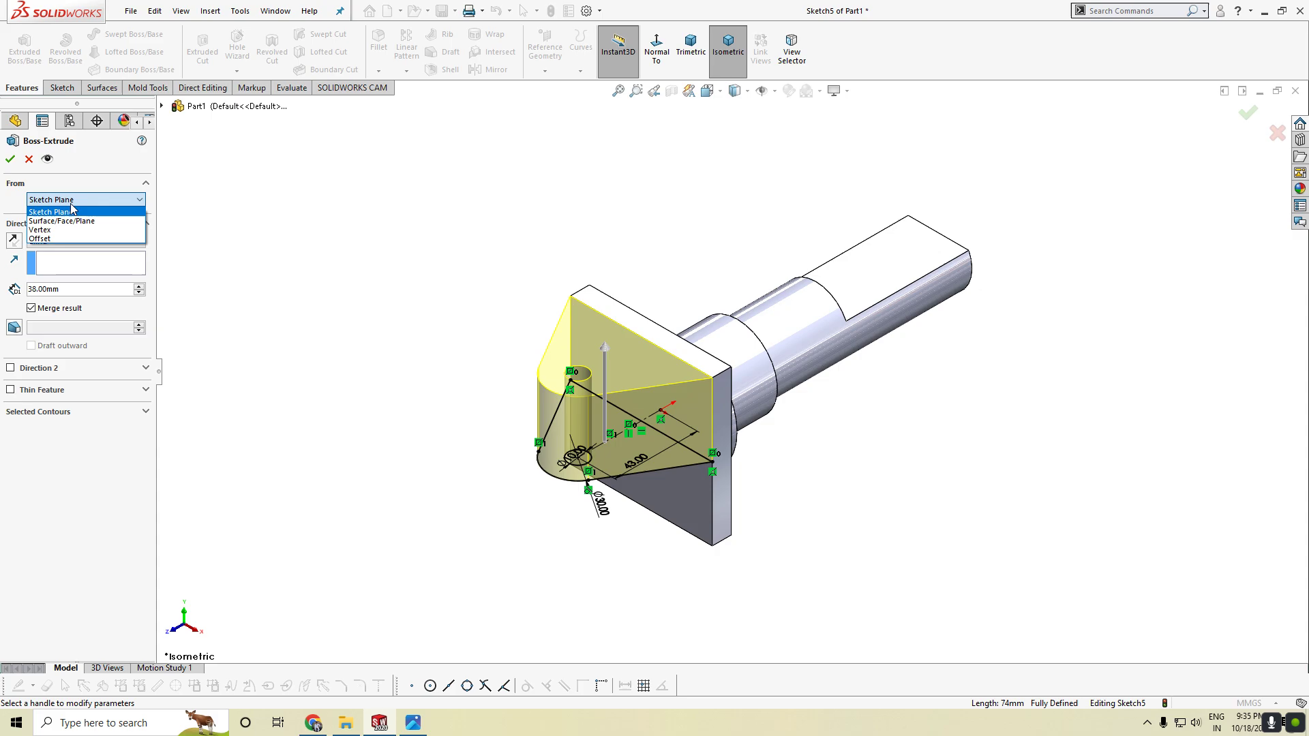
pyautogui.click(71, 238)
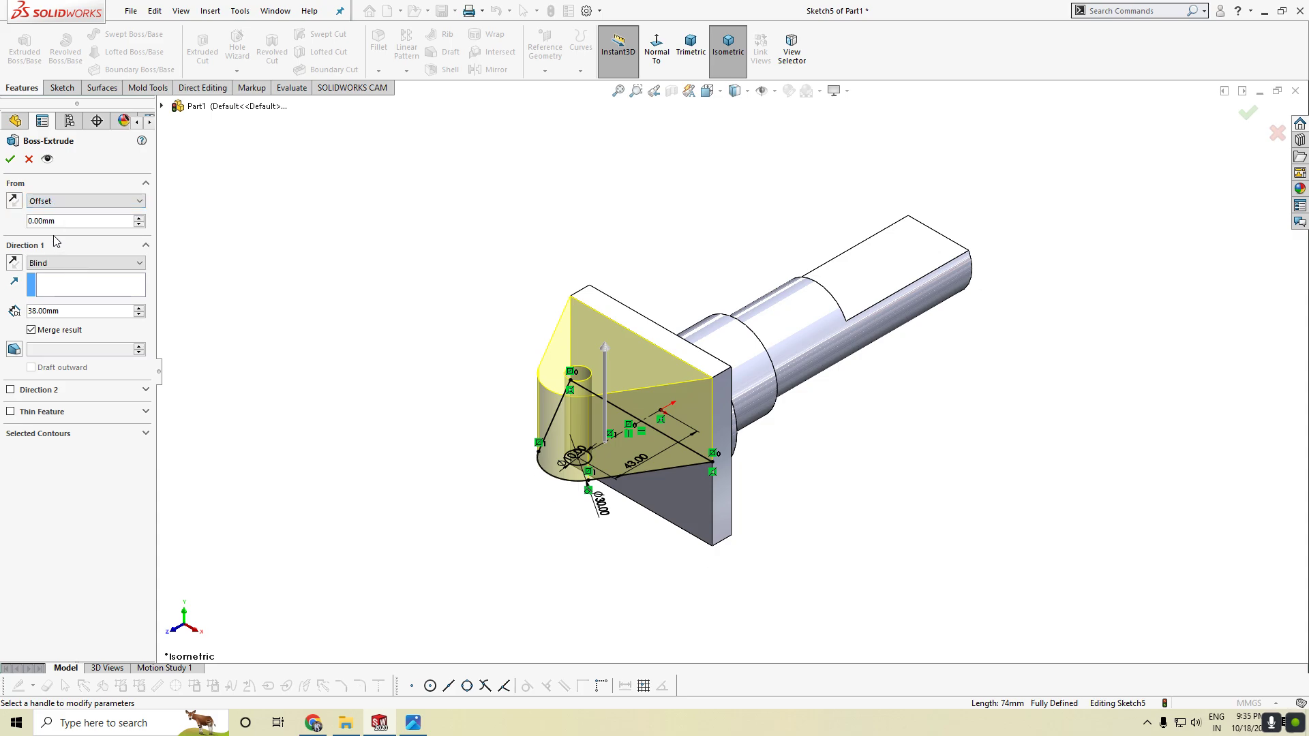
pyautogui.doubleClick(54, 224)
pyautogui.write('38')
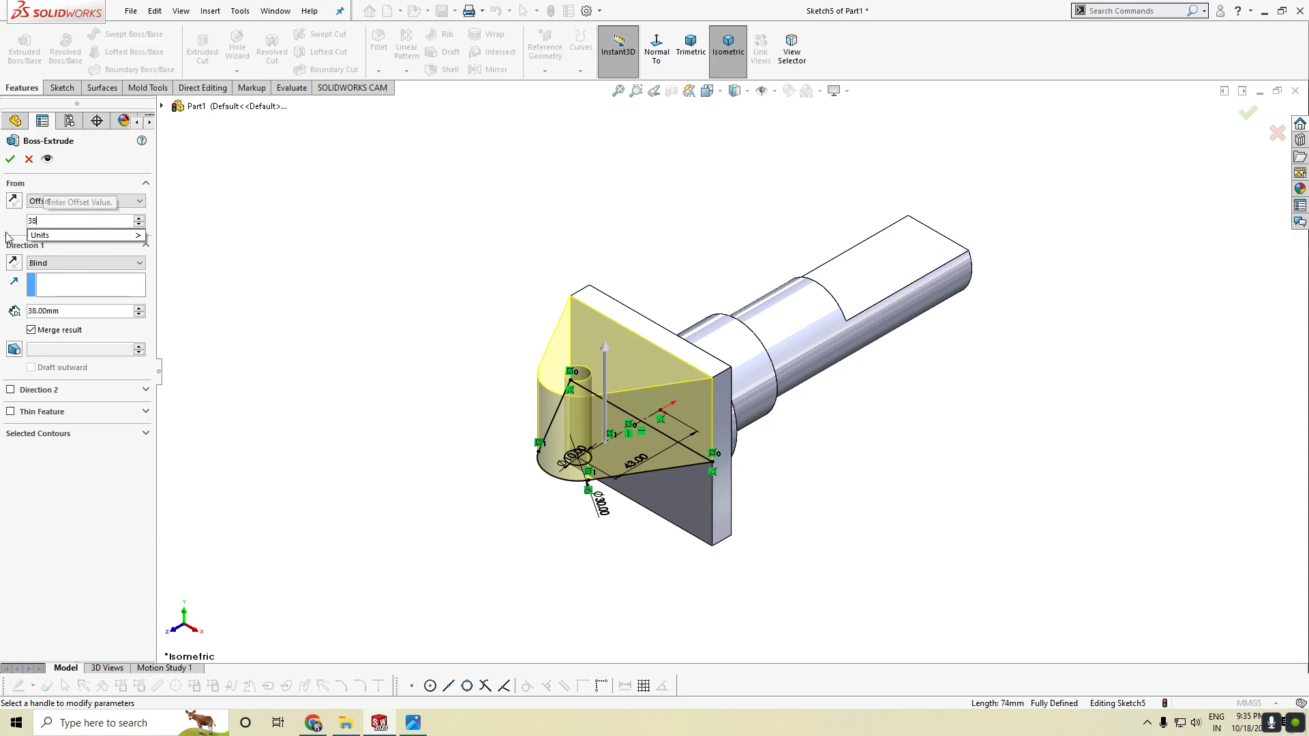
pyautogui.press('Return')
pyautogui.moveTo(60, 308); pyautogui.dragTo(28, 324)
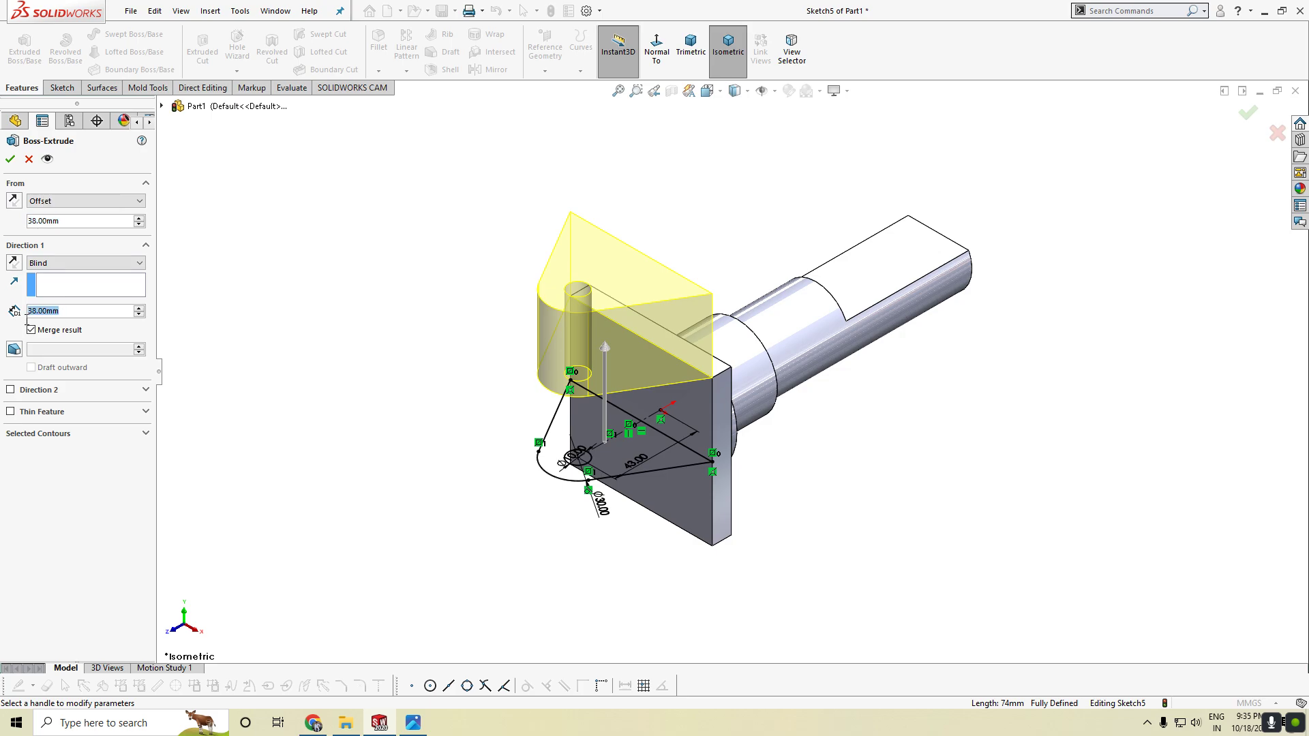
pyautogui.write('10')
pyautogui.press('Return')
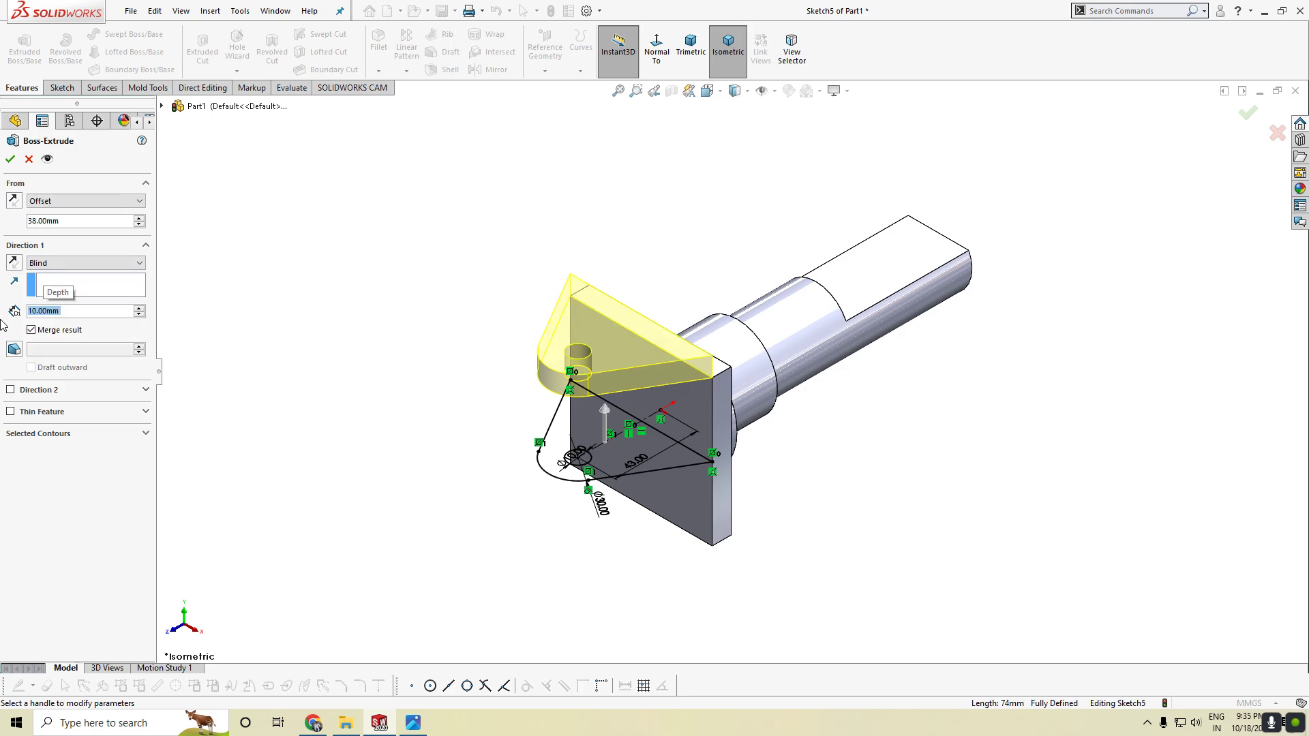
pyautogui.click(12, 264)
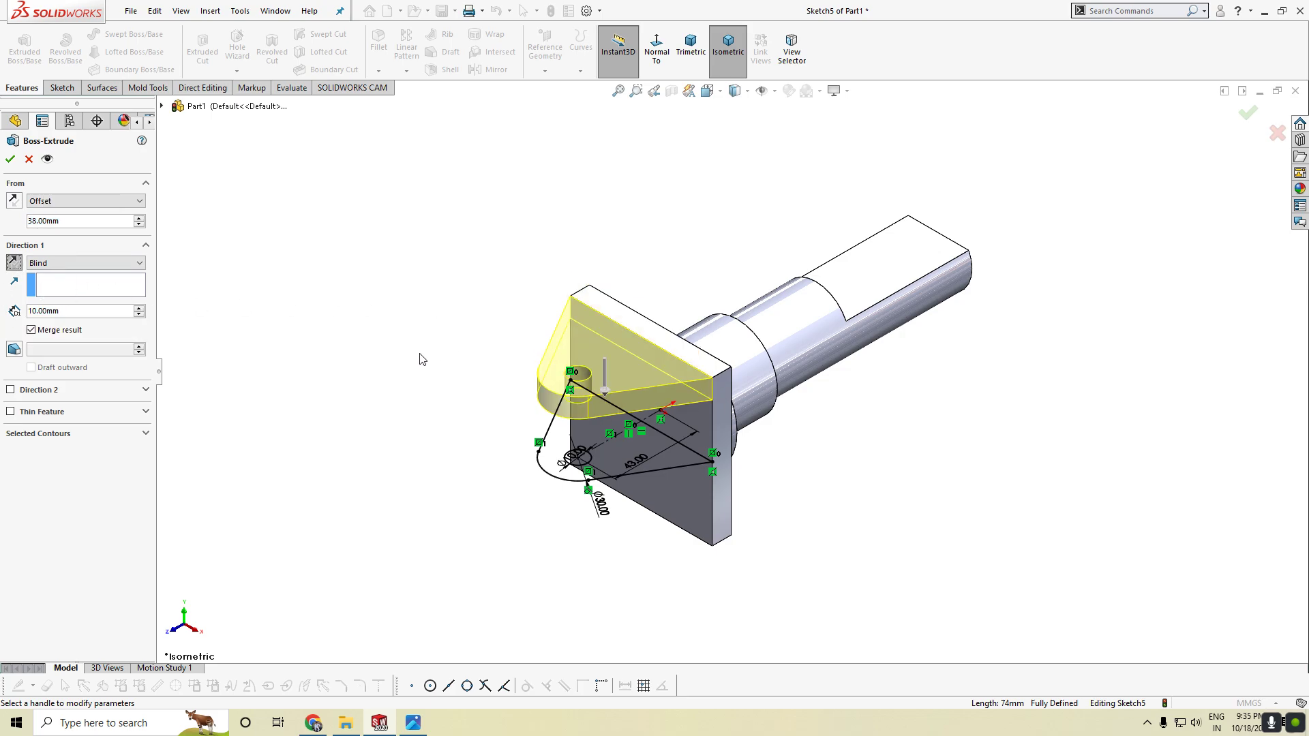
pyautogui.click(10, 159)
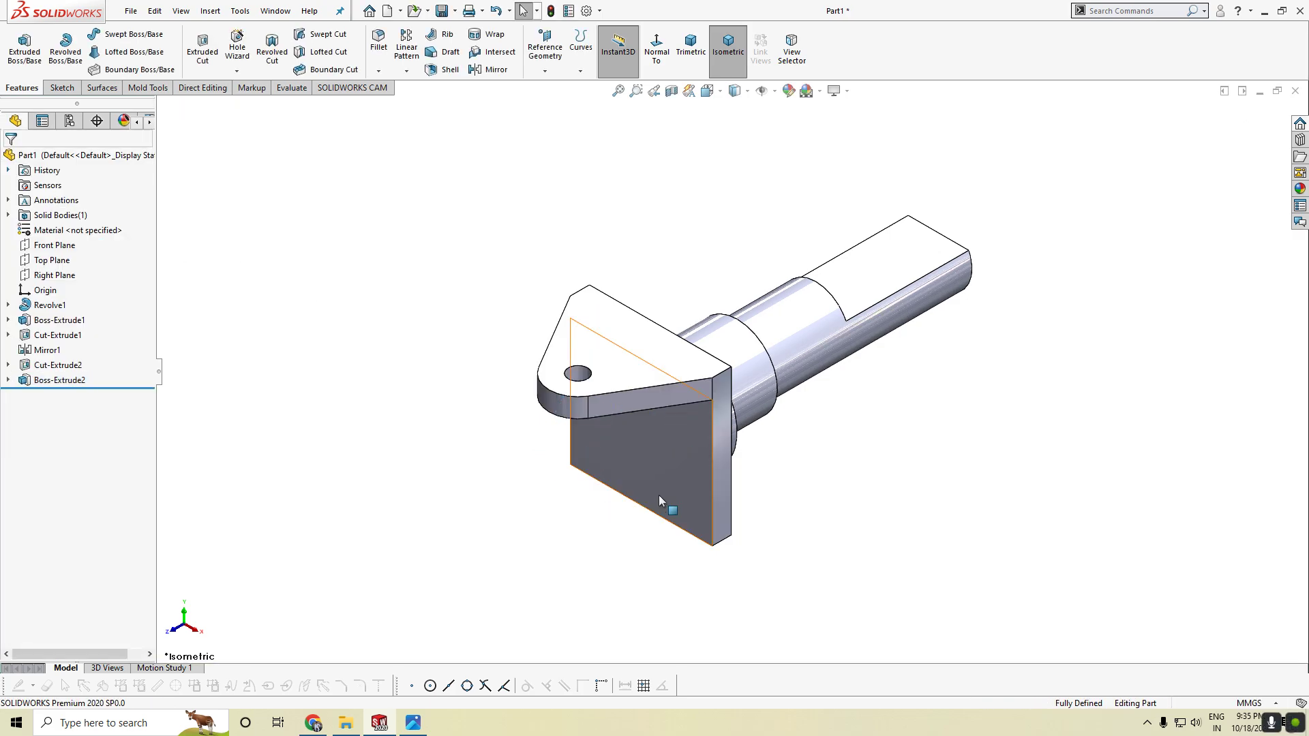
pyautogui.moveTo(659, 496)
pyautogui.mouseDown(button='middle')
pyautogui.moveTo(853, 511)
pyautogui.moveTo(856, 492)
pyautogui.mouseUp(button='middle')
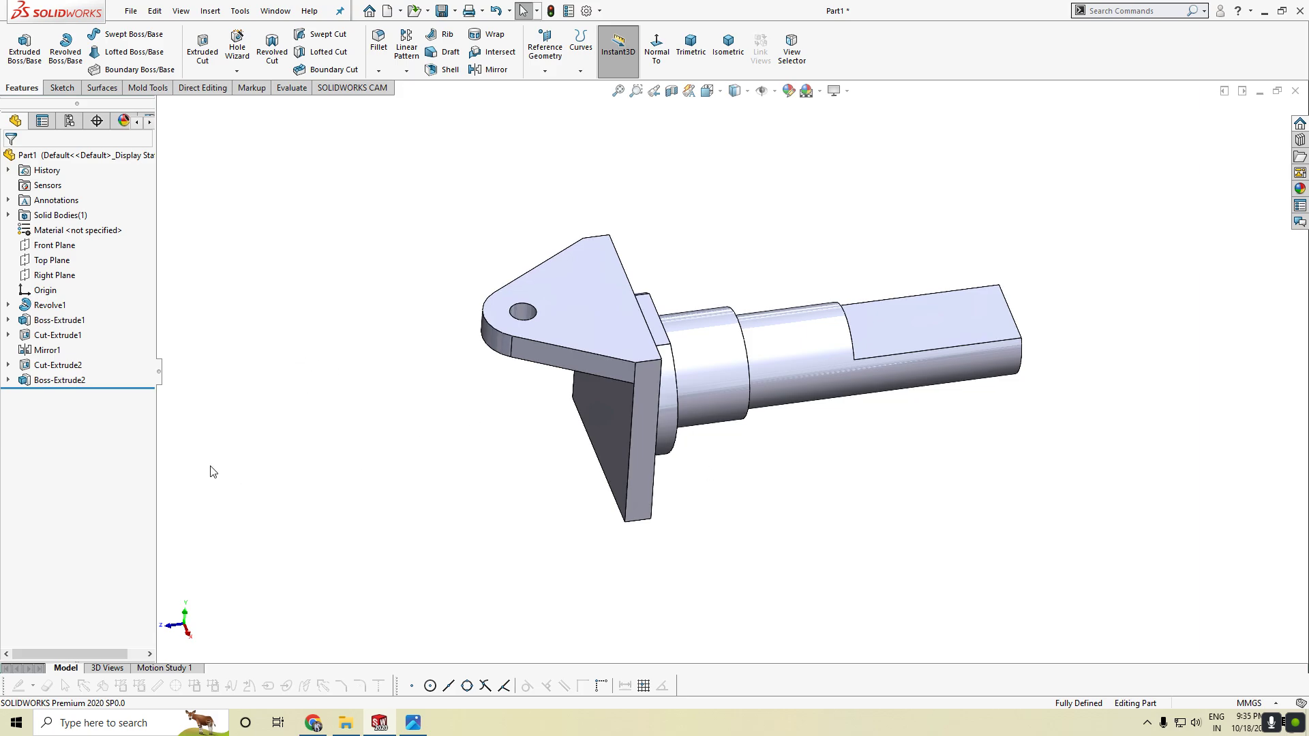
# Mirror the Boss-Extrude2 lug about the Top Plane.
pyautogui.click(52, 260)
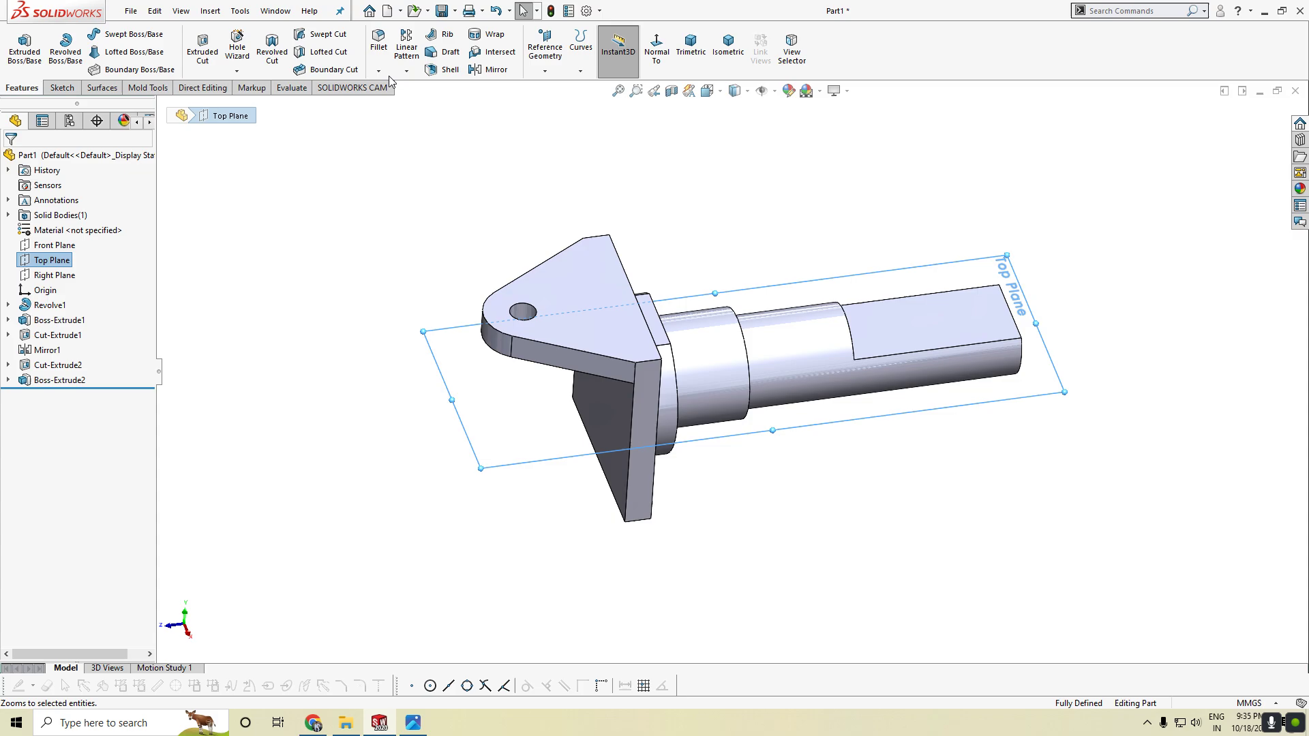
pyautogui.click(496, 68)
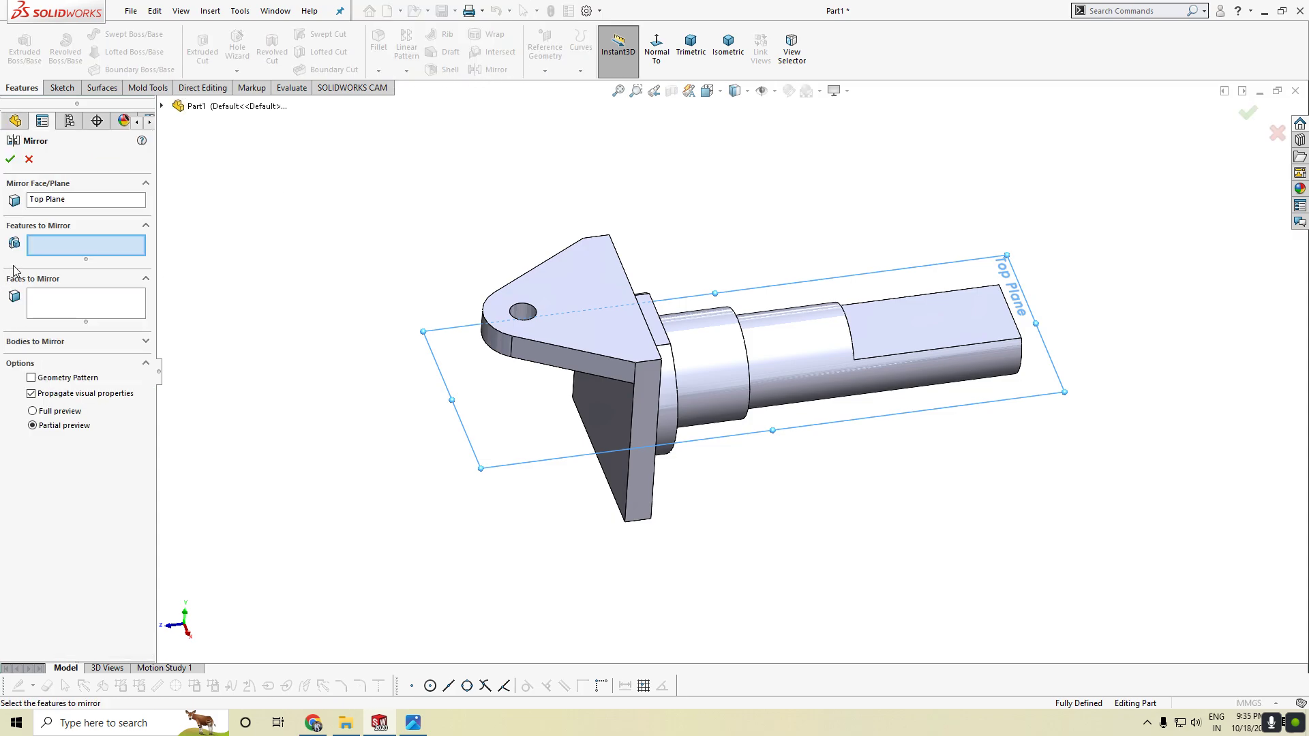
pyautogui.click(163, 107)
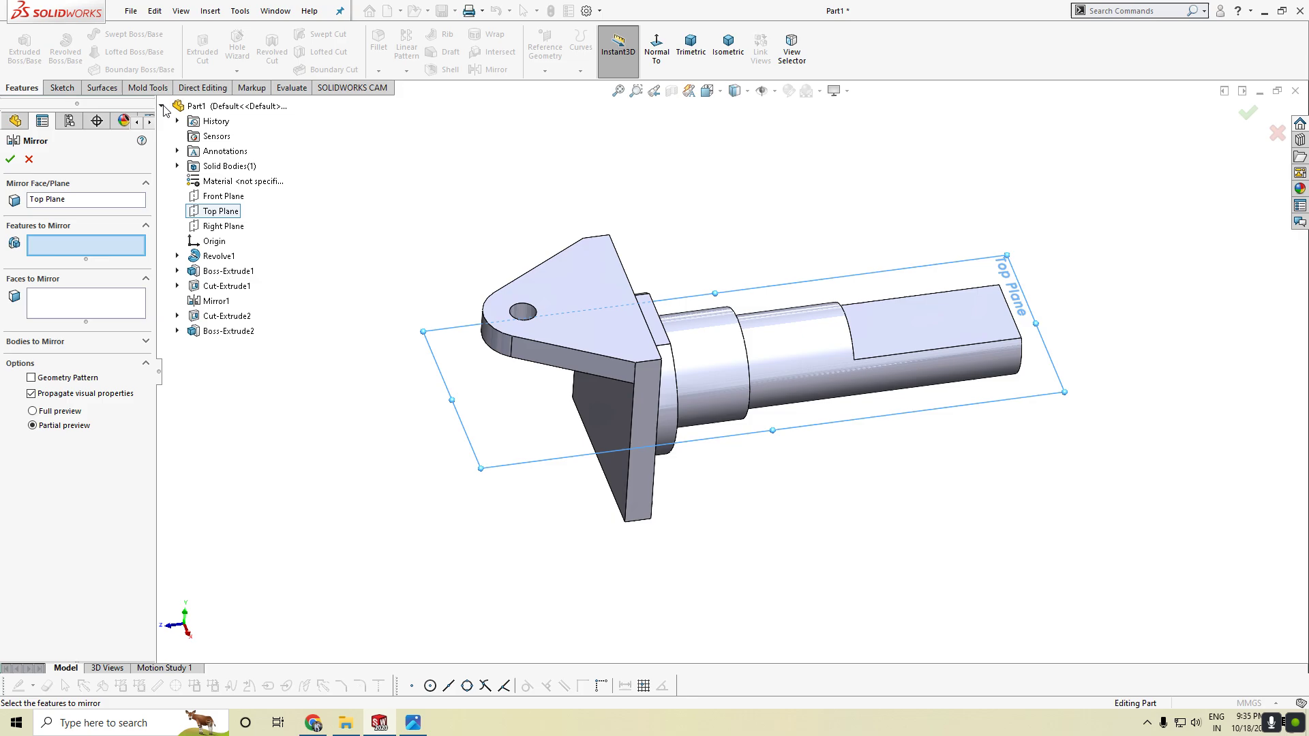
pyautogui.click(232, 332)
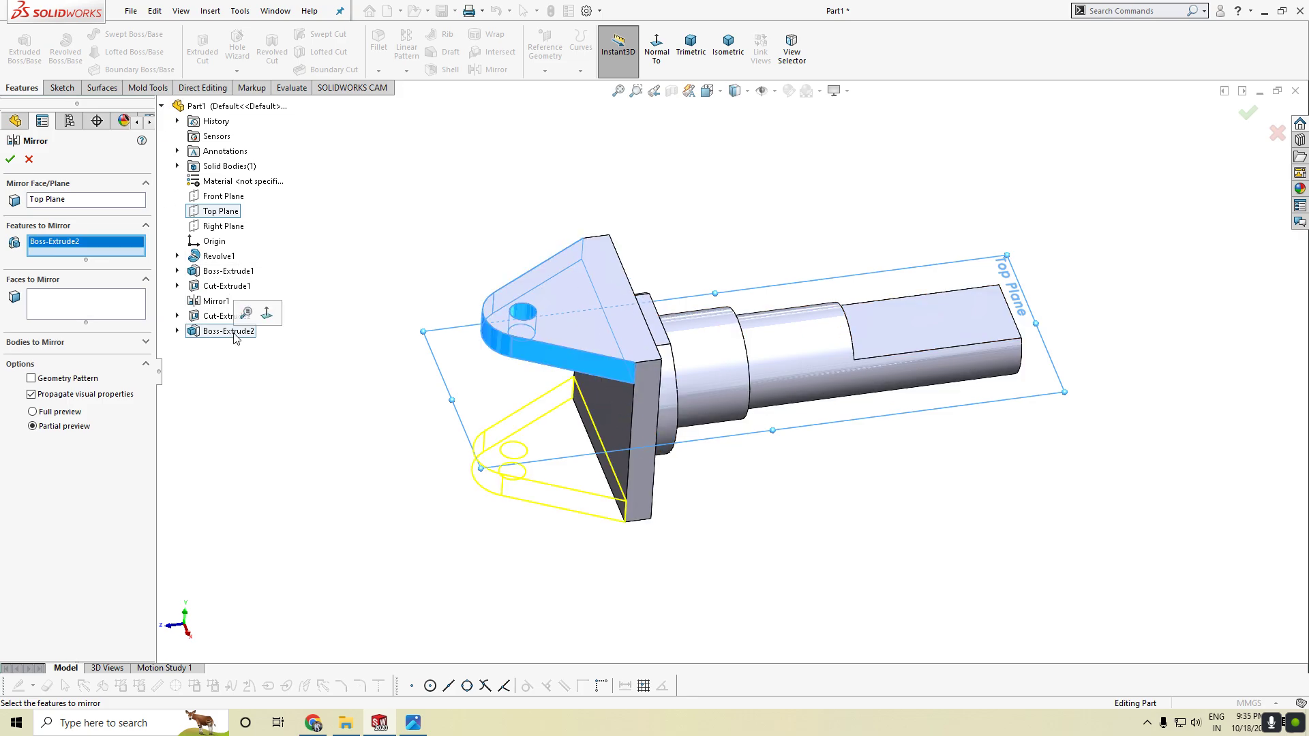
pyautogui.click(10, 160)
pyautogui.moveTo(590, 522)
pyautogui.mouseDown(button='middle')
pyautogui.moveTo(618, 386)
pyautogui.moveTo(530, 429)
pyautogui.mouseUp(button='middle')
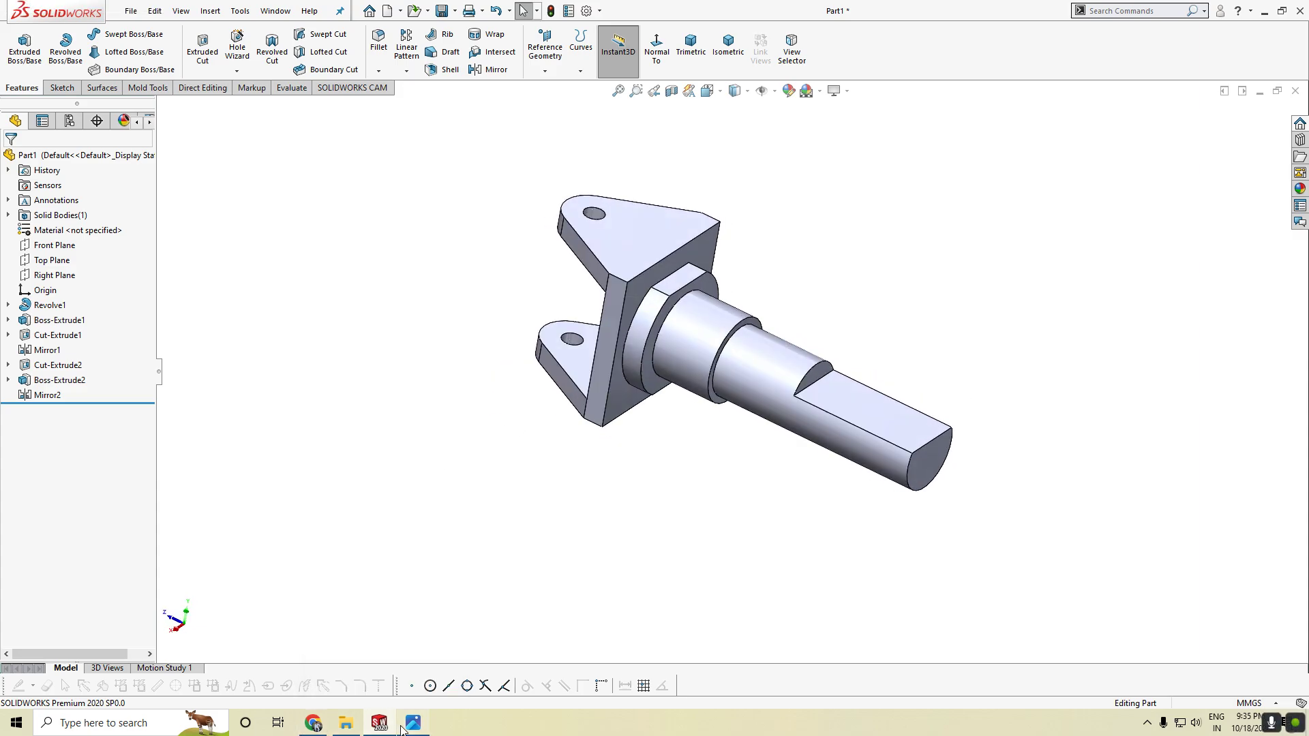
# Compare the model with the reference drawing and orbit to a new angle.
pyautogui.click(413, 722)
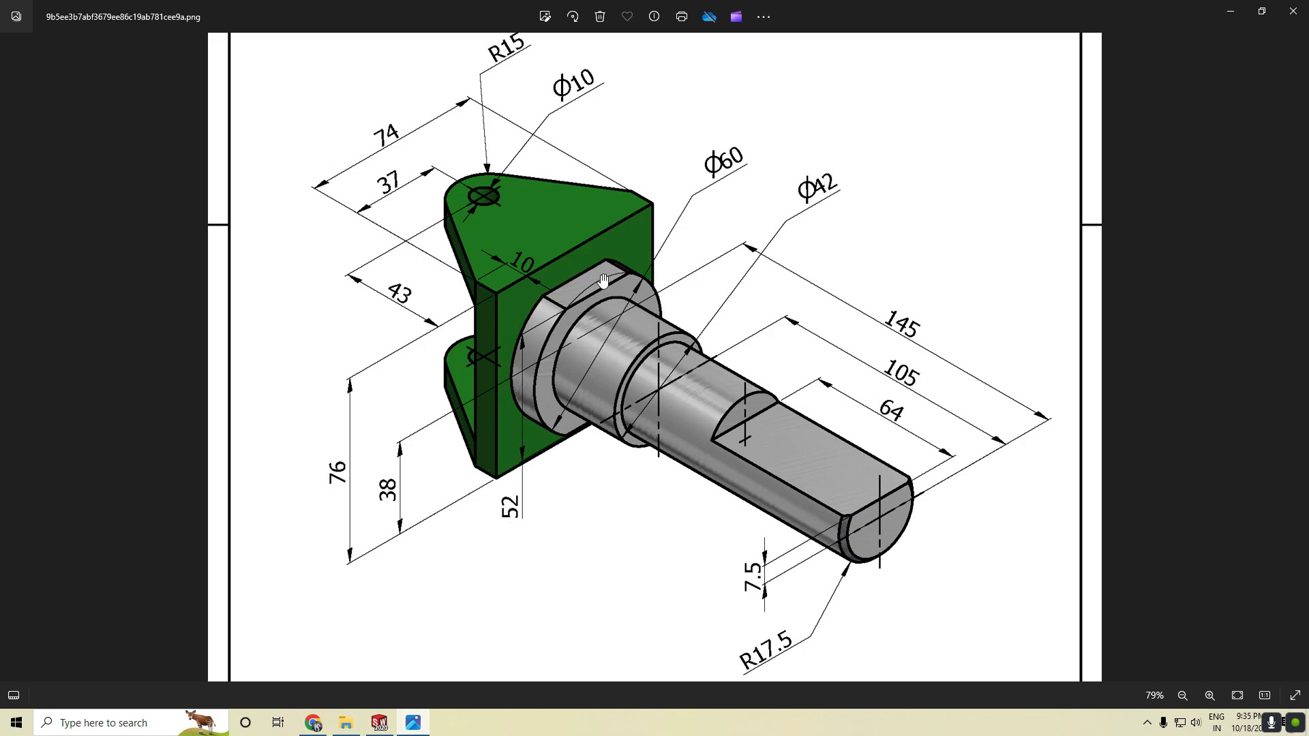
pyautogui.click(1231, 11)
pyautogui.moveTo(698, 570); pyautogui.dragTo(680, 455, button='middle')
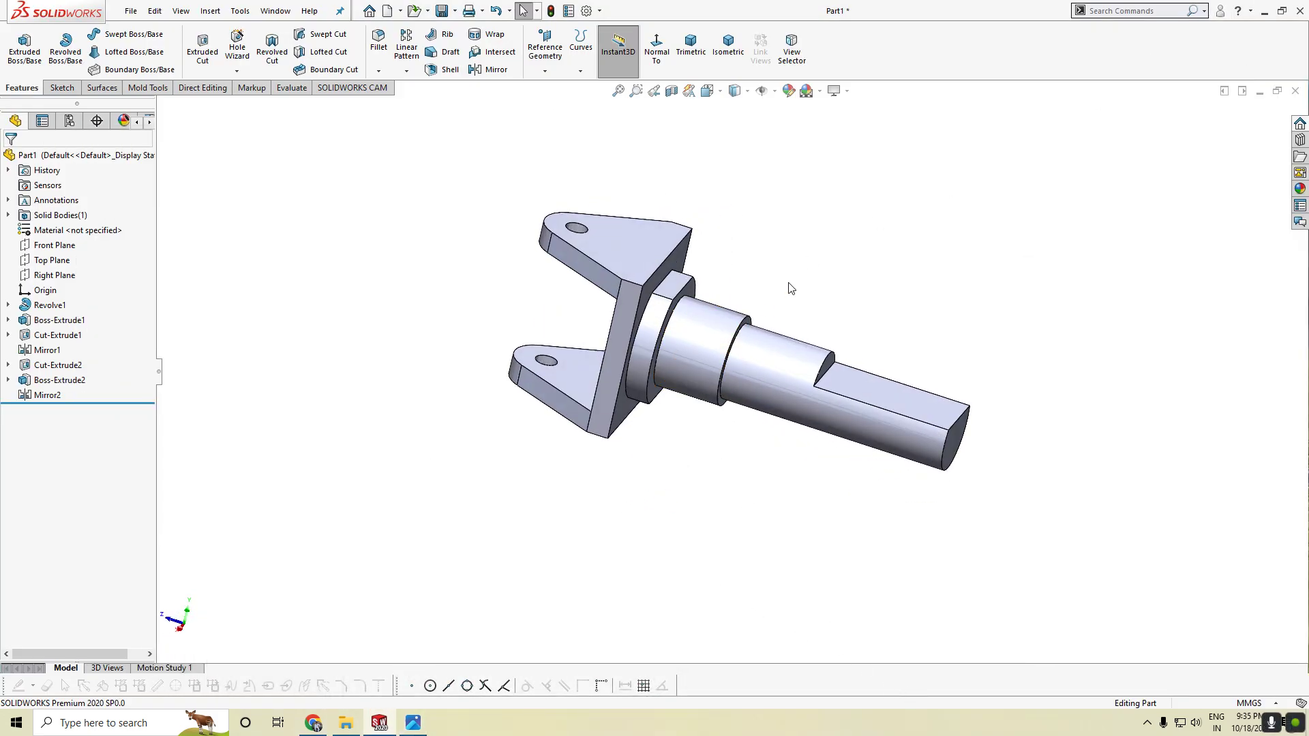
pyautogui.click(639, 231)
pyautogui.click(637, 512)
pyautogui.moveTo(651, 469); pyautogui.dragTo(619, 491, button='middle')
pyautogui.click(789, 91)
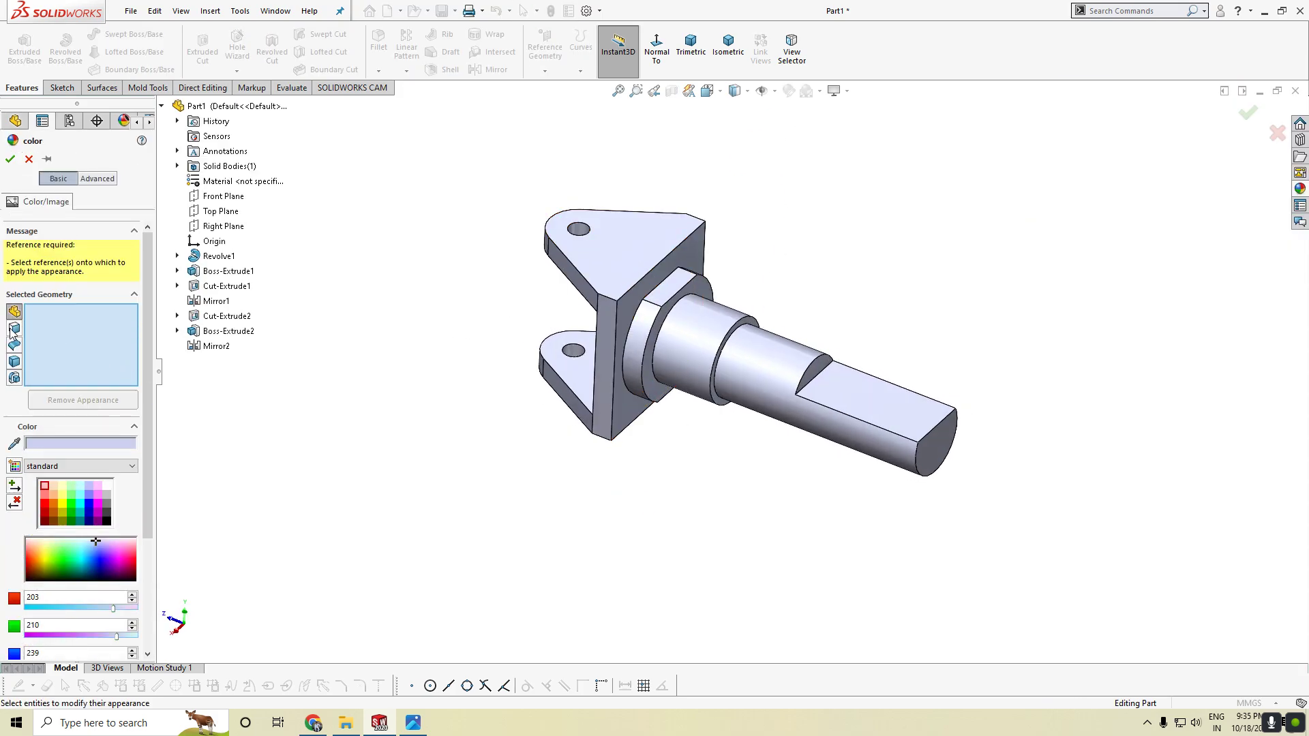
pyautogui.click(648, 238)
pyautogui.click(79, 444)
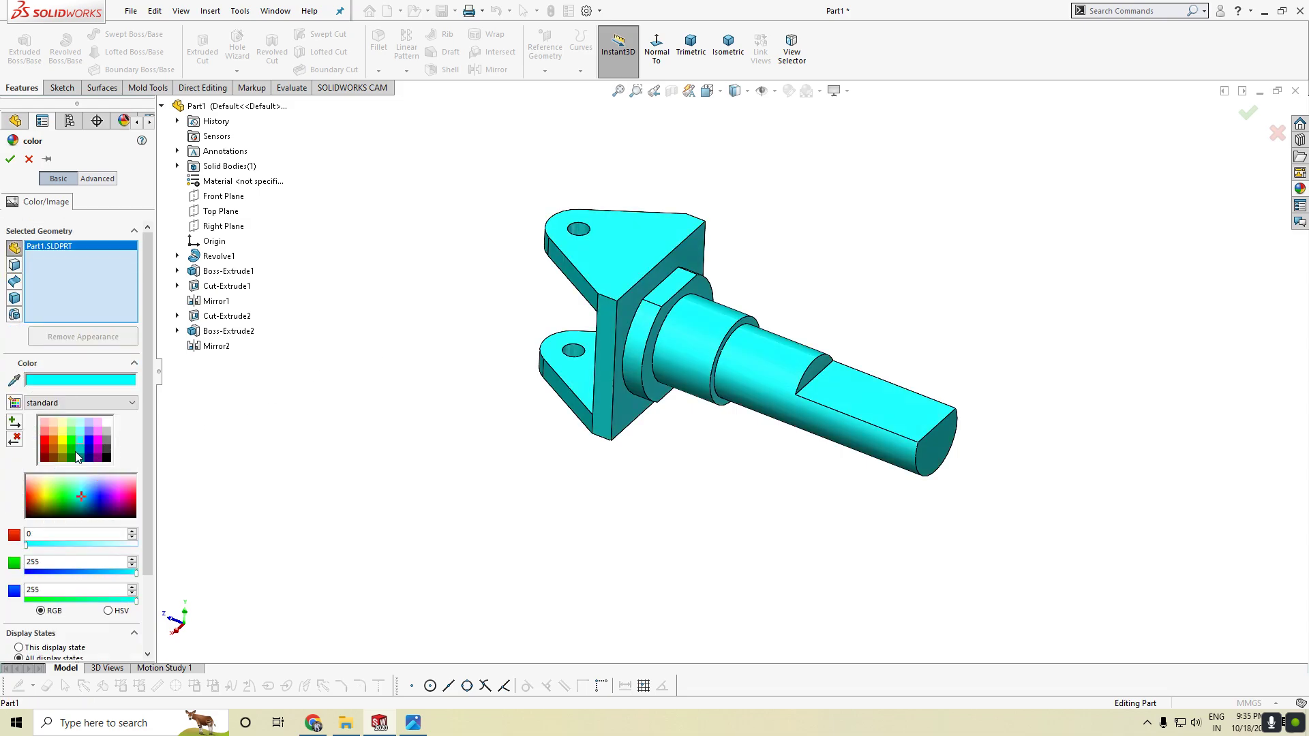
pyautogui.click(27, 159)
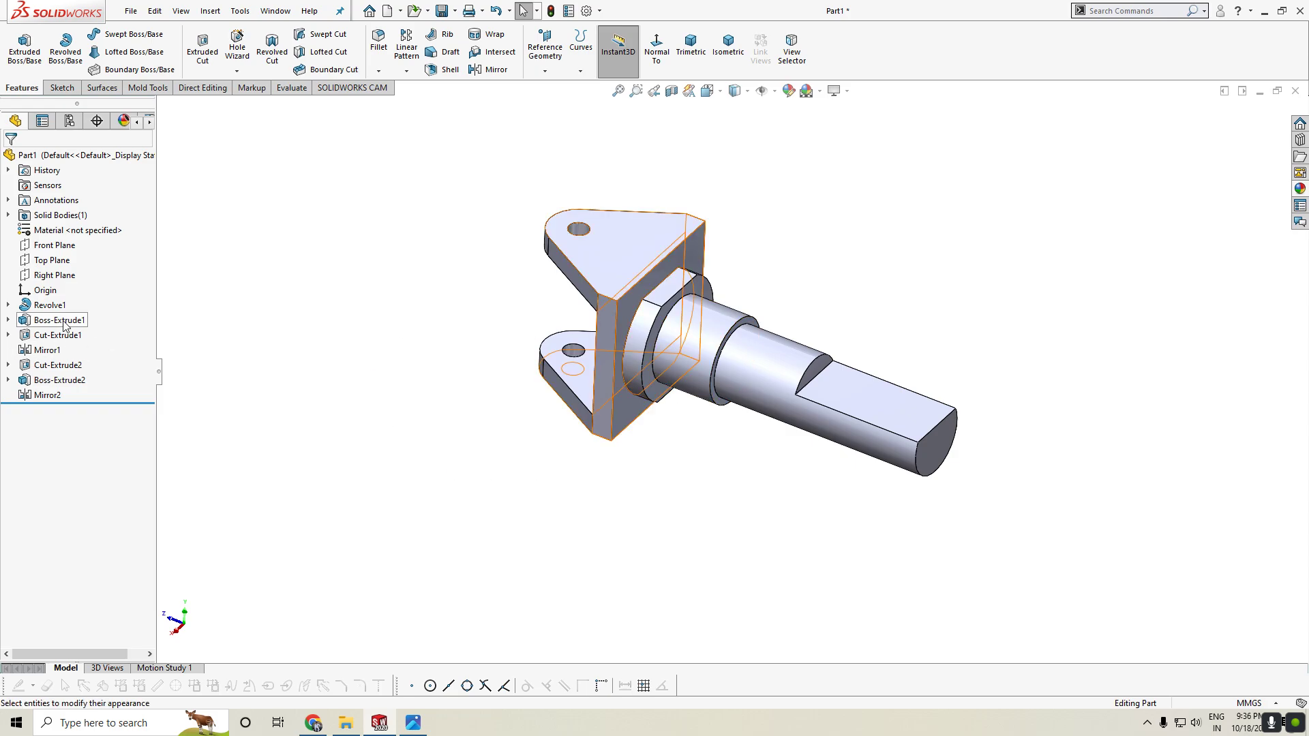
# Re-confirm Boss-Extrude1 and verify Solid Bodies holds the single Mirror2 body.
pyautogui.click(26, 307)
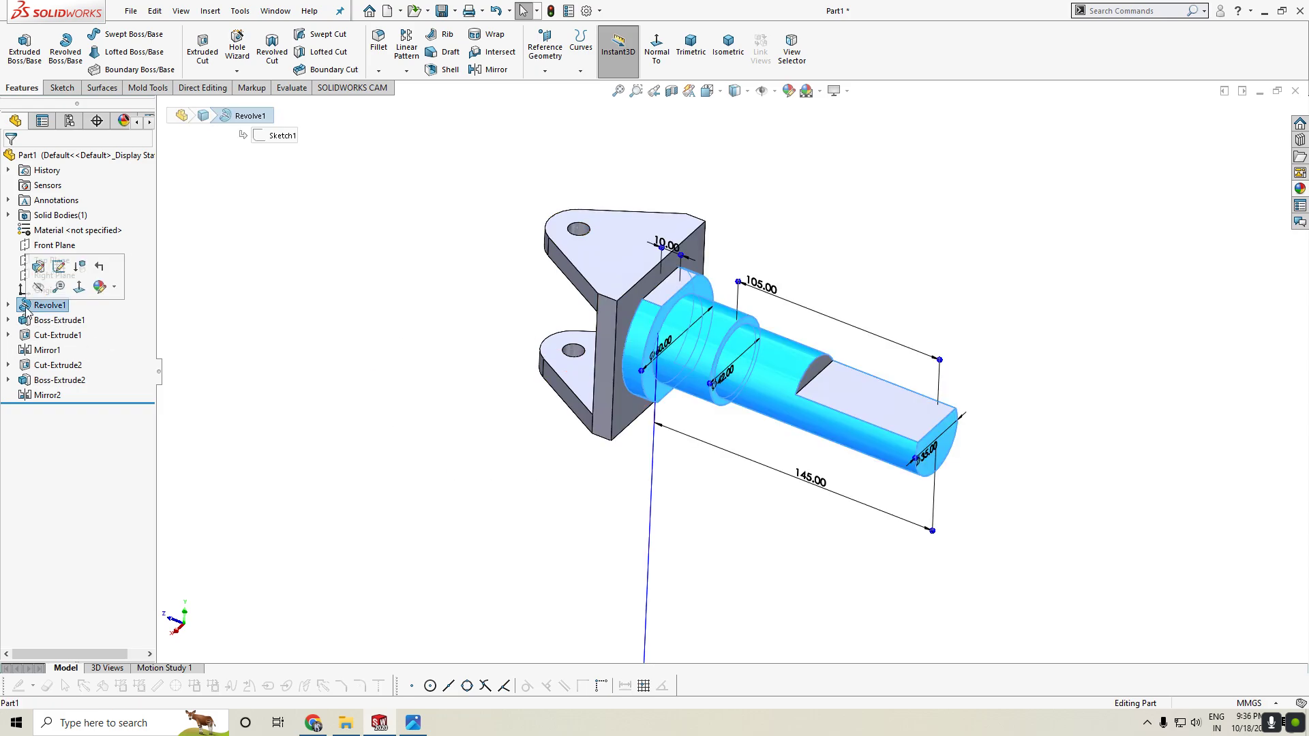
pyautogui.click(47, 320)
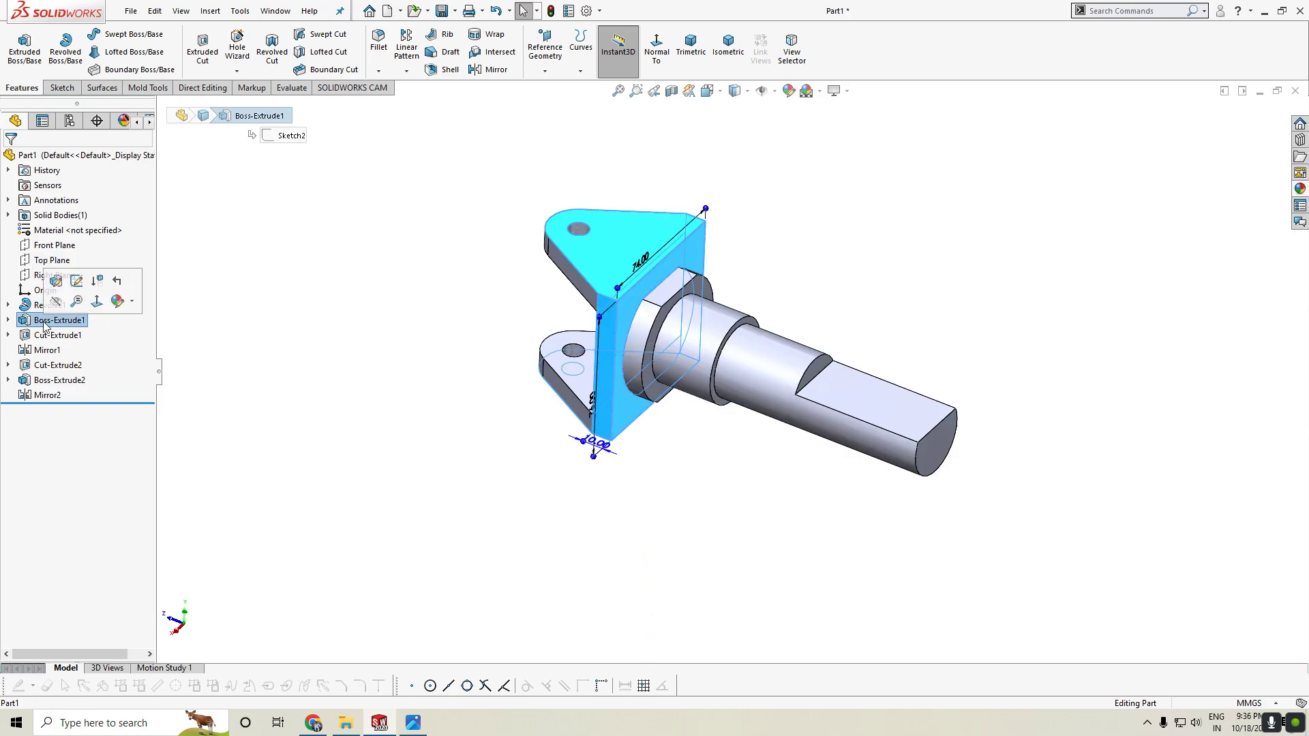
pyautogui.click(57, 280)
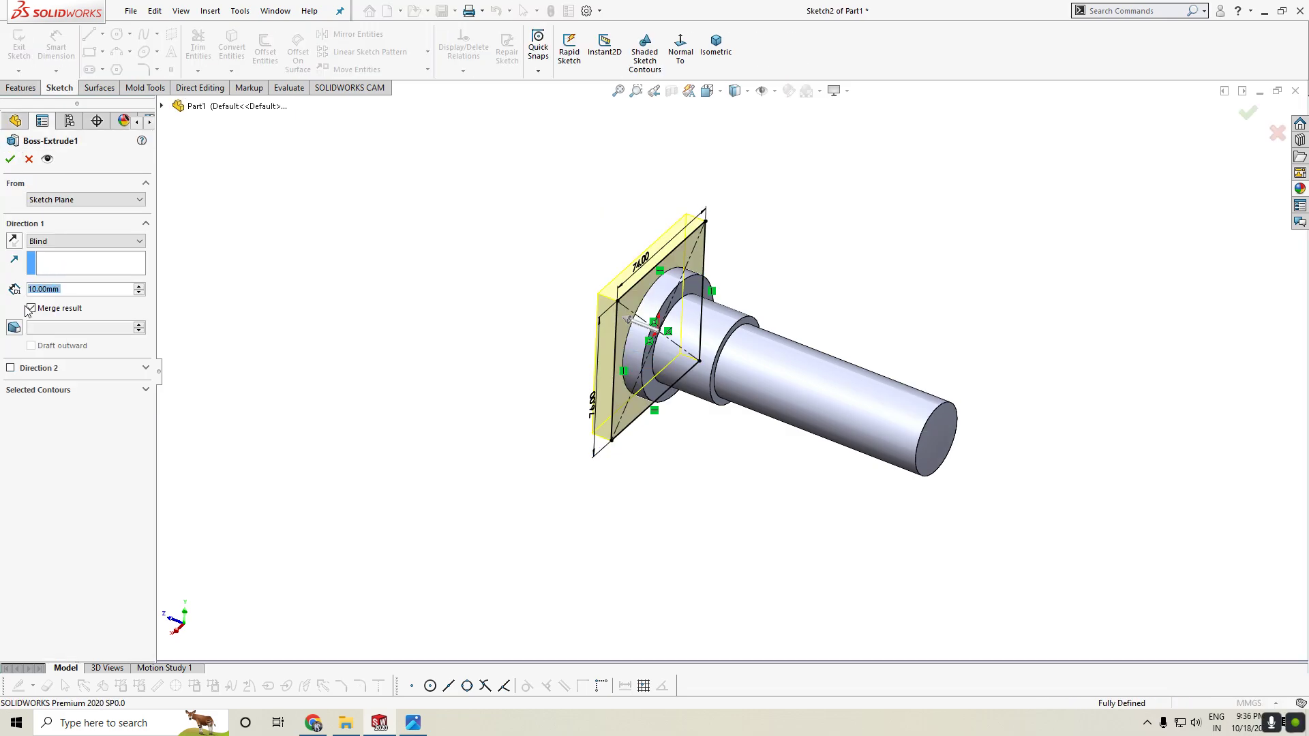
pyautogui.click(10, 159)
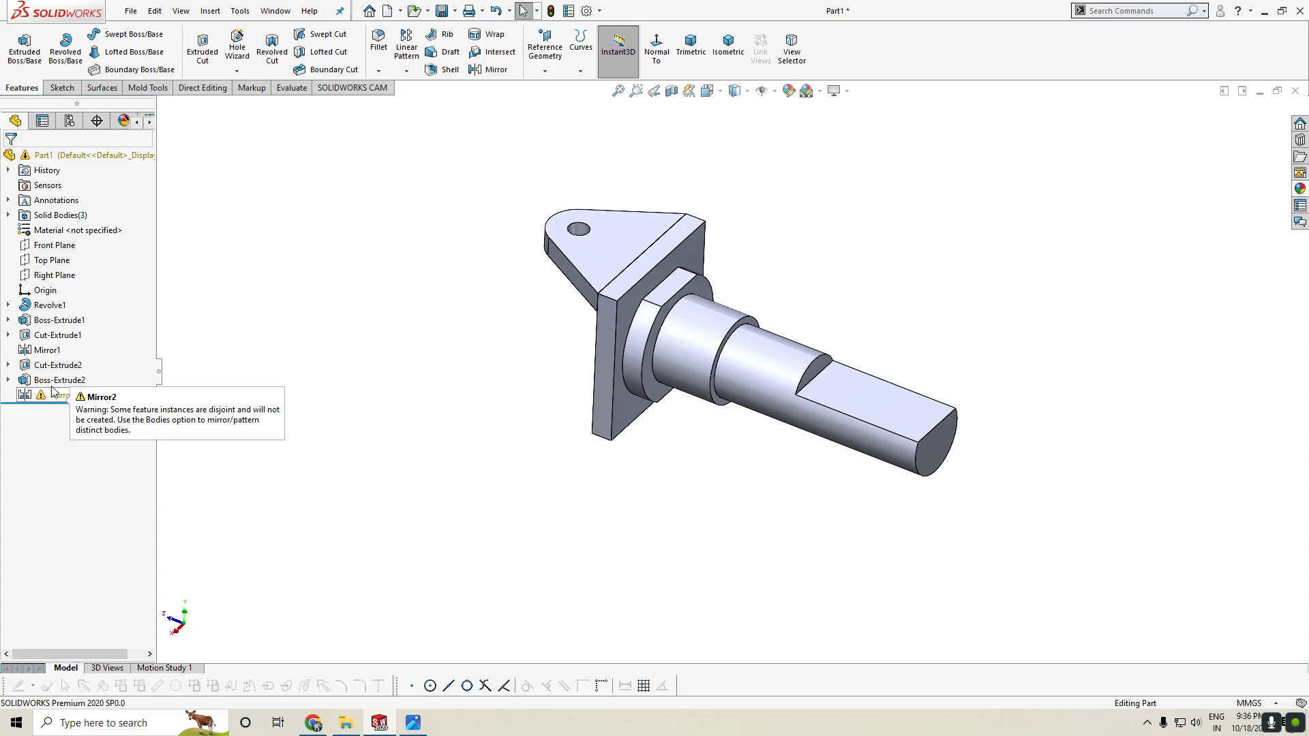
pyautogui.click(56, 319)
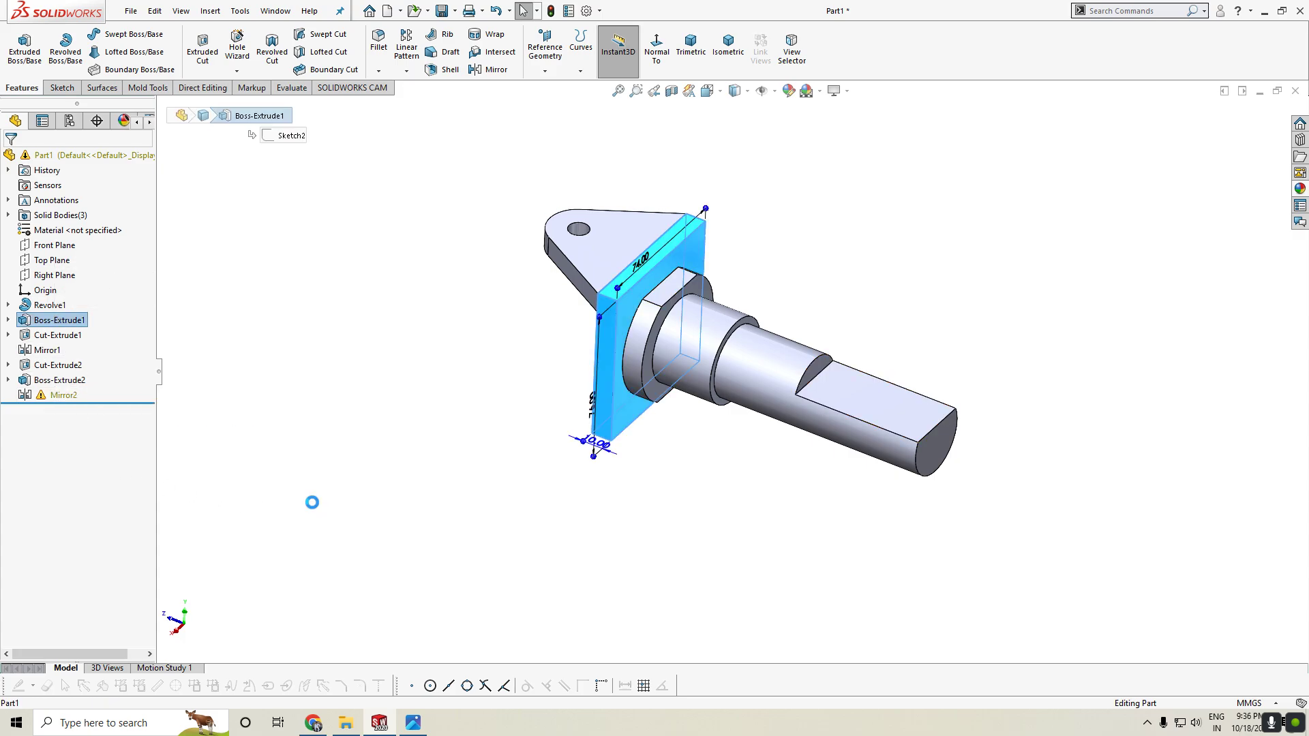
pyautogui.click(8, 215)
pyautogui.click(53, 231)
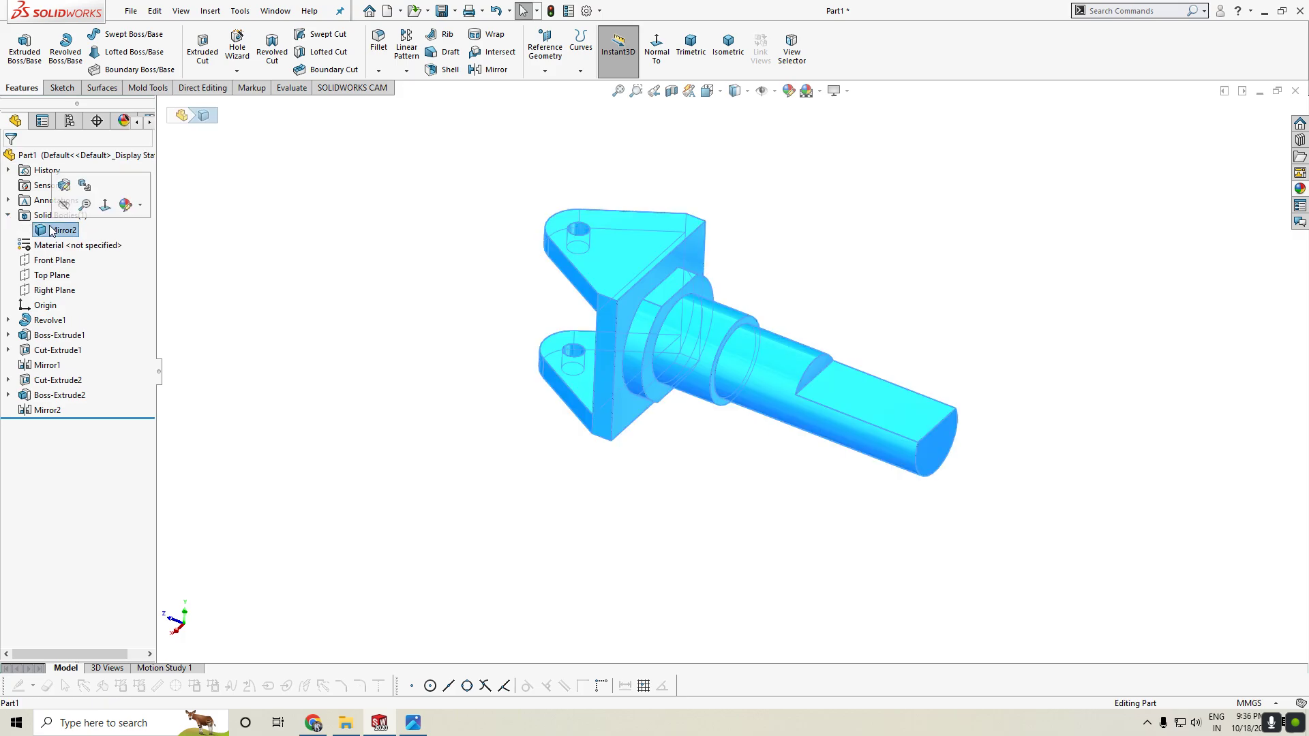
pyautogui.click(254, 311)
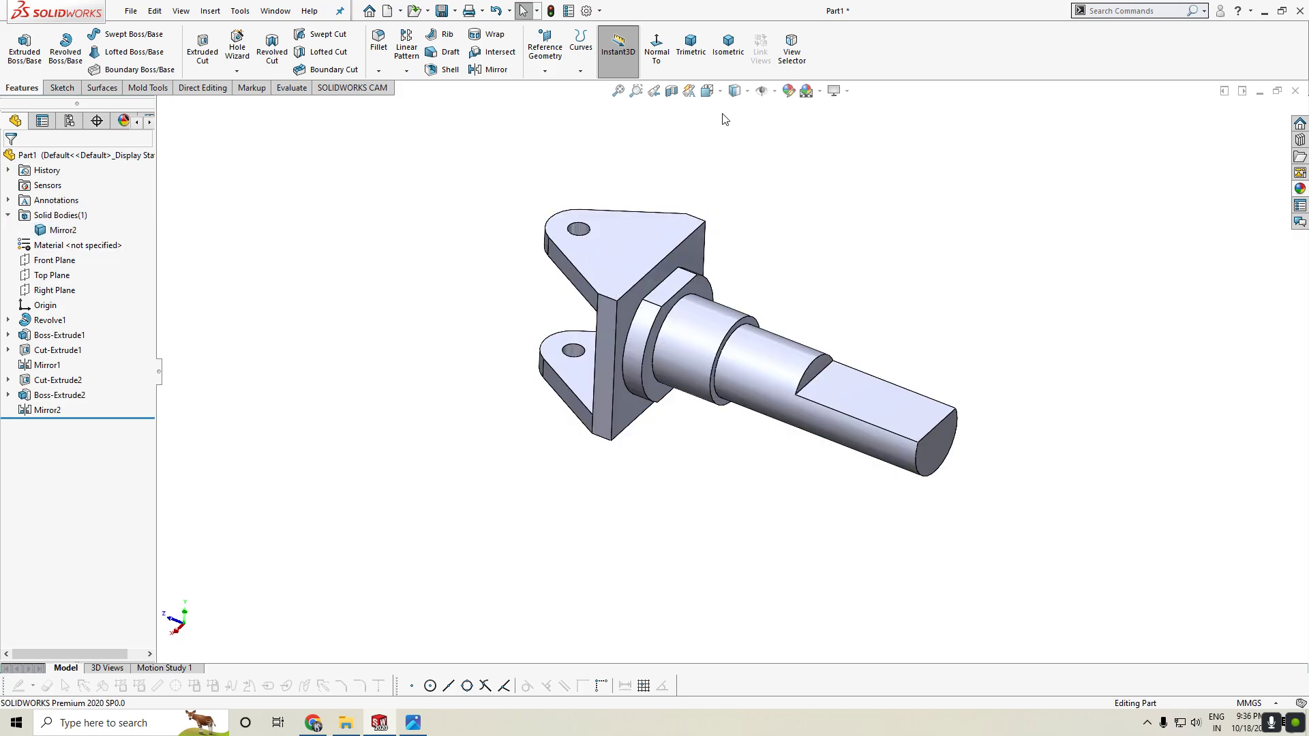
# Give the part a green colour and glance at the reference drawing.
pyautogui.click(789, 91)
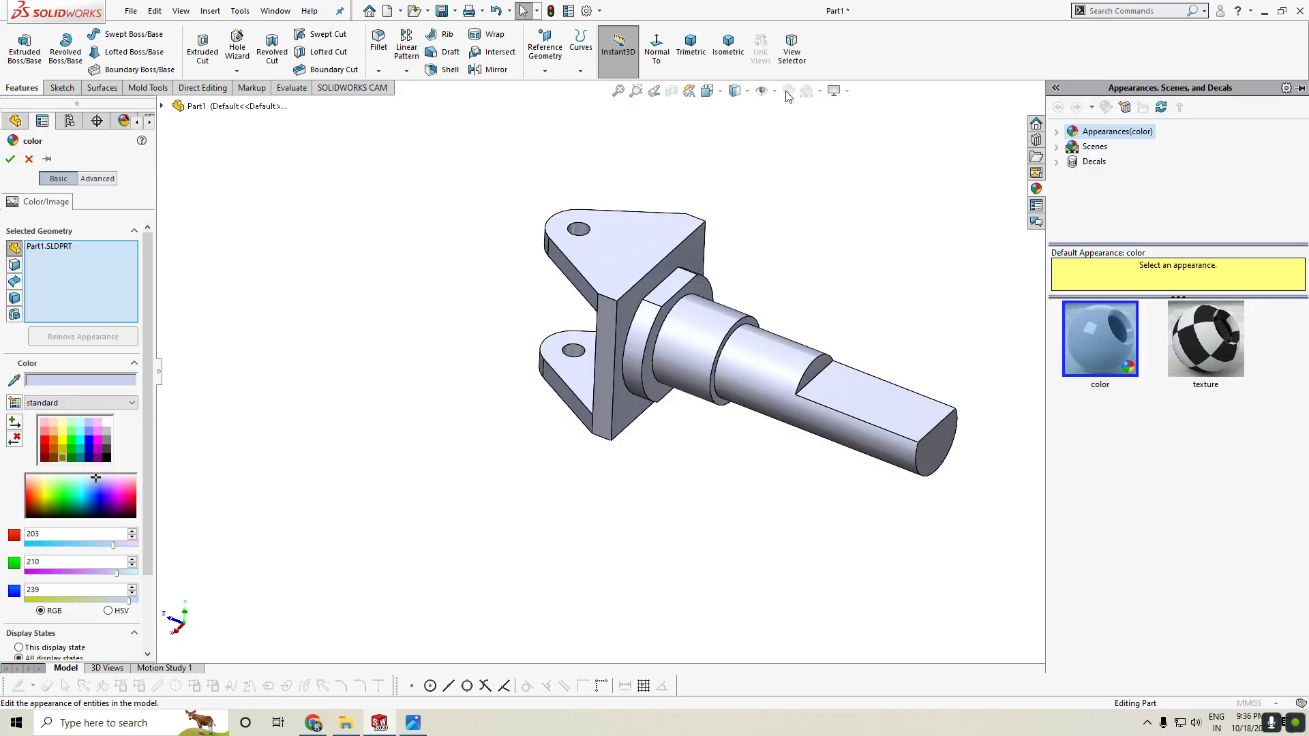
pyautogui.click(80, 457)
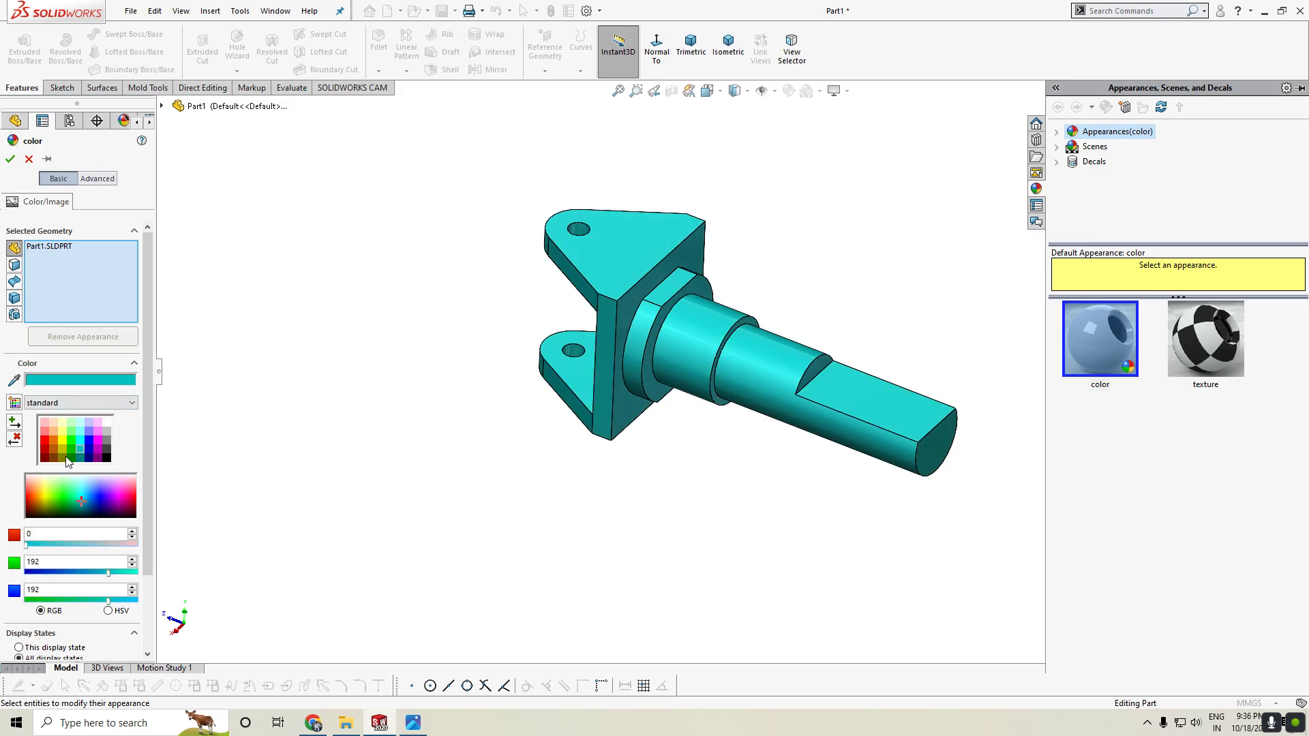
pyautogui.click(69, 459)
pyautogui.click(10, 159)
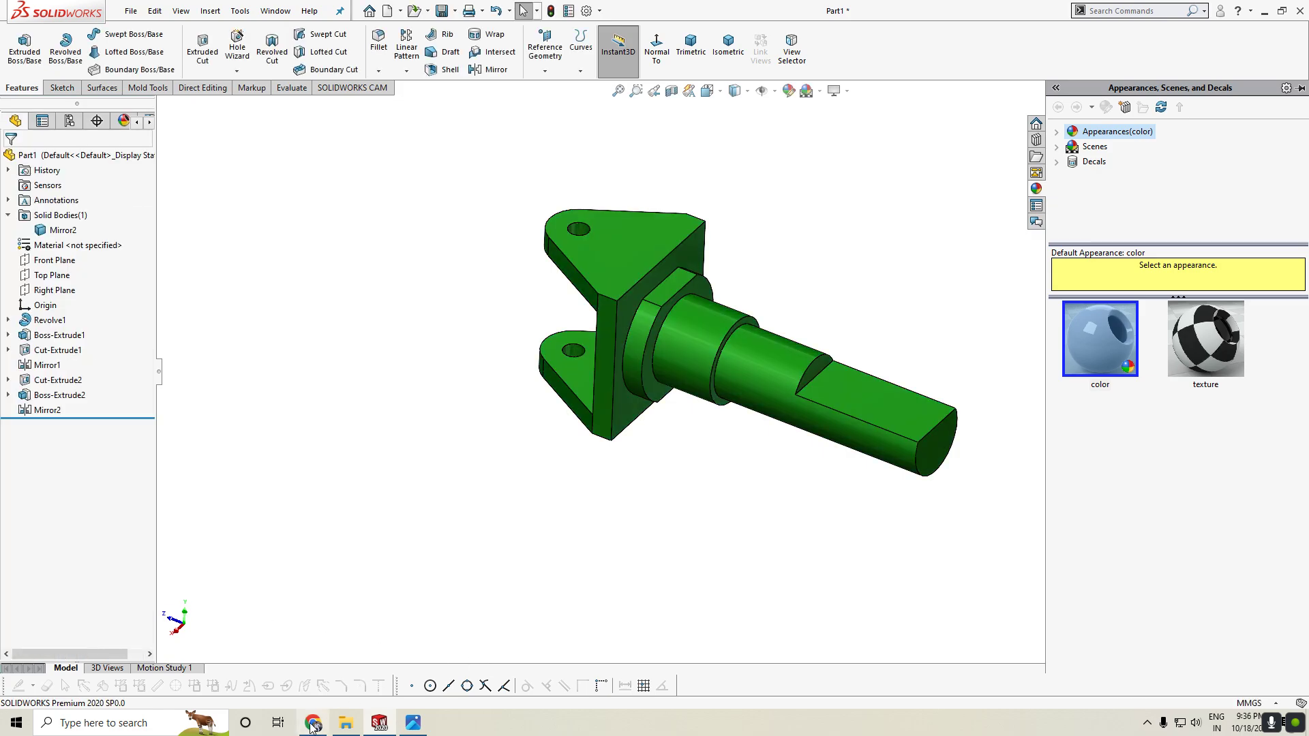
pyautogui.click(413, 724)
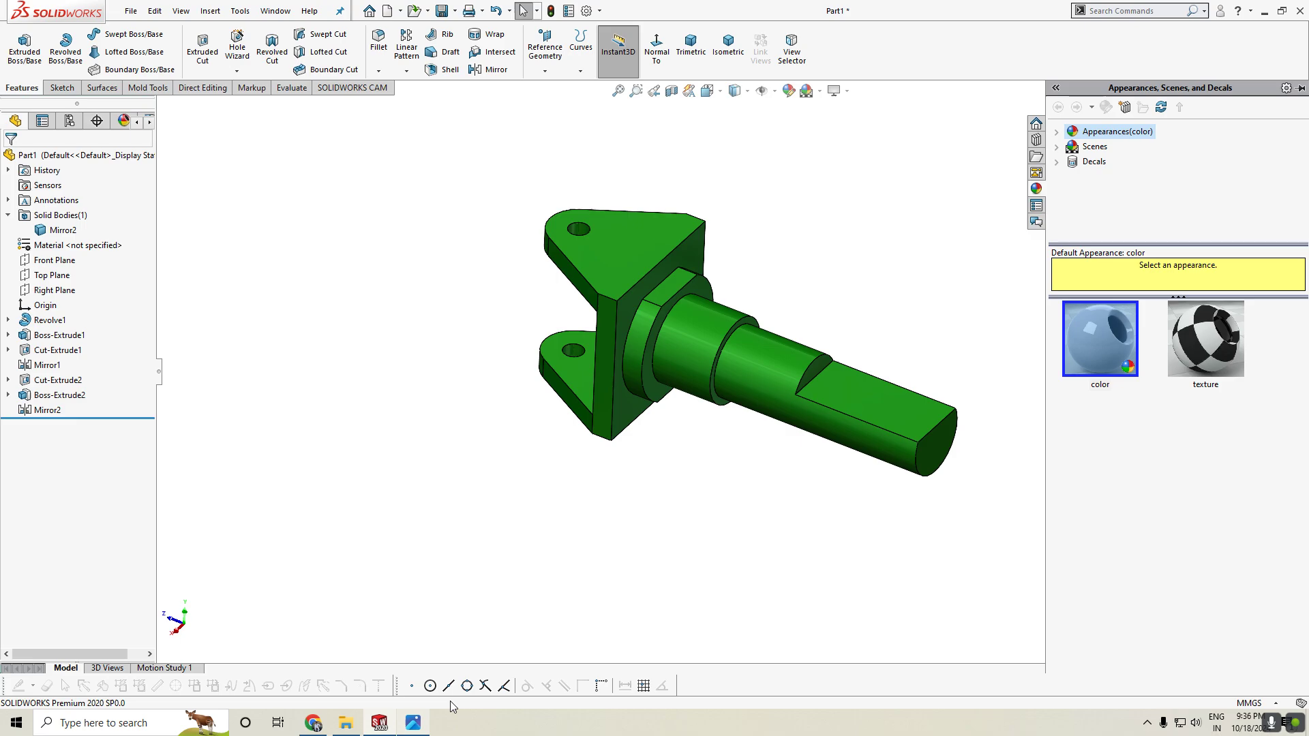
pyautogui.click(730, 502)
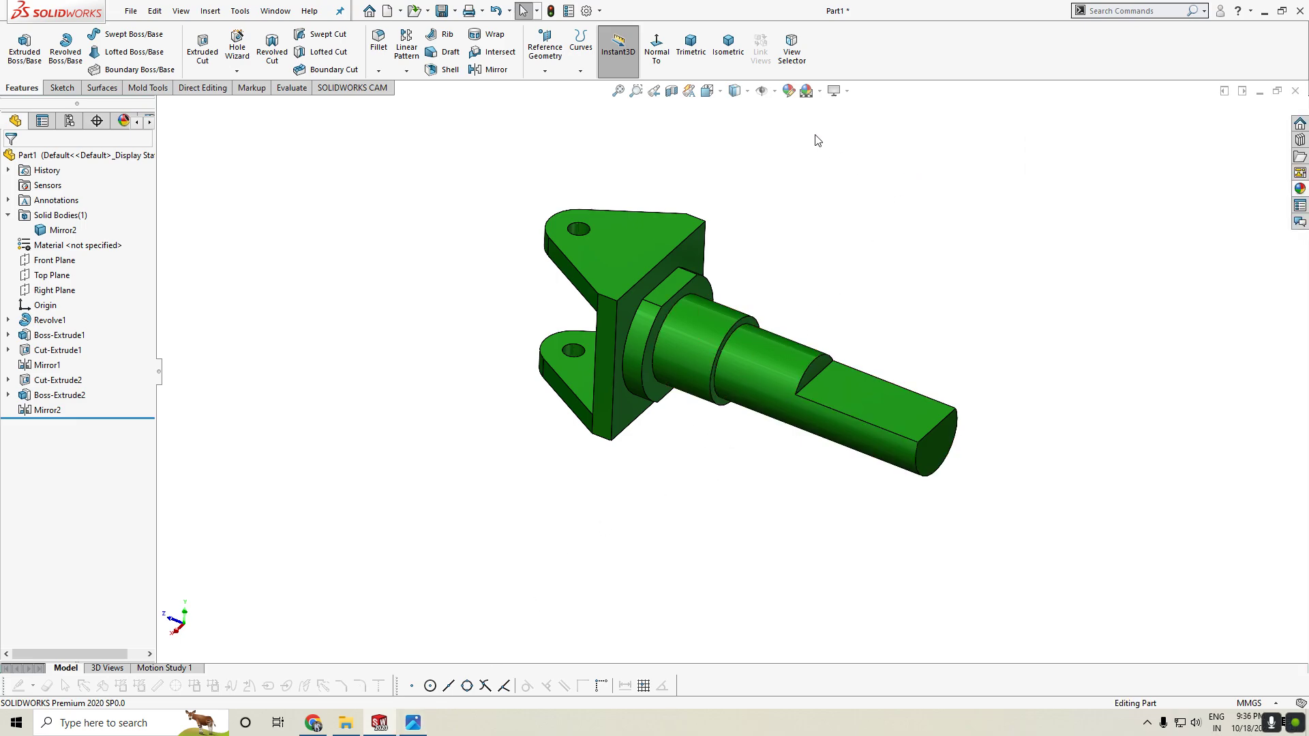
# Reapply the whole-part appearance, trying yellow and light cyan before settling on dark green 0,128,0.
pyautogui.click(789, 91)
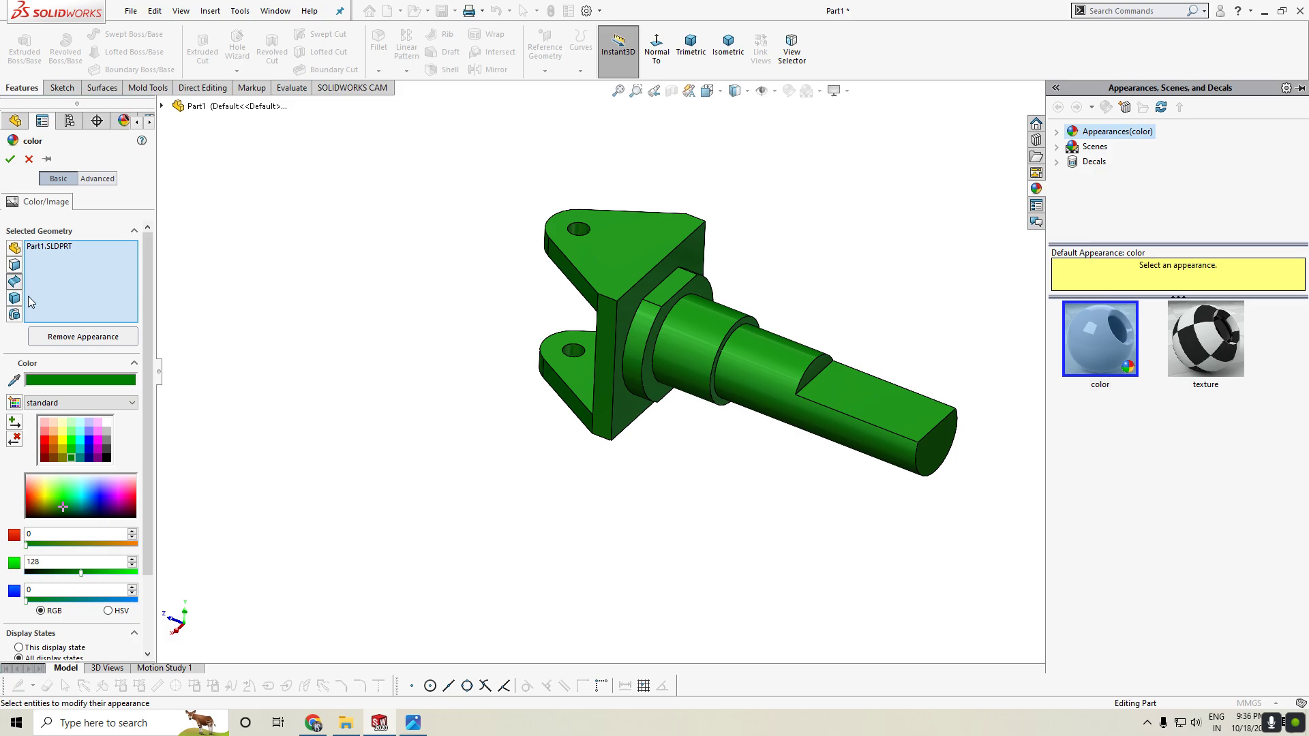
pyautogui.click(14, 284)
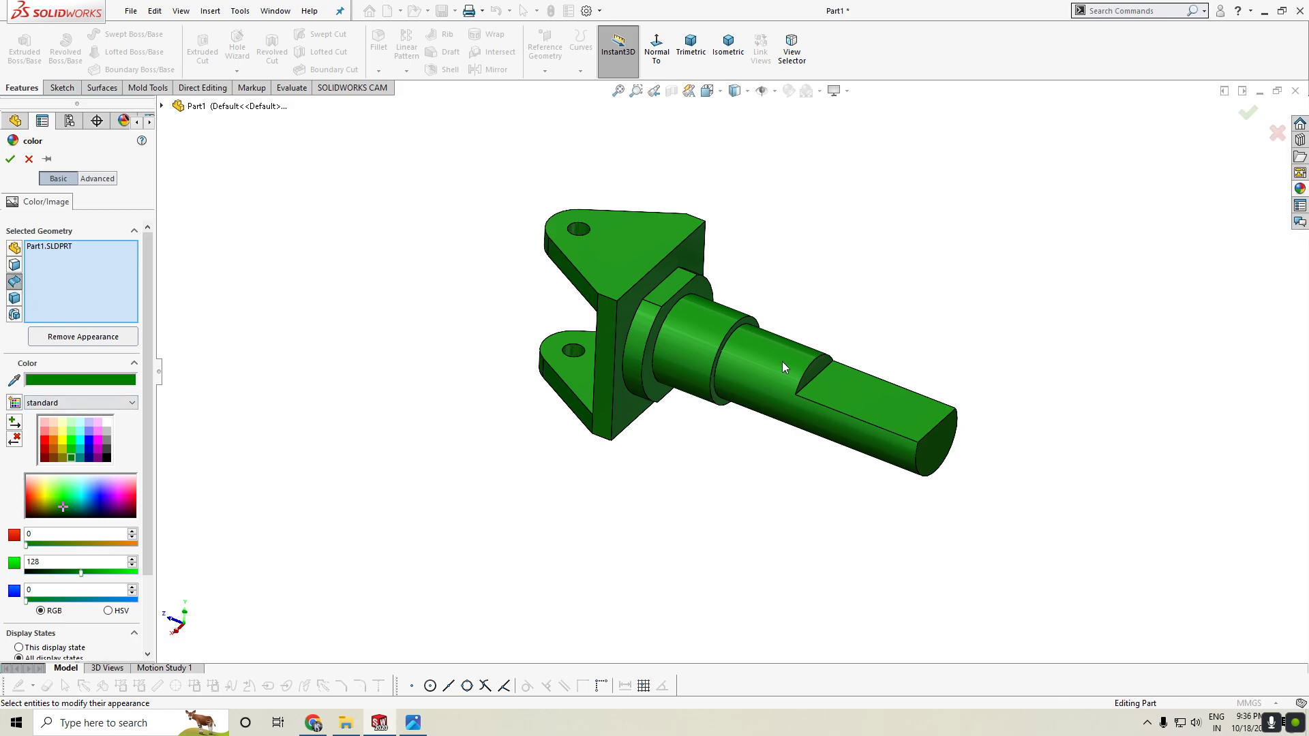
pyautogui.click(64, 440)
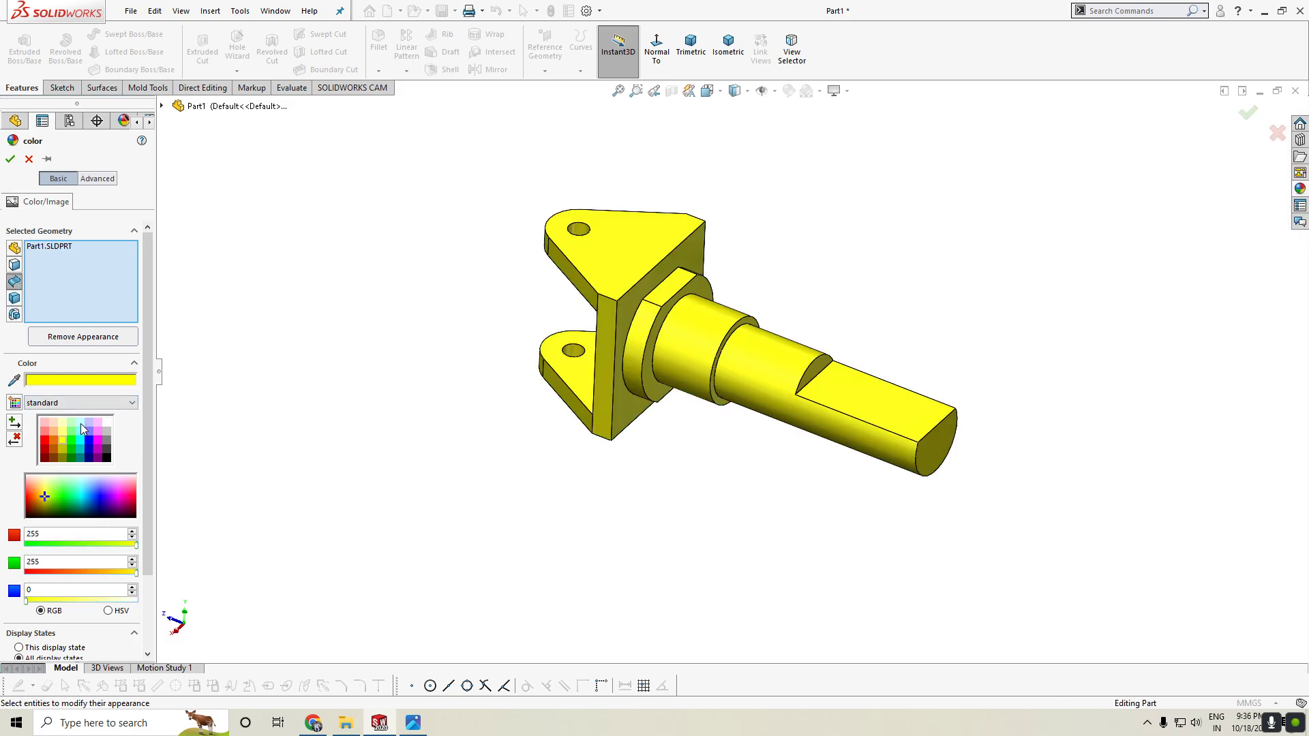
pyautogui.click(81, 424)
pyautogui.click(14, 249)
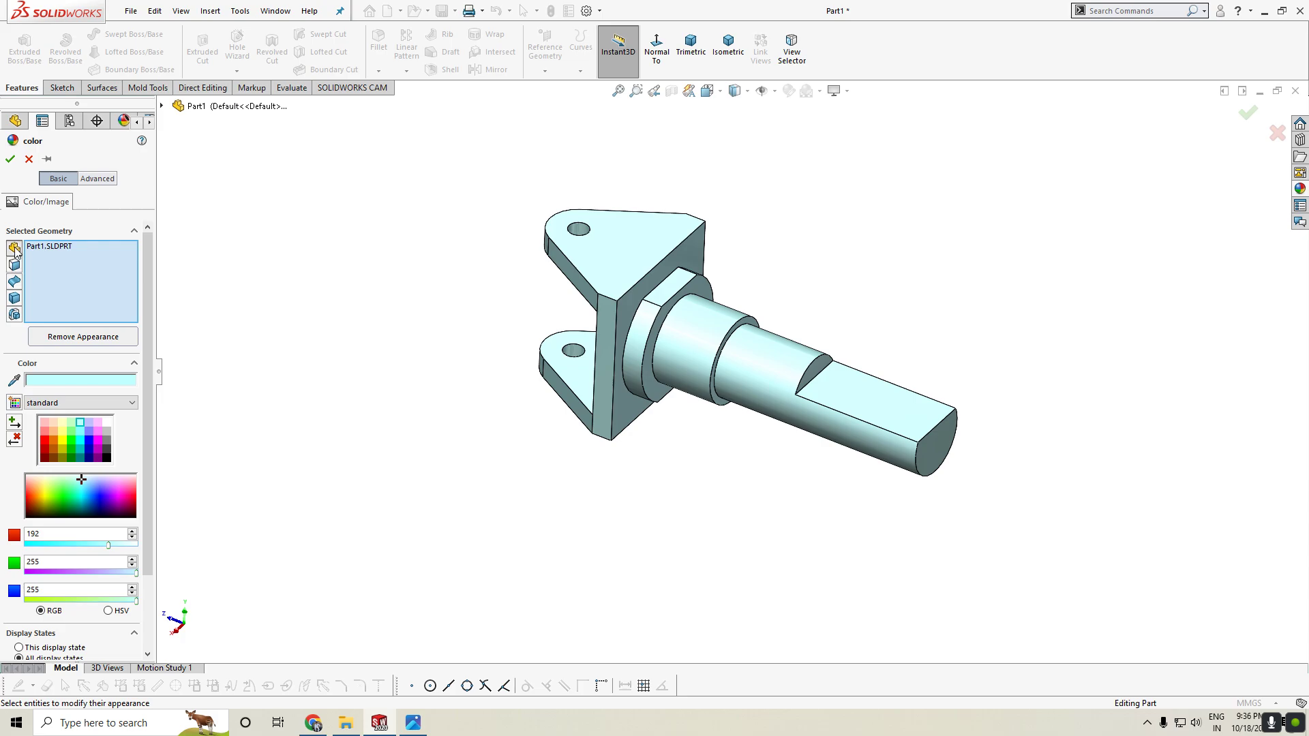
pyautogui.click(77, 458)
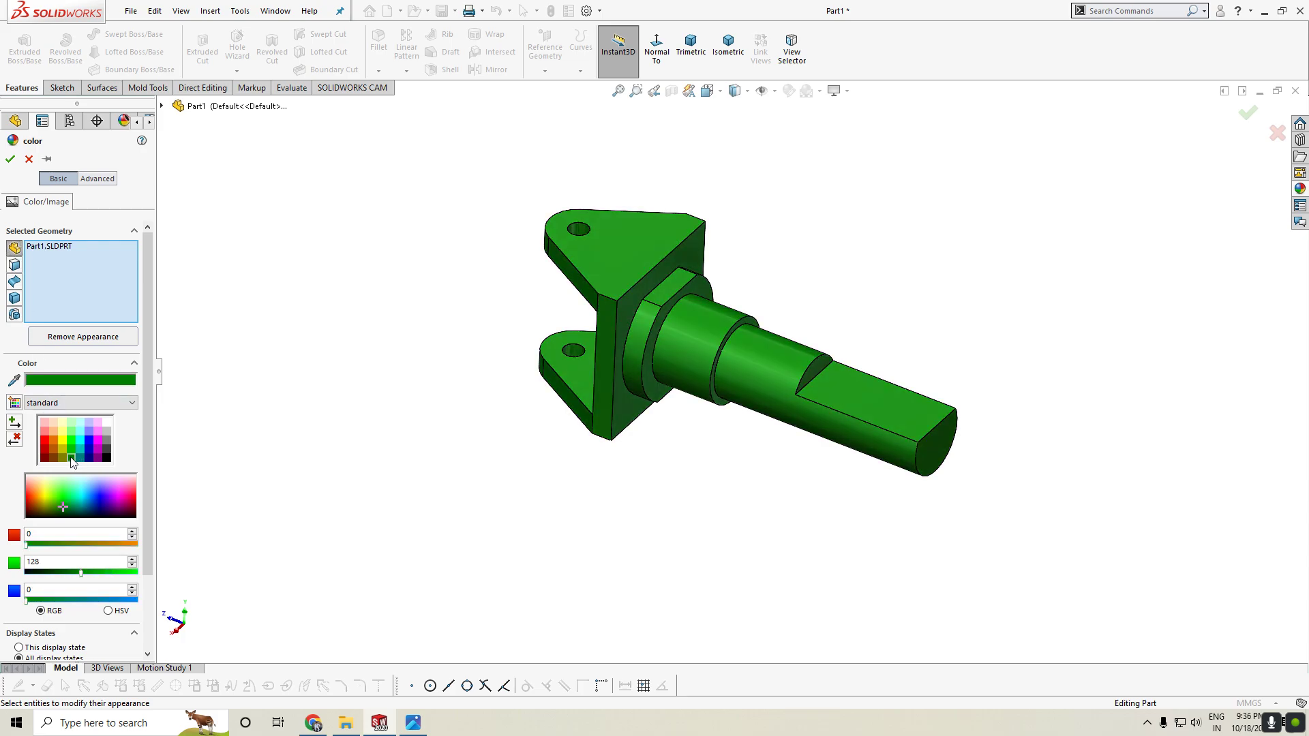
pyautogui.click(9, 159)
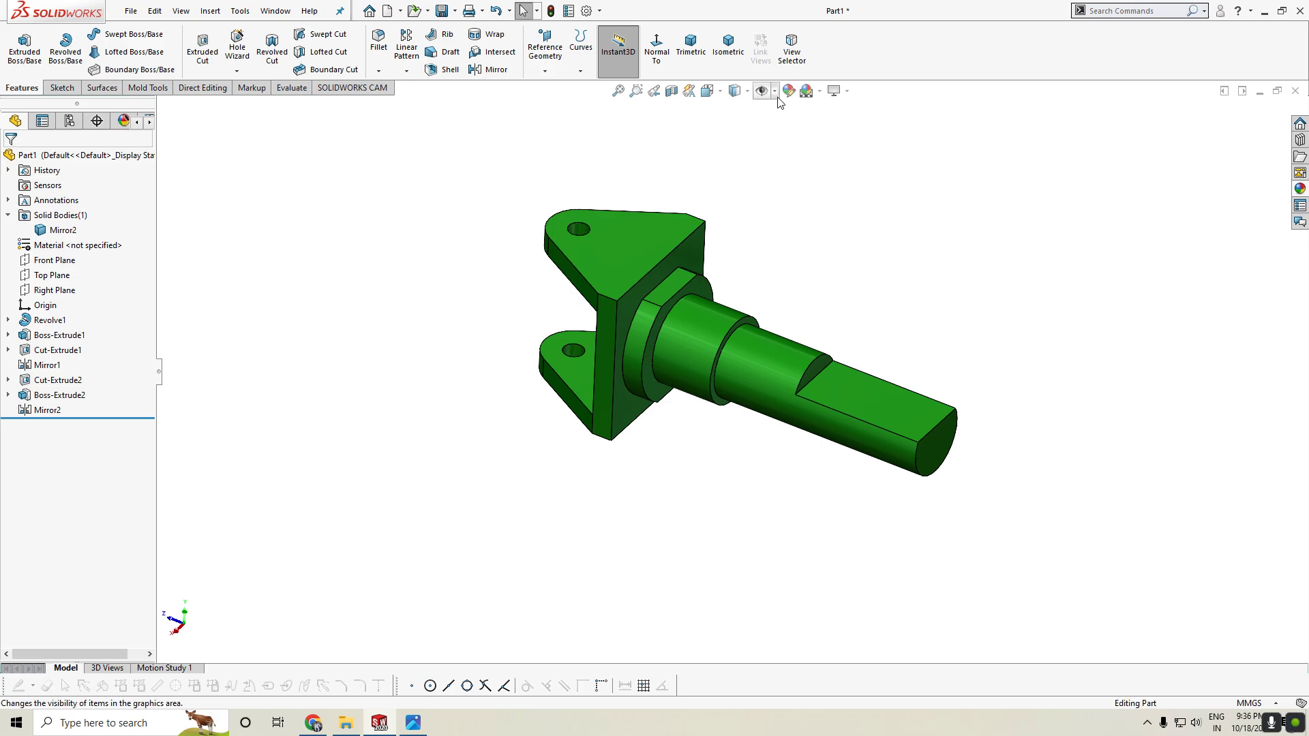
# Start a face appearance on the shaft's cylindrical, flat and shoulder faces.
pyautogui.click(753, 399)
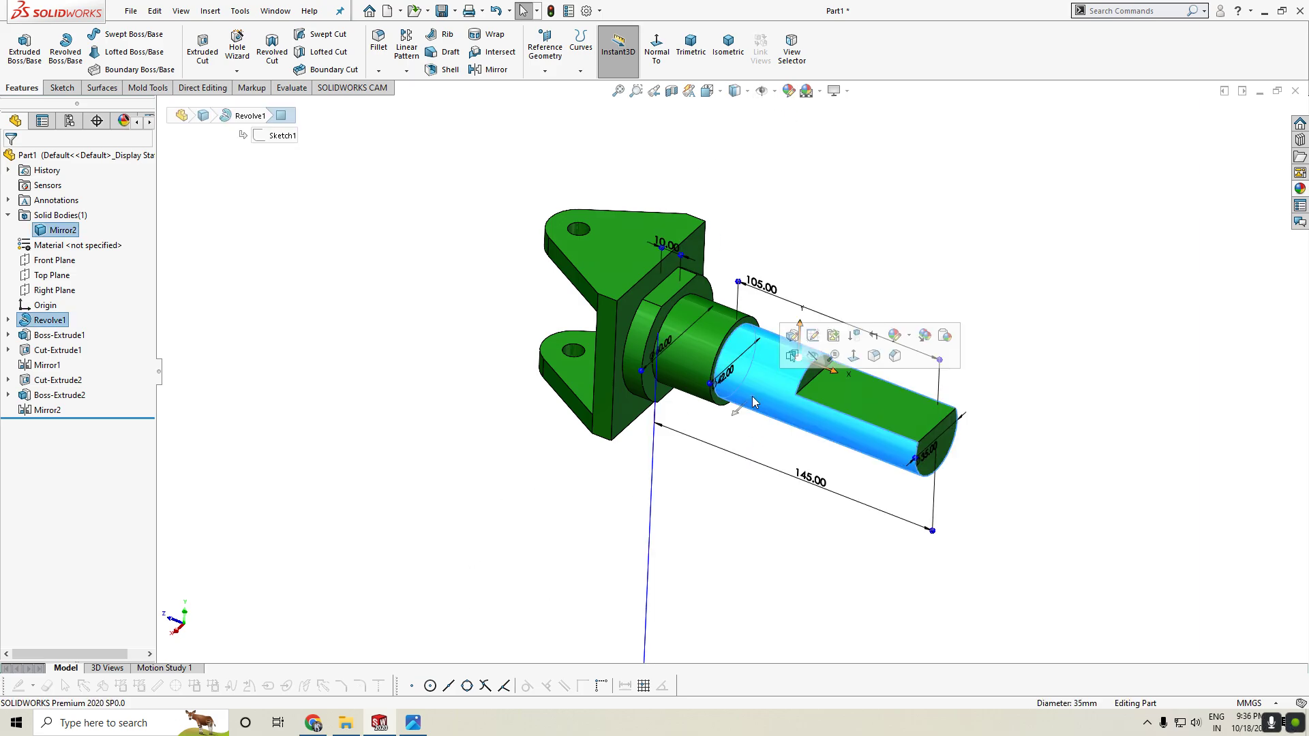
pyautogui.click(893, 337)
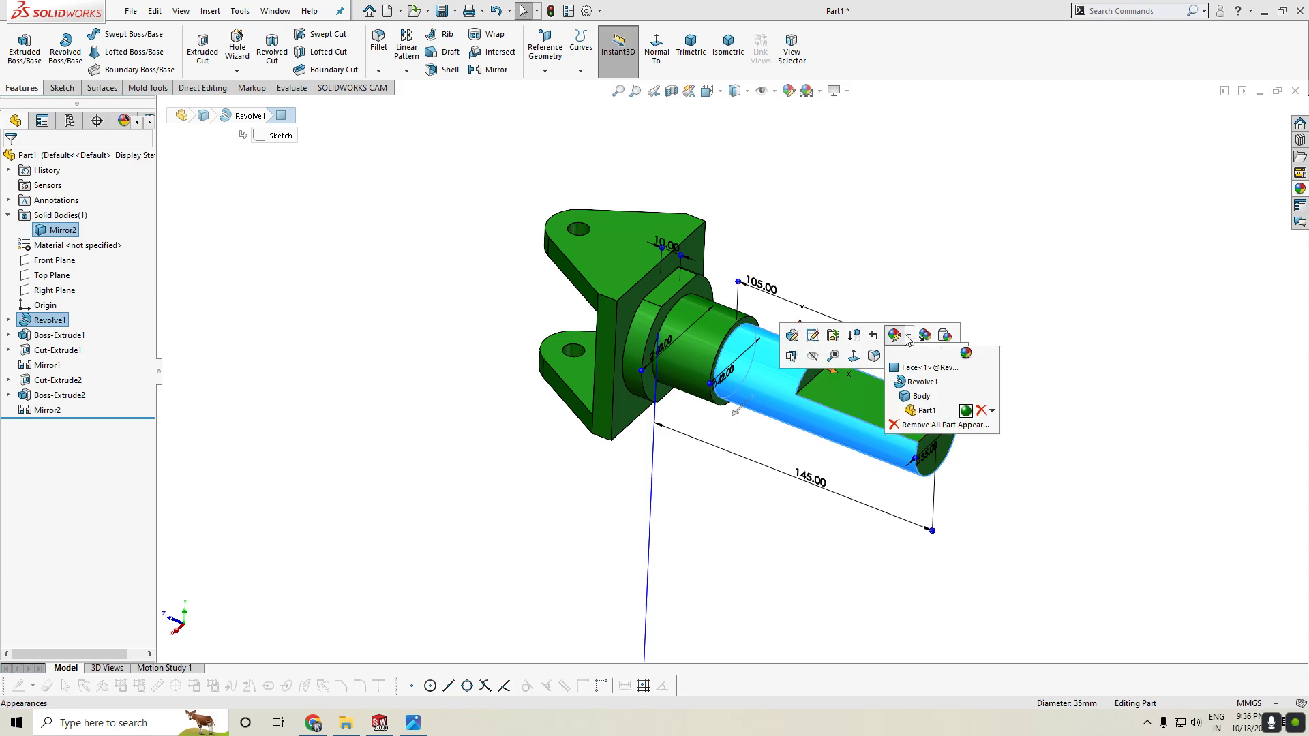
pyautogui.moveTo(895, 336)
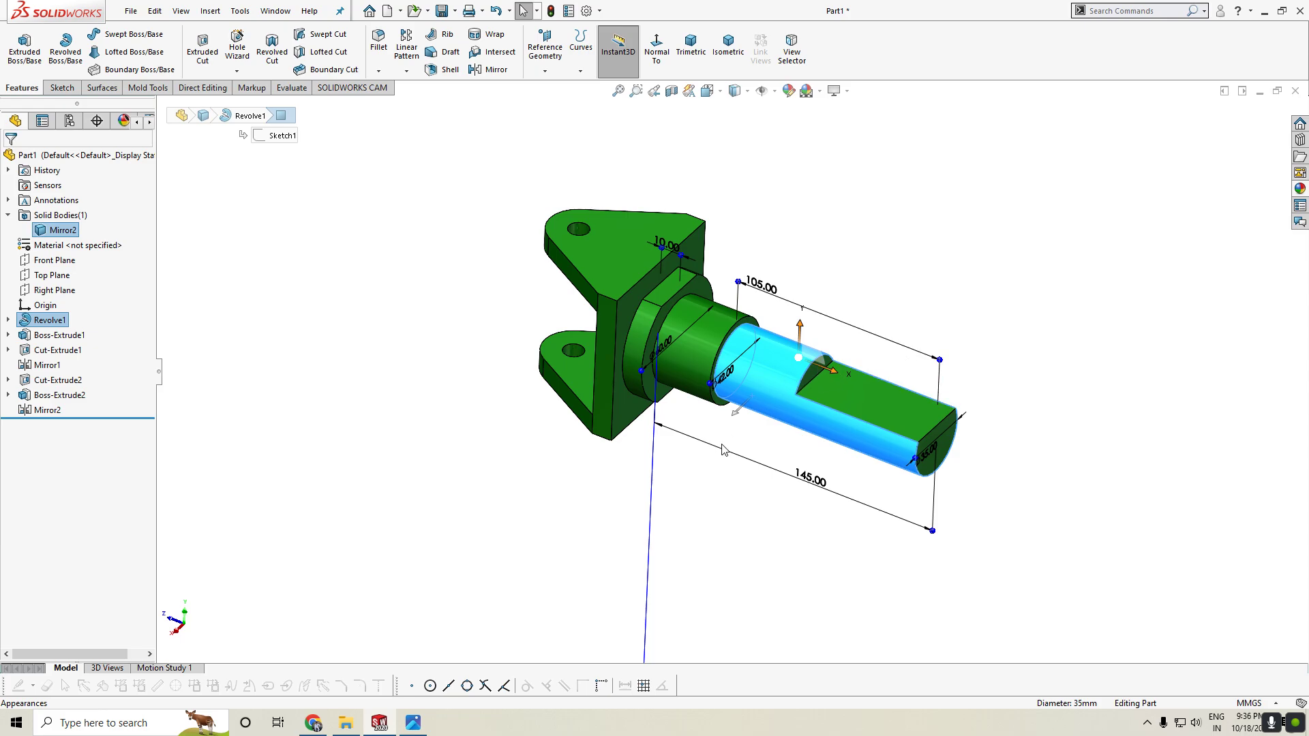
pyautogui.click(788, 91)
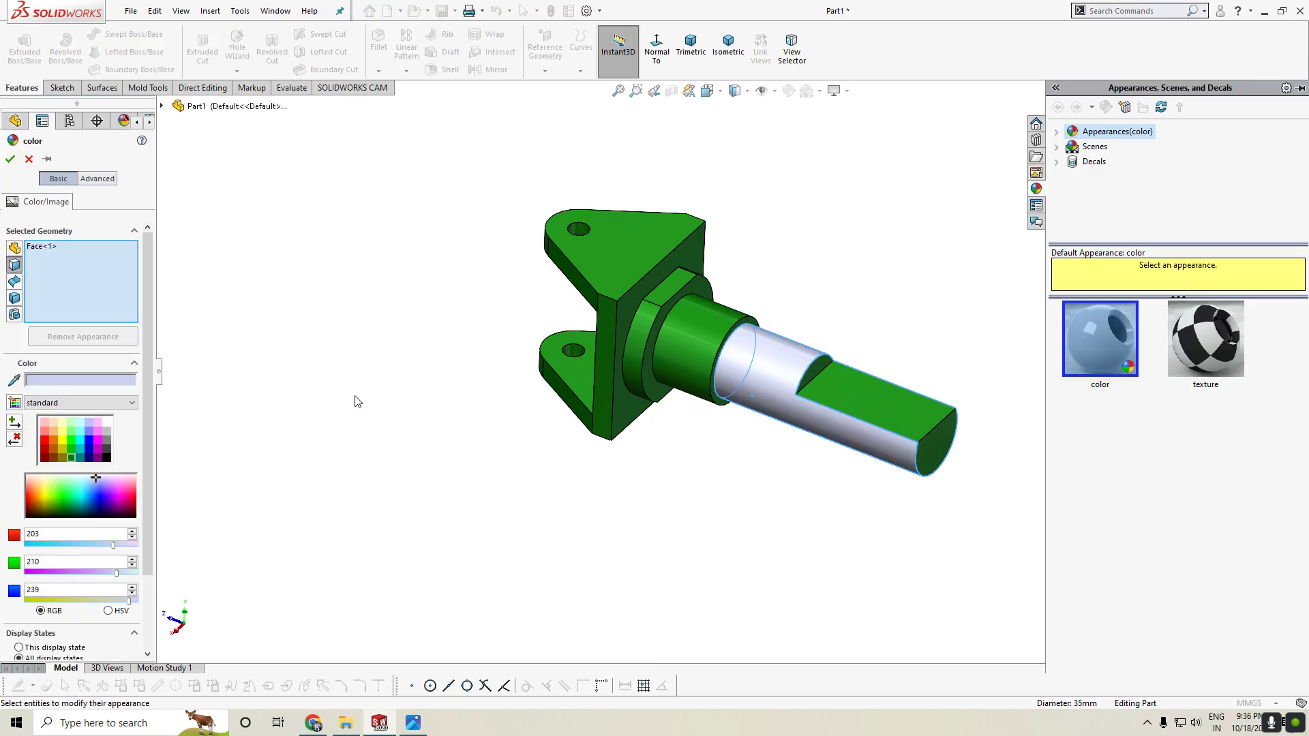
pyautogui.click(874, 401)
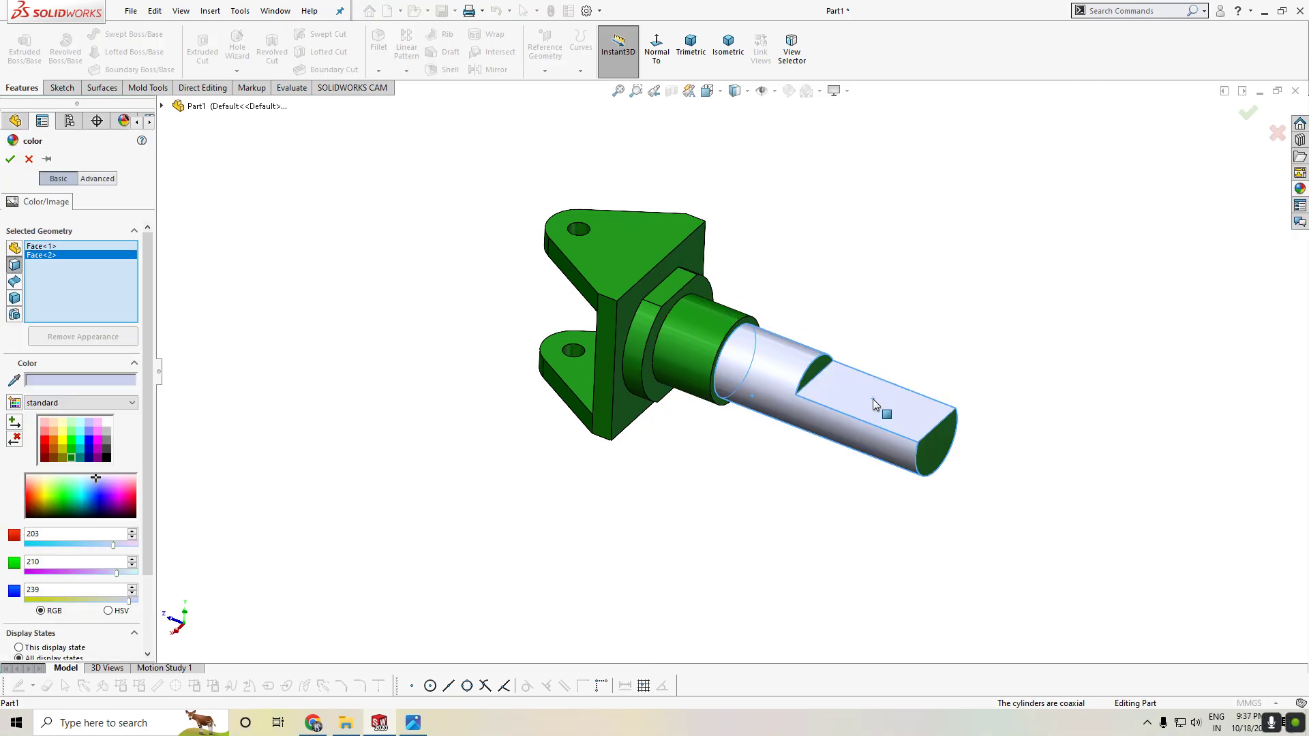
pyautogui.click(696, 358)
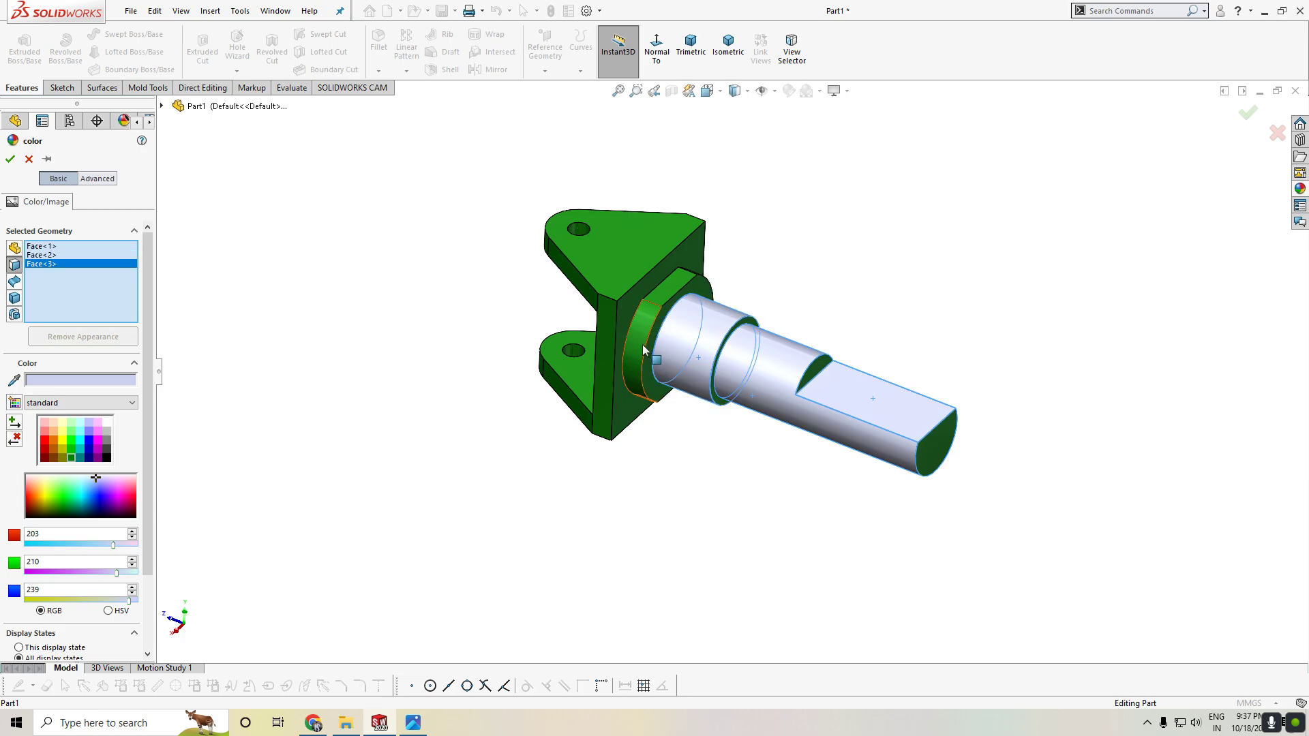
pyautogui.click(651, 351)
pyautogui.click(661, 294)
# Add the remaining shaft end, shoulder and step faces and apply grey-blue 203,210,239.
pyautogui.click(706, 327)
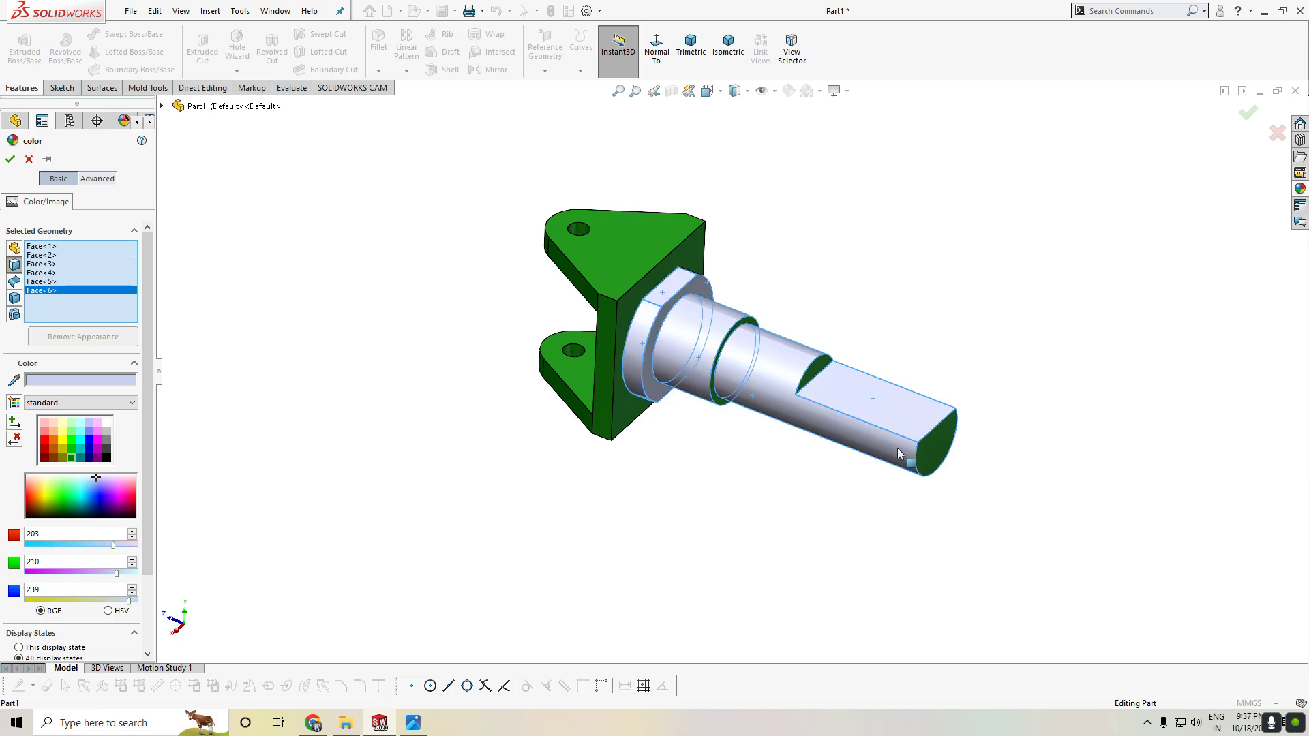
pyautogui.click(926, 449)
pyautogui.moveTo(971, 508); pyautogui.dragTo(797, 470, button='middle')
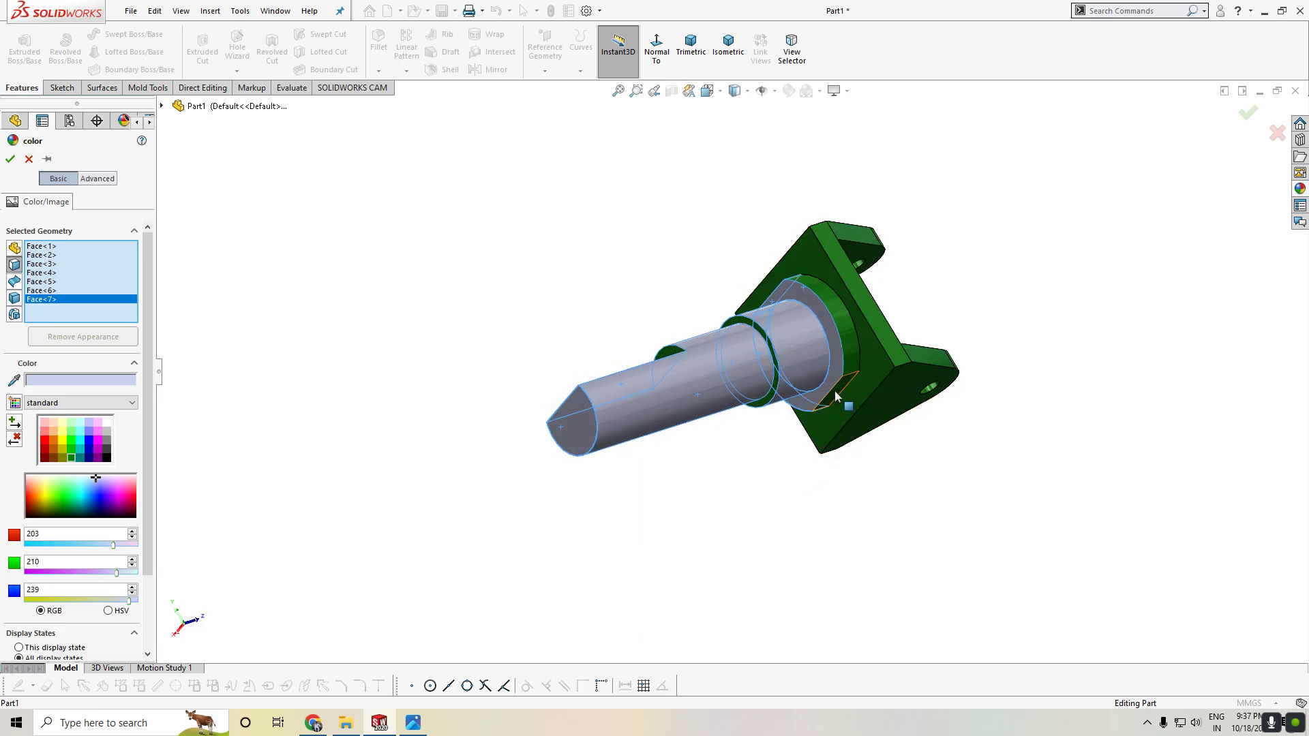
pyautogui.click(851, 355)
pyautogui.moveTo(843, 453); pyautogui.dragTo(796, 403, button='middle')
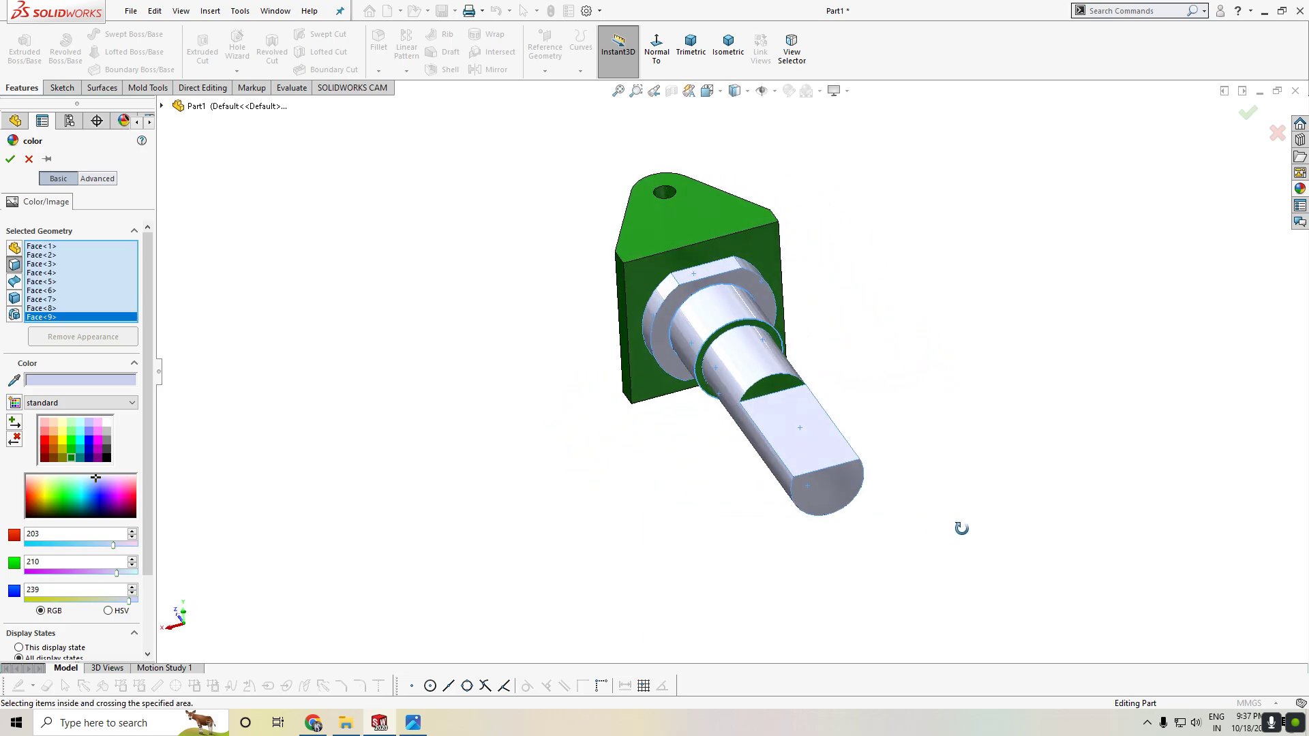
pyautogui.click(776, 382)
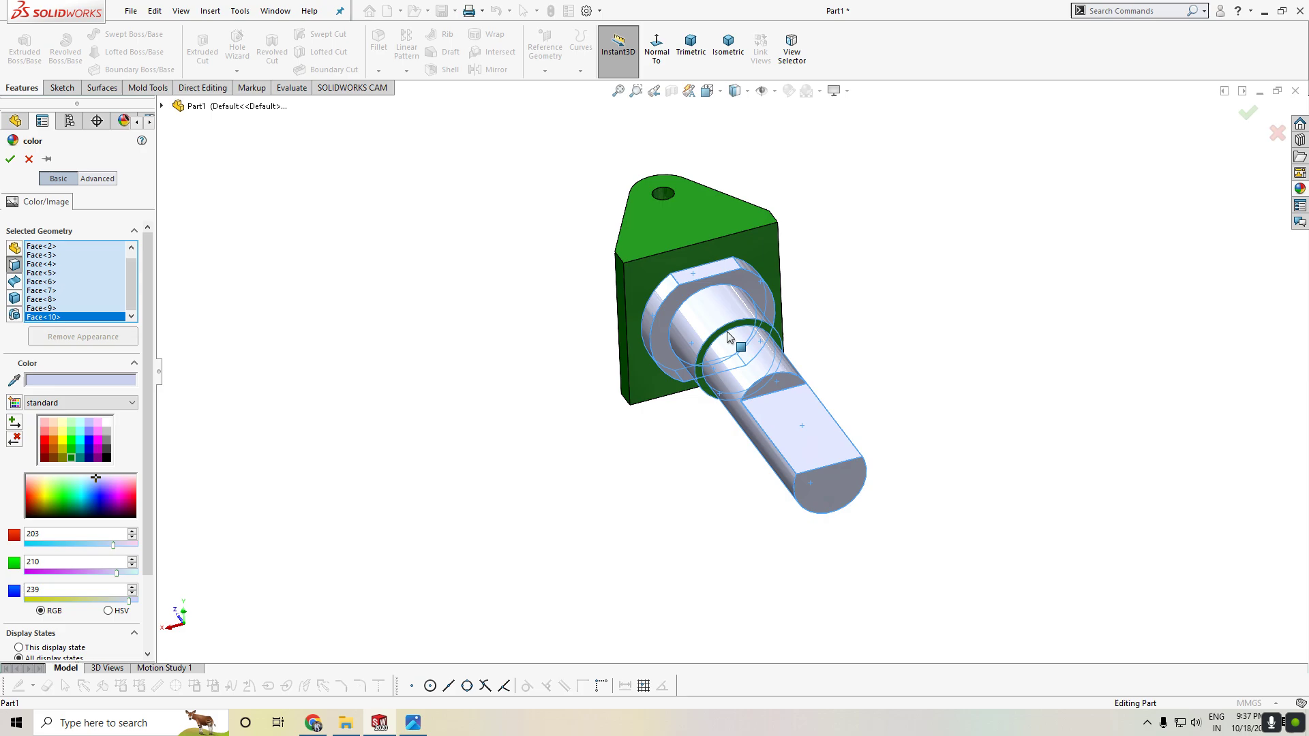
pyautogui.click(10, 159)
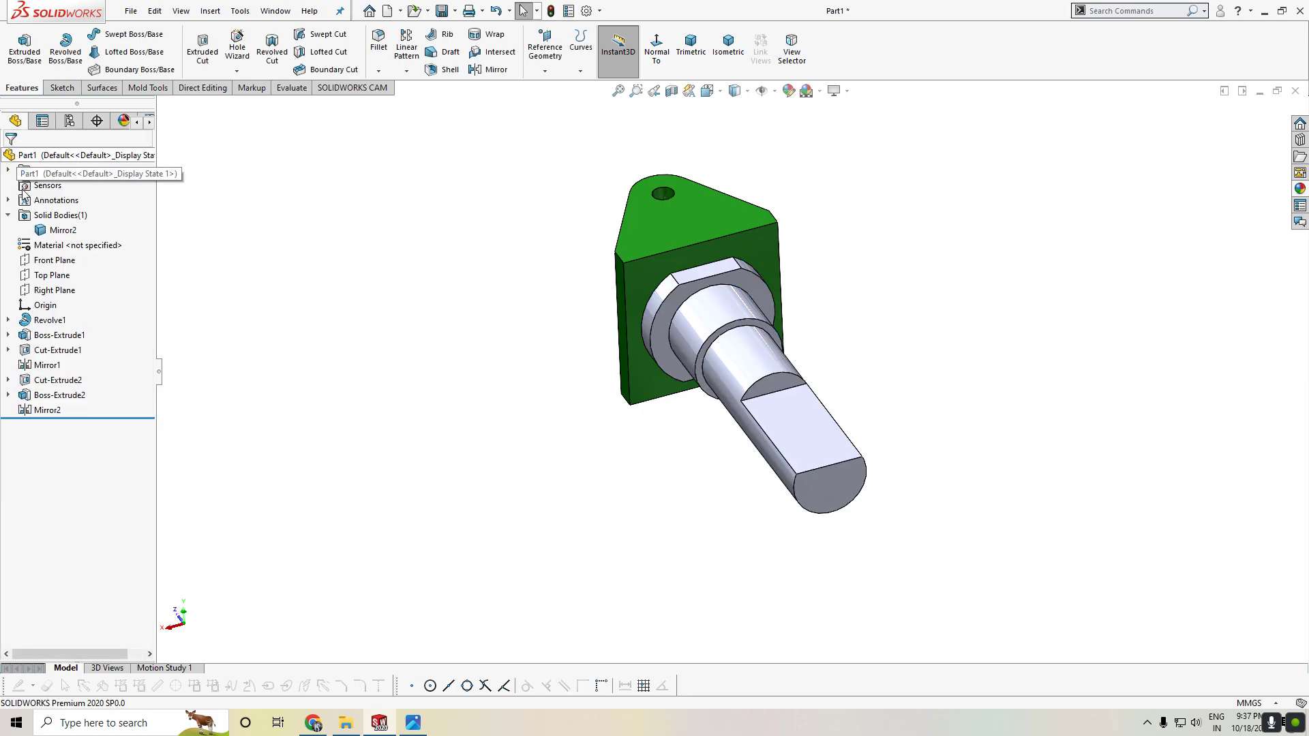
# View the coloured part isometrically and end-on, and compare with the reference drawing.
pyautogui.click(728, 44)
pyautogui.moveTo(858, 439)
pyautogui.mouseDown(button='middle')
pyautogui.moveTo(702, 459)
pyautogui.moveTo(833, 581)
pyautogui.moveTo(699, 461)
pyautogui.mouseUp(button='middle')
pyautogui.moveTo(833, 278)
pyautogui.mouseDown(button='middle')
pyautogui.moveTo(789, 310)
pyautogui.moveTo(715, 473)
pyautogui.moveTo(710, 437)
pyautogui.moveTo(1014, 534)
pyautogui.moveTo(934, 514)
pyautogui.moveTo(945, 538)
pyautogui.moveTo(910, 539)
pyautogui.mouseUp(button='middle')
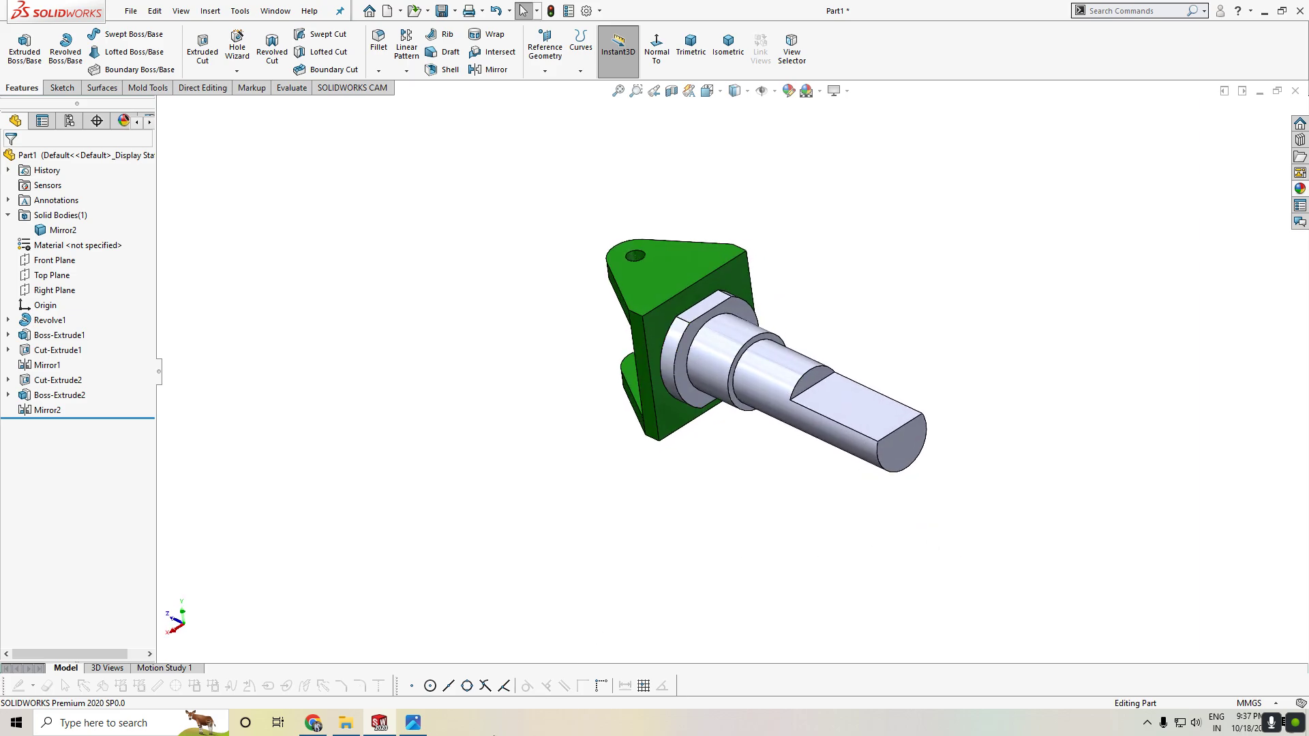
pyautogui.click(412, 723)
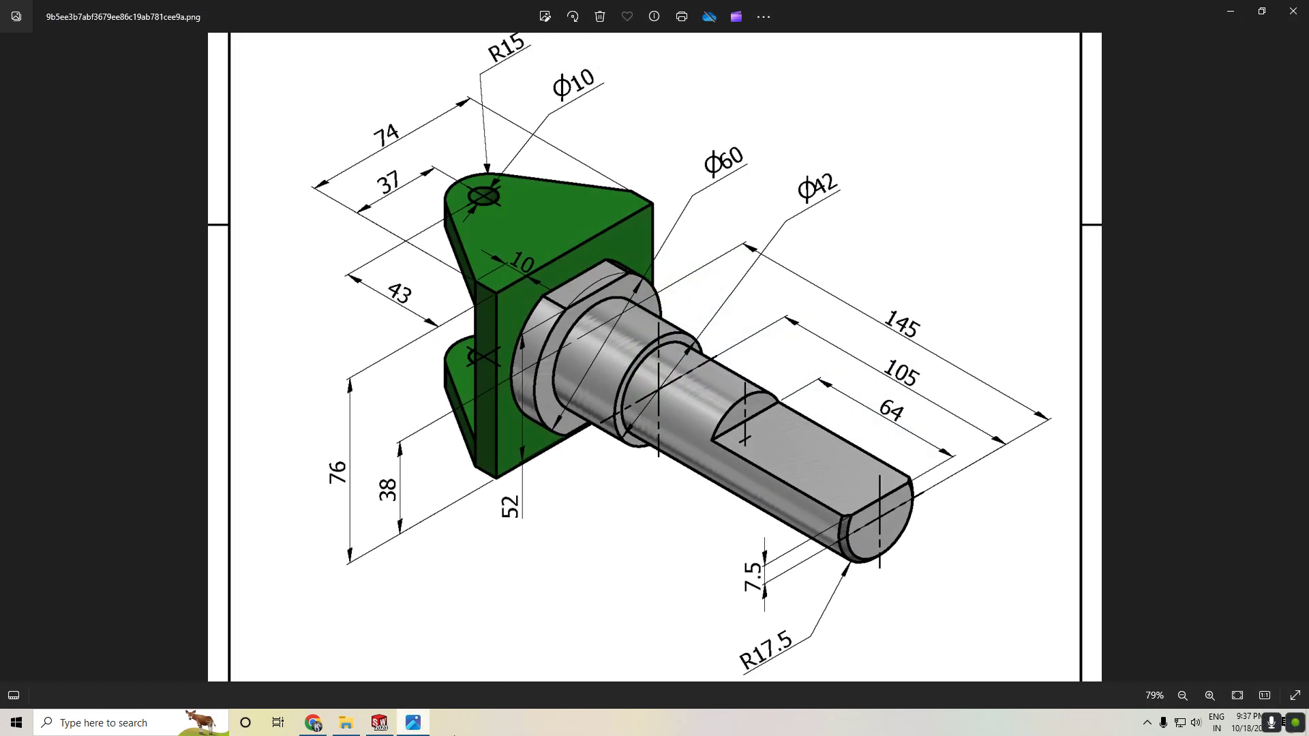
pyautogui.click(416, 724)
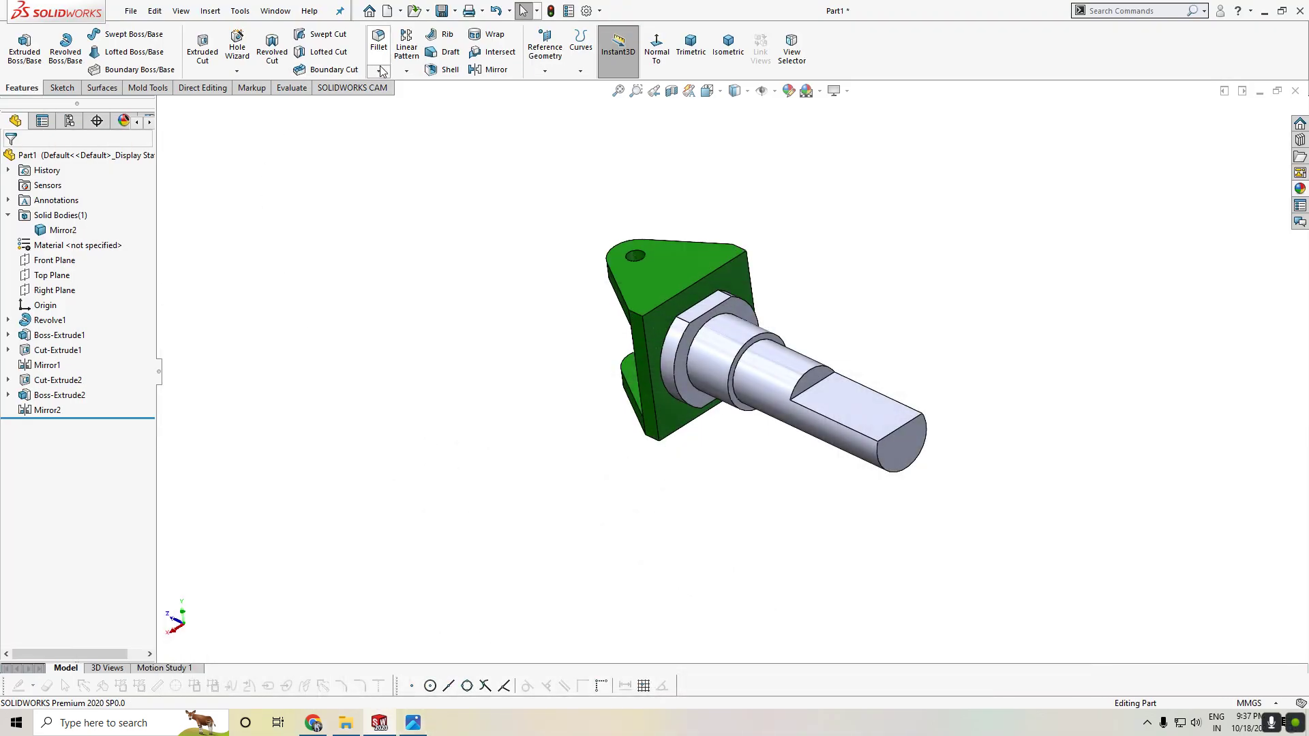
pyautogui.click(379, 71)
# Chamfer the shaft's free-end edge by 3 mm at 45°.
pyautogui.click(405, 103)
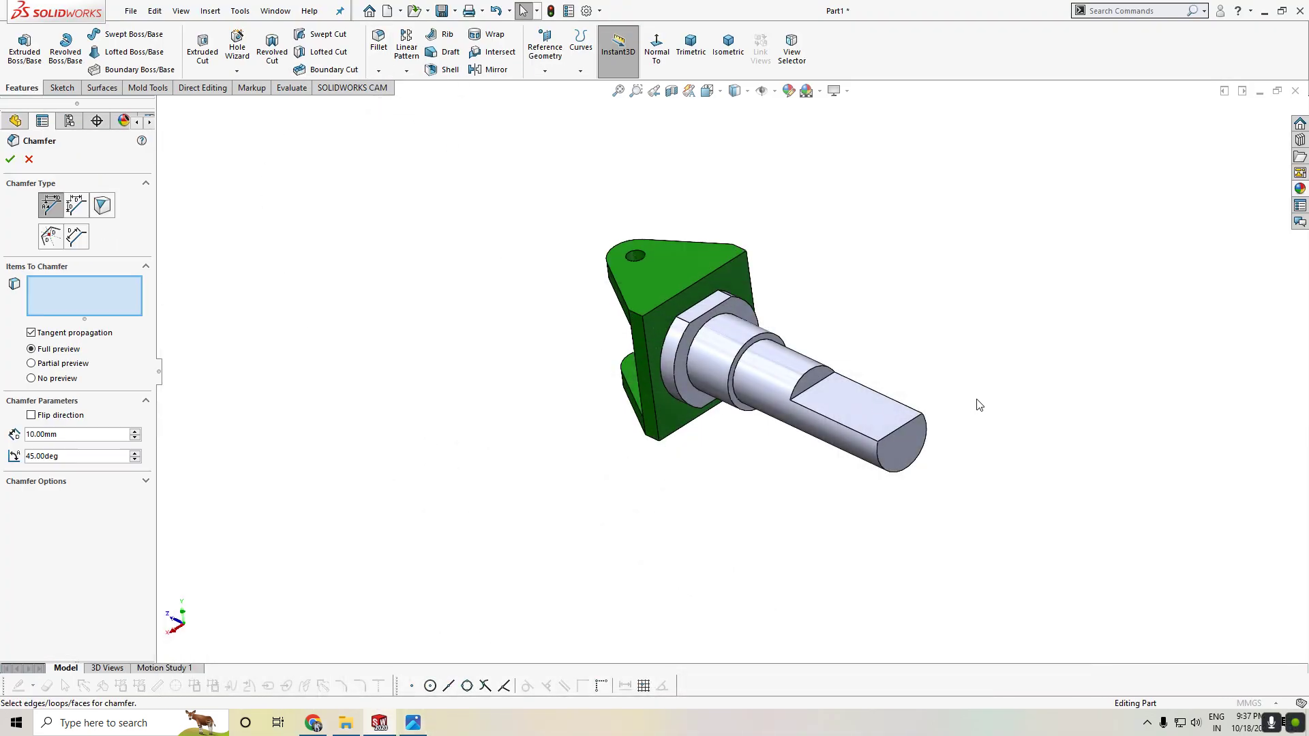
pyautogui.click(886, 469)
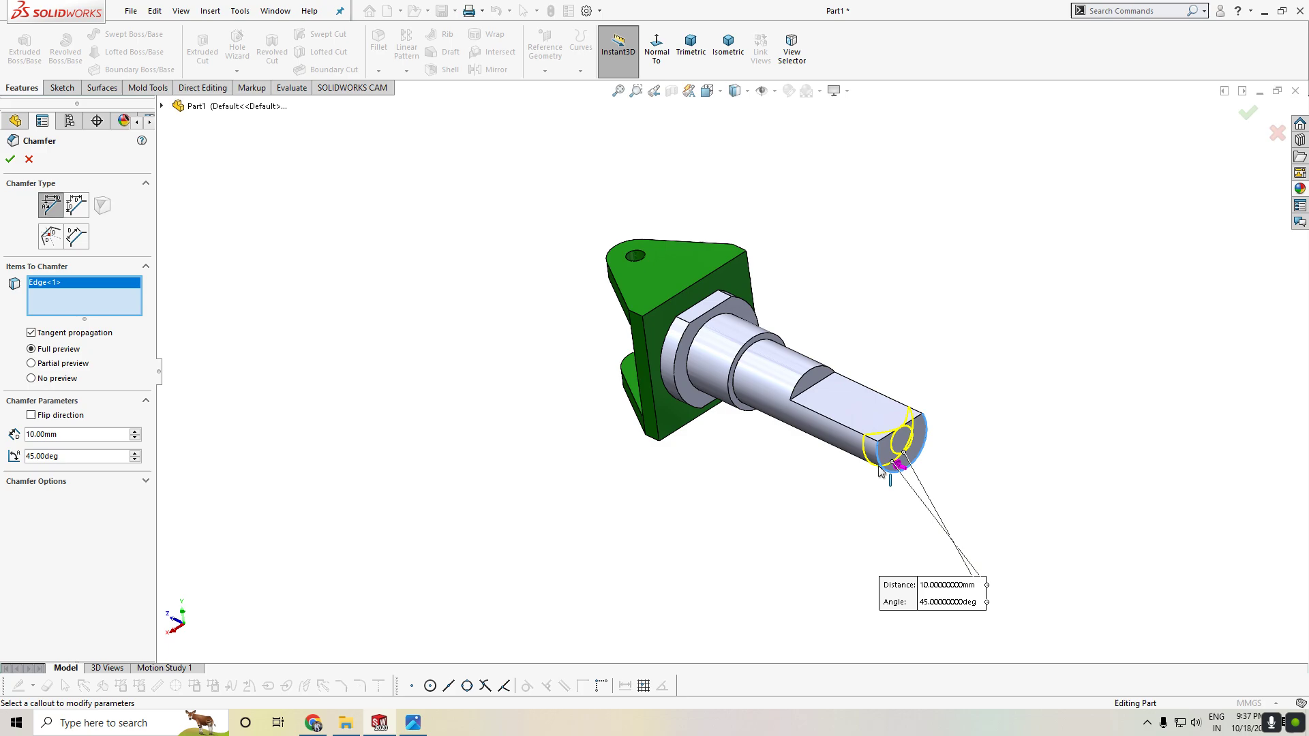
pyautogui.doubleClick(79, 435)
pyautogui.write('2')
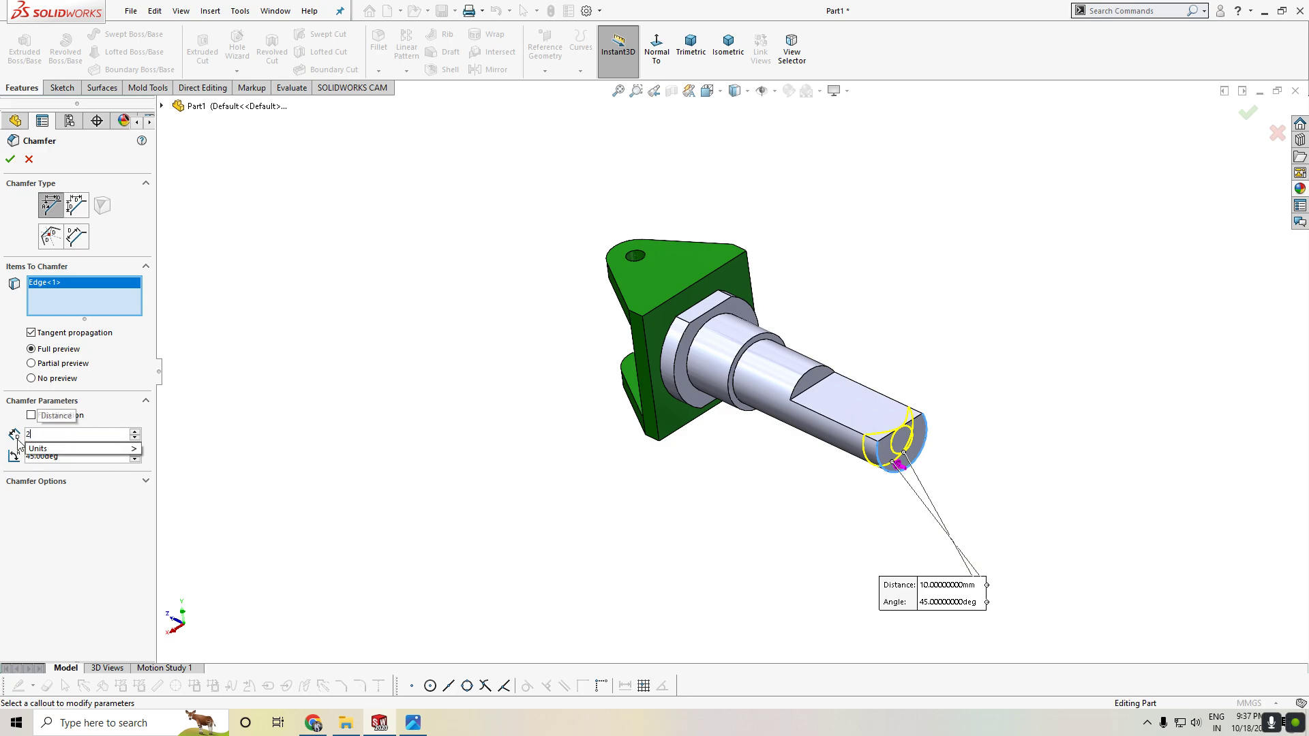
pyautogui.press('Return')
pyautogui.write('3')
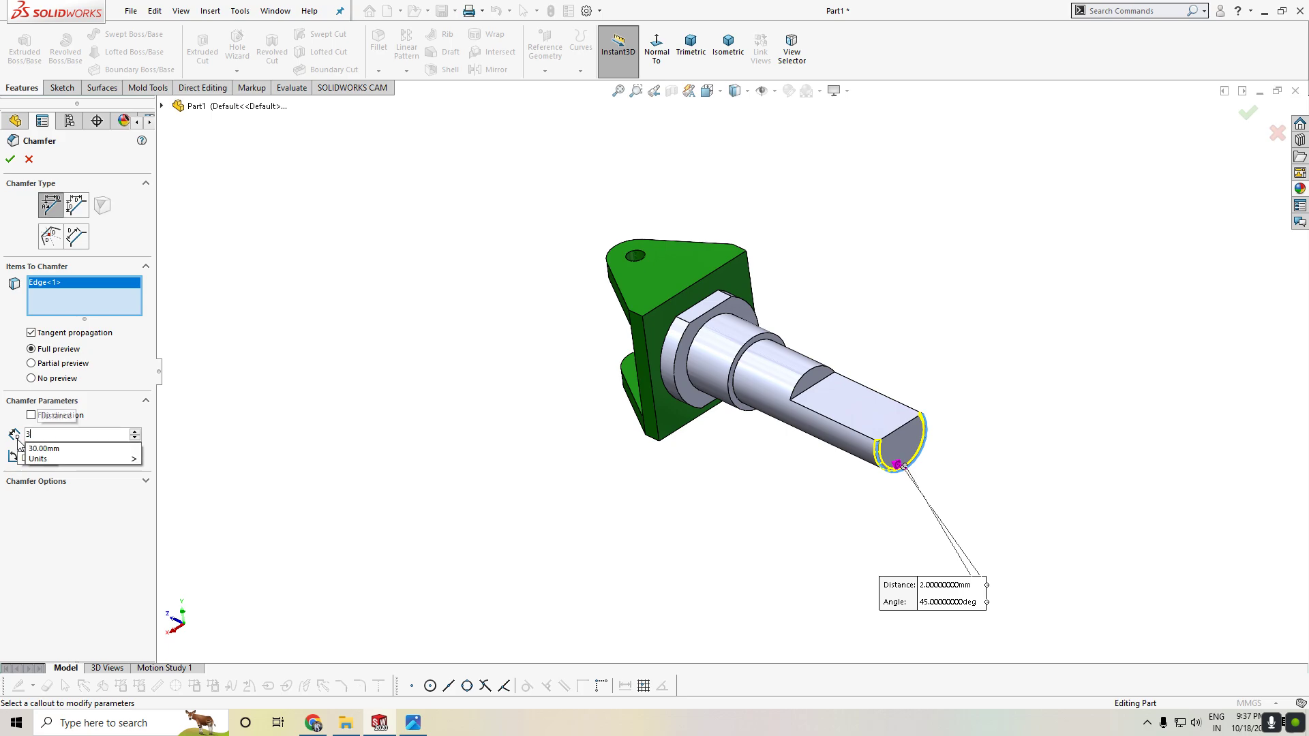
pyautogui.press('Return')
pyautogui.click(10, 159)
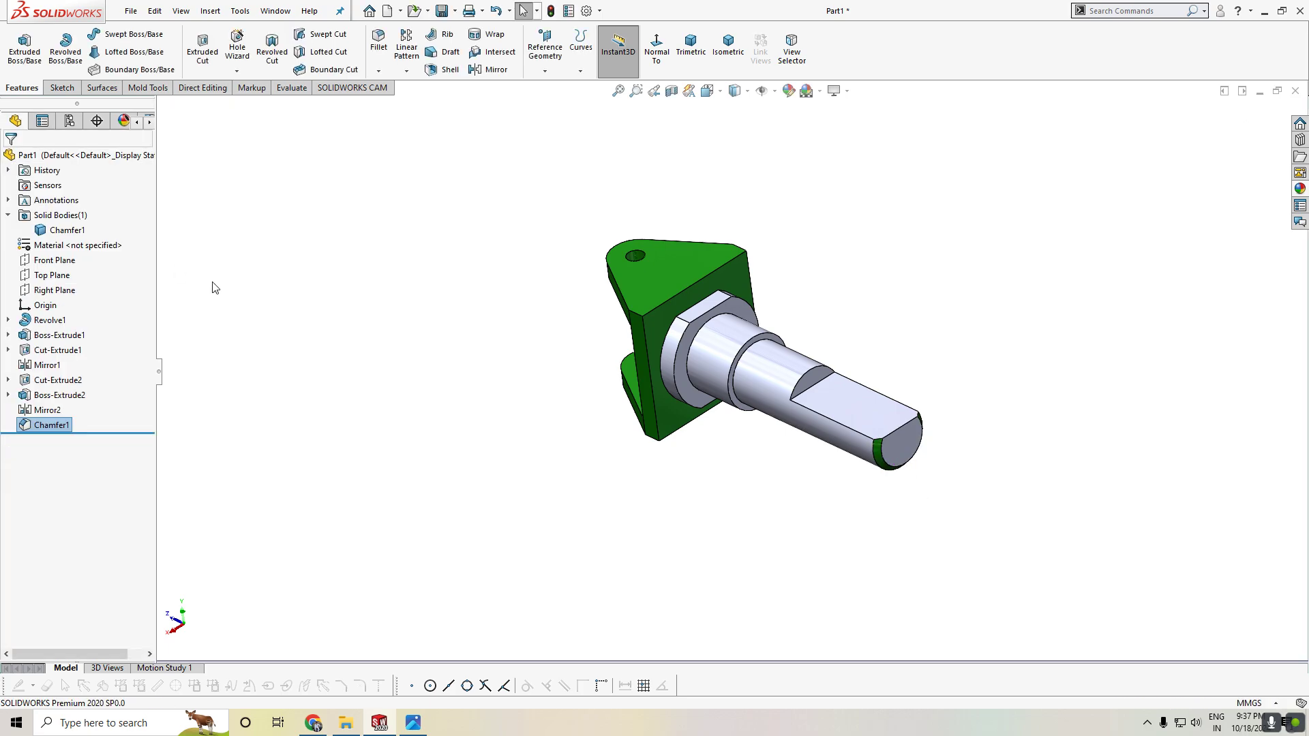
# Inspect the new chamfer face and orbit to view the bracket lugs.
pyautogui.scroll(-2, 807, 454)
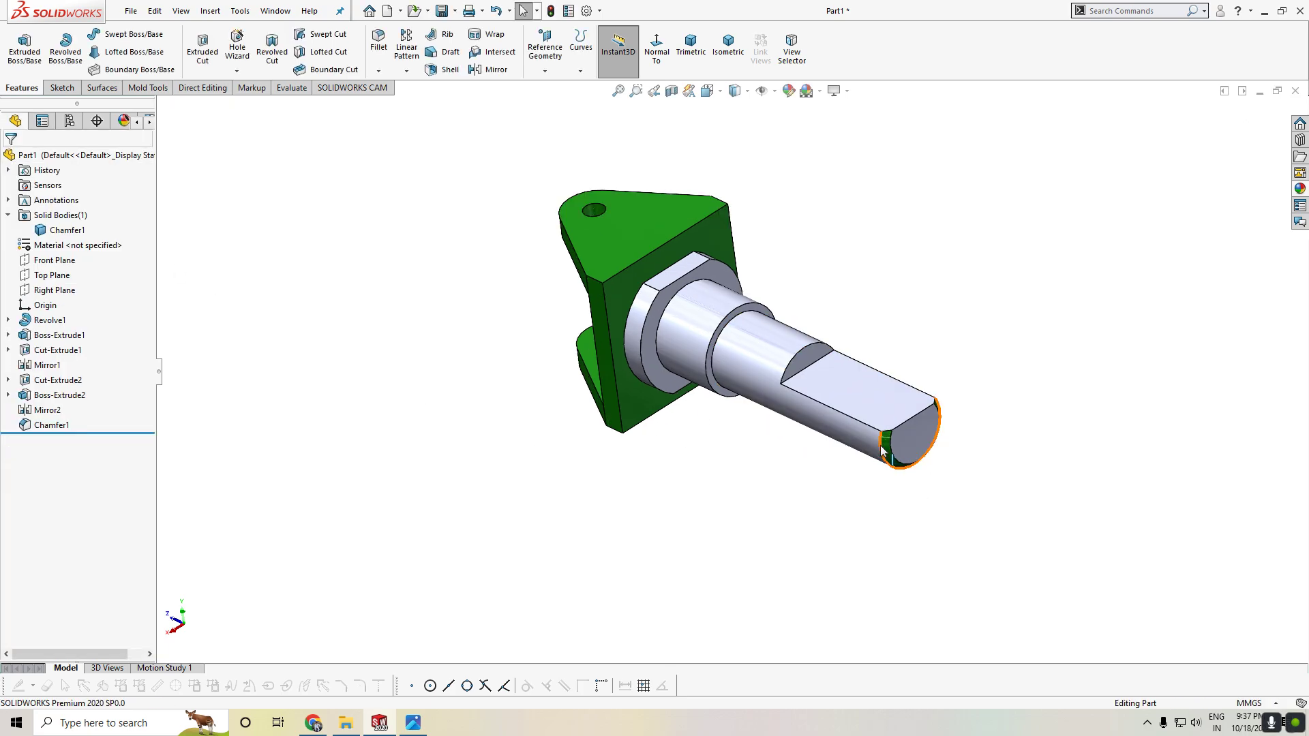
pyautogui.click(885, 447)
pyautogui.click(805, 529)
pyautogui.moveTo(958, 613)
pyautogui.mouseDown(button='middle')
pyautogui.moveTo(988, 564)
pyautogui.moveTo(974, 593)
pyautogui.moveTo(805, 495)
pyautogui.mouseUp(button='middle')
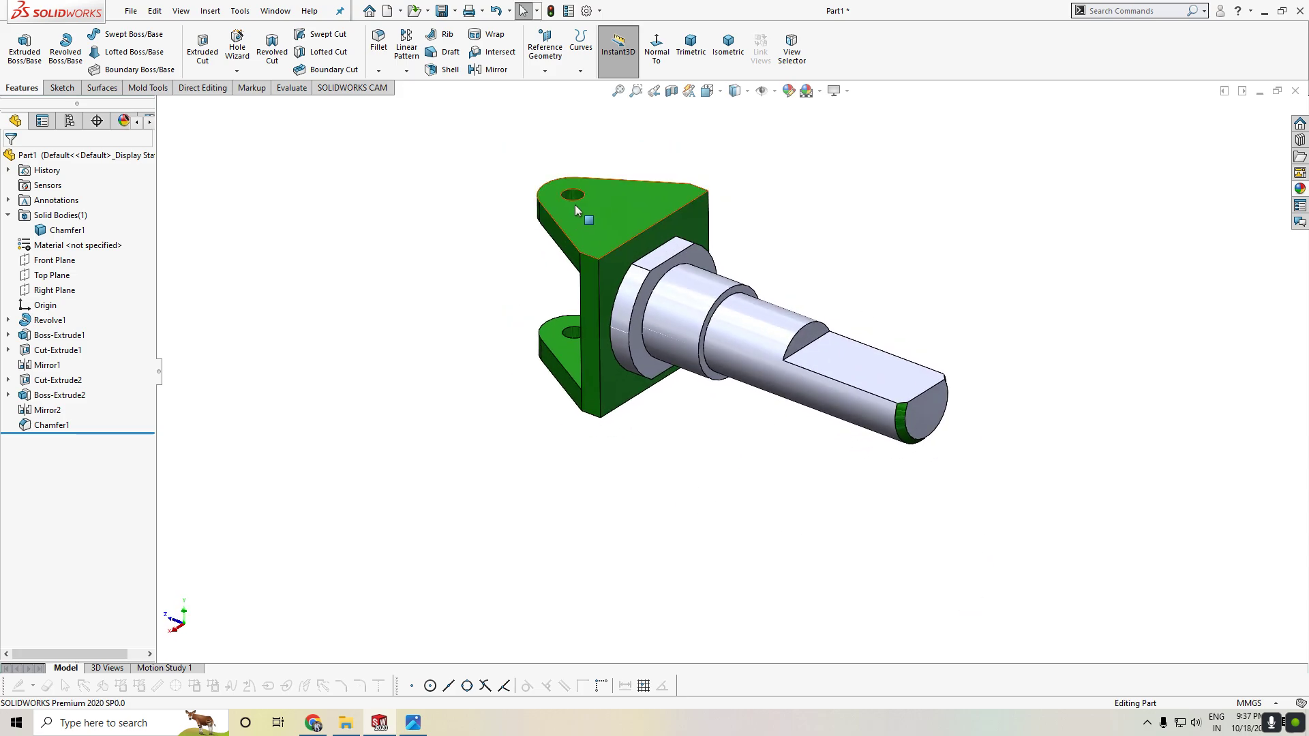
pyautogui.scroll(-2, 574, 204)
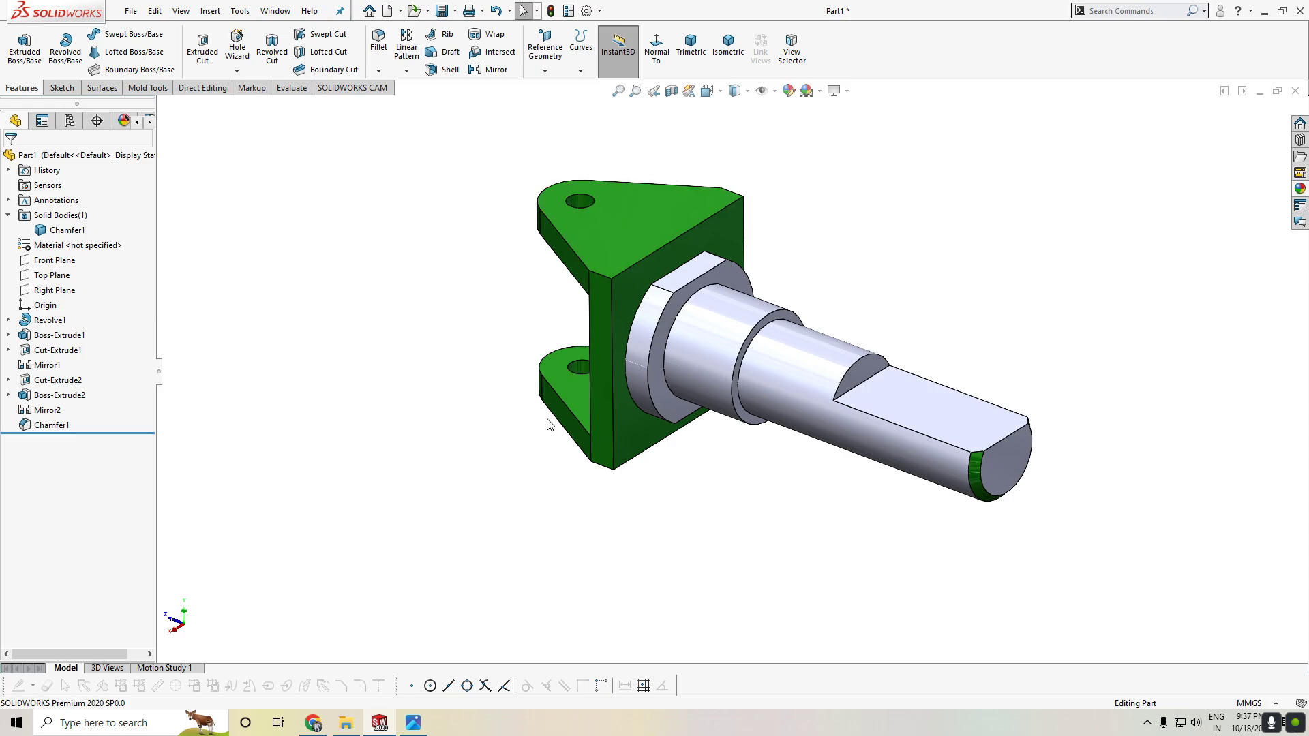